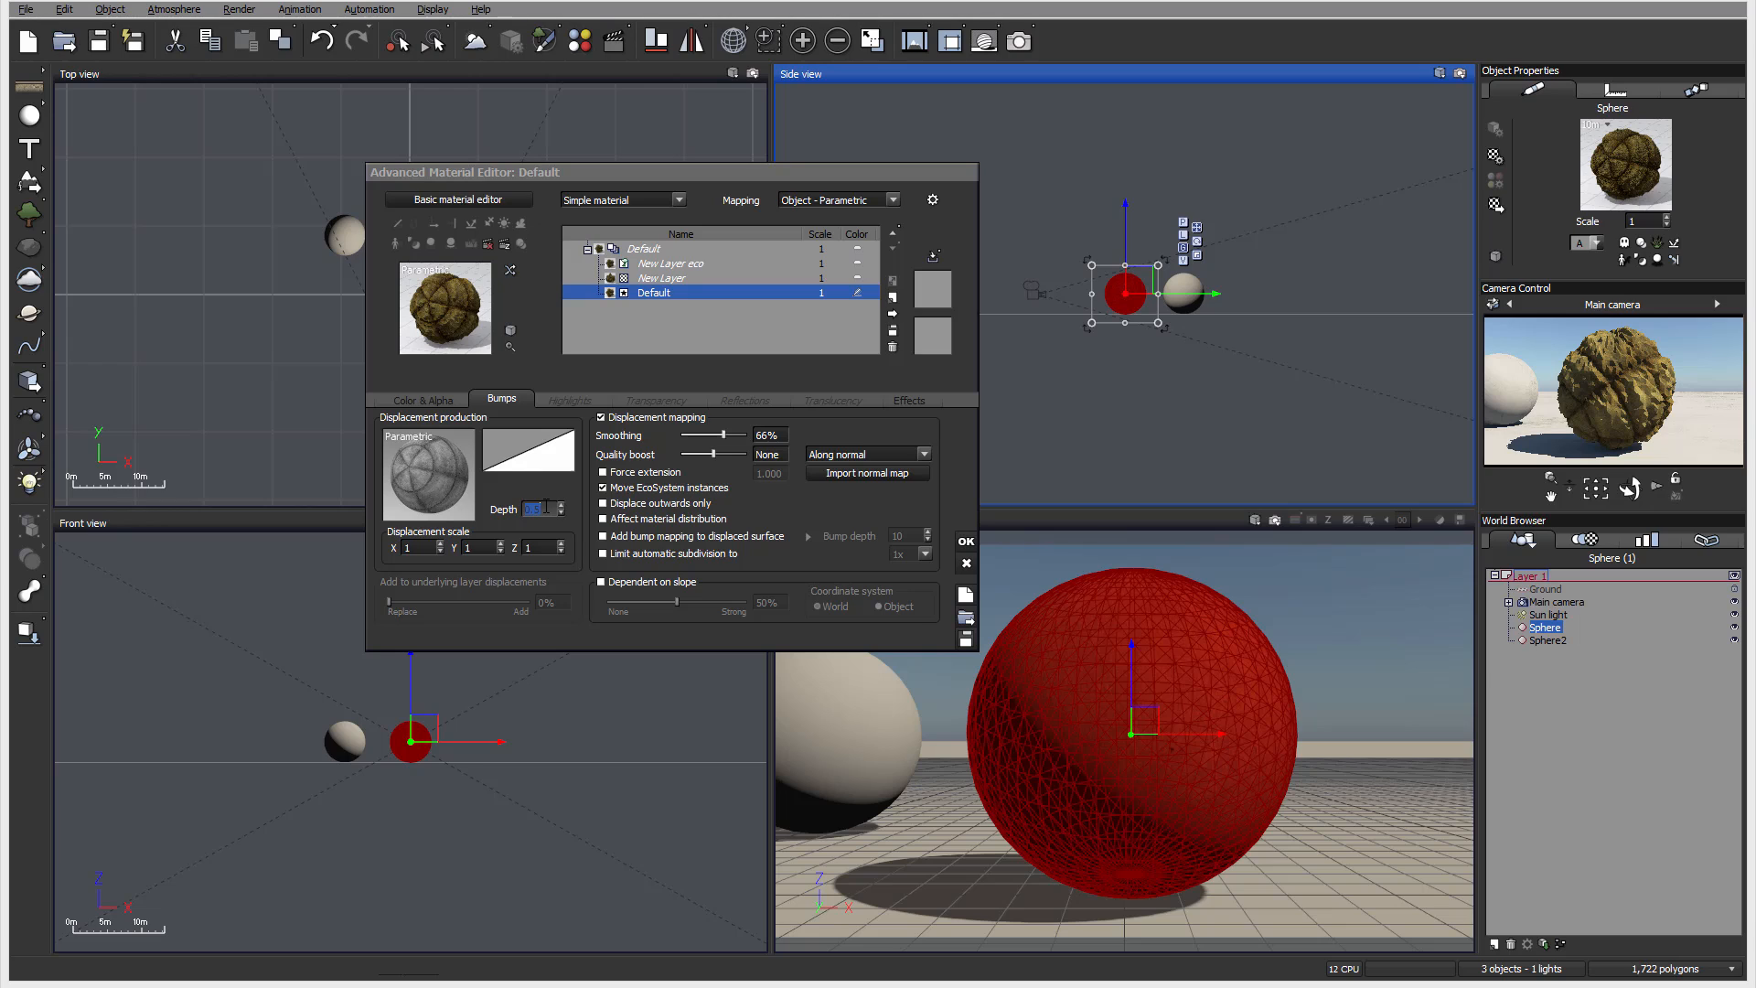
# - Set the Default layer's displacement depth to 0 and its highlight global intensity to 100%, refreshing the camera preview
pyautogui.write('0')
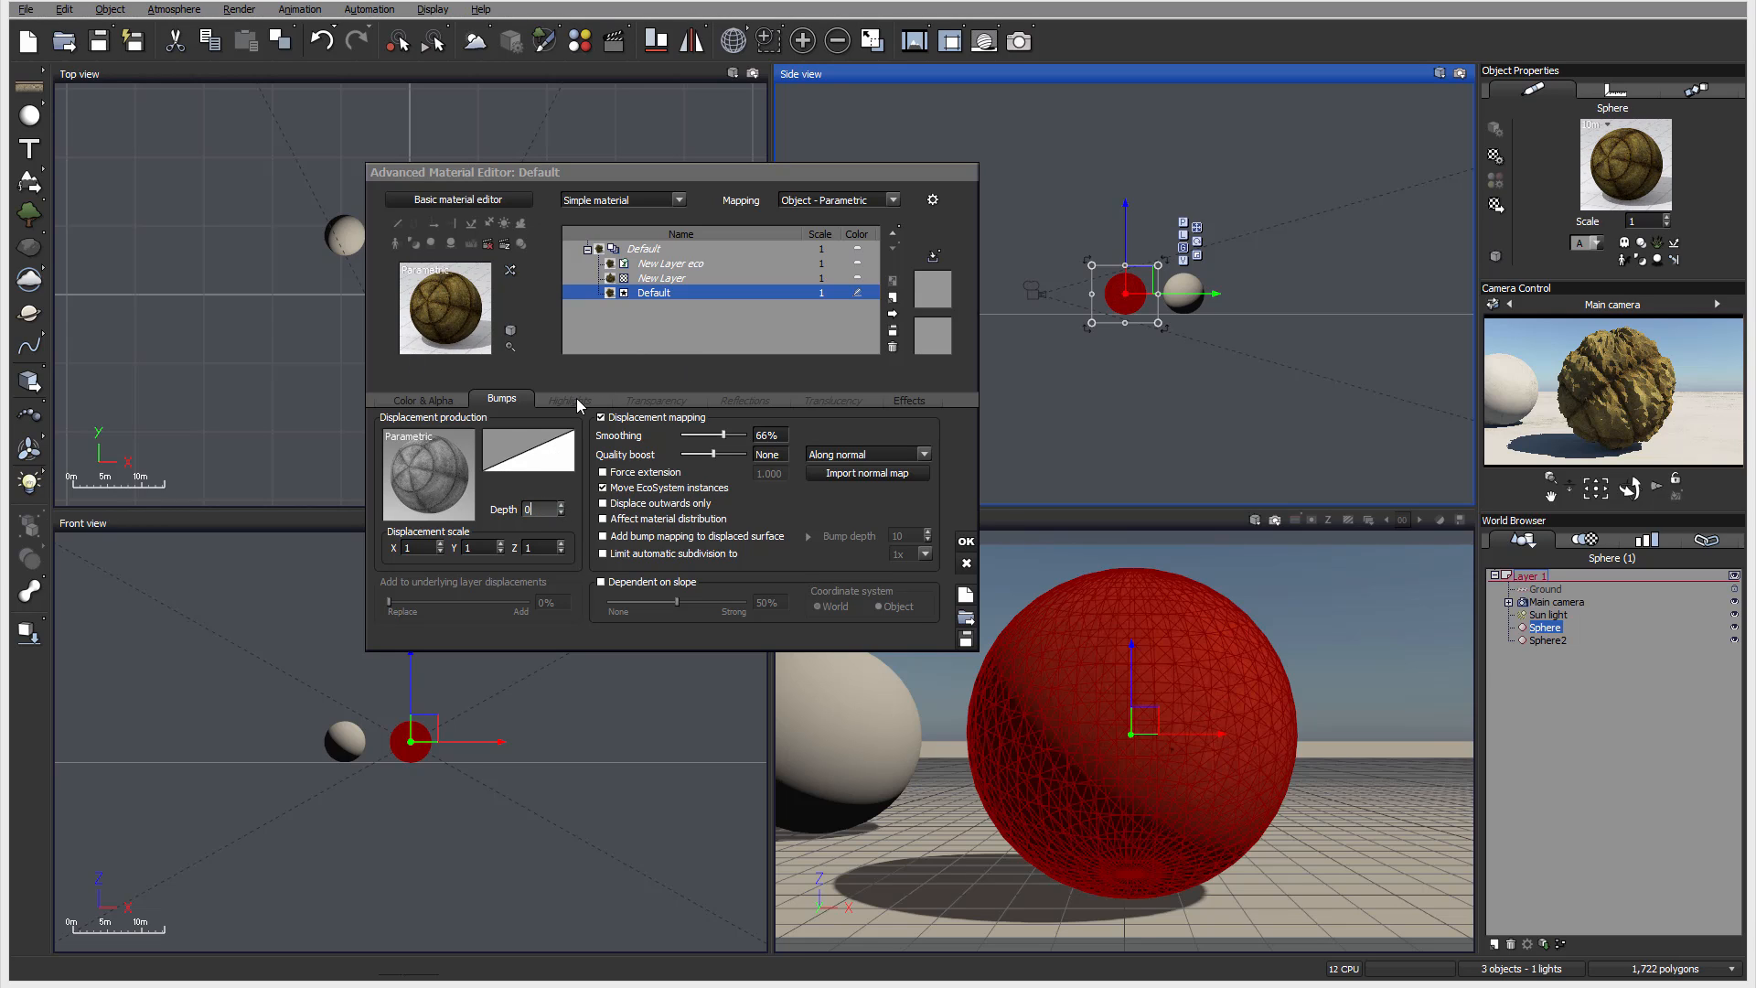
pyautogui.click(574, 400)
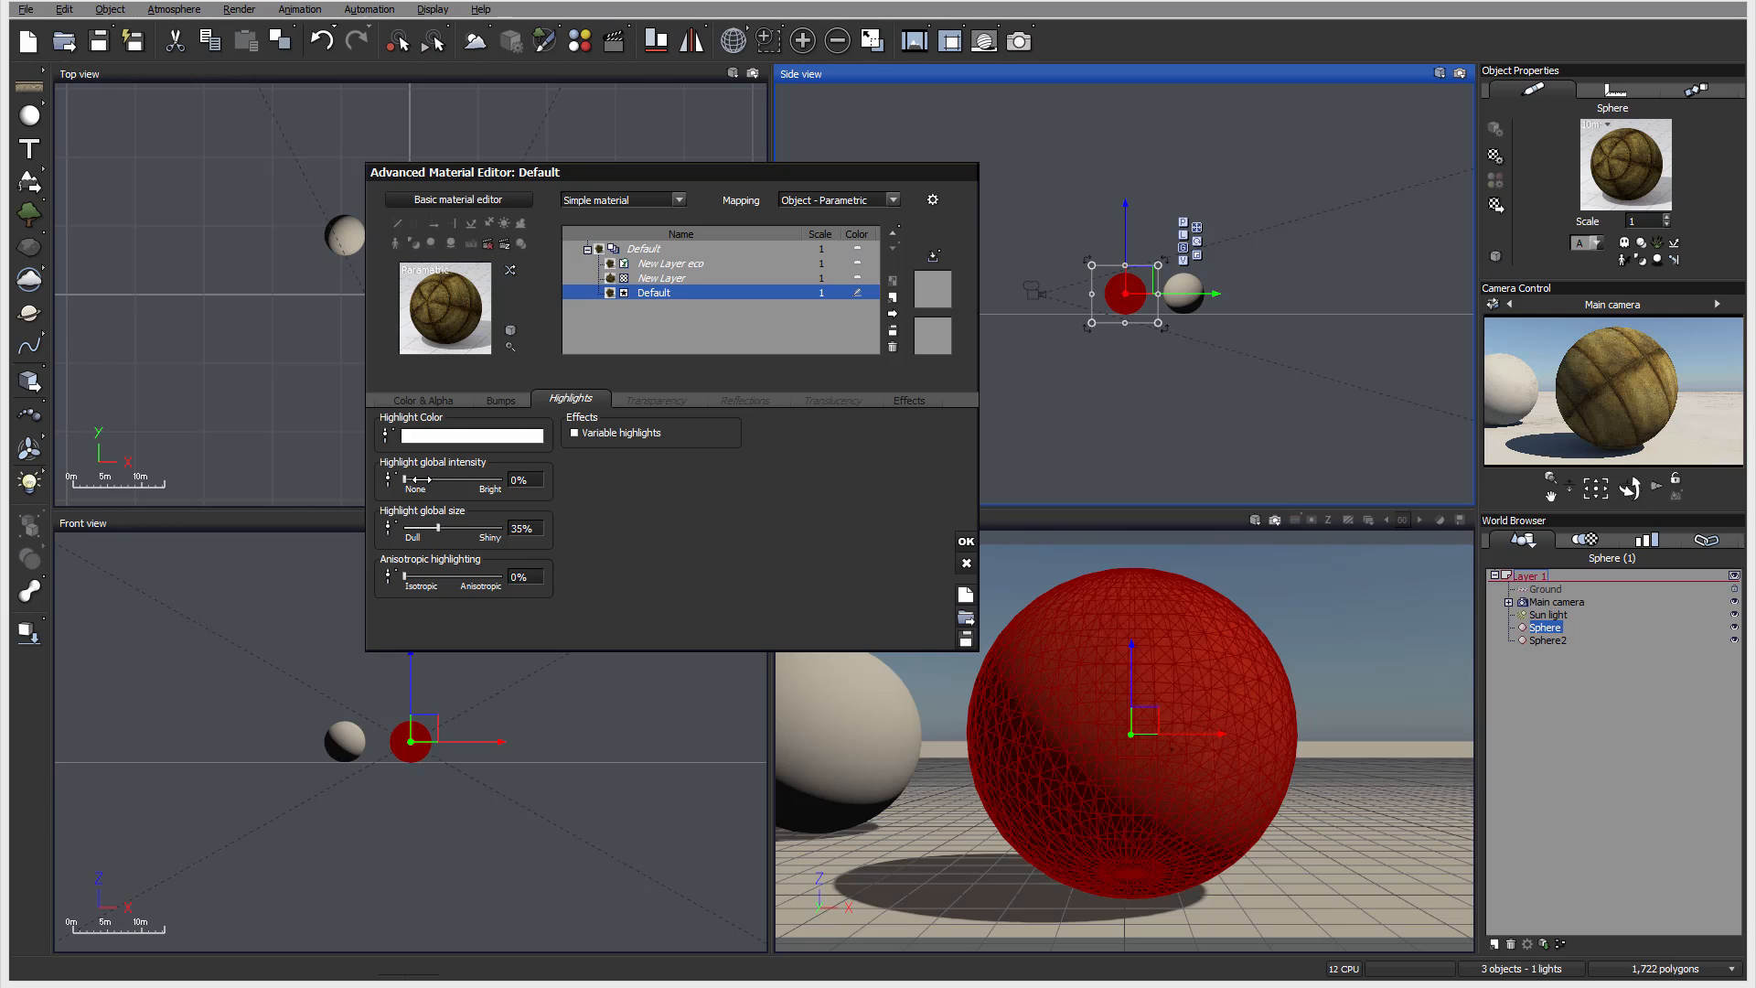
pyautogui.moveTo(417, 479); pyautogui.dragTo(547, 475)
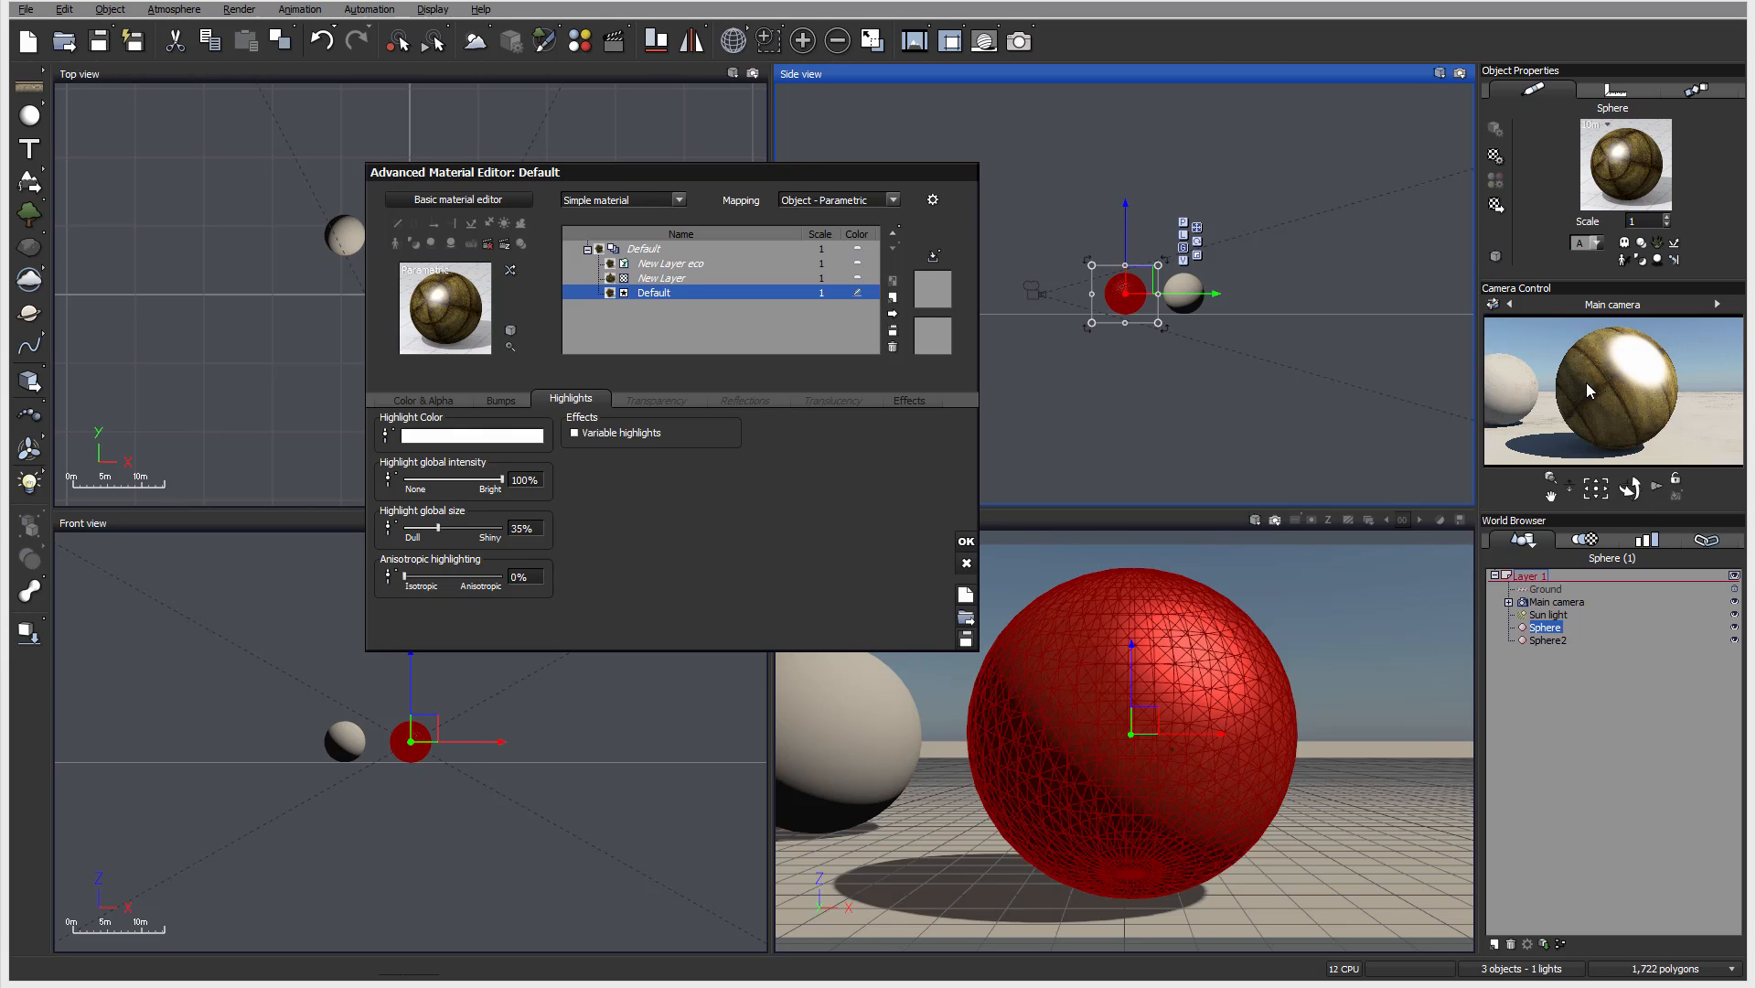
pyautogui.rightClick(1639, 381)
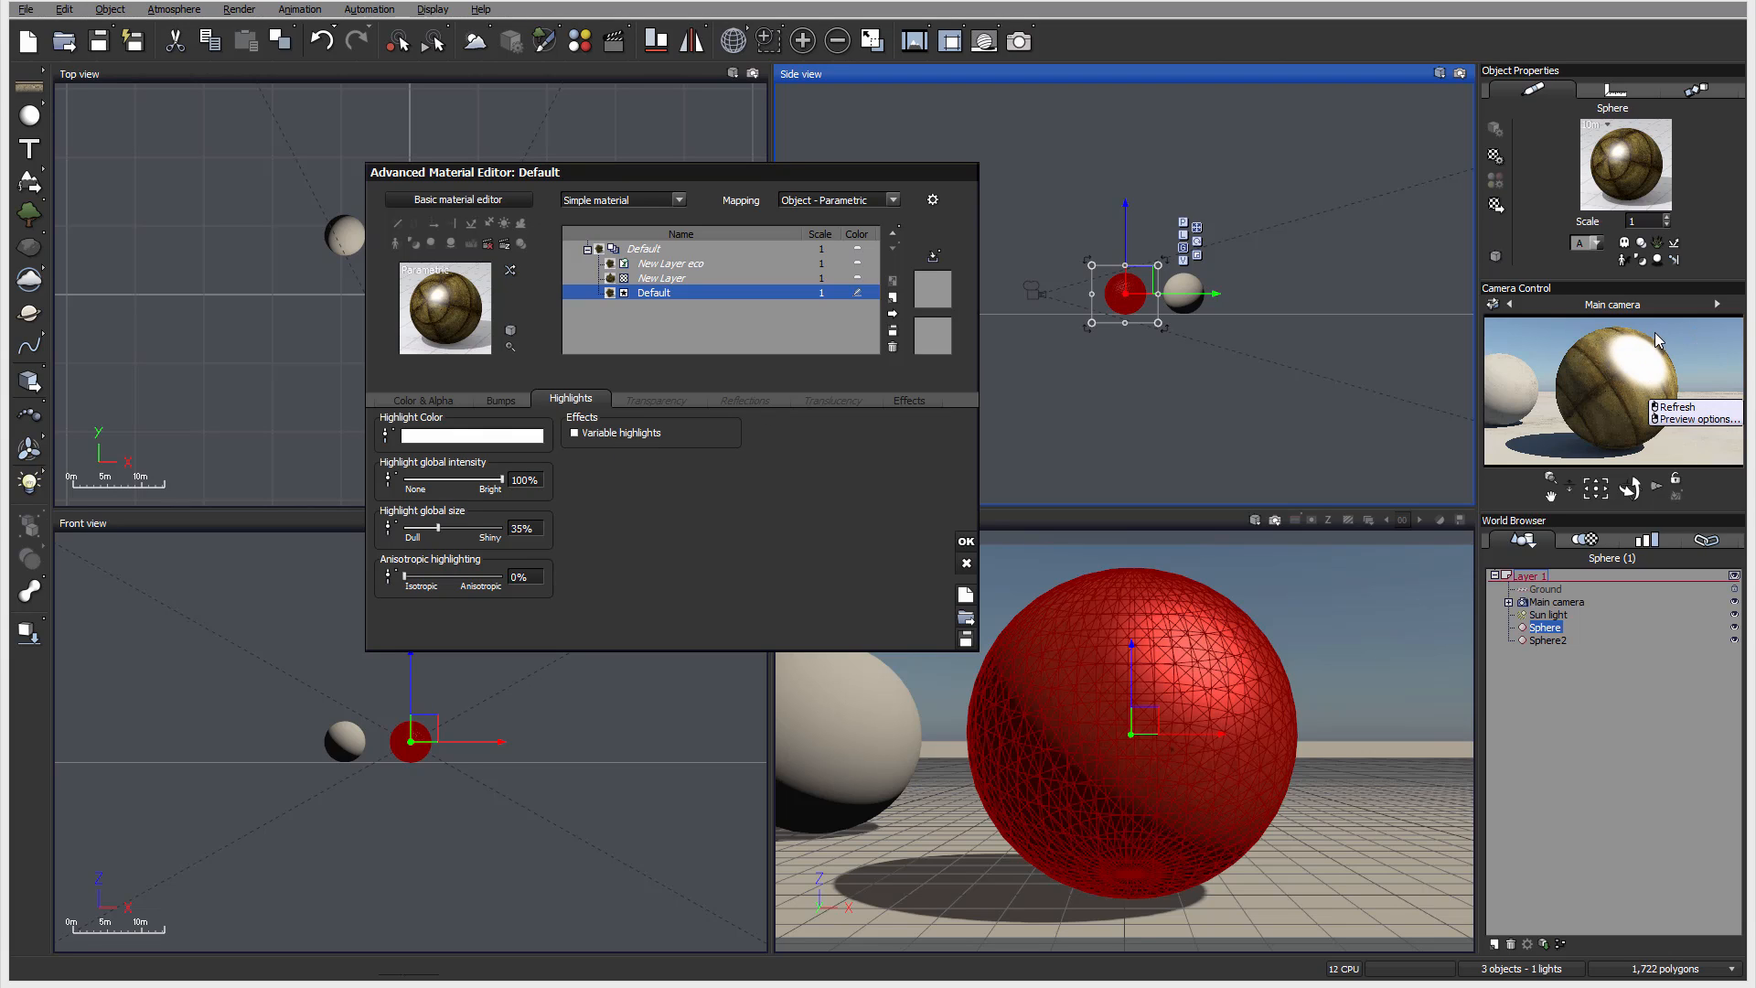
pyautogui.rightClick(1610, 349)
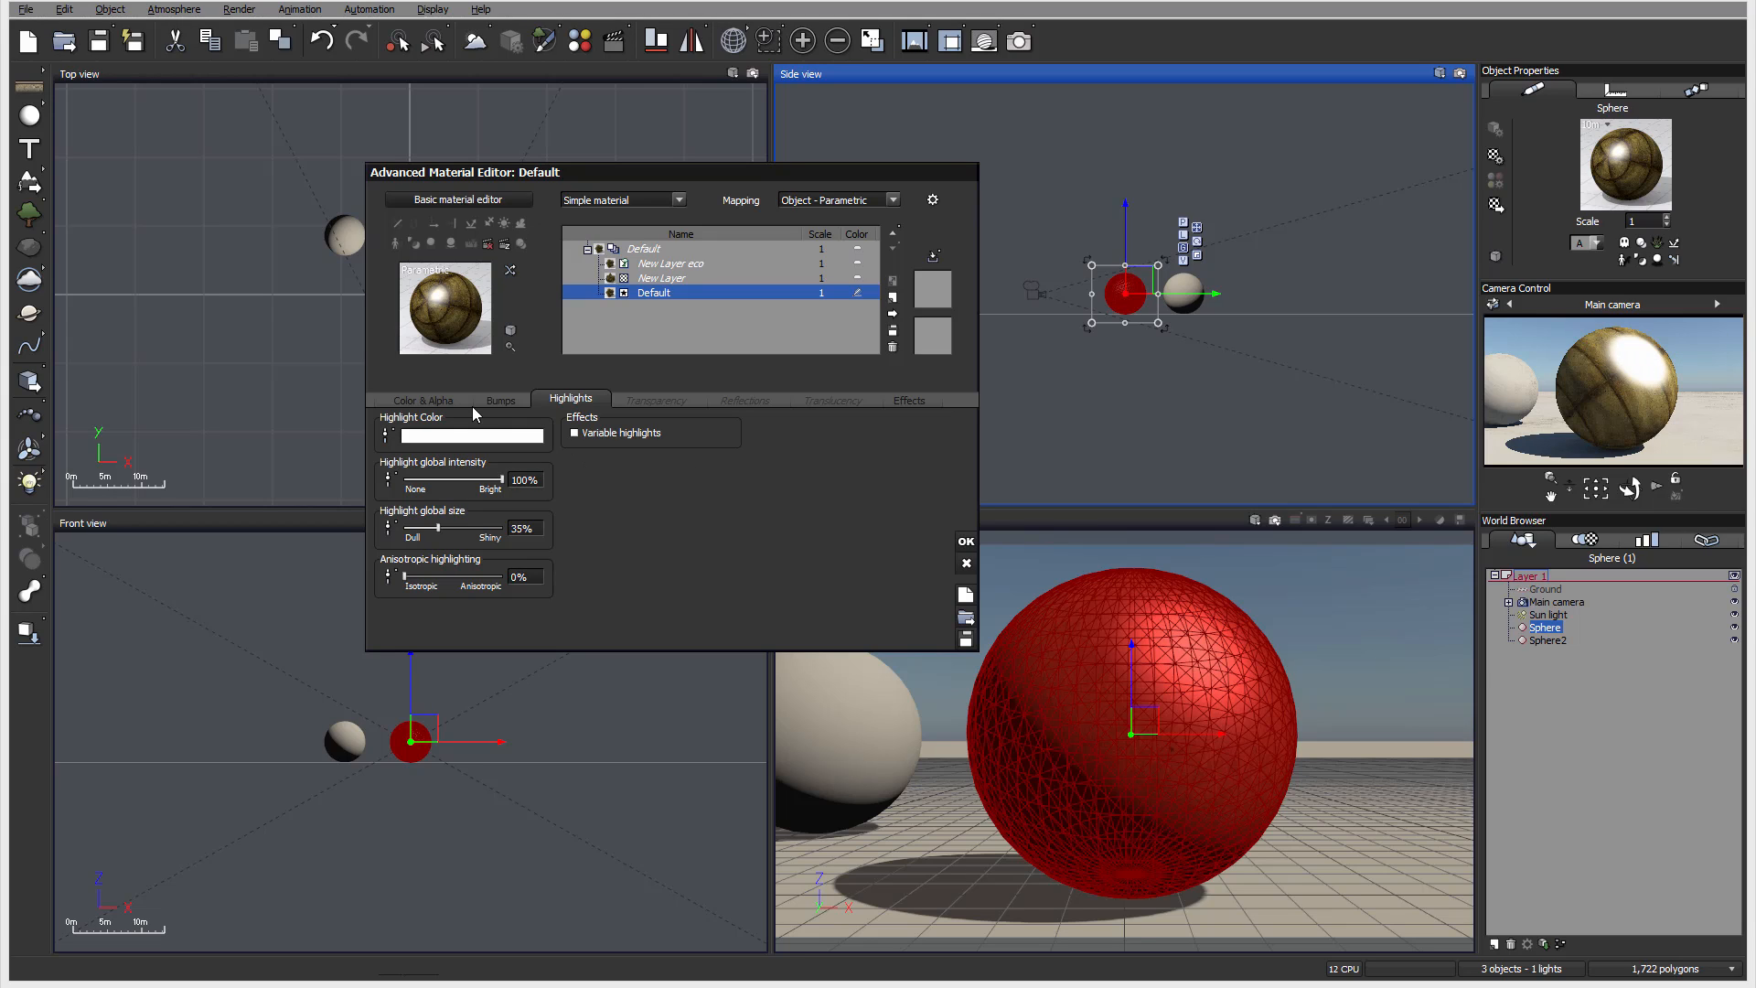
# - Raise the material's global reflectivity to the maximum and set its metallic color reflected light to 100%
pyautogui.click(655, 402)
pyautogui.click(747, 401)
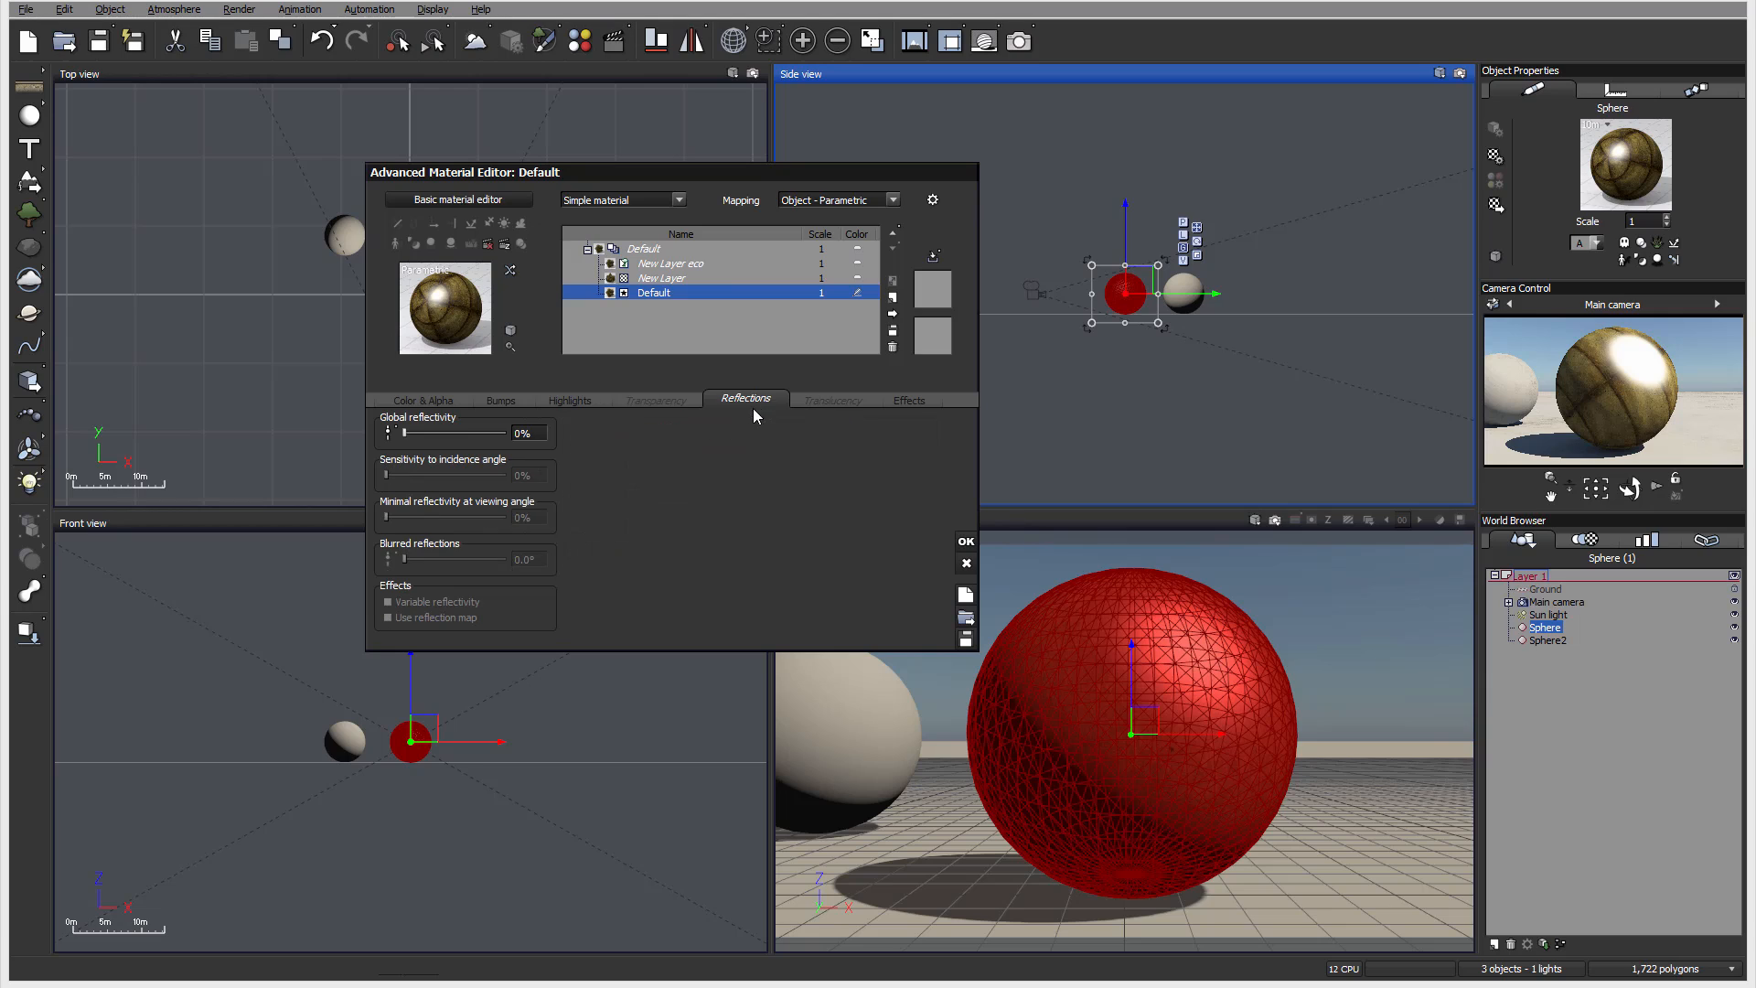
pyautogui.moveTo(438, 437); pyautogui.dragTo(555, 436)
pyautogui.click(922, 399)
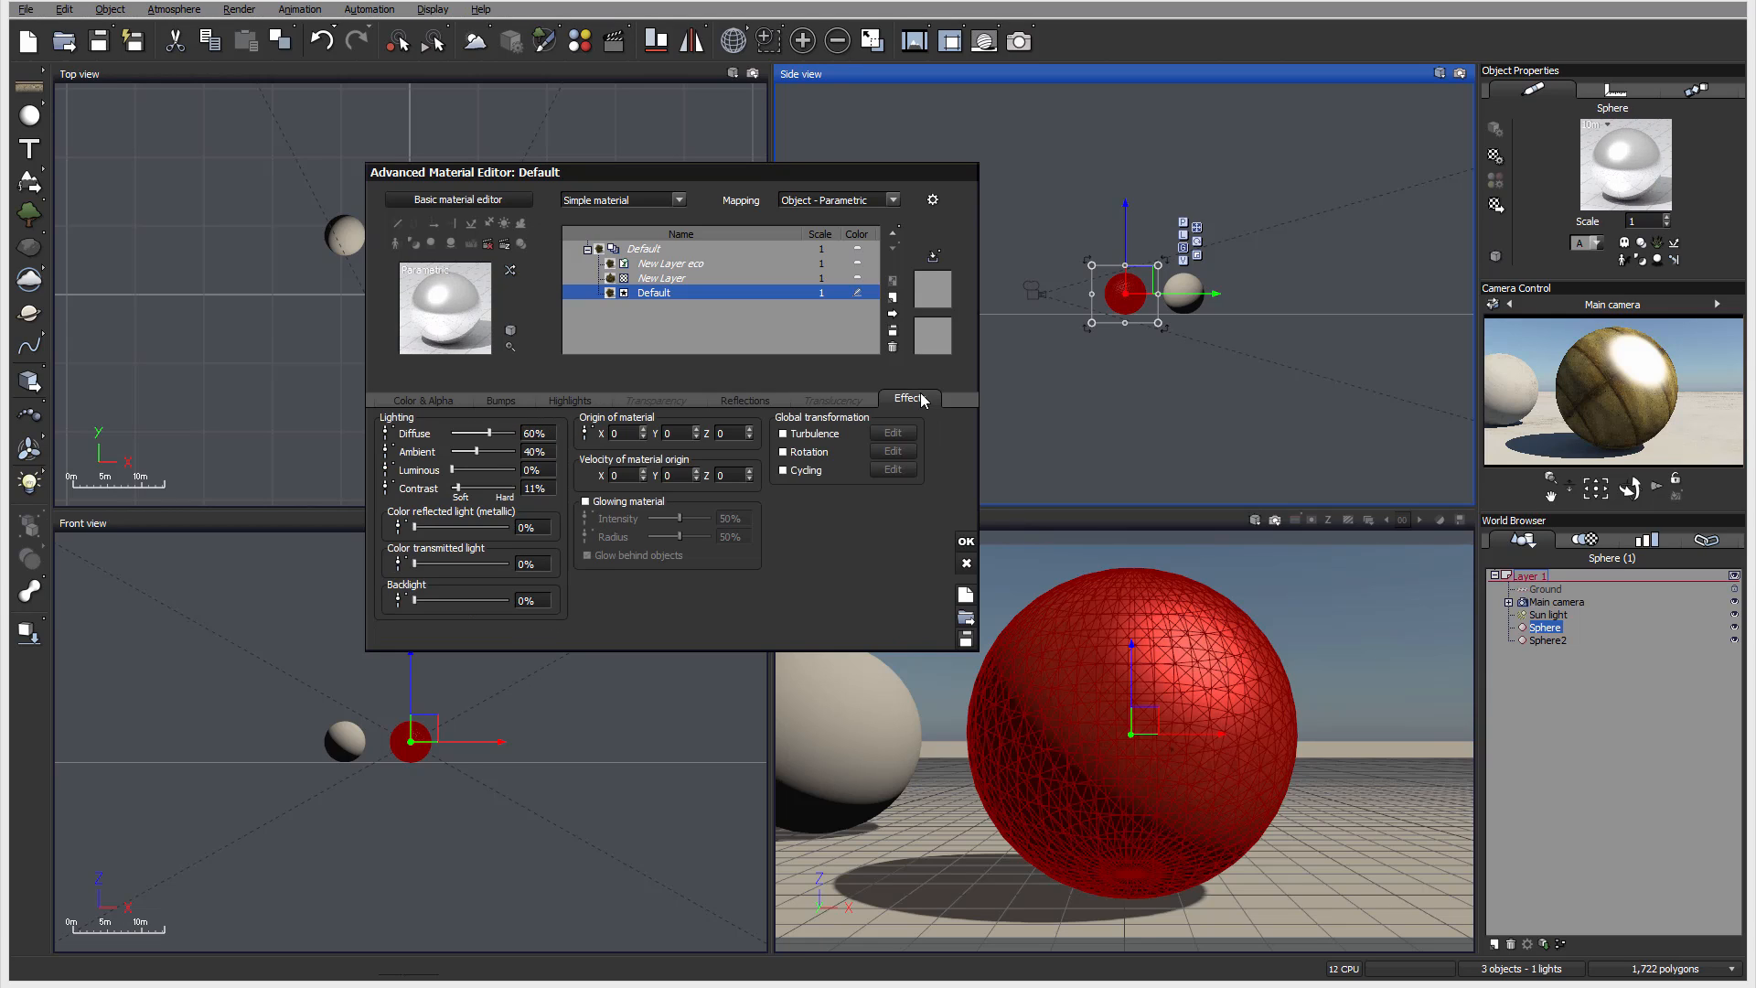
pyautogui.moveTo(470, 523); pyautogui.dragTo(512, 526)
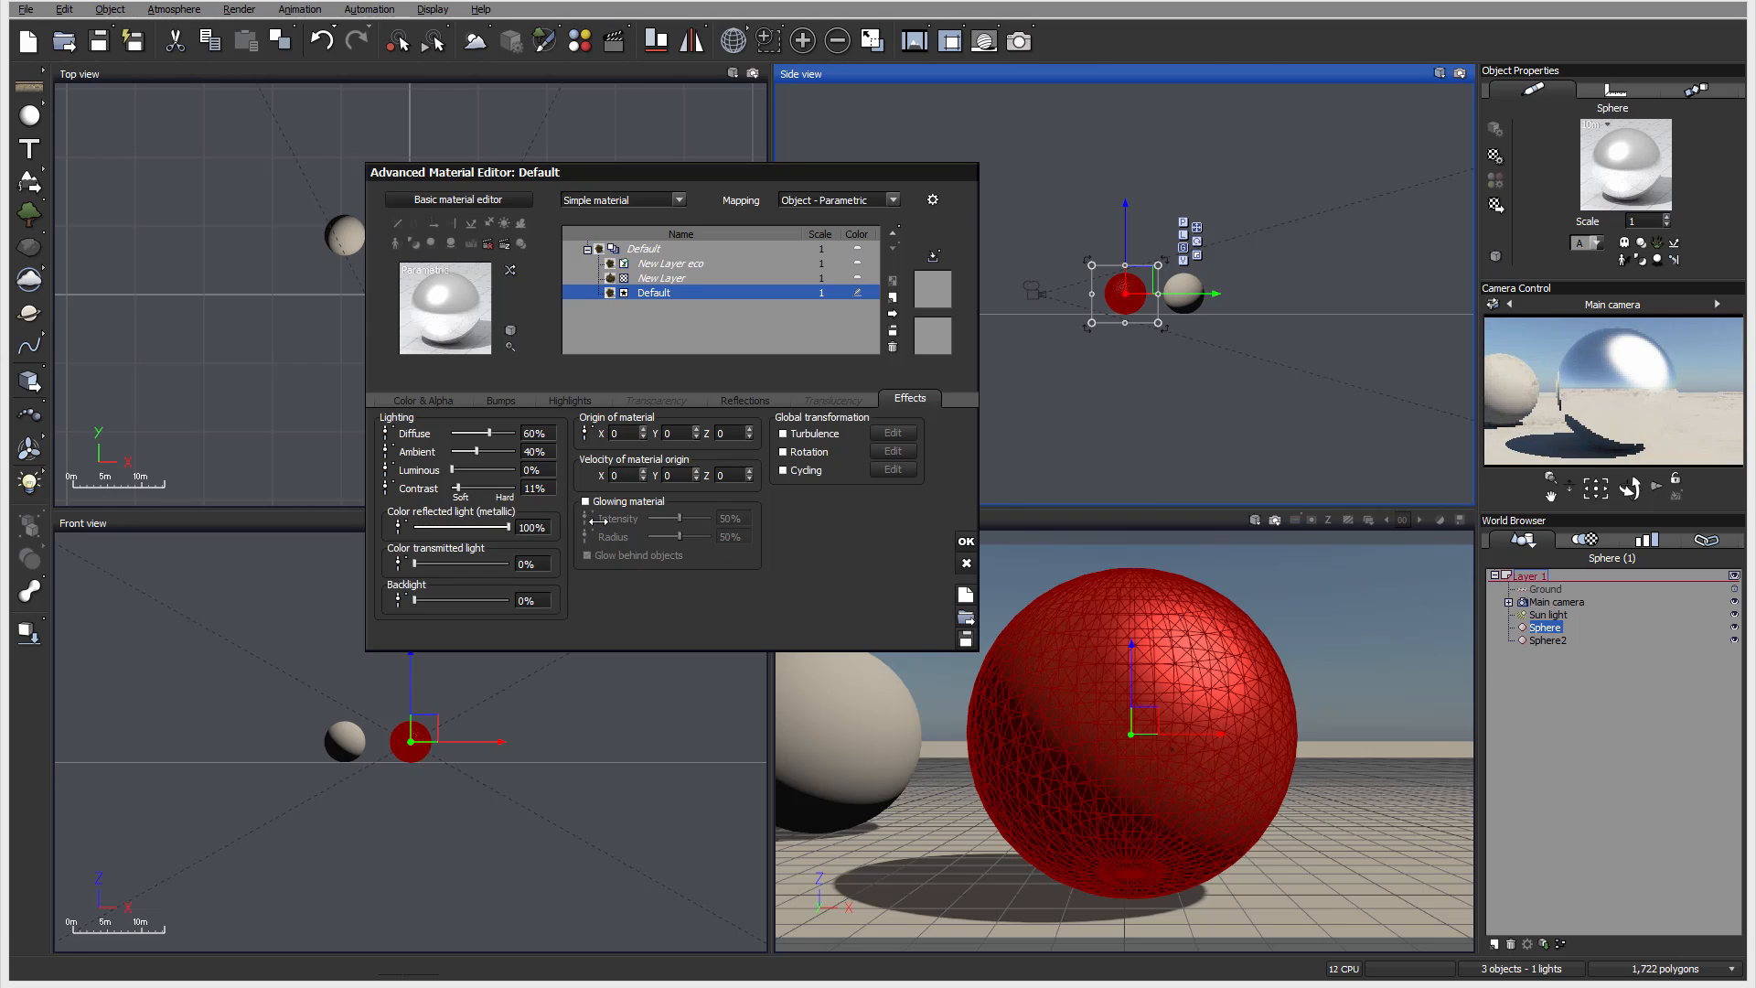
# - Change the Default layer's coloring mode to Natural grain
pyautogui.click(567, 400)
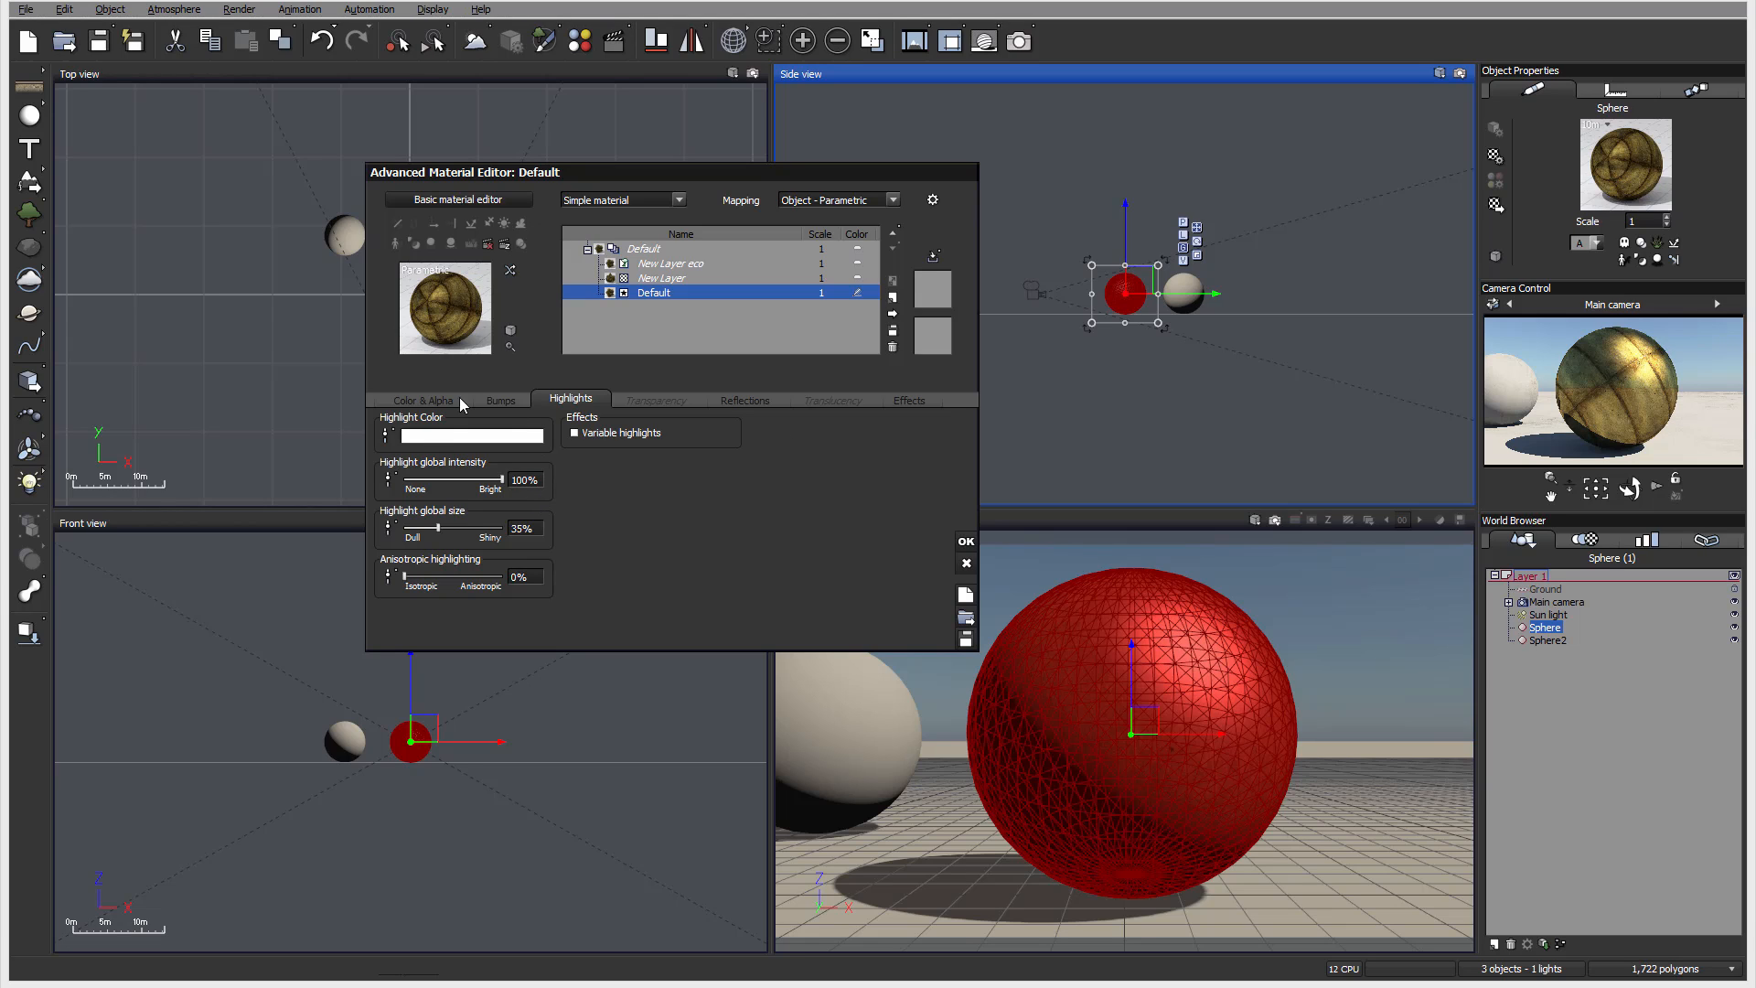
pyautogui.click(430, 400)
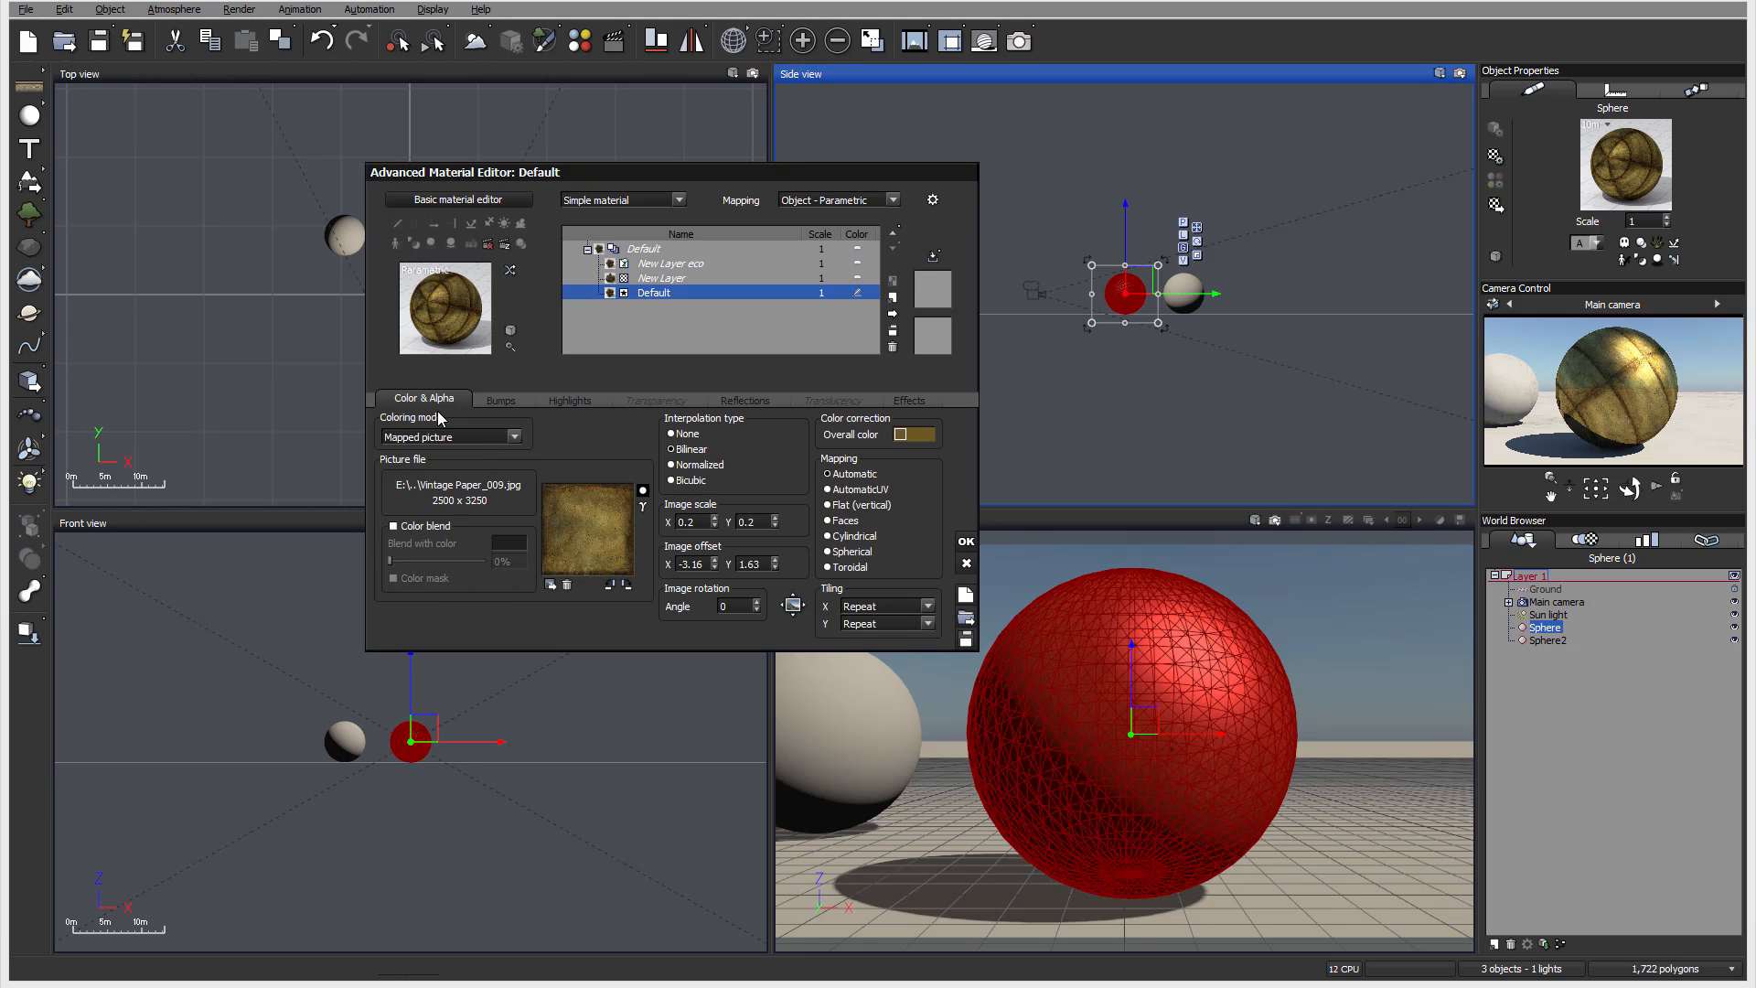
pyautogui.click(515, 438)
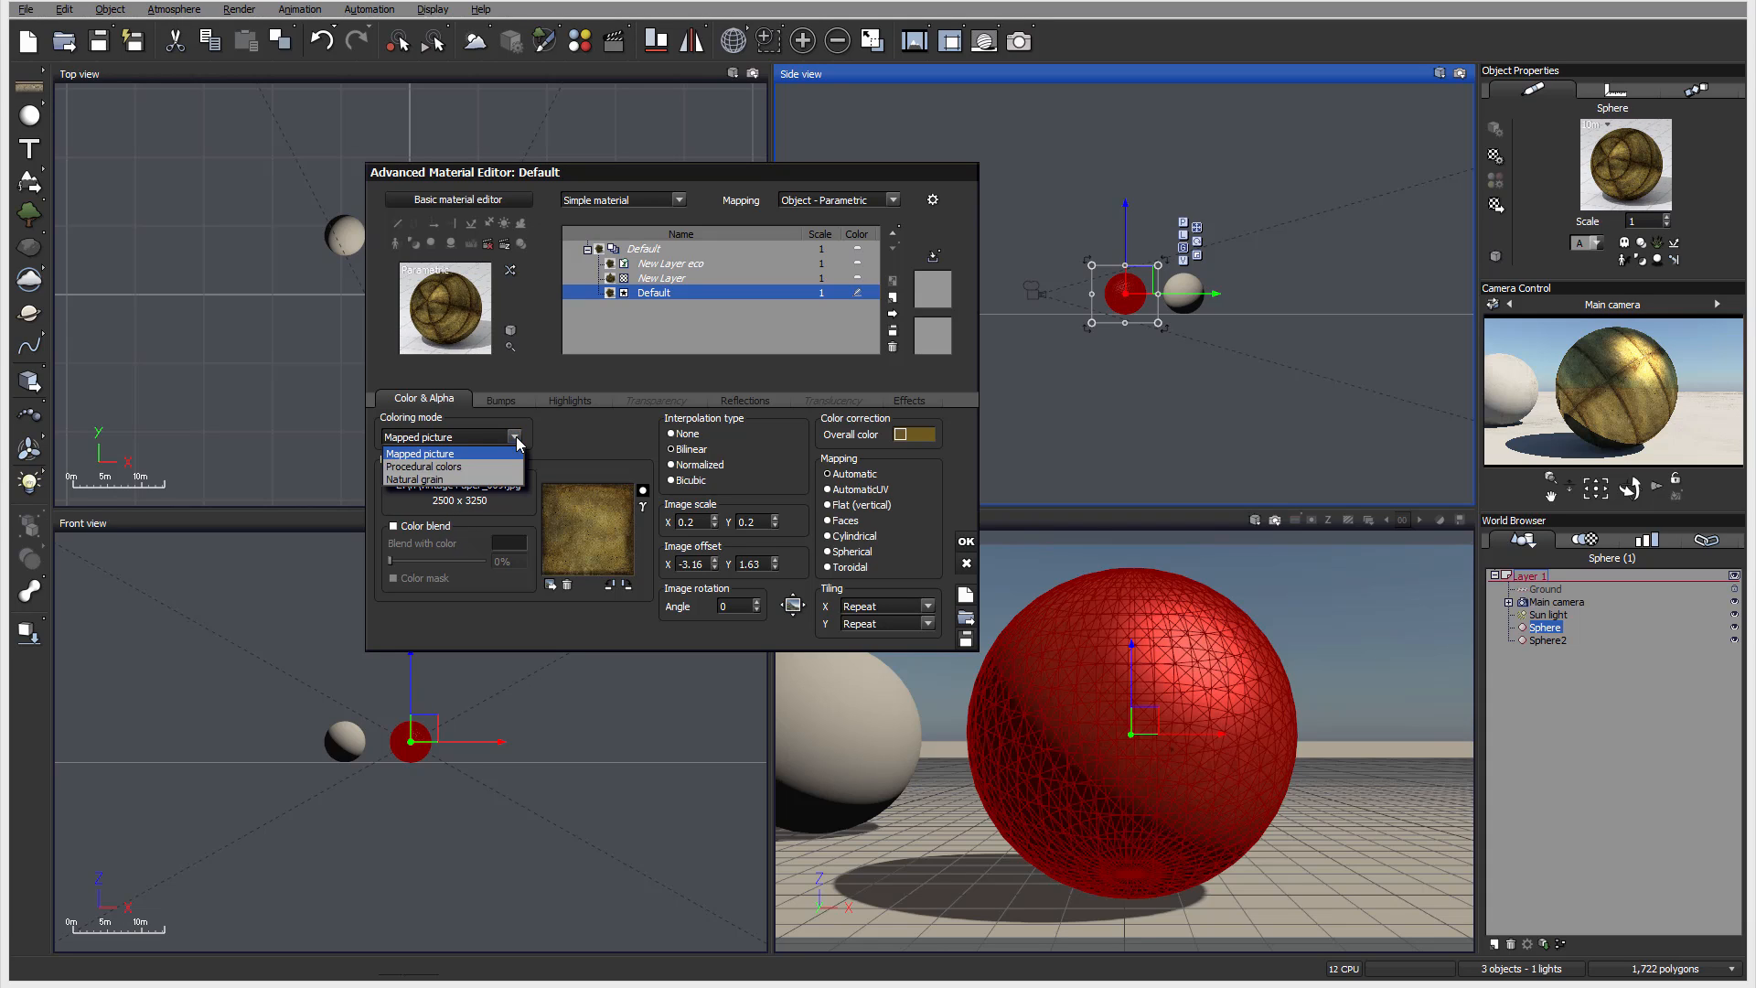
pyautogui.click(430, 479)
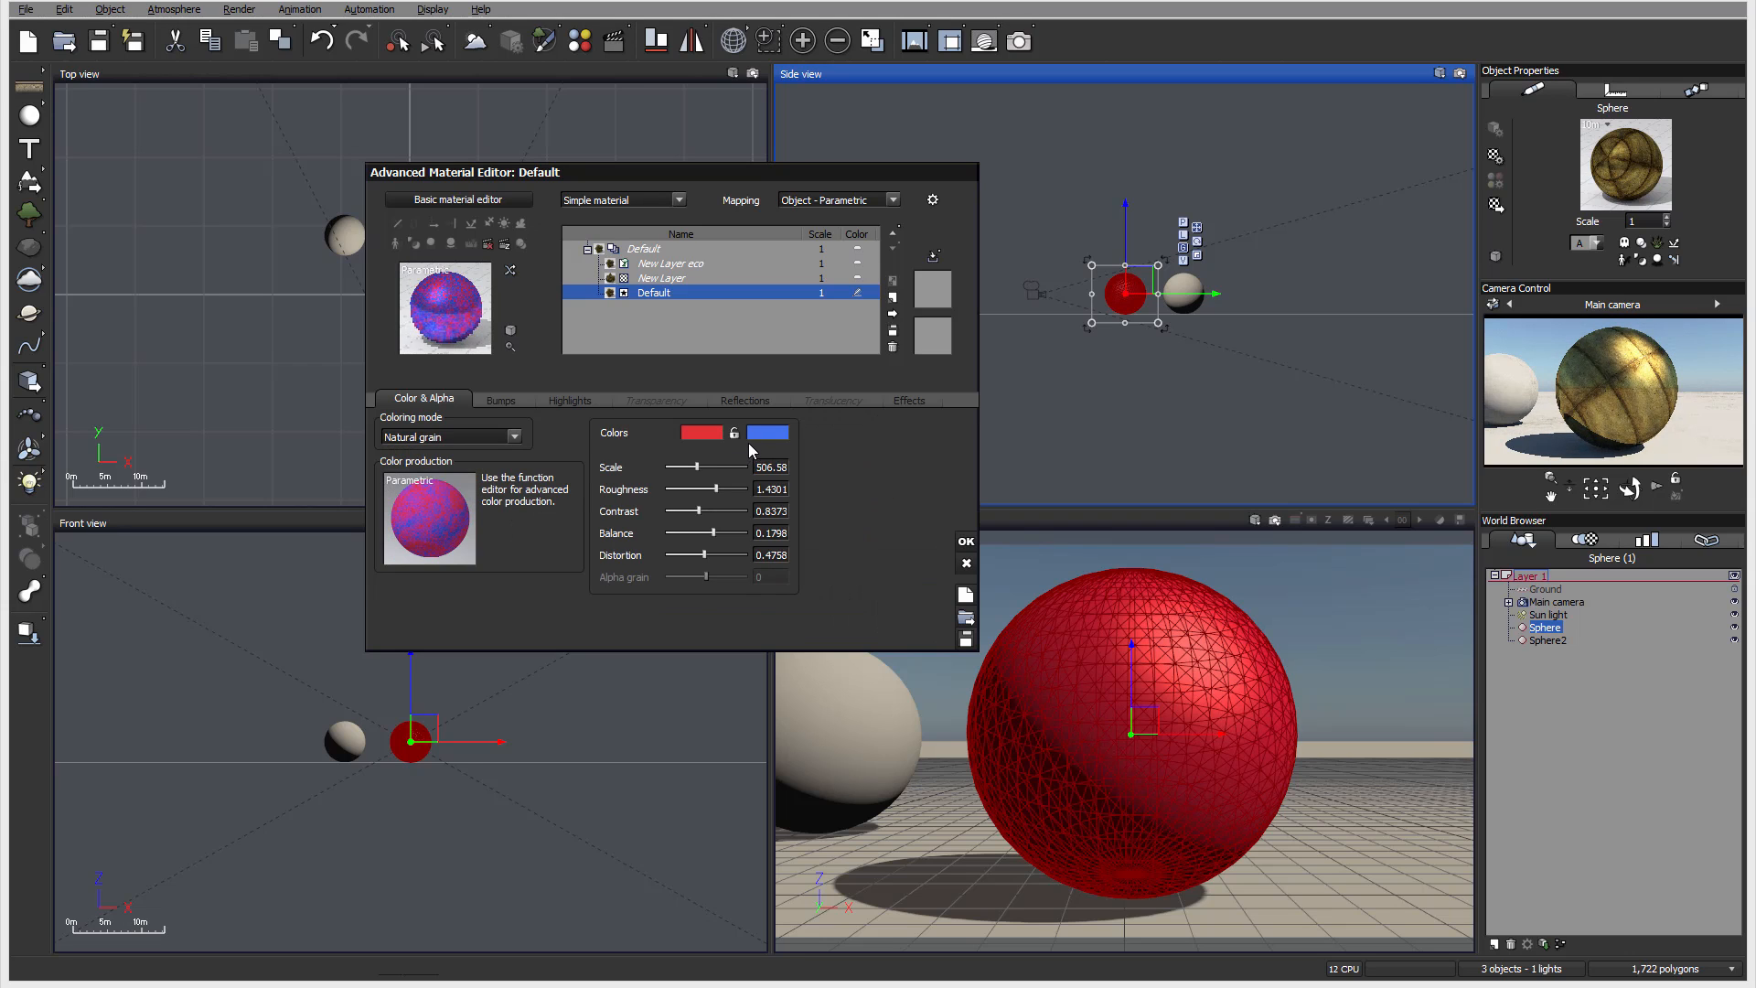
# - Make the first grain color white and lower the grain roughness to 0.7054 and contrast to 0.256
pyautogui.click(700, 432)
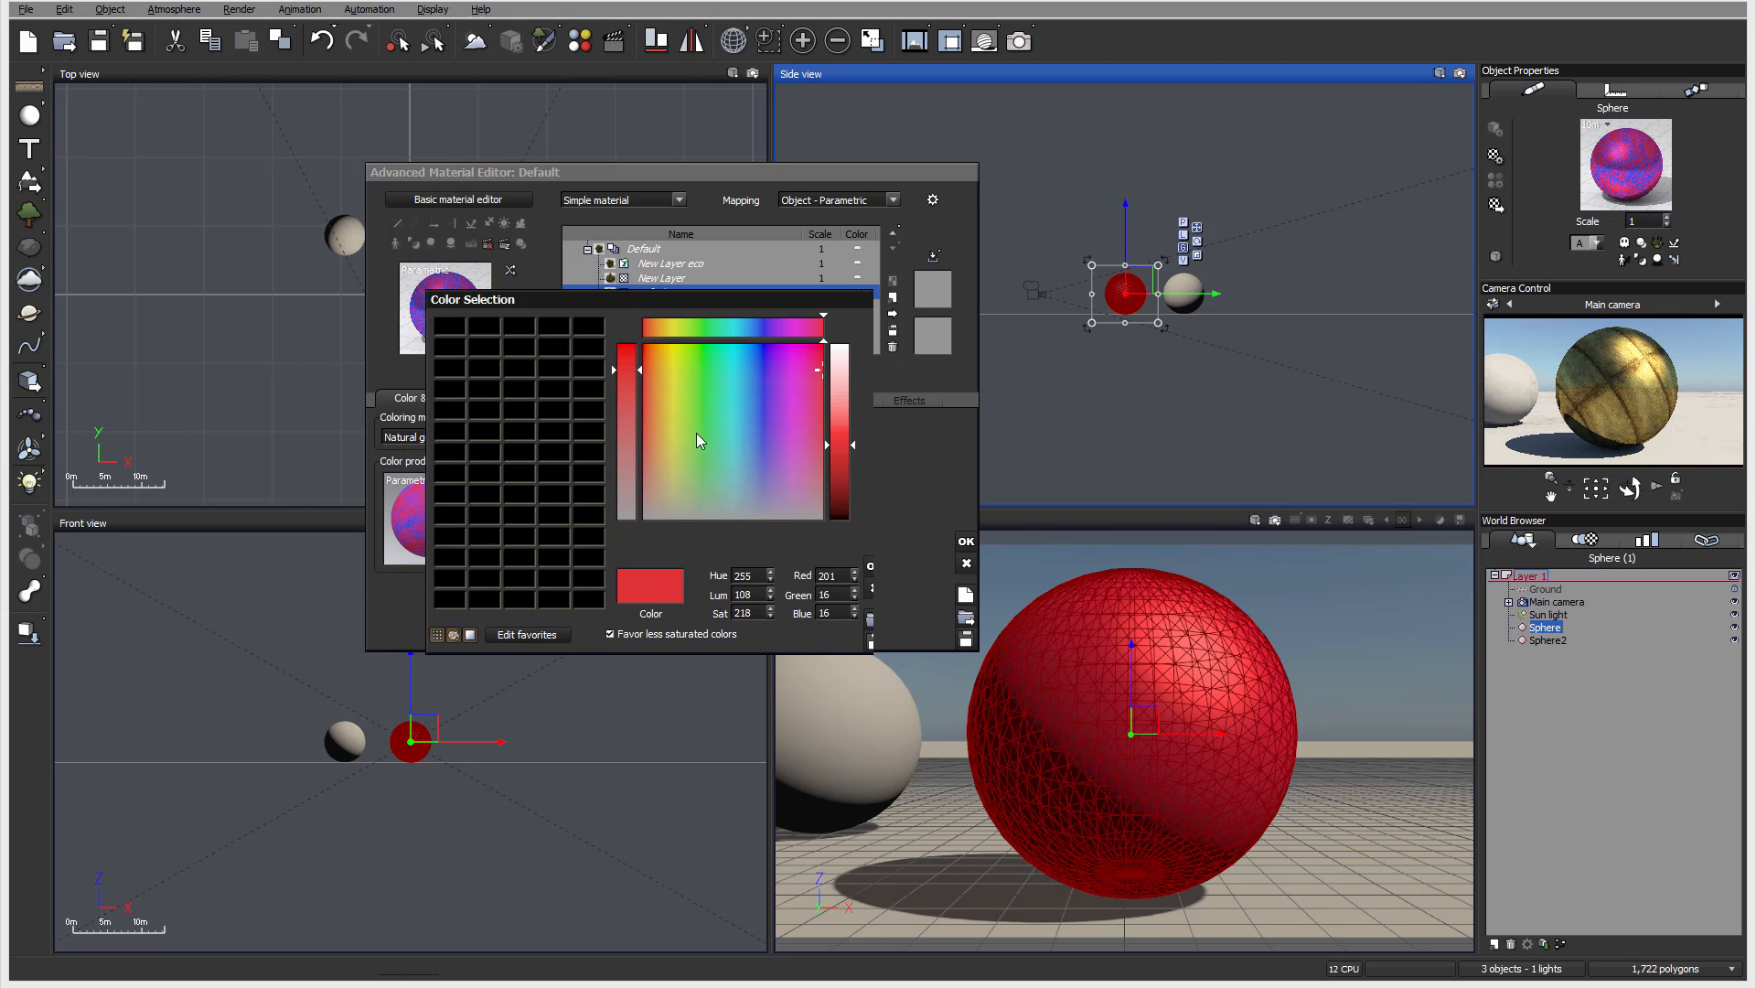
pyautogui.click(655, 504)
pyautogui.moveTo(827, 367); pyautogui.dragTo(829, 343)
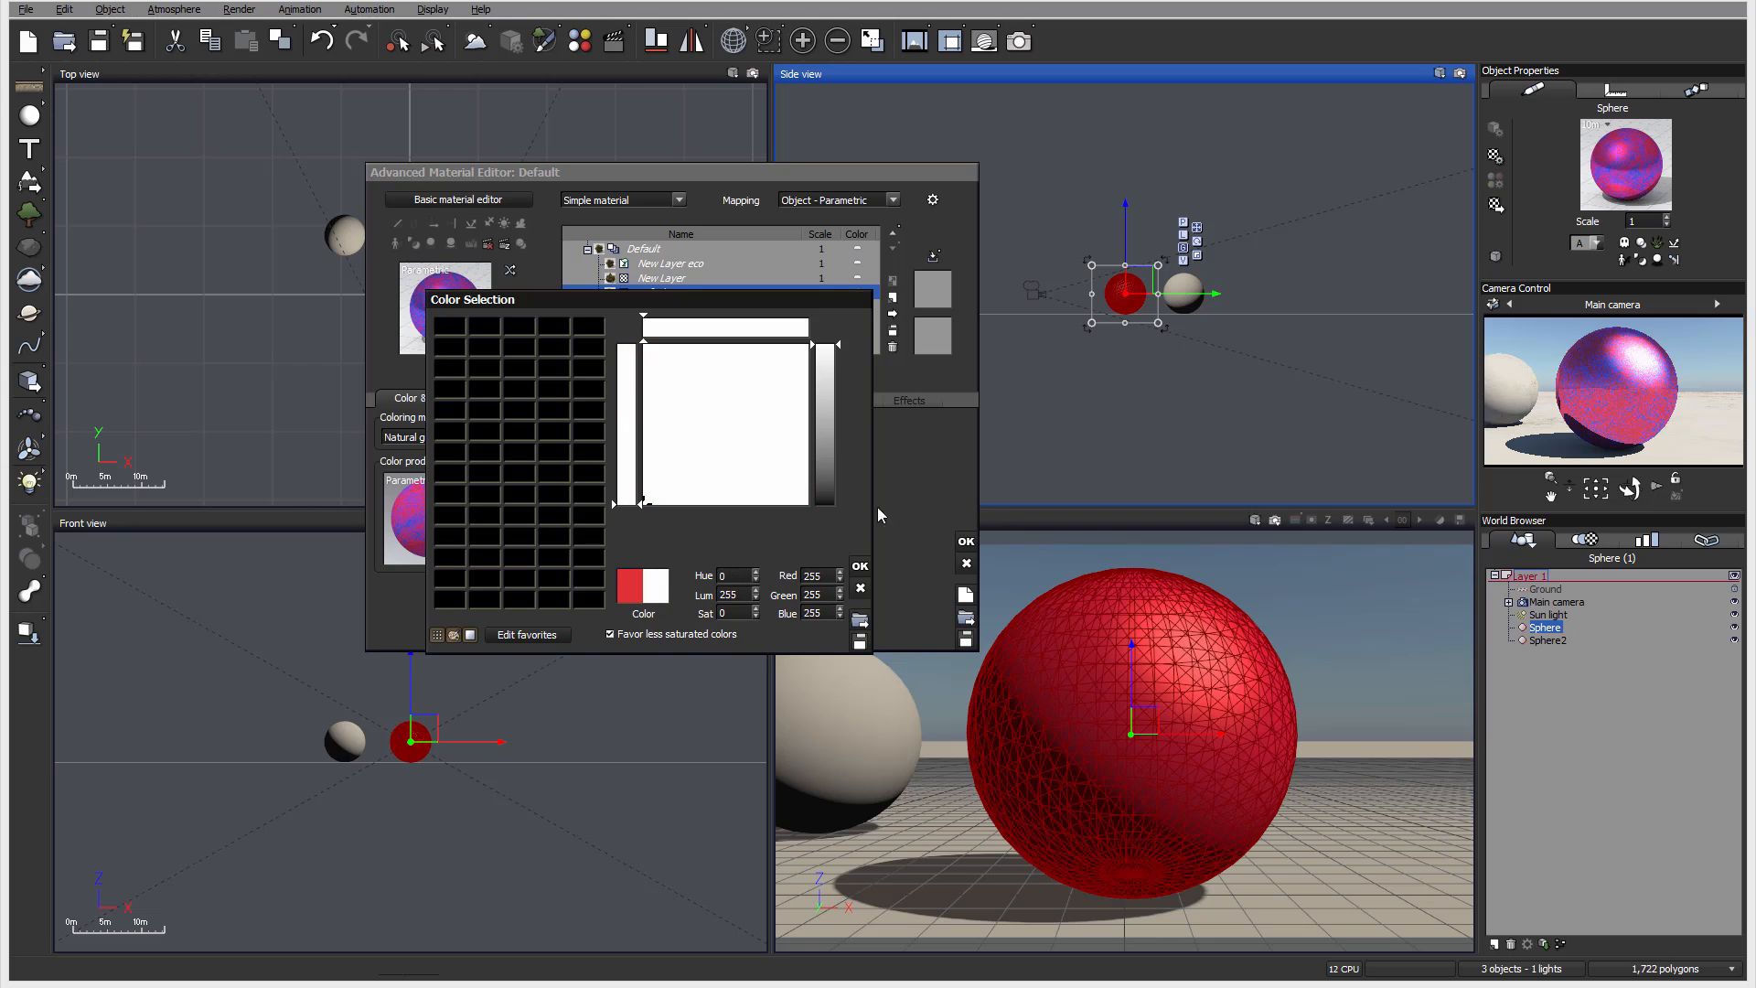
pyautogui.click(851, 566)
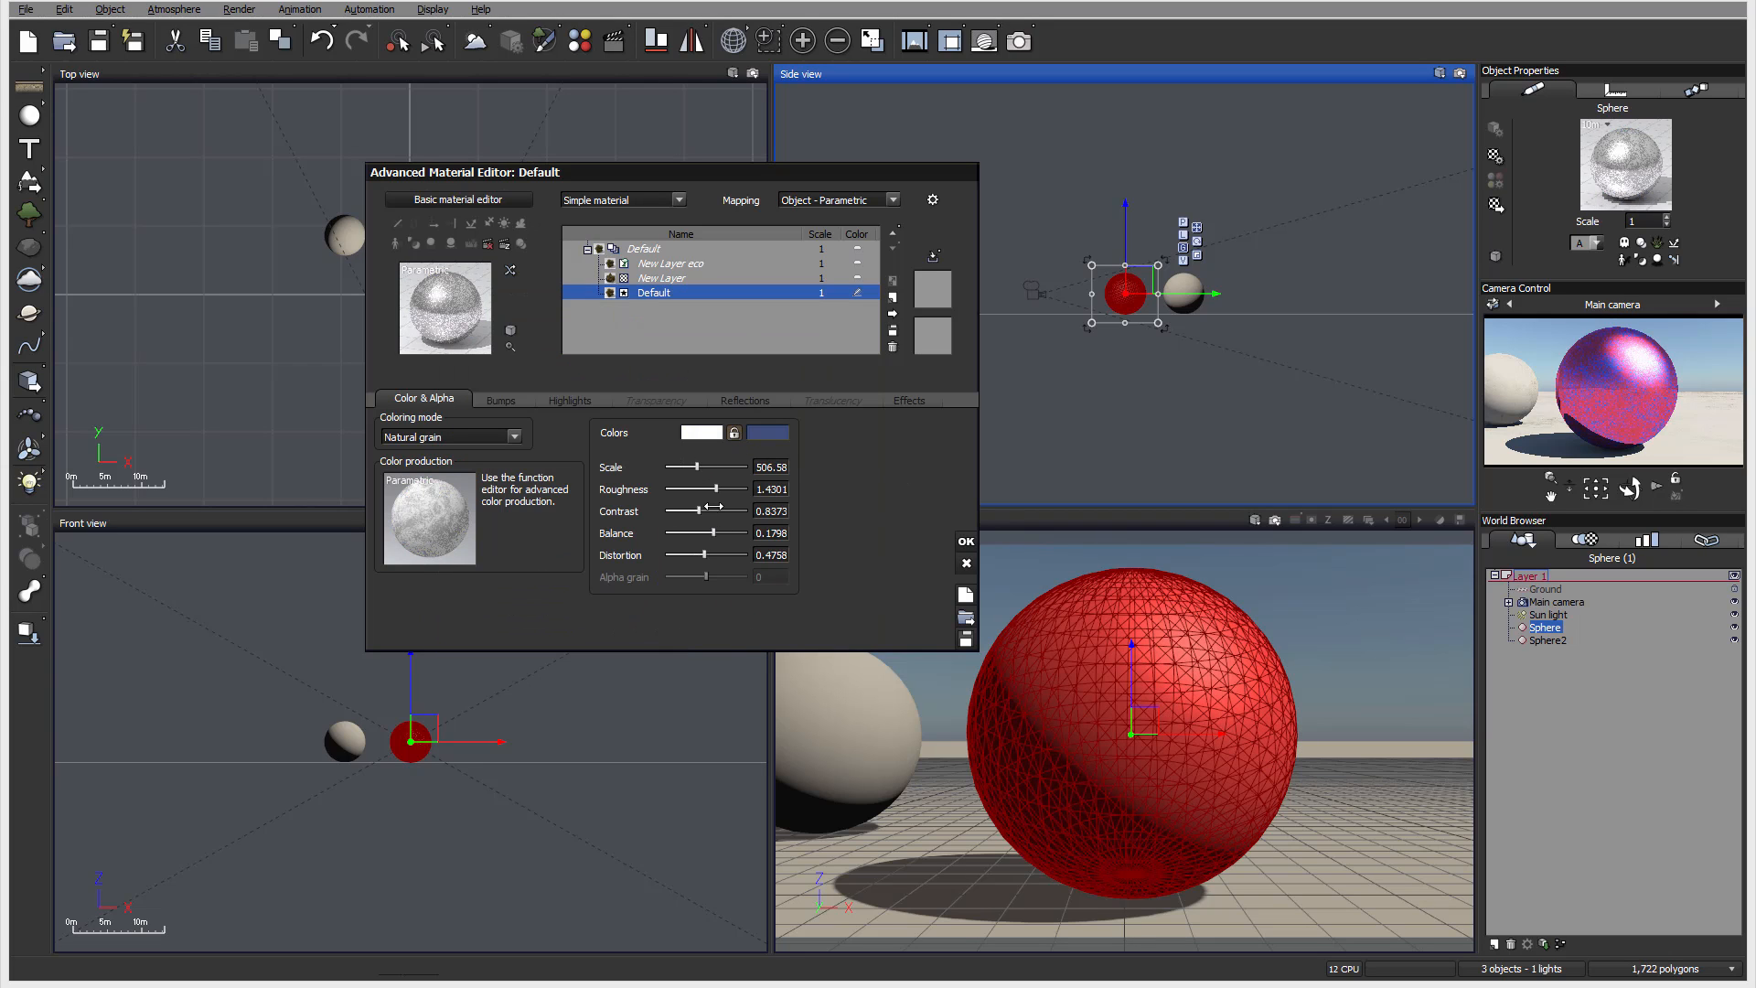
pyautogui.moveTo(714, 489); pyautogui.dragTo(673, 510)
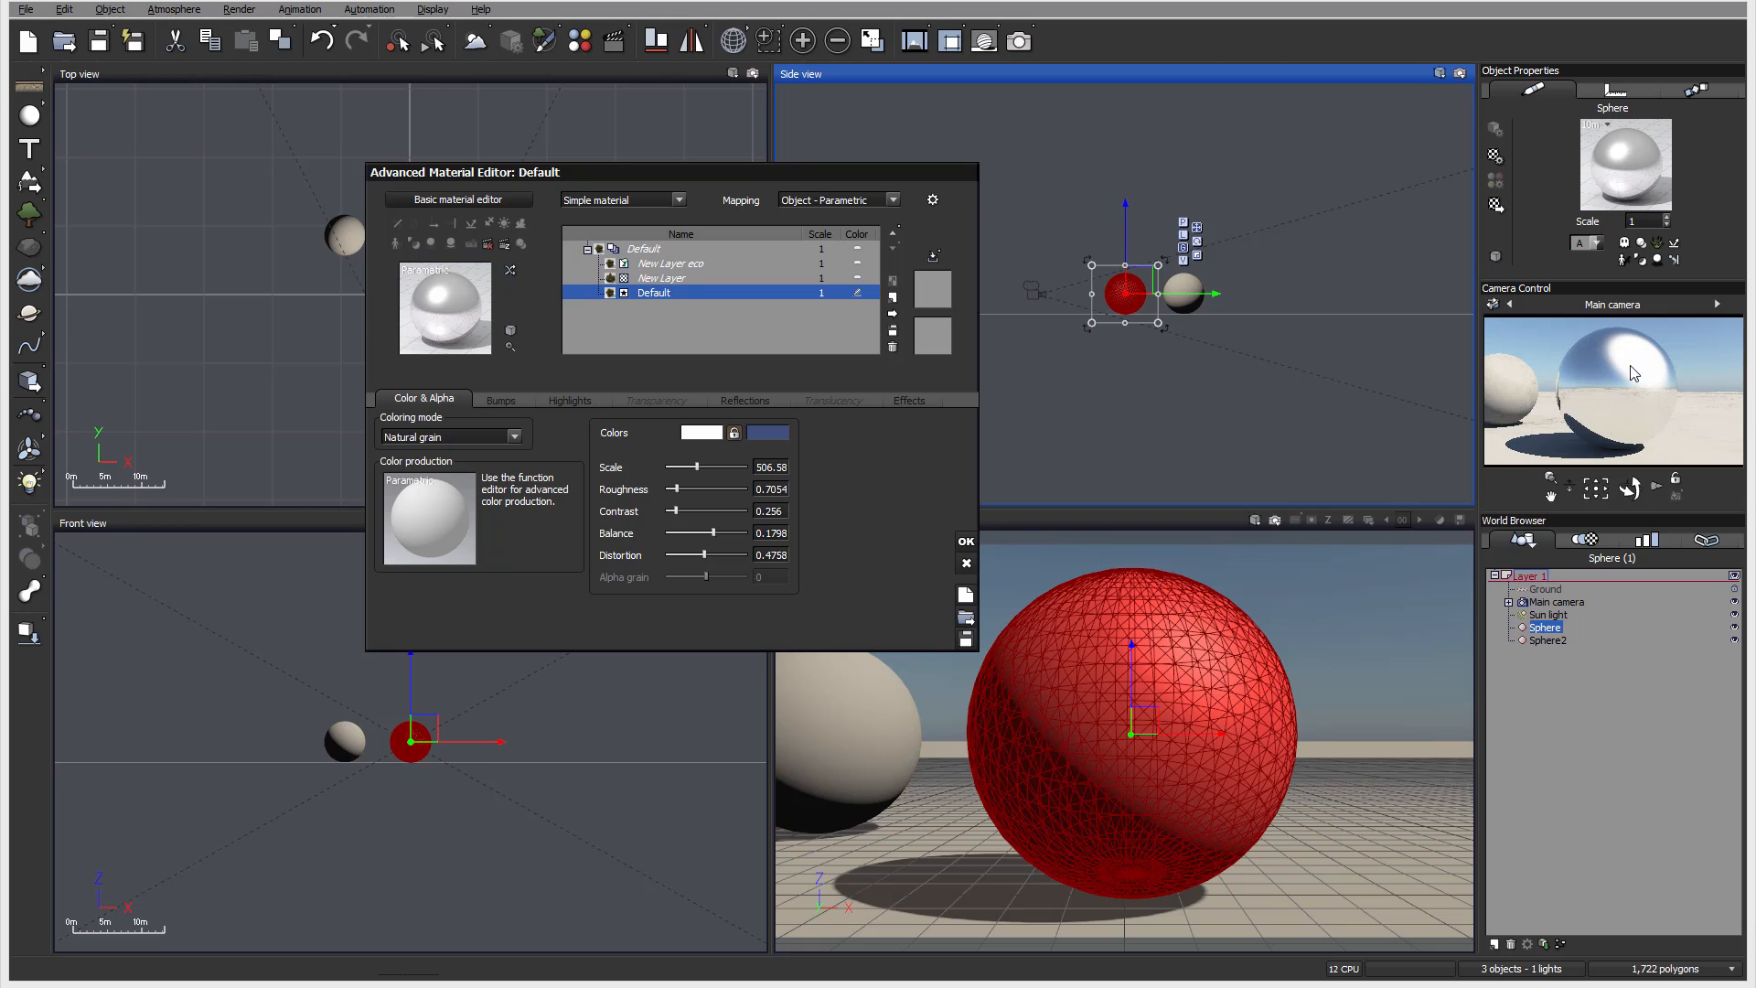
# - Change the material's highlight color to red, about RGB 183, 48, 48
pyautogui.click(569, 401)
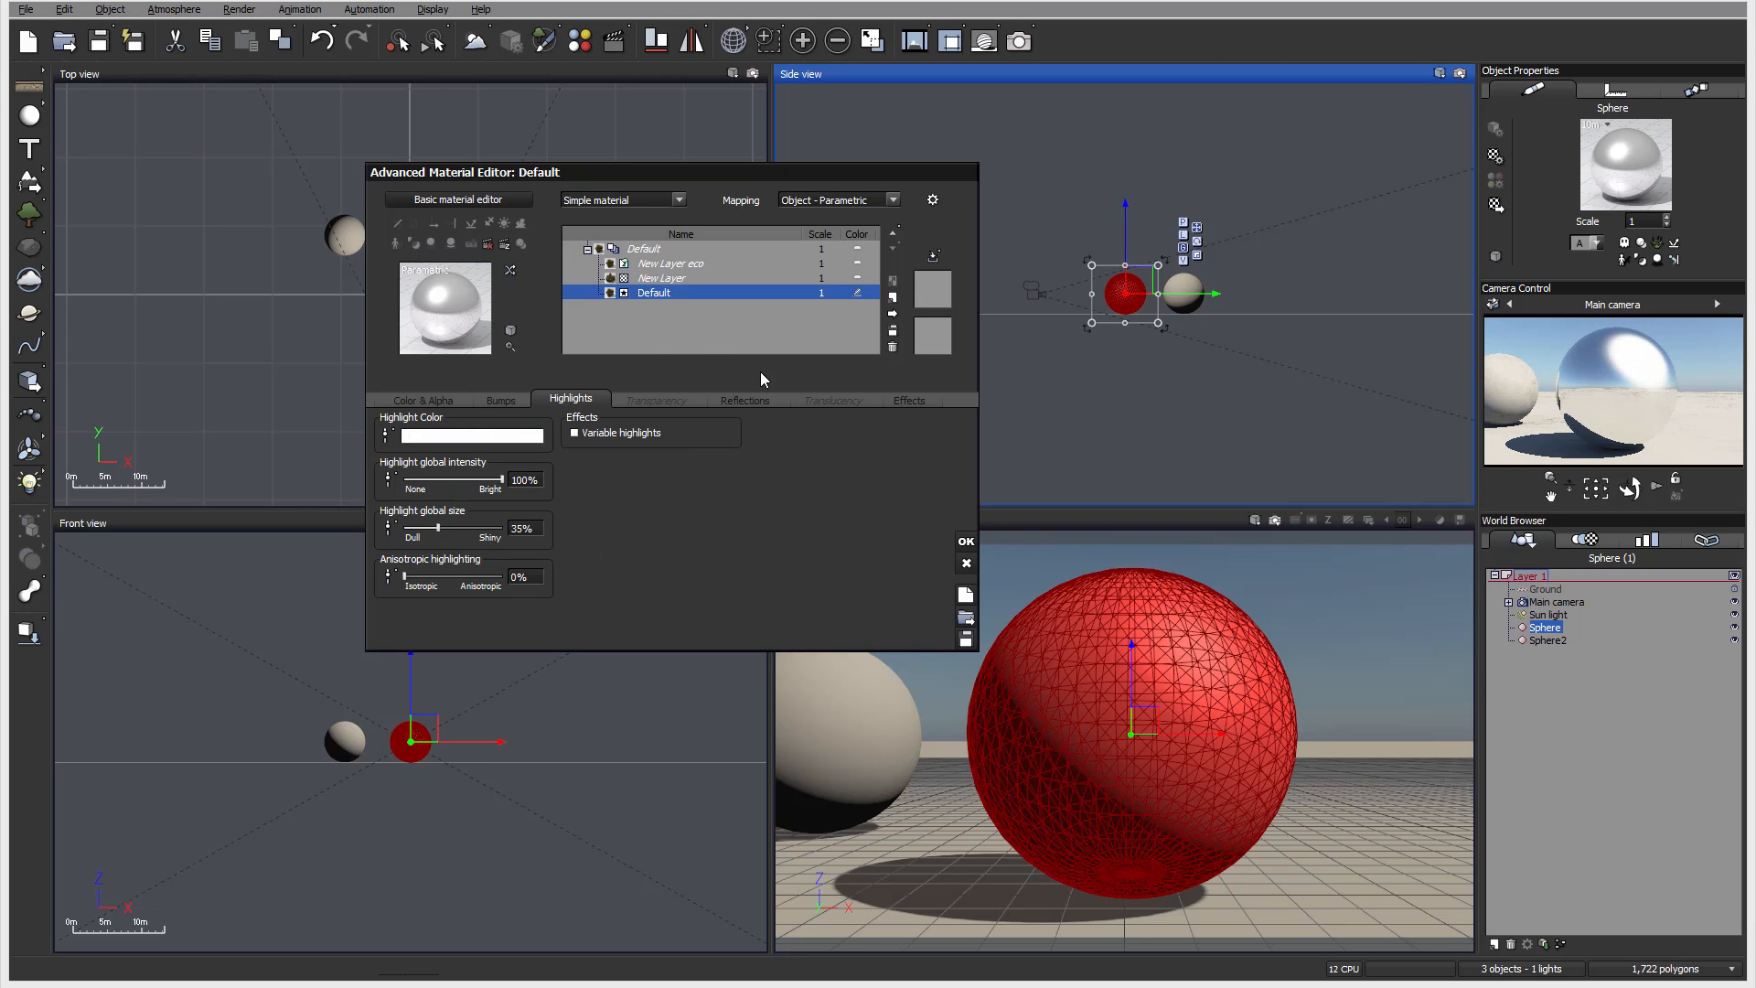
pyautogui.click(472, 436)
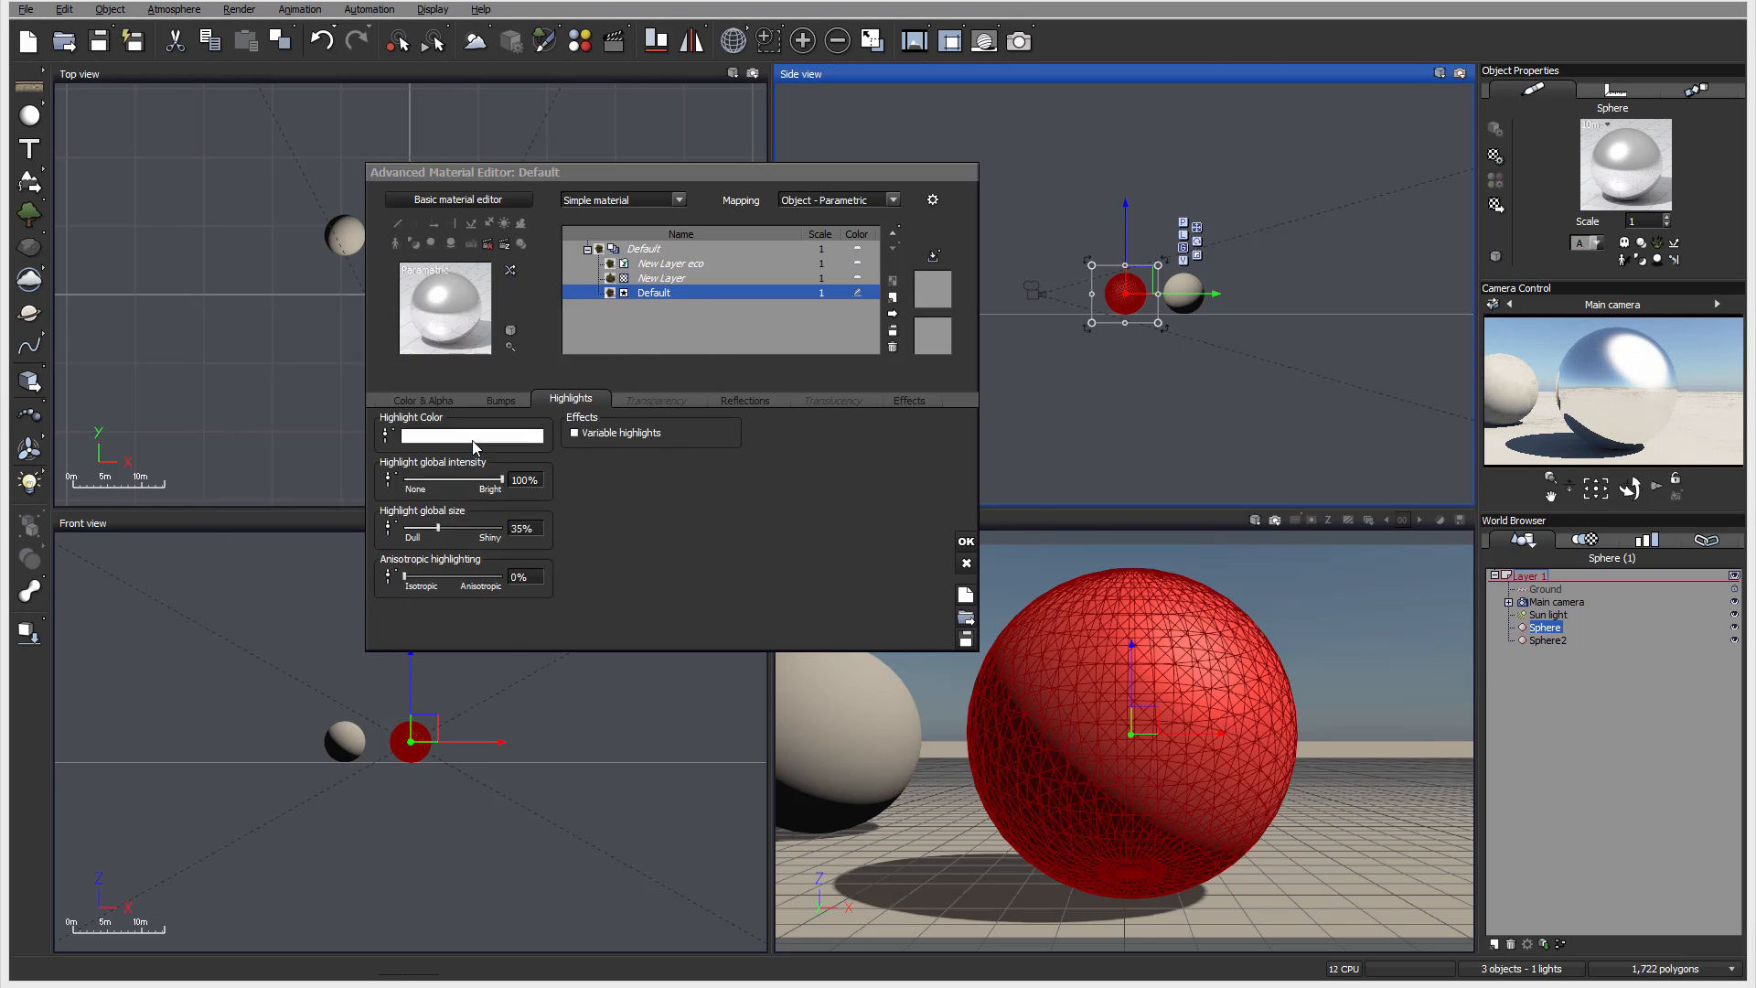
pyautogui.click(638, 596)
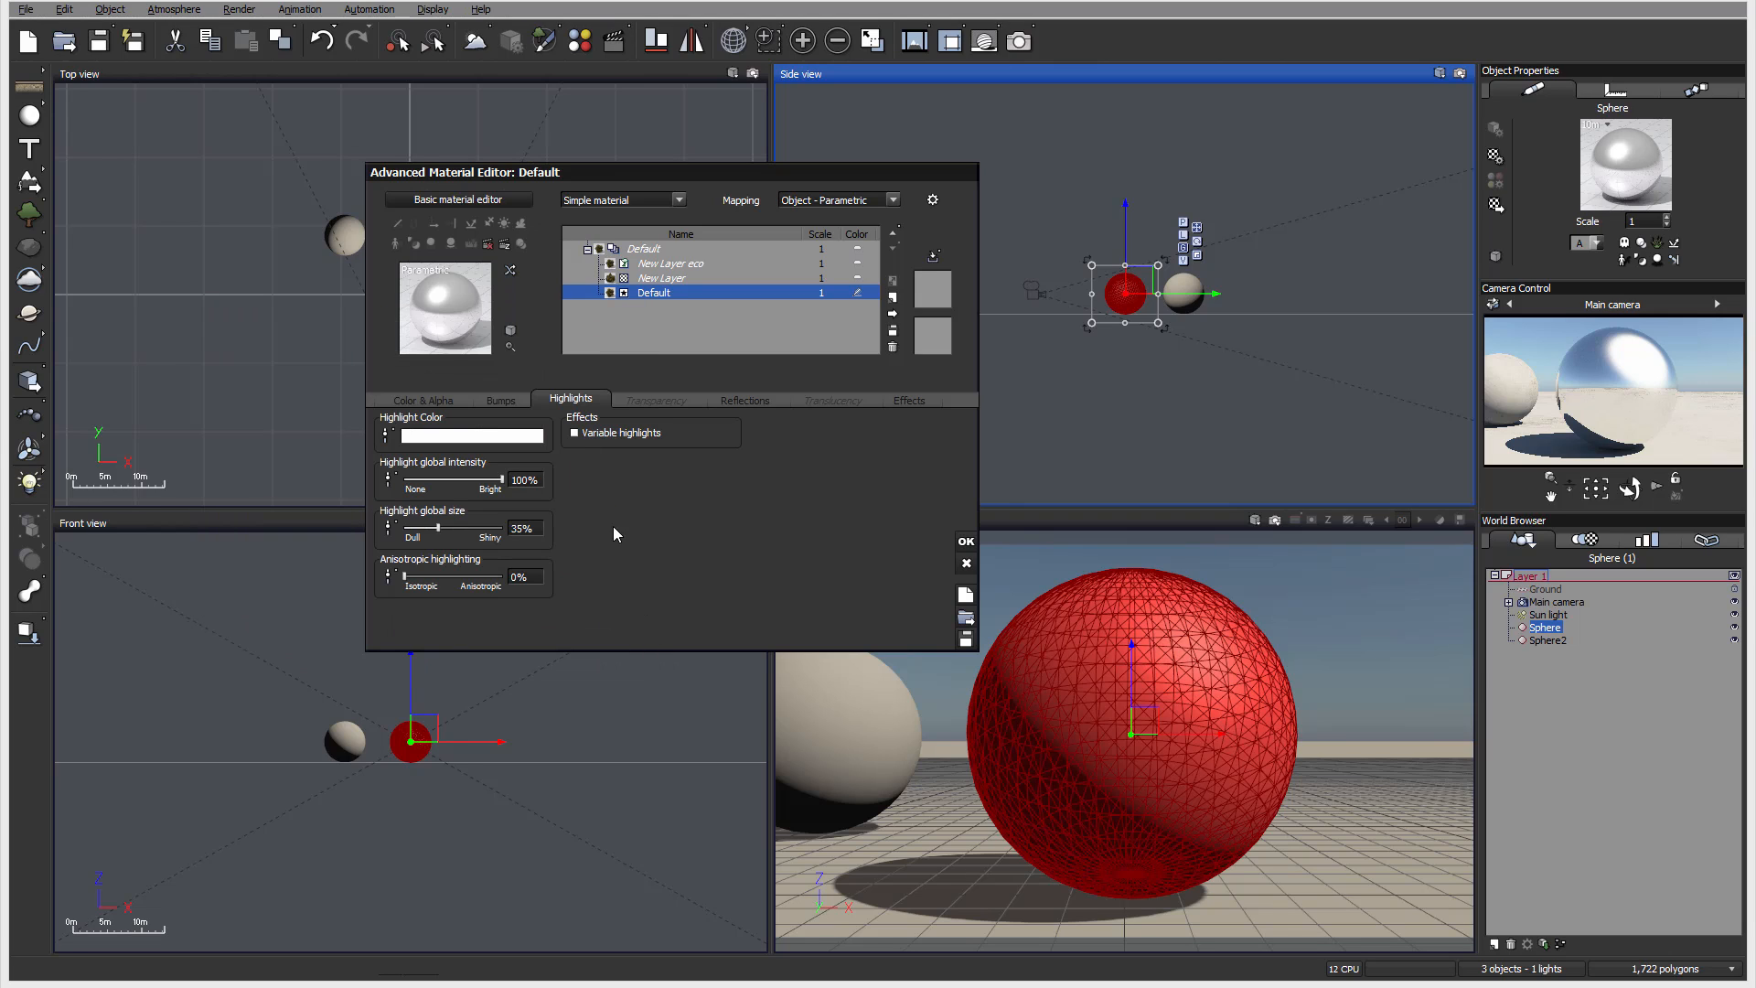
pyautogui.click(484, 444)
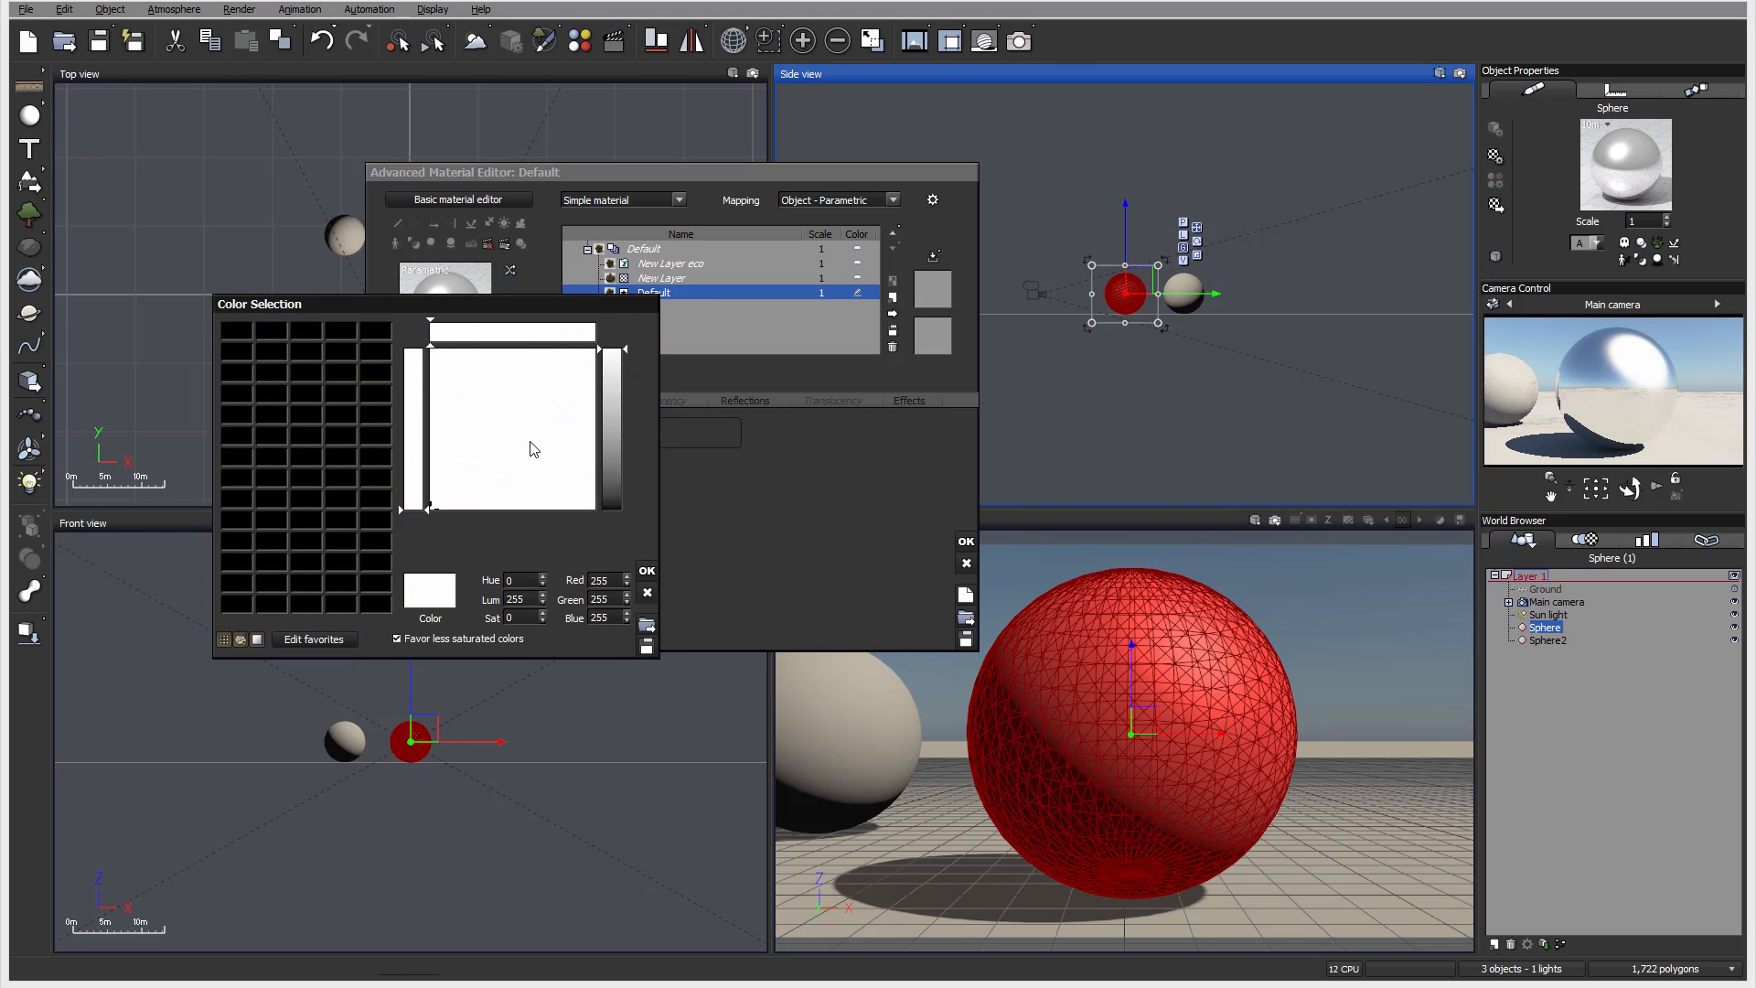
pyautogui.moveTo(611, 402); pyautogui.dragTo(611, 442)
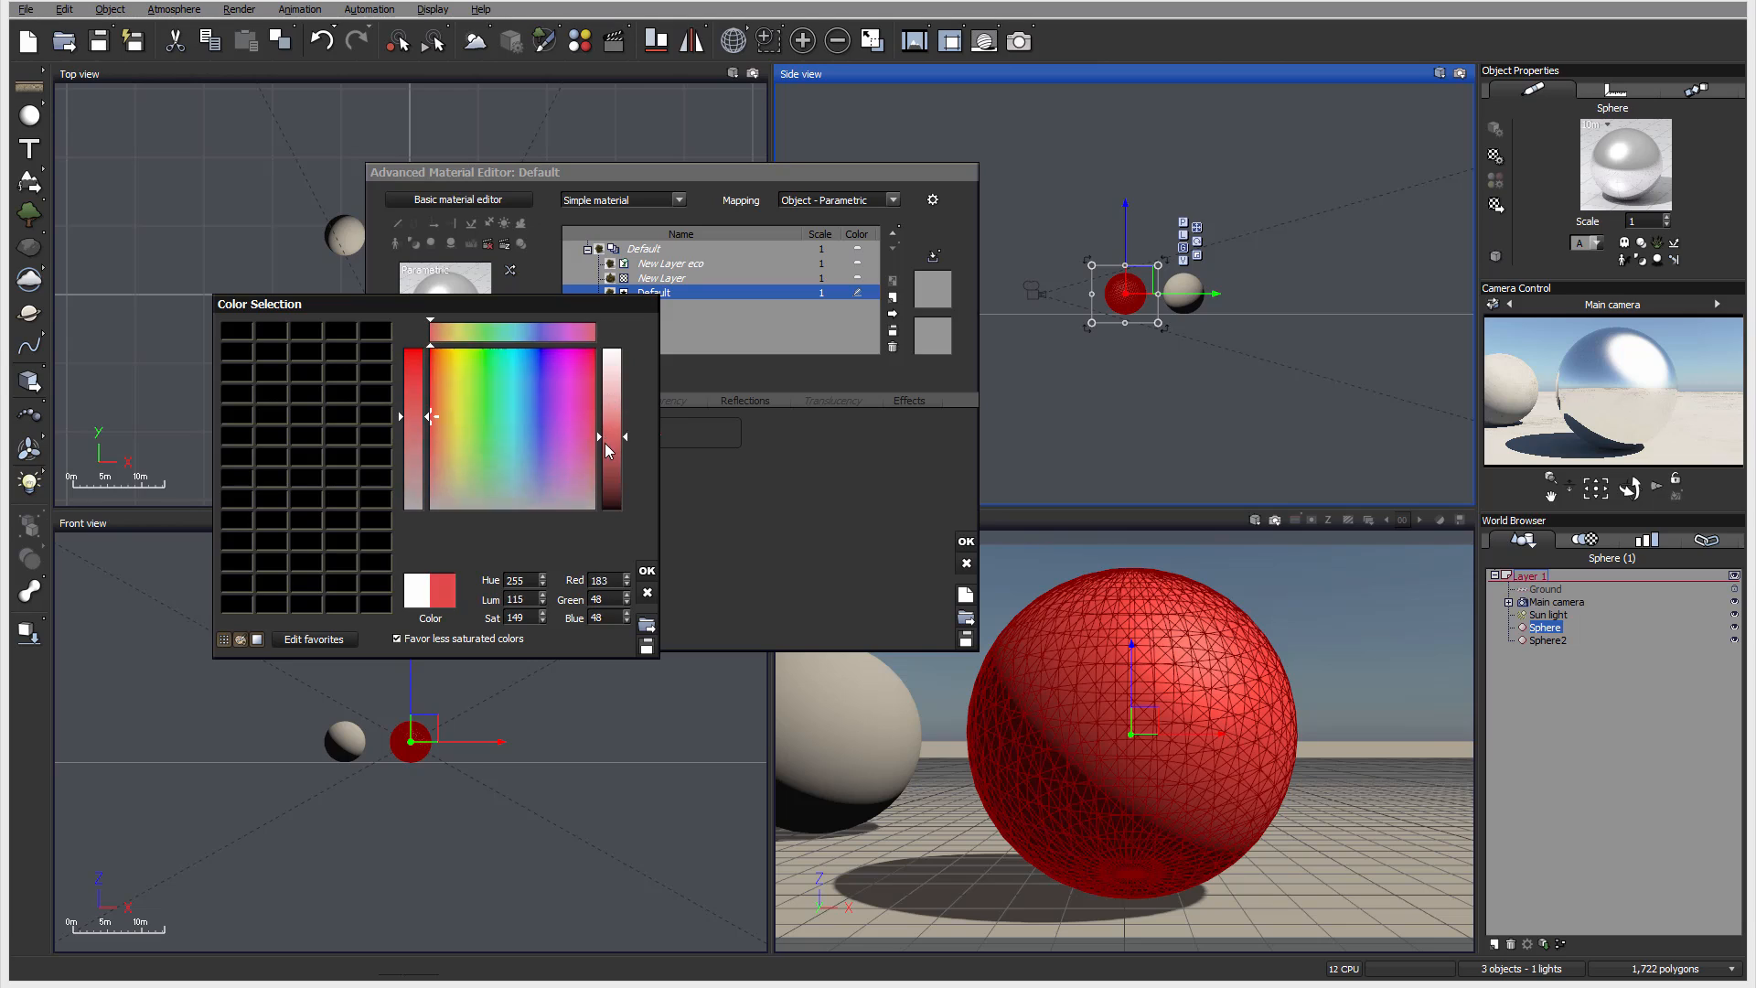
pyautogui.click(647, 572)
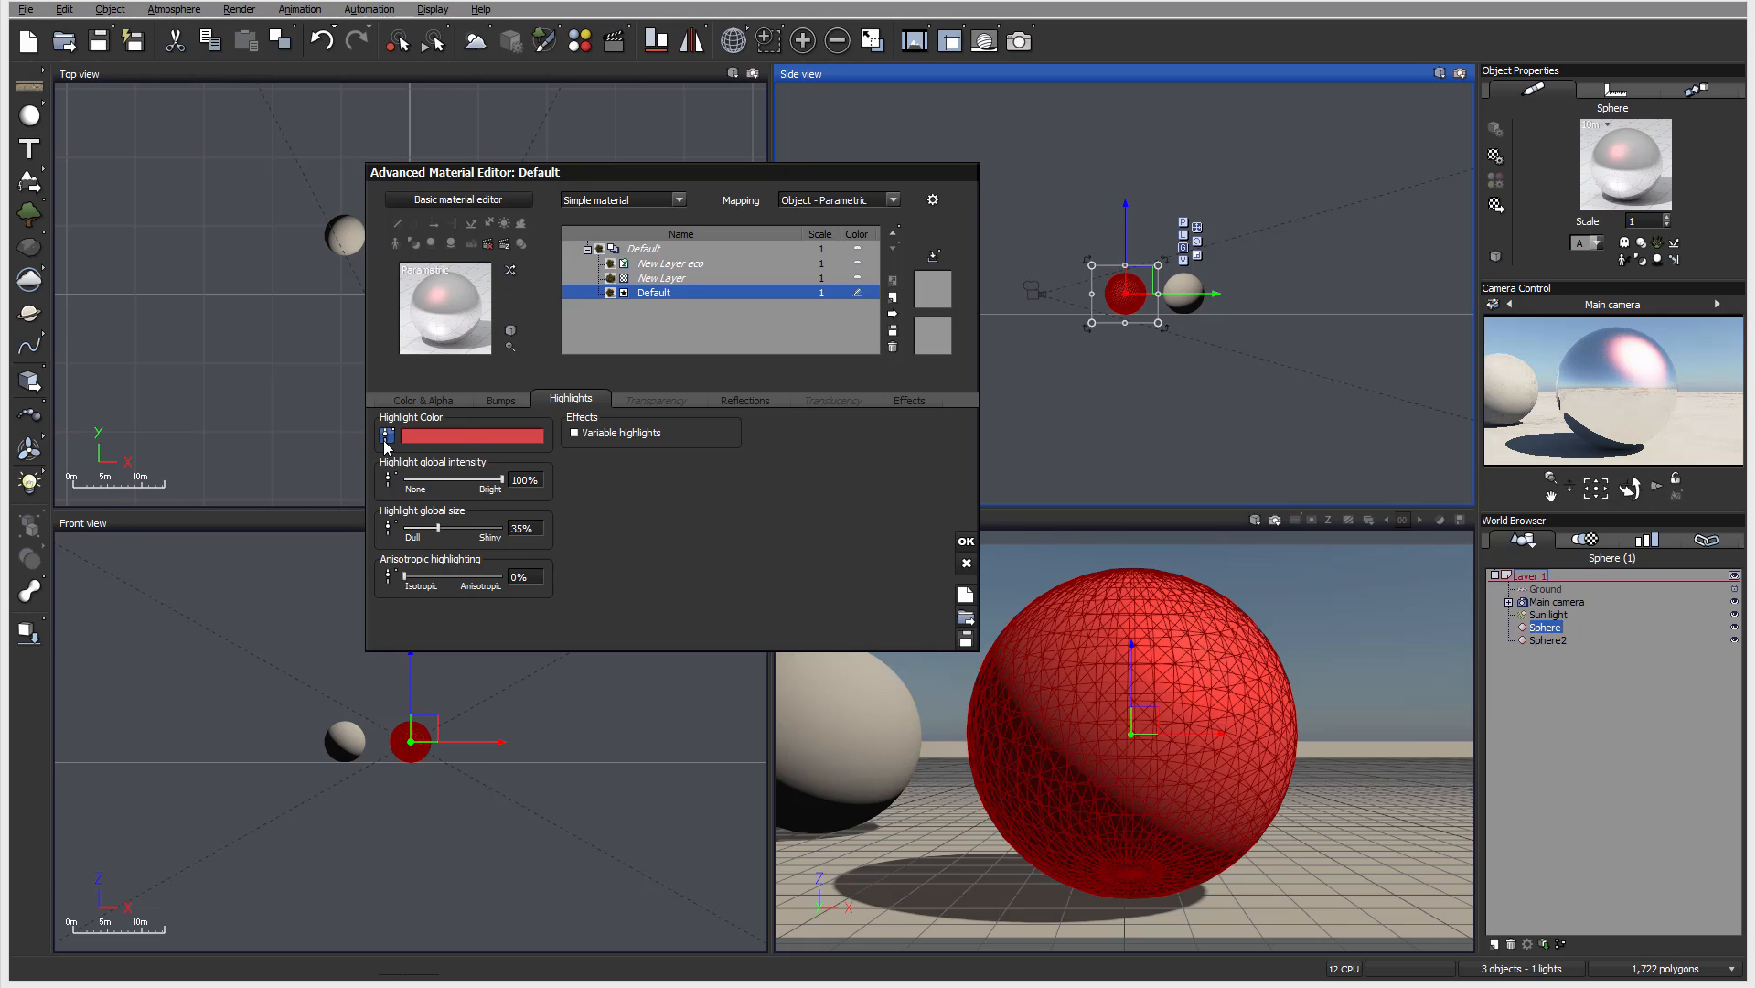
pyautogui.click(496, 400)
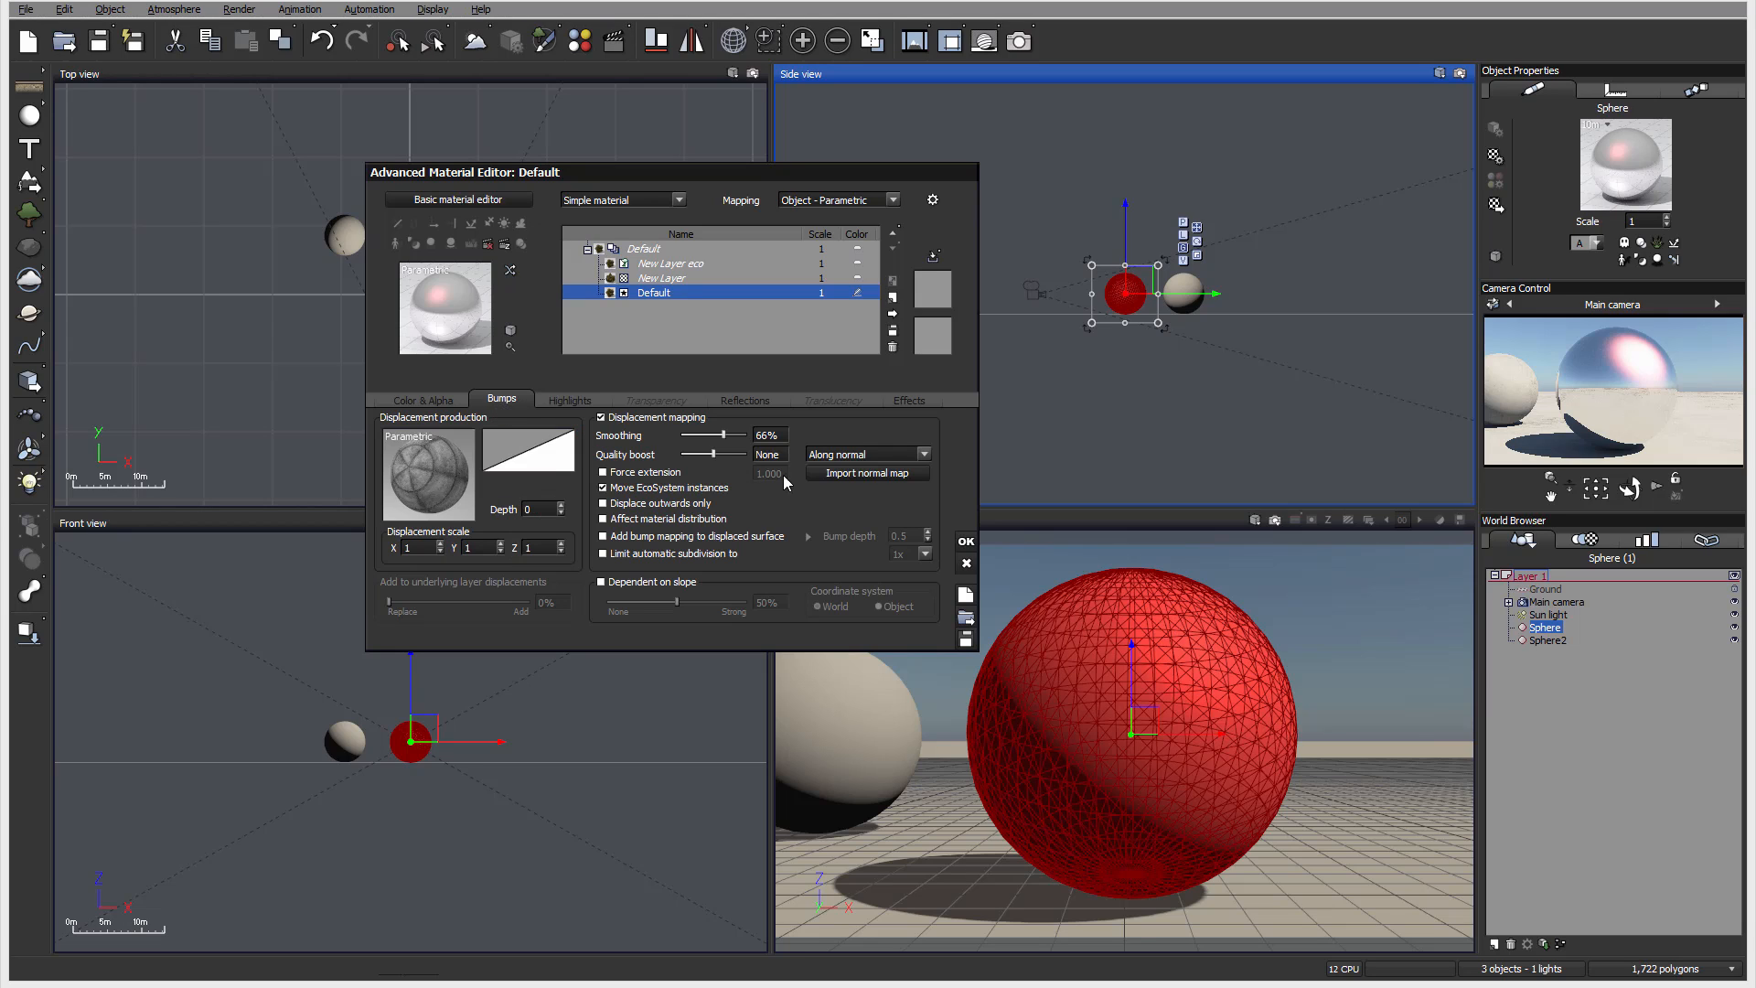
pyautogui.click(419, 399)
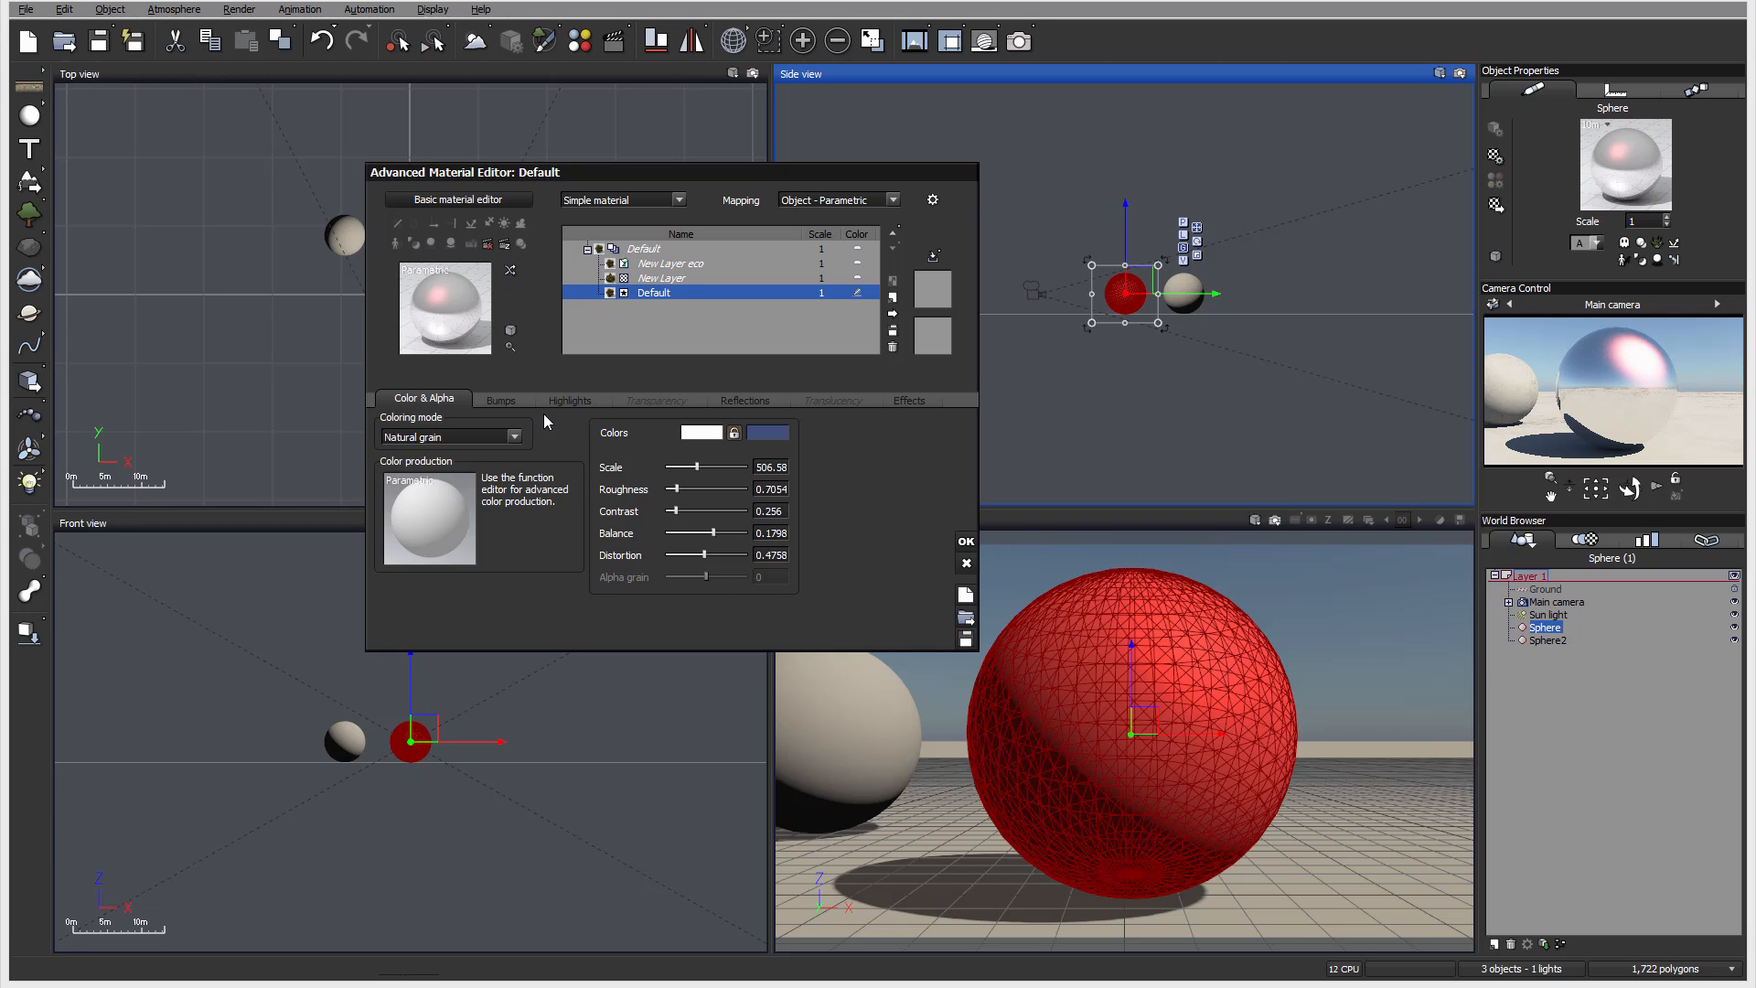
pyautogui.click(567, 399)
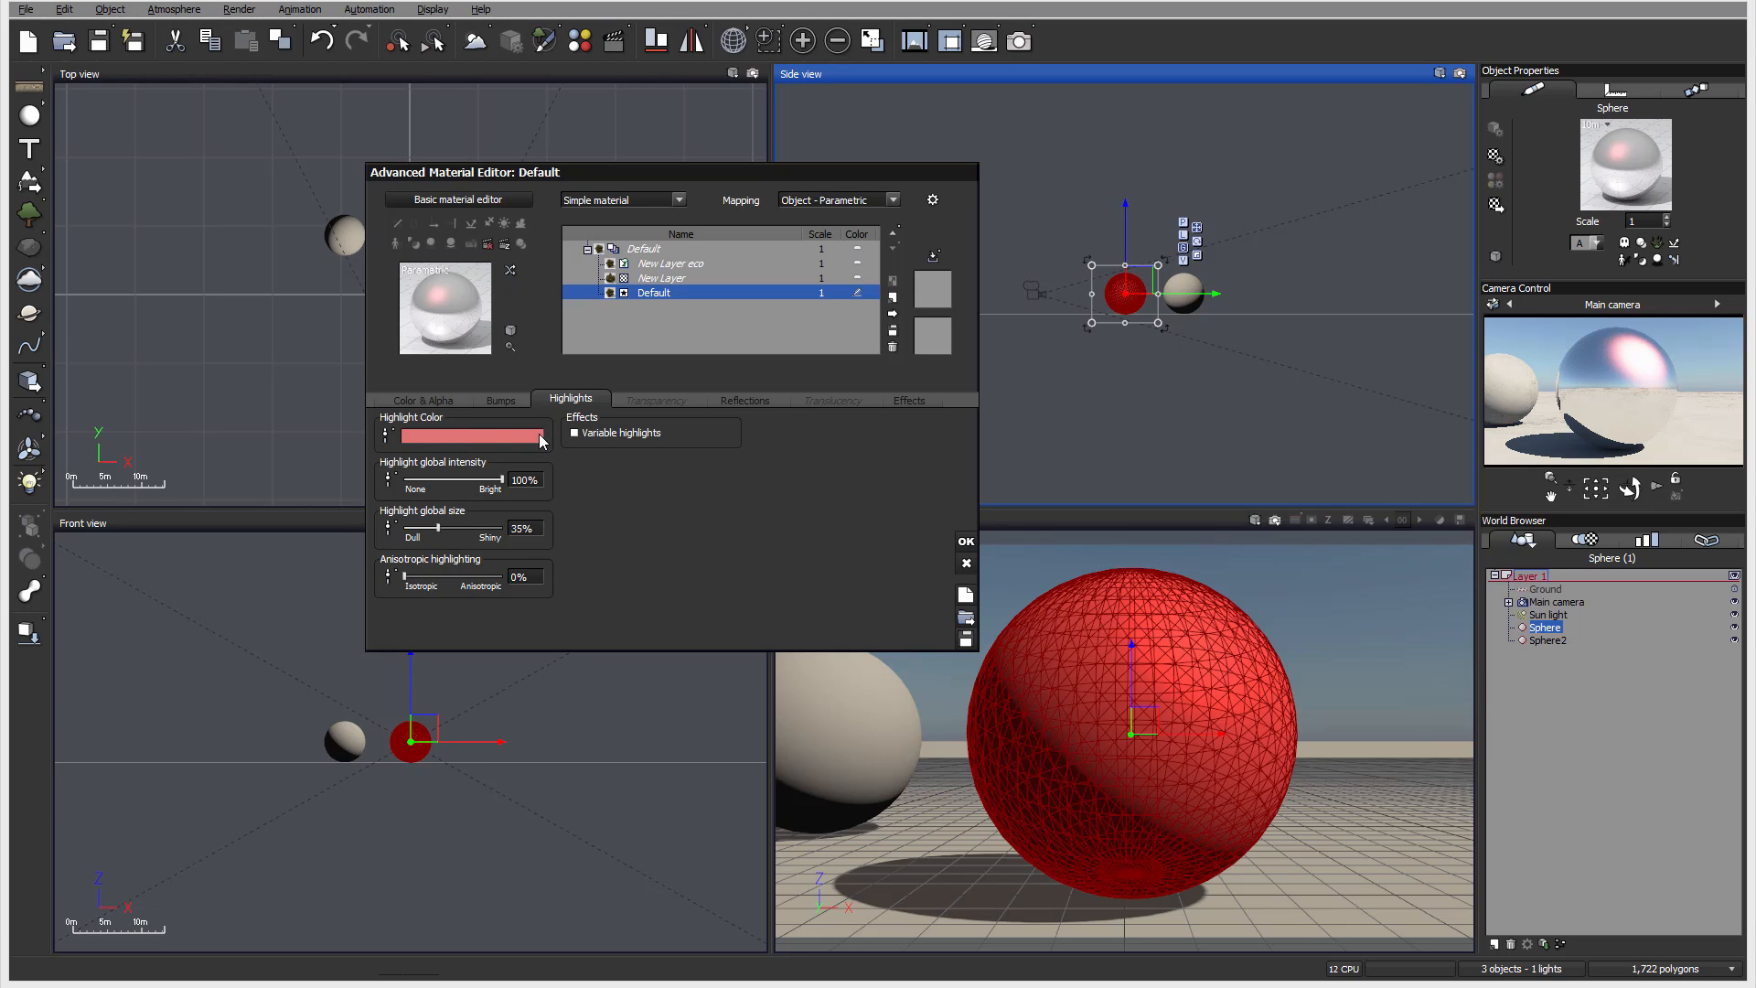
# - Open the highlight color's function graph and spread out the highlight output, the lower projected texture and the constant color nodes
pyautogui.click(387, 437)
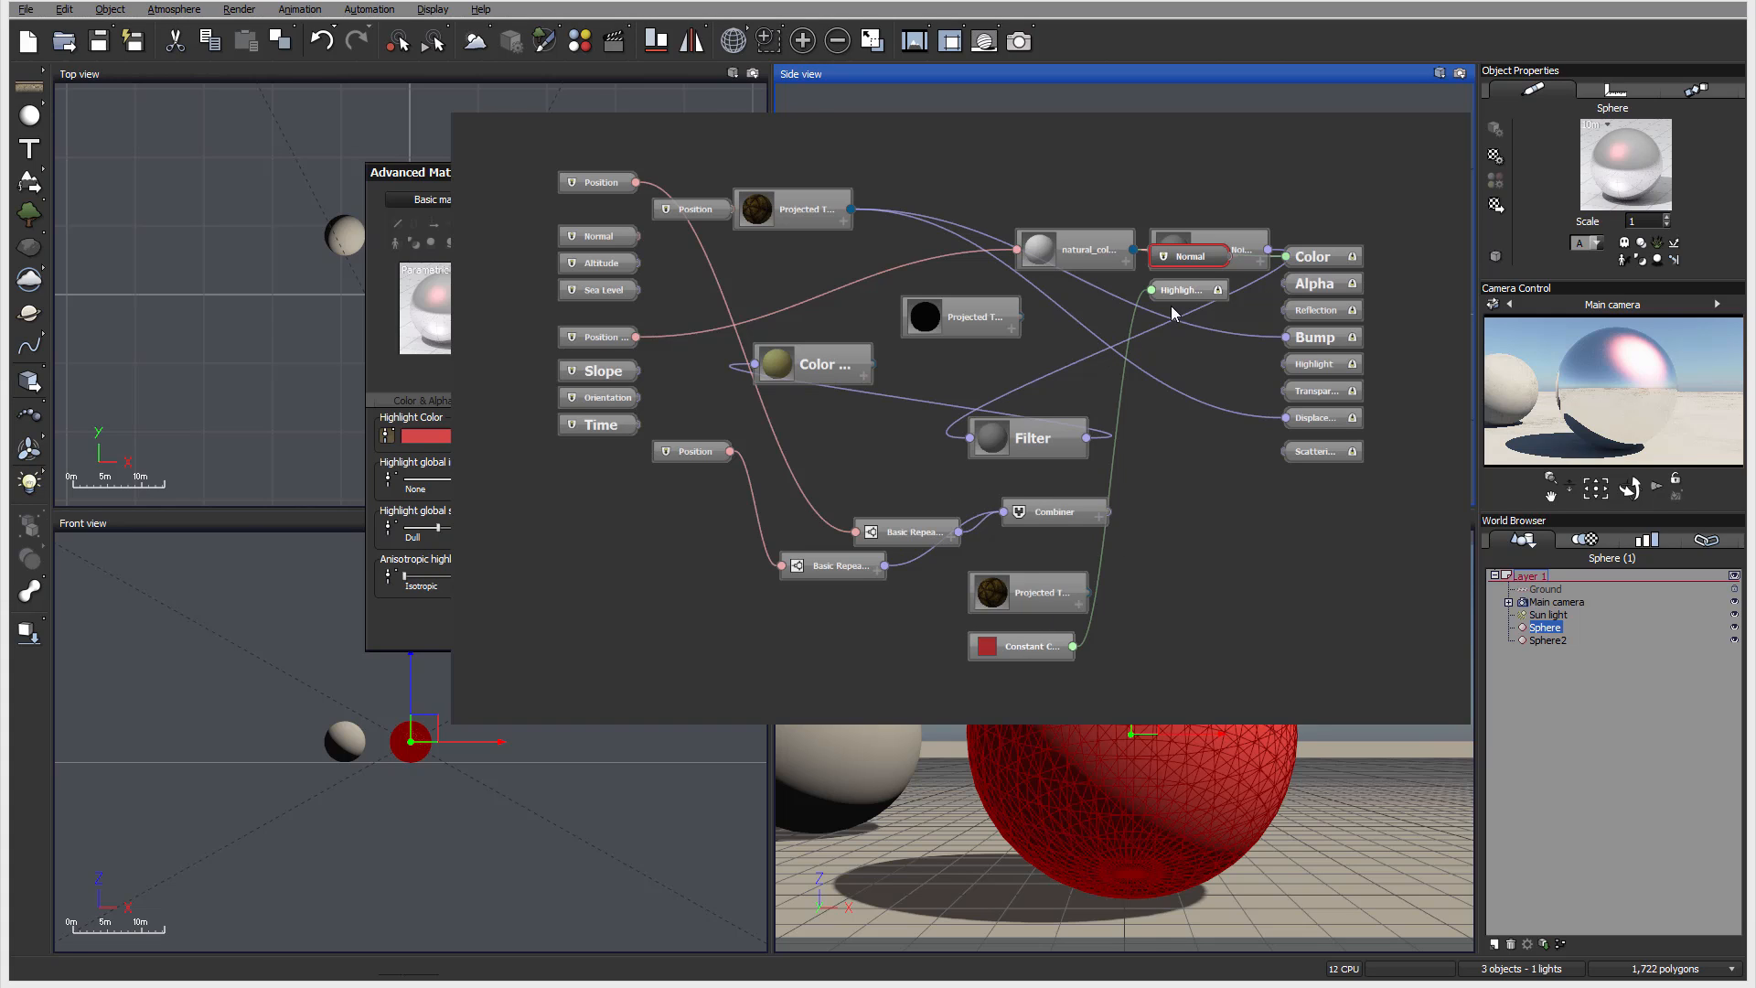
pyautogui.moveTo(1184, 297); pyautogui.dragTo(1273, 552)
pyautogui.moveTo(1015, 590); pyautogui.dragTo(1028, 466)
pyautogui.moveTo(1011, 655); pyautogui.dragTo(958, 642)
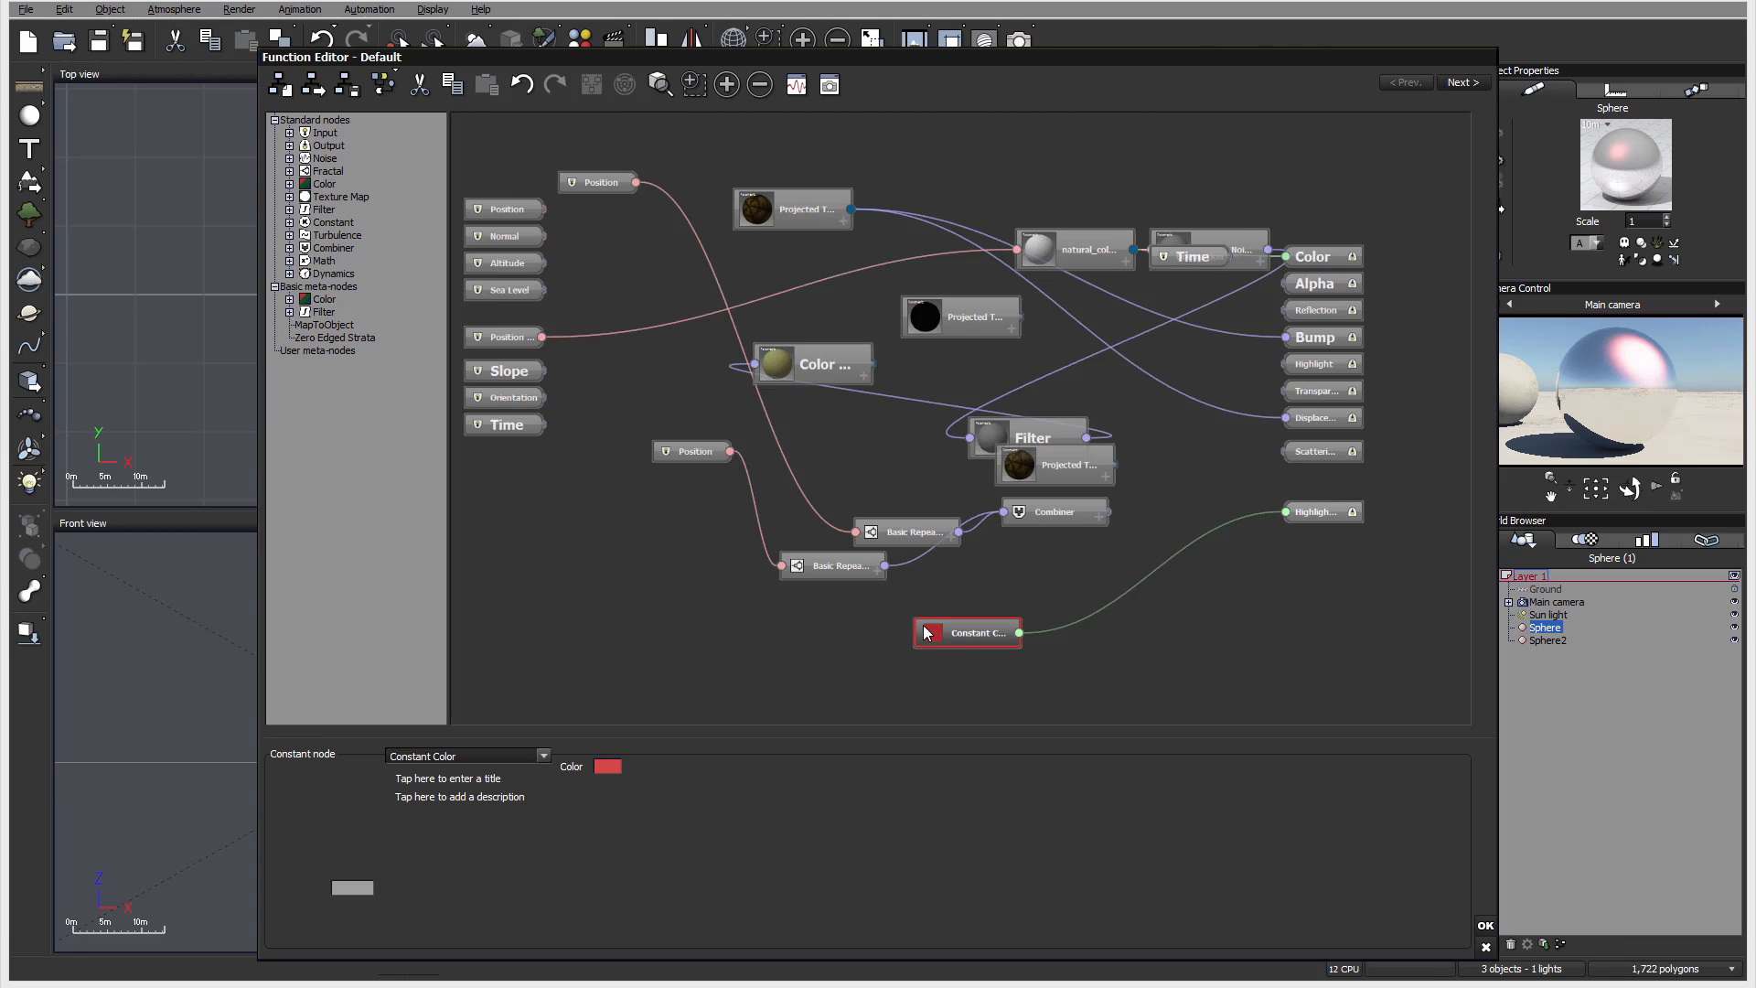
# - Add a Color map node beside the constant color node and load a rainbow color map into it
pyautogui.click(291, 184)
pyautogui.click(331, 210)
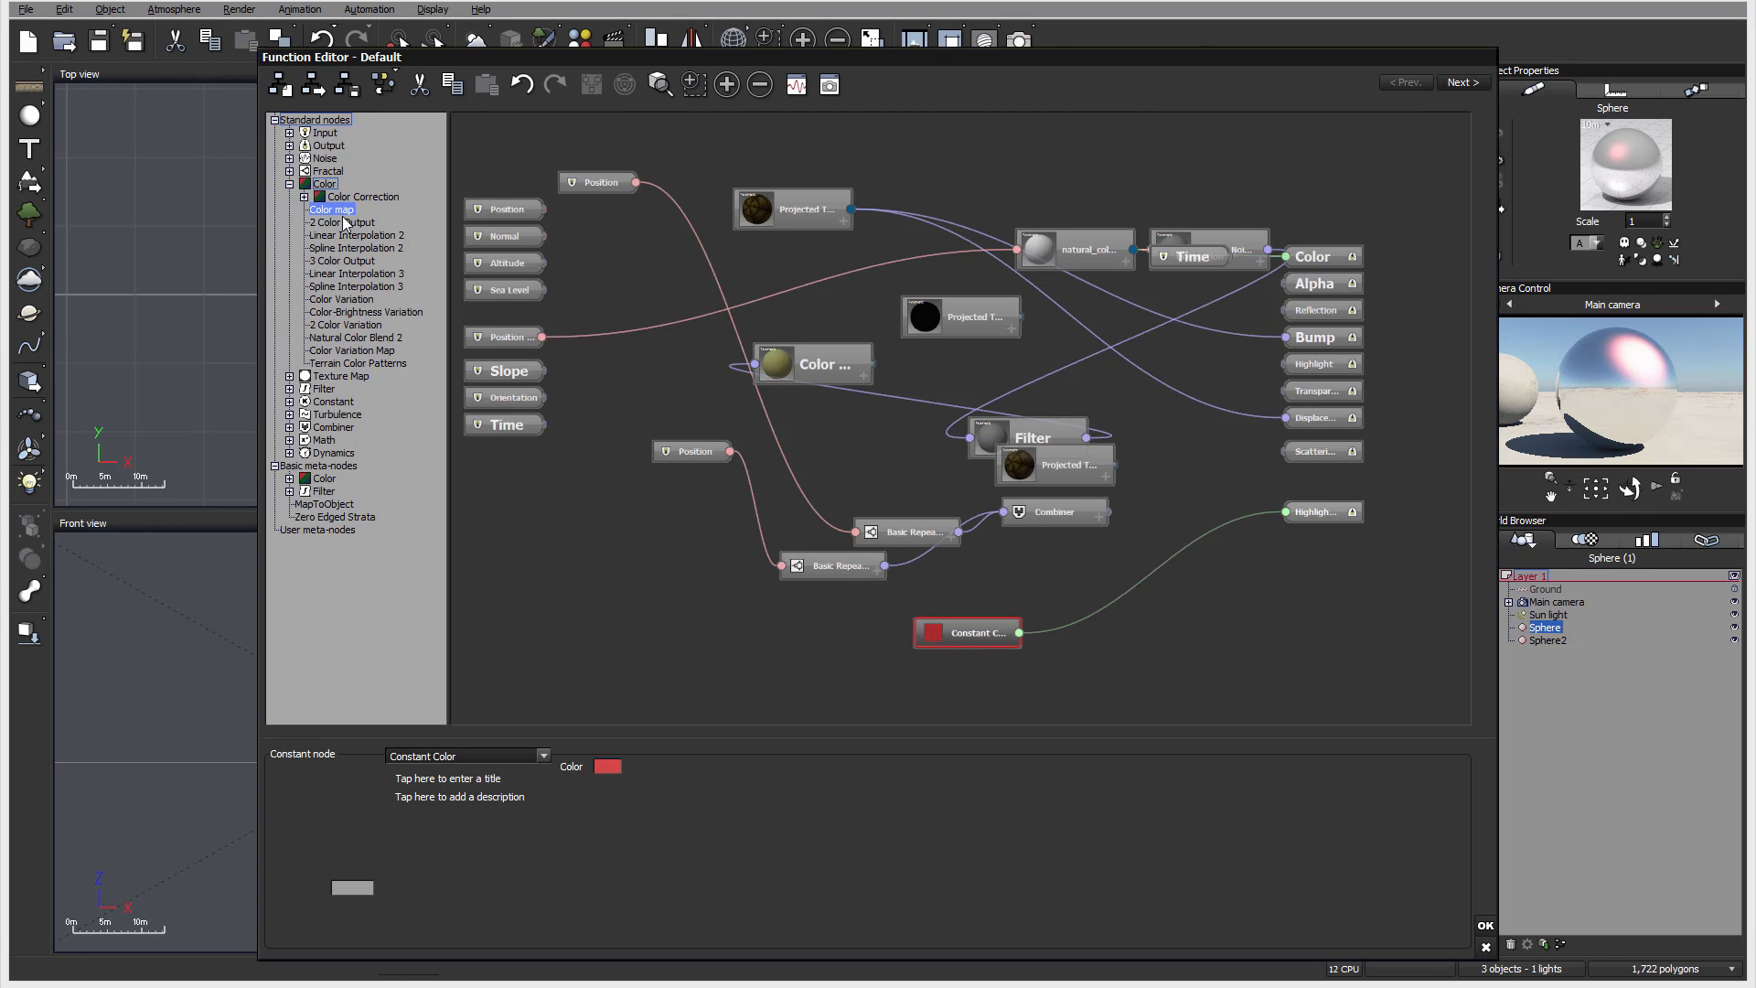
pyautogui.click(830, 623)
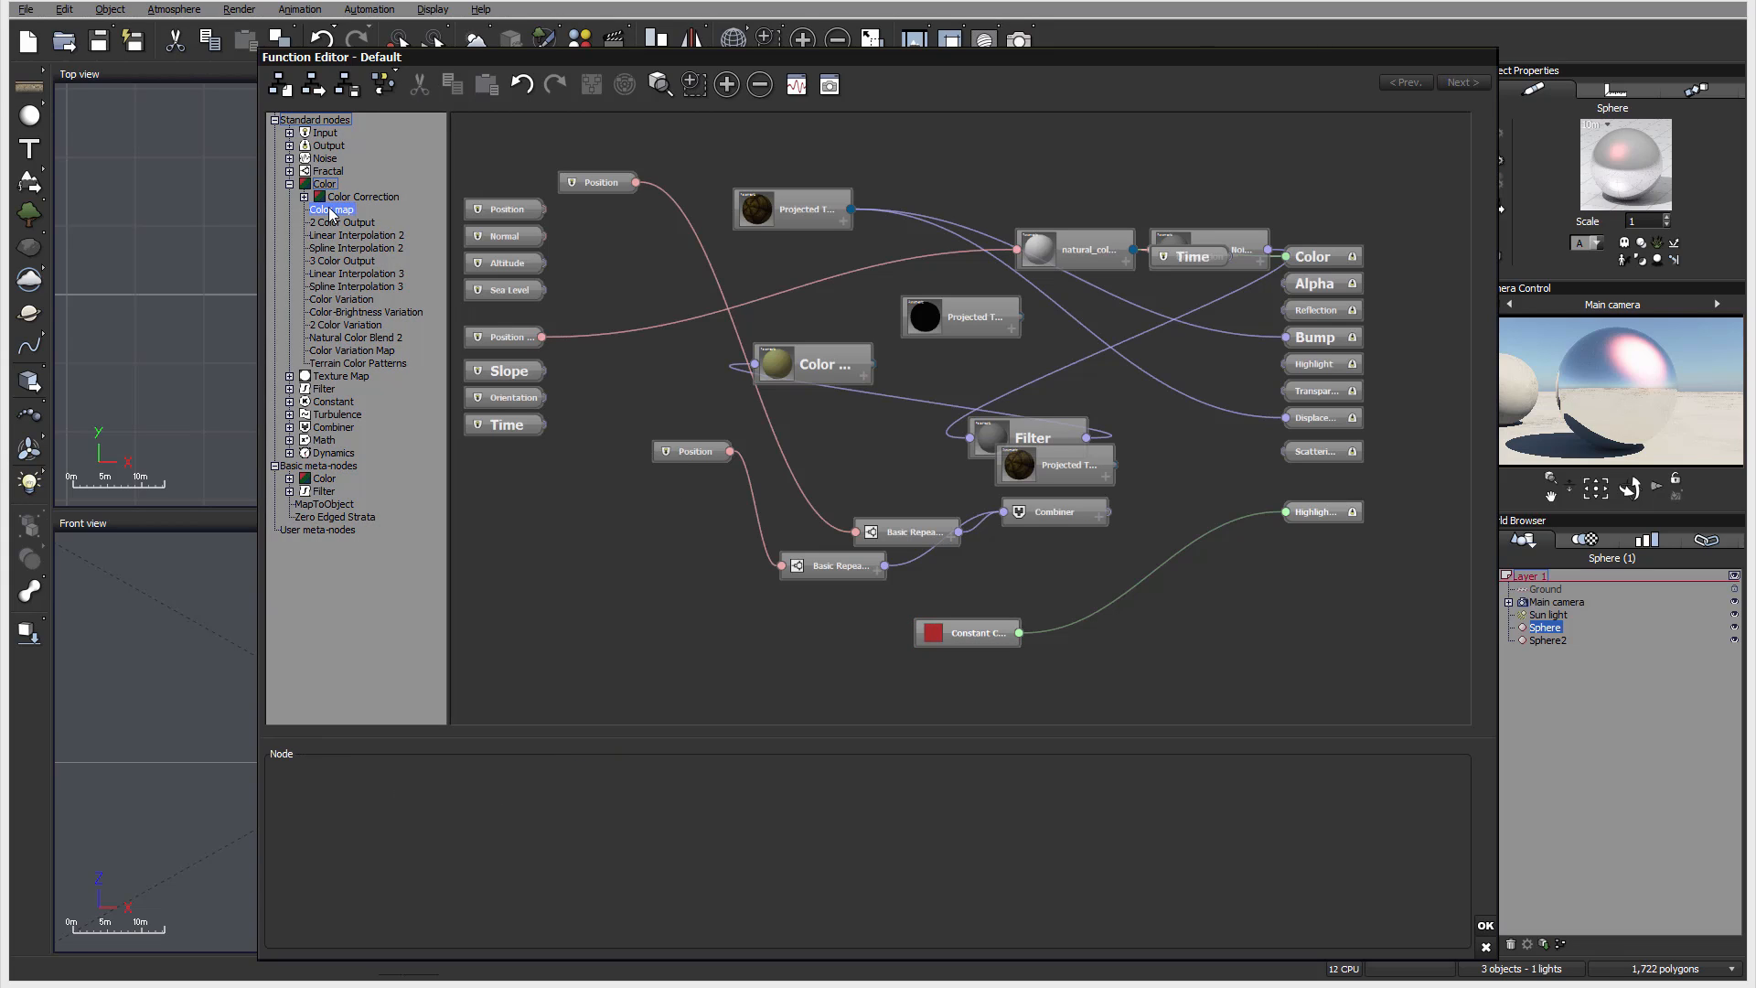
pyautogui.moveTo(331, 212); pyautogui.dragTo(854, 662)
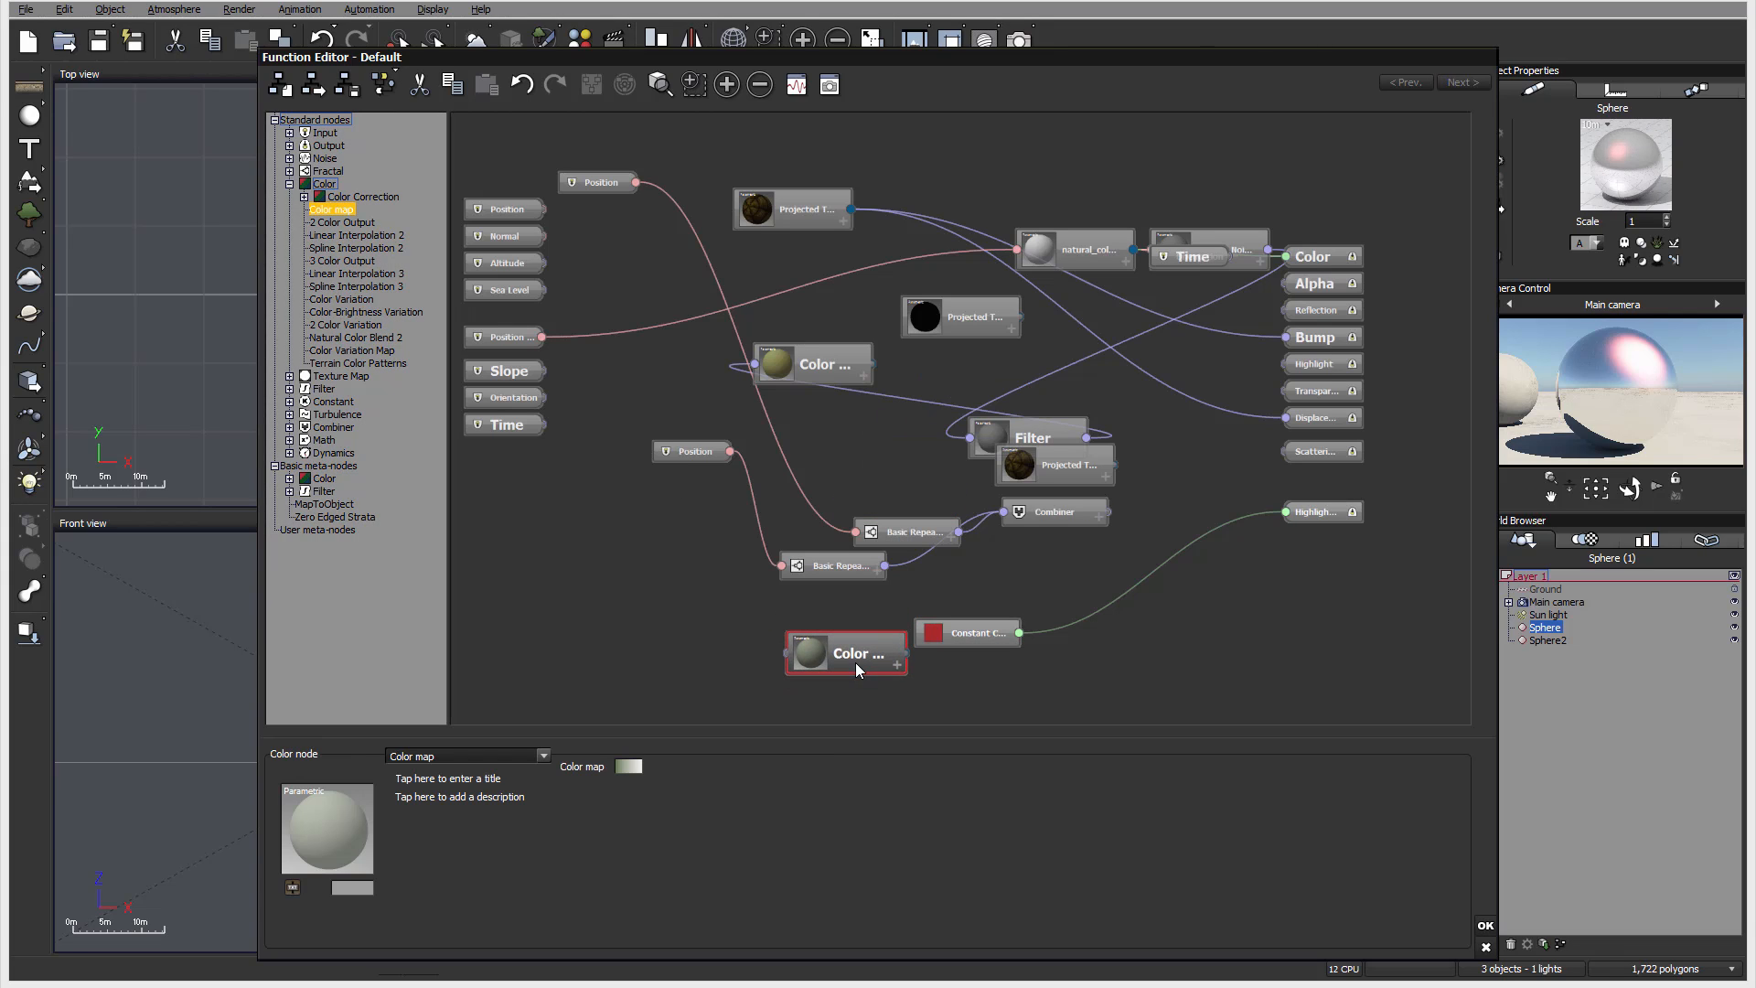
pyautogui.doubleClick(636, 771)
pyautogui.doubleClick(657, 302)
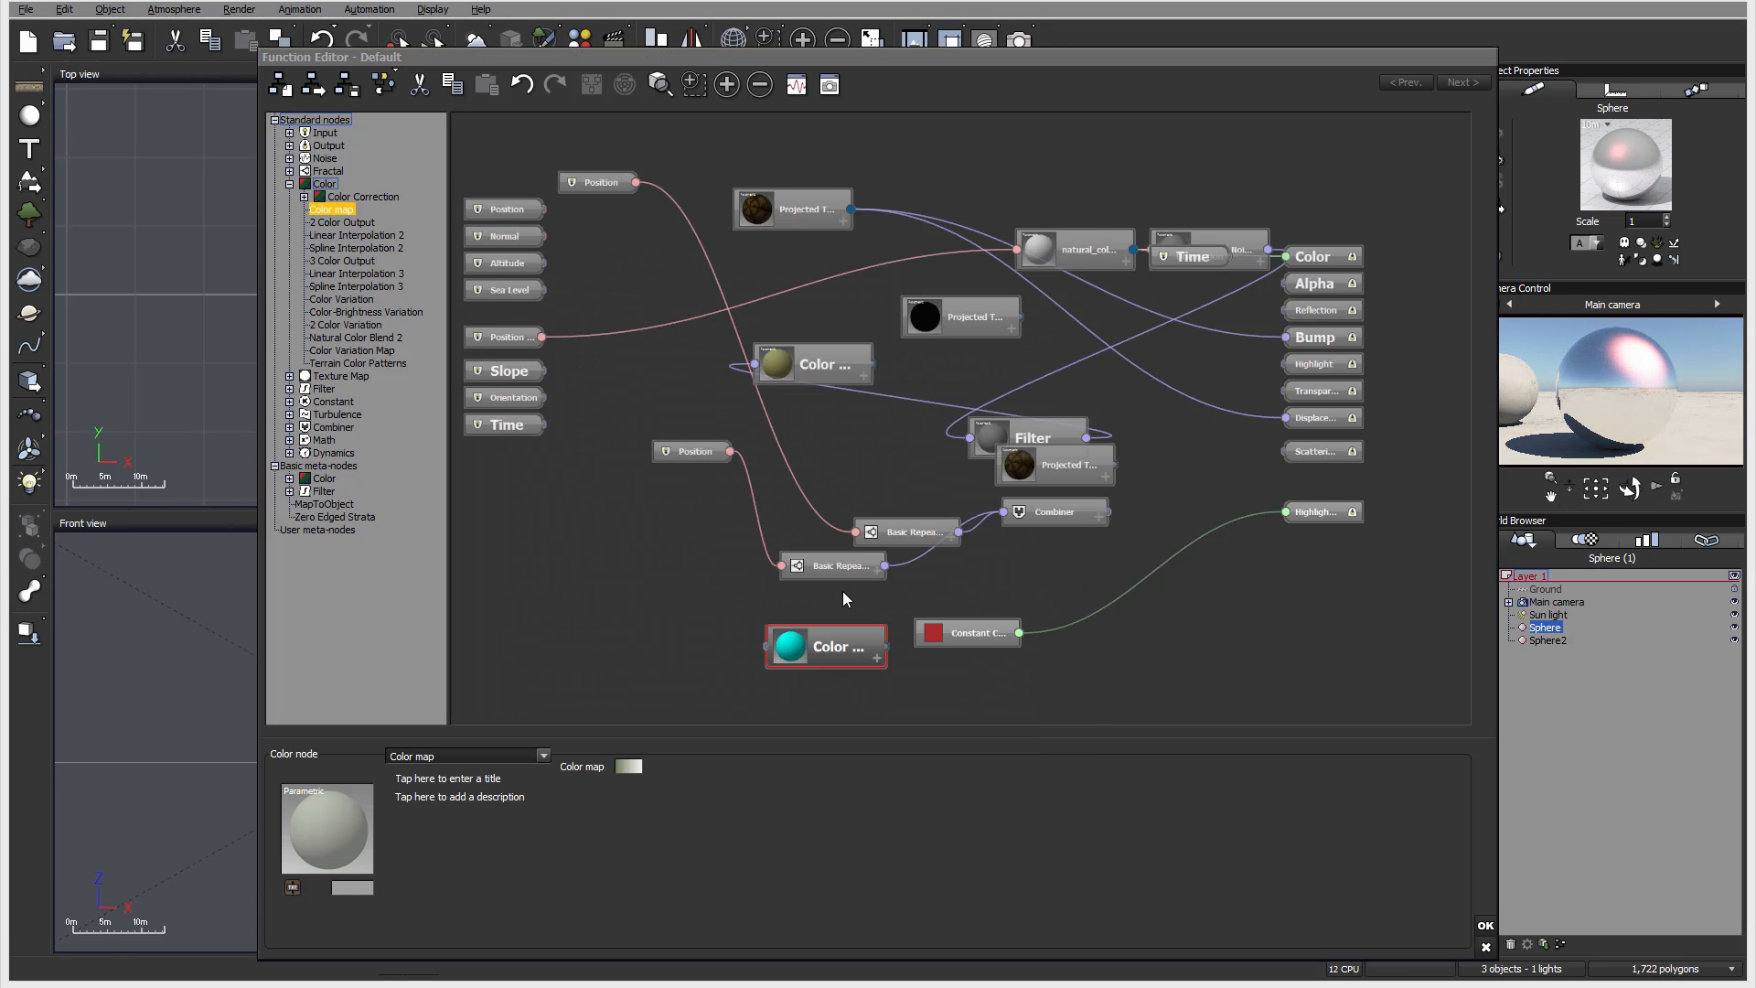
# - Connect the new Color map node to the highlight color output in place of the constant color node, and delete the constant node
pyautogui.moveTo(956, 642); pyautogui.dragTo(883, 645)
pyautogui.click(980, 655)
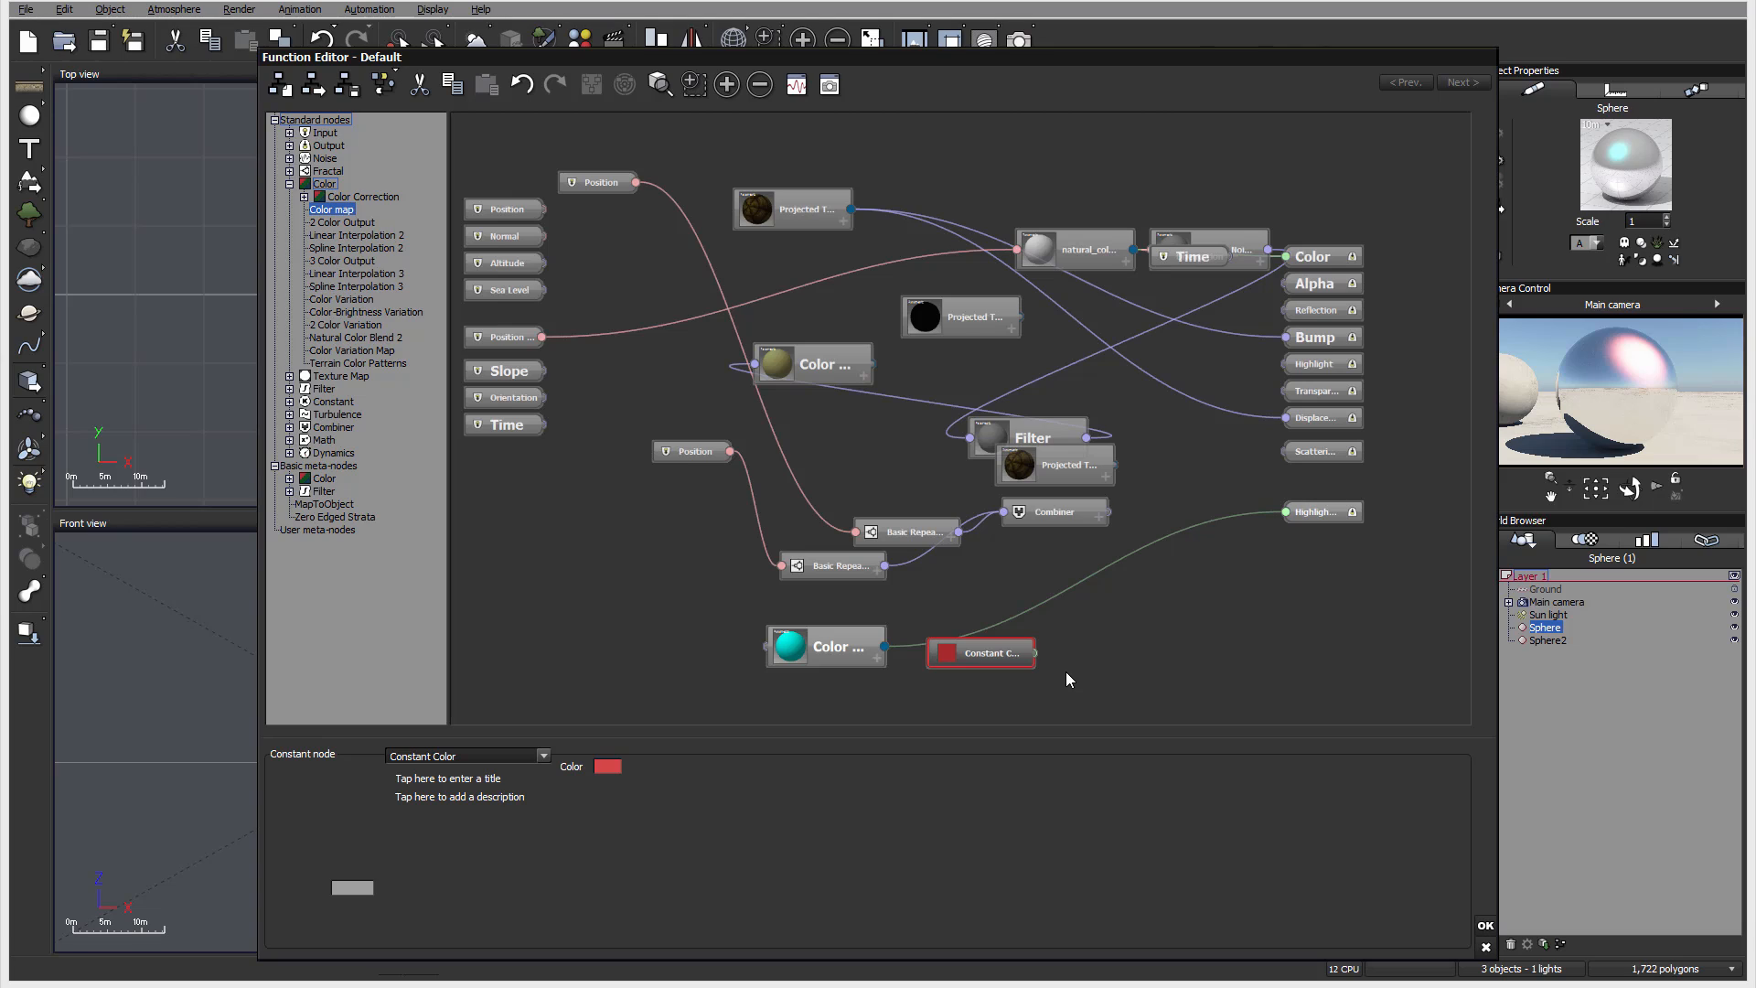
pyautogui.press('Delete')
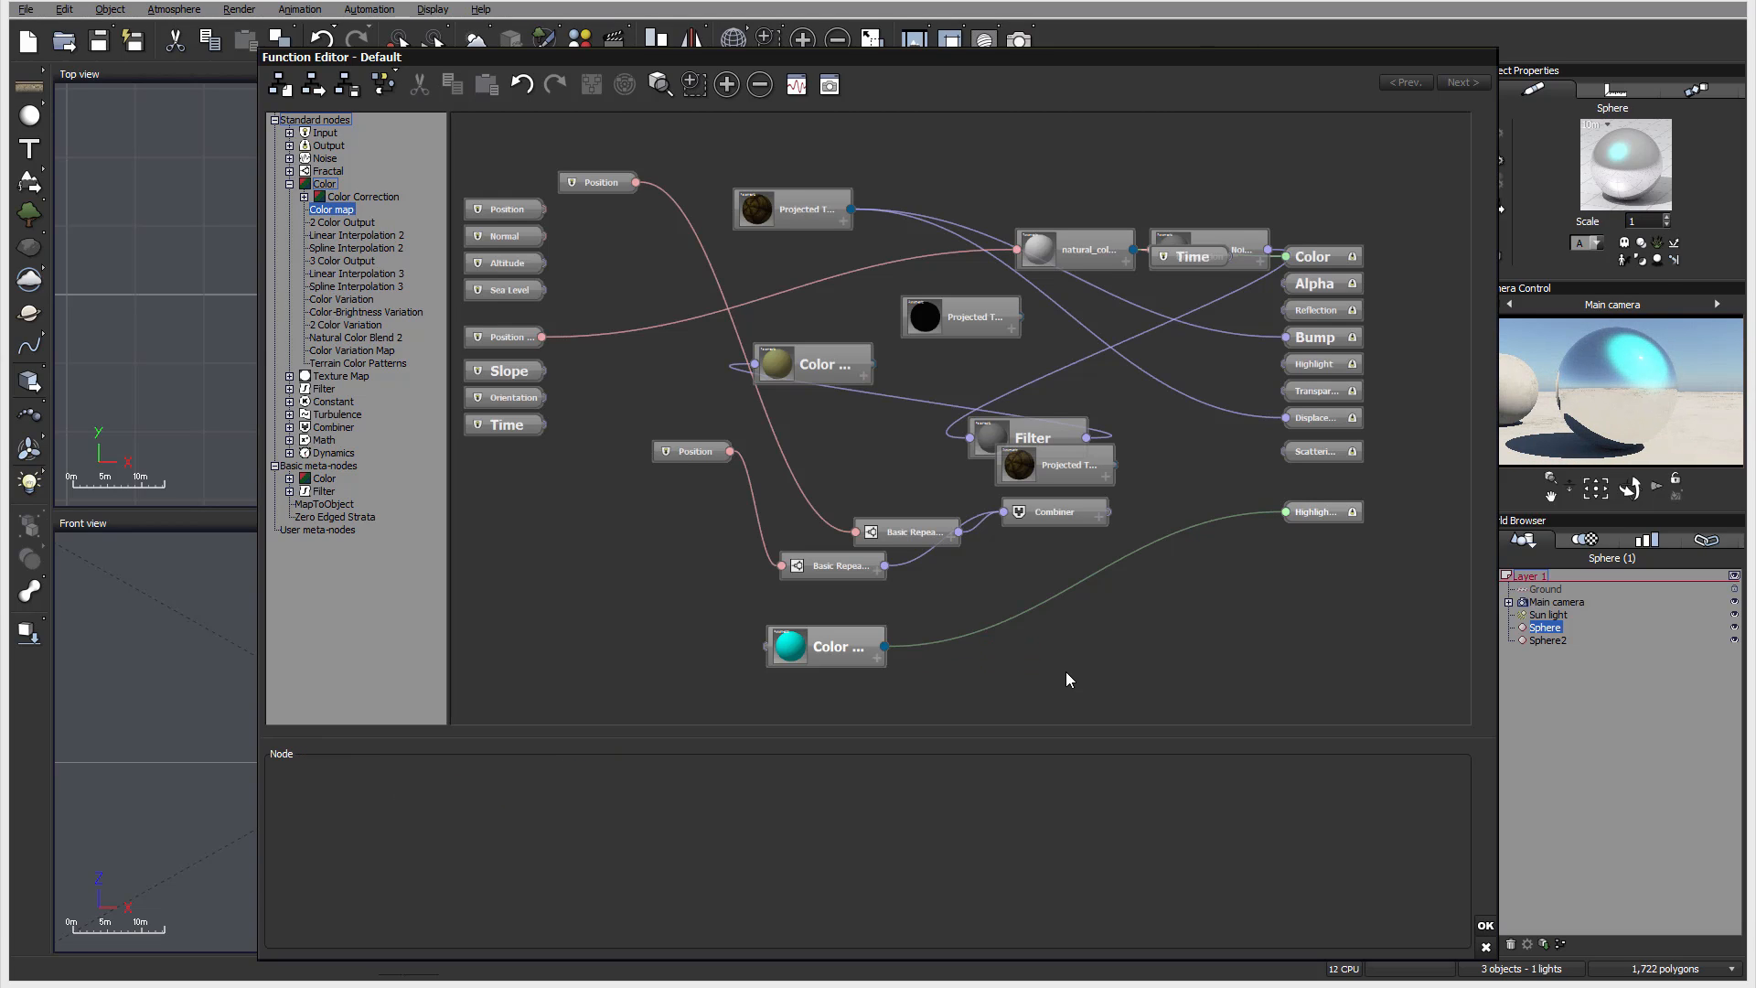
# - Move the rainbow Color map node closer to the highlight output and feed its input from the uppermost projected texture node
pyautogui.moveTo(834, 643); pyautogui.dragTo(1030, 633)
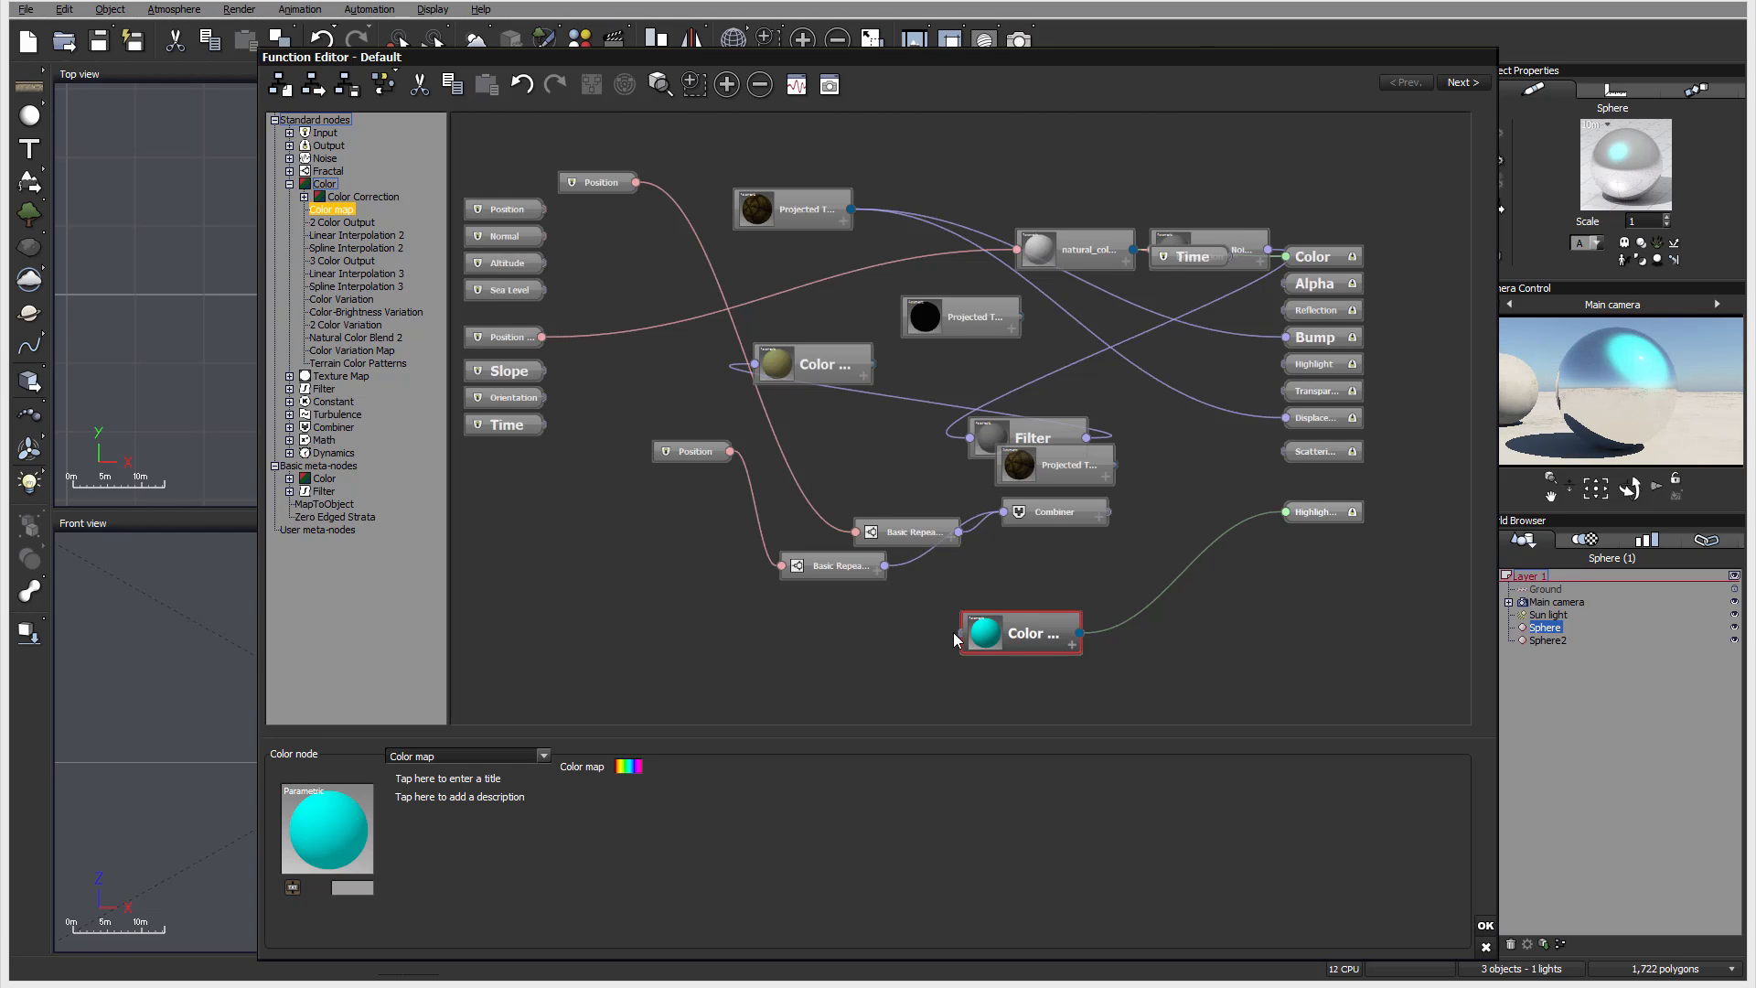
pyautogui.moveTo(955, 633); pyautogui.dragTo(850, 210)
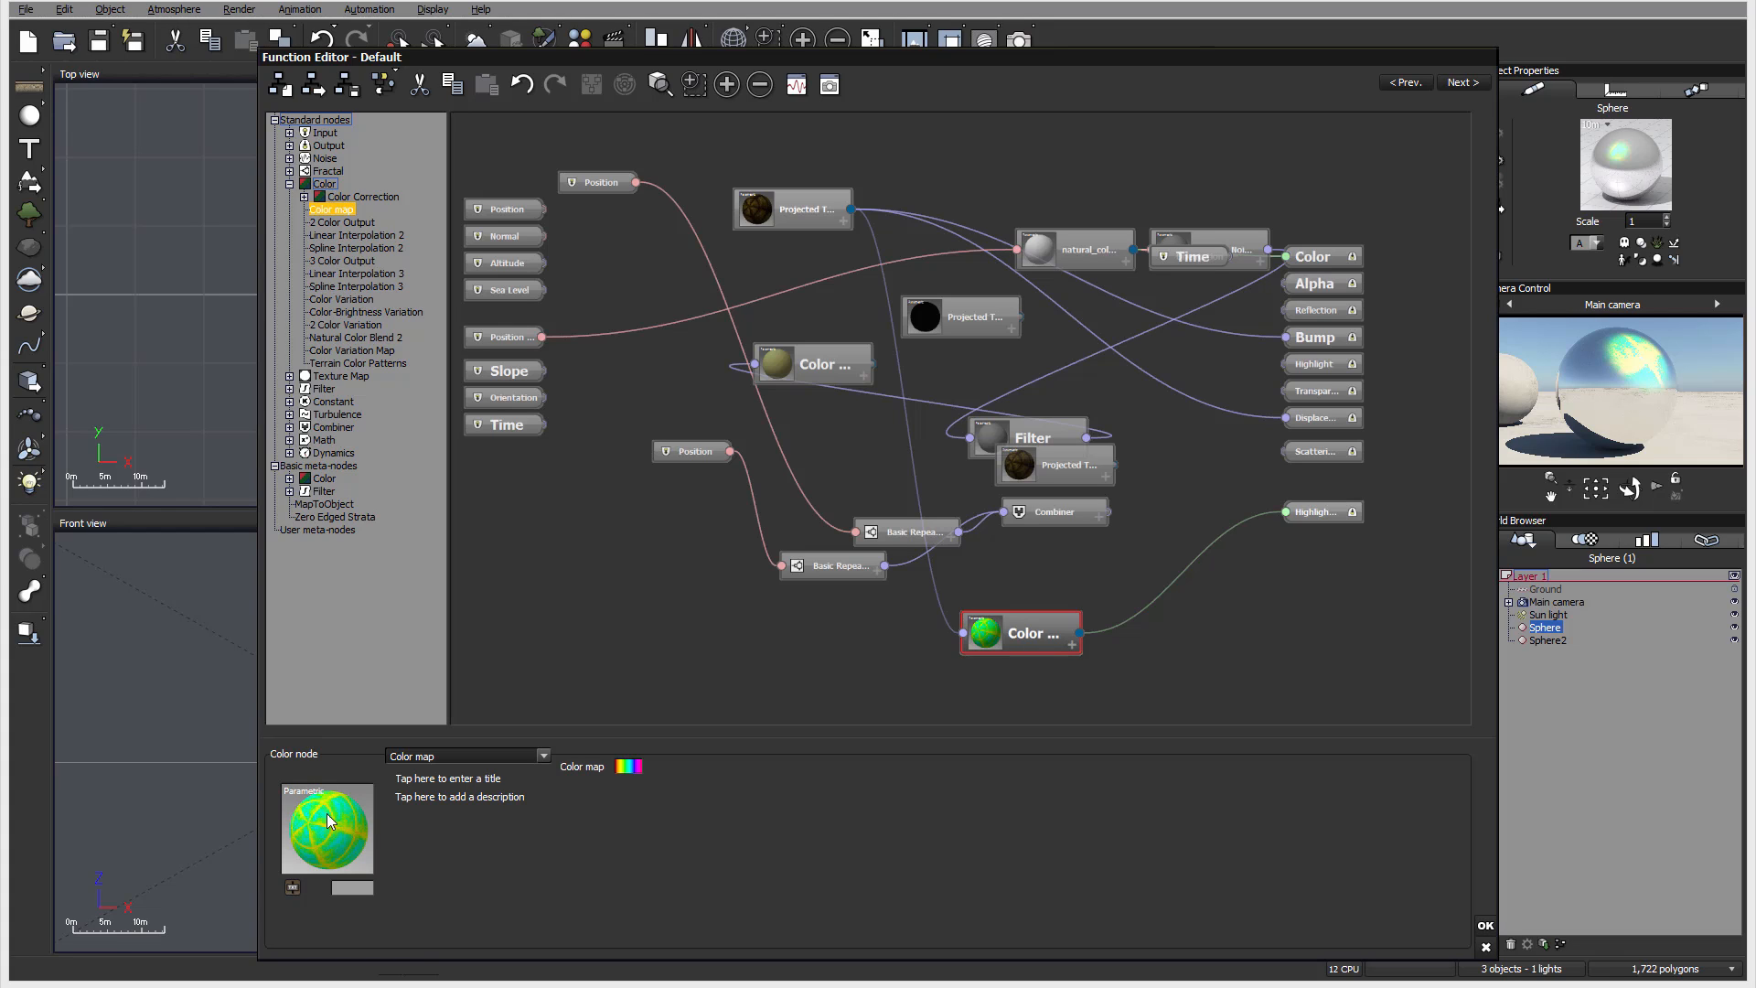
# - Accept the function graph and set the highlight global intensity to 56% and the highlight global size to 48%
pyautogui.click(1481, 925)
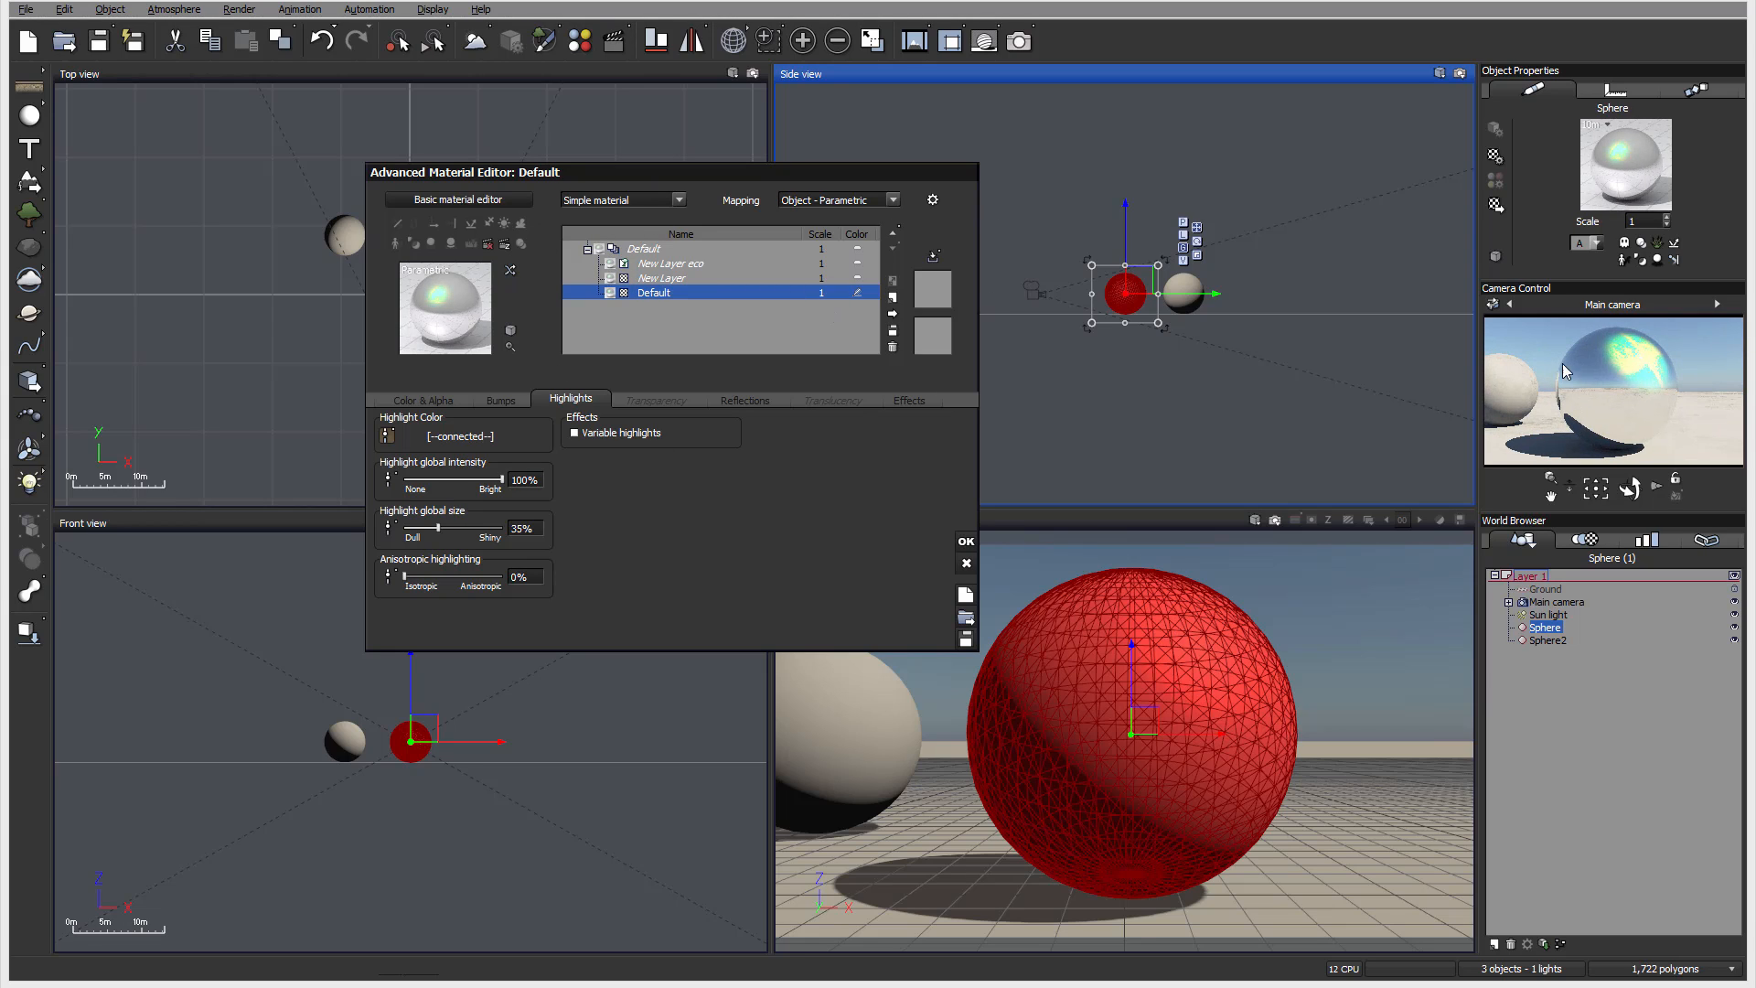
pyautogui.moveTo(1652, 375)
pyautogui.moveTo(454, 522); pyautogui.dragTo(500, 527)
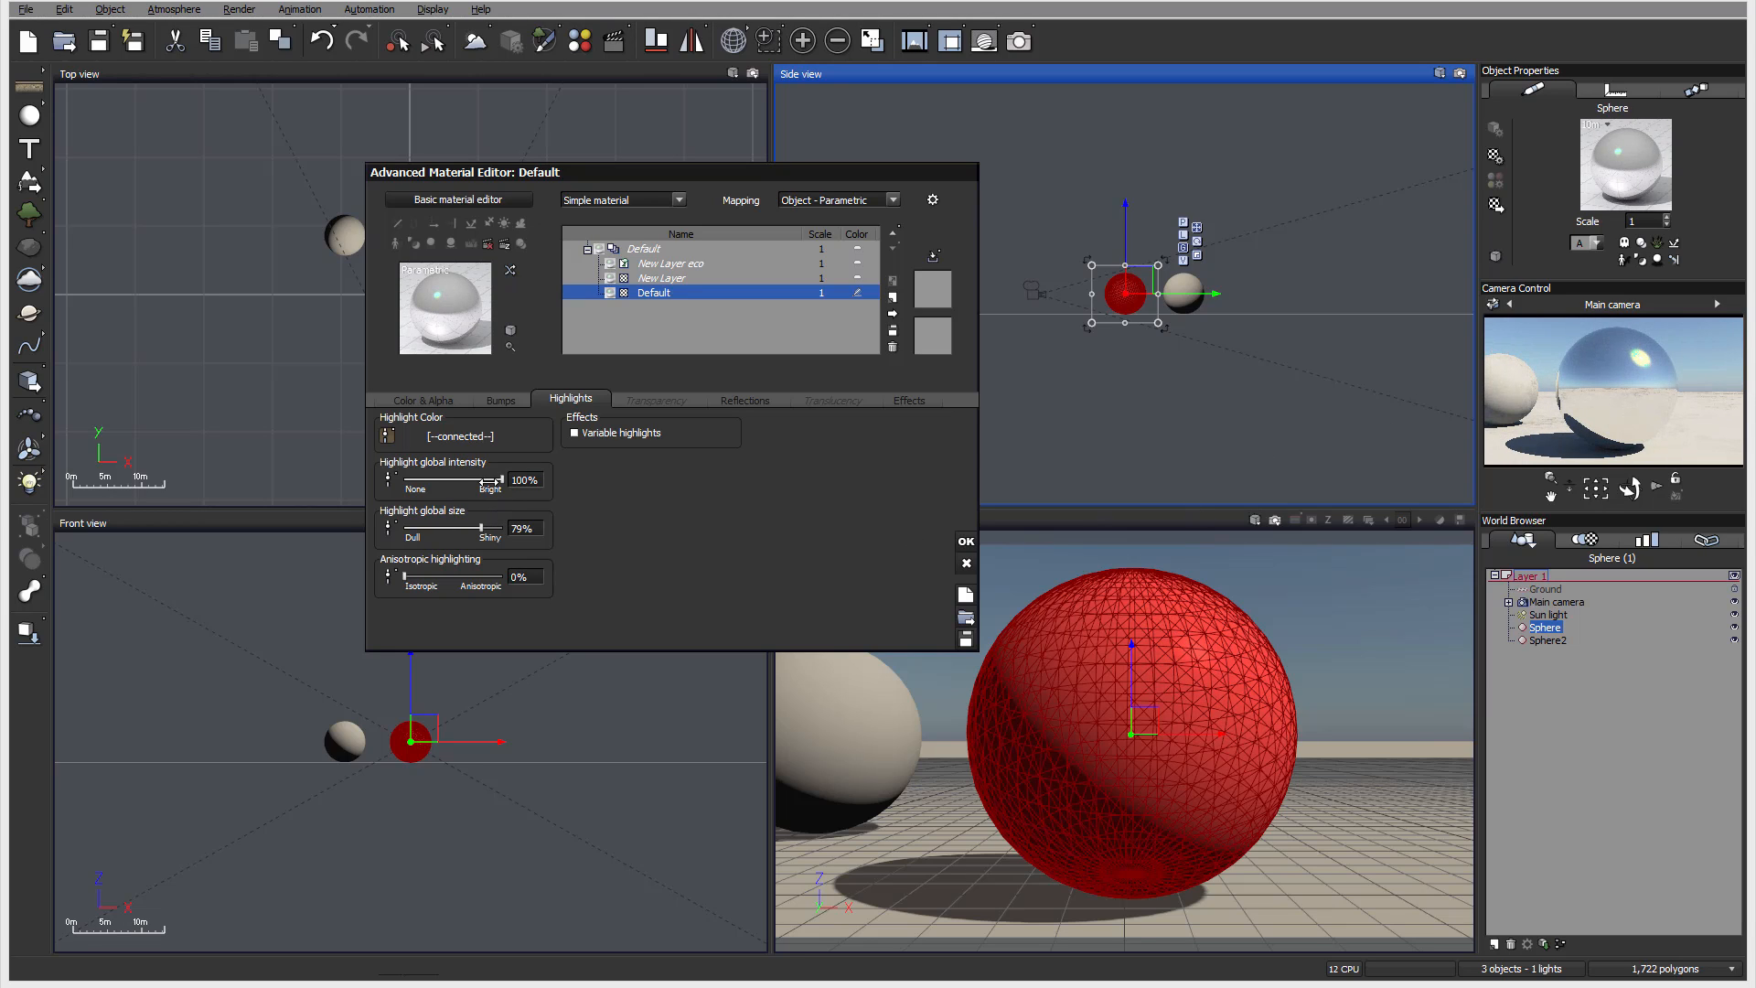
pyautogui.moveTo(487, 482); pyautogui.dragTo(448, 528)
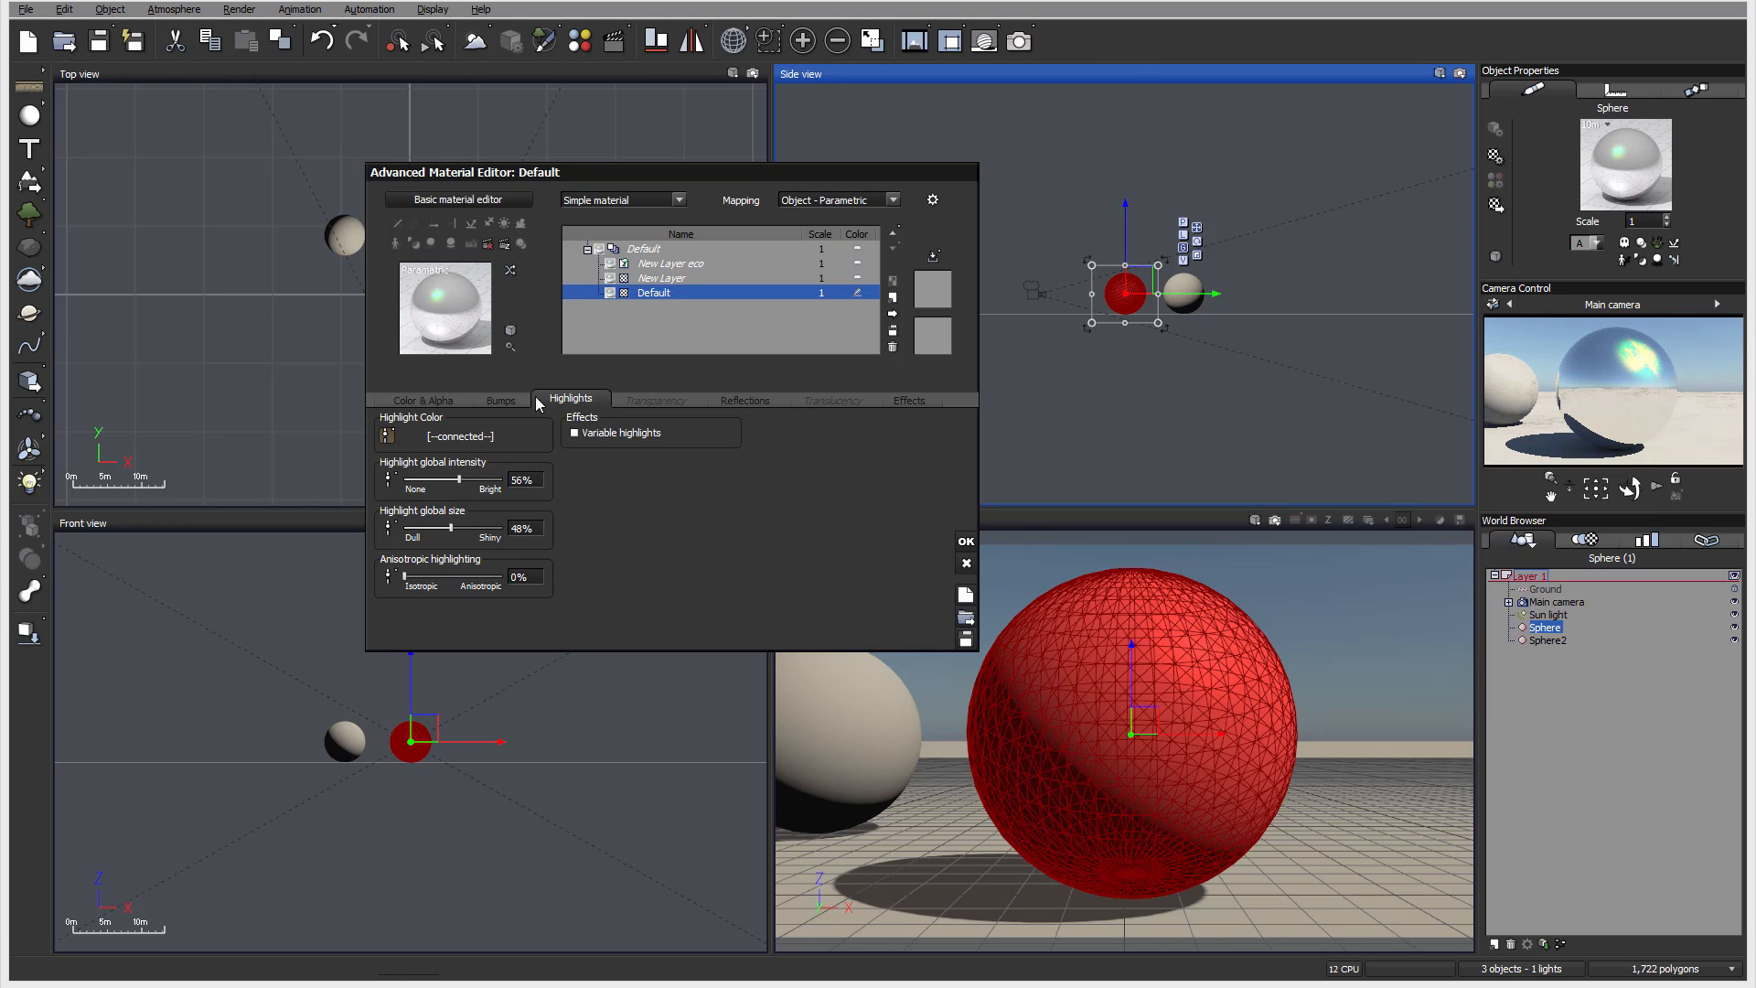
# - Set the displacement depth to 0.4, turn off displacement mapping and re-render the camera preview
pyautogui.click(501, 400)
pyautogui.click(539, 509)
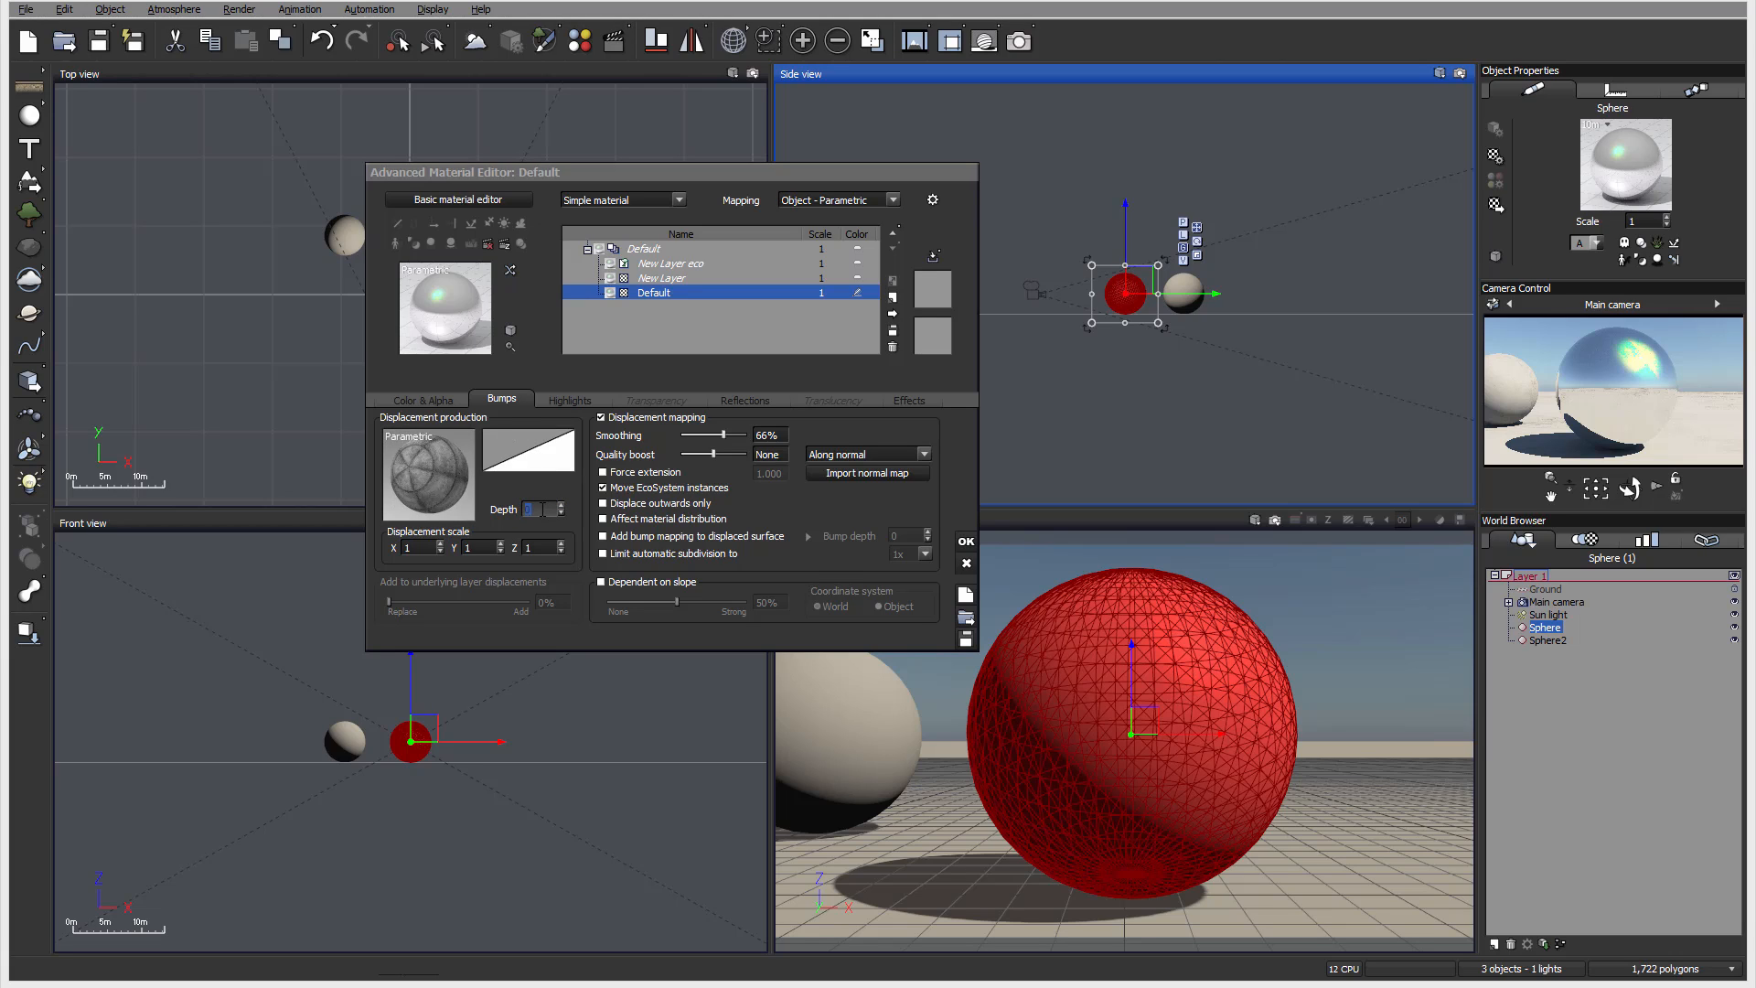
pyautogui.write('0.4')
pyautogui.press('Return')
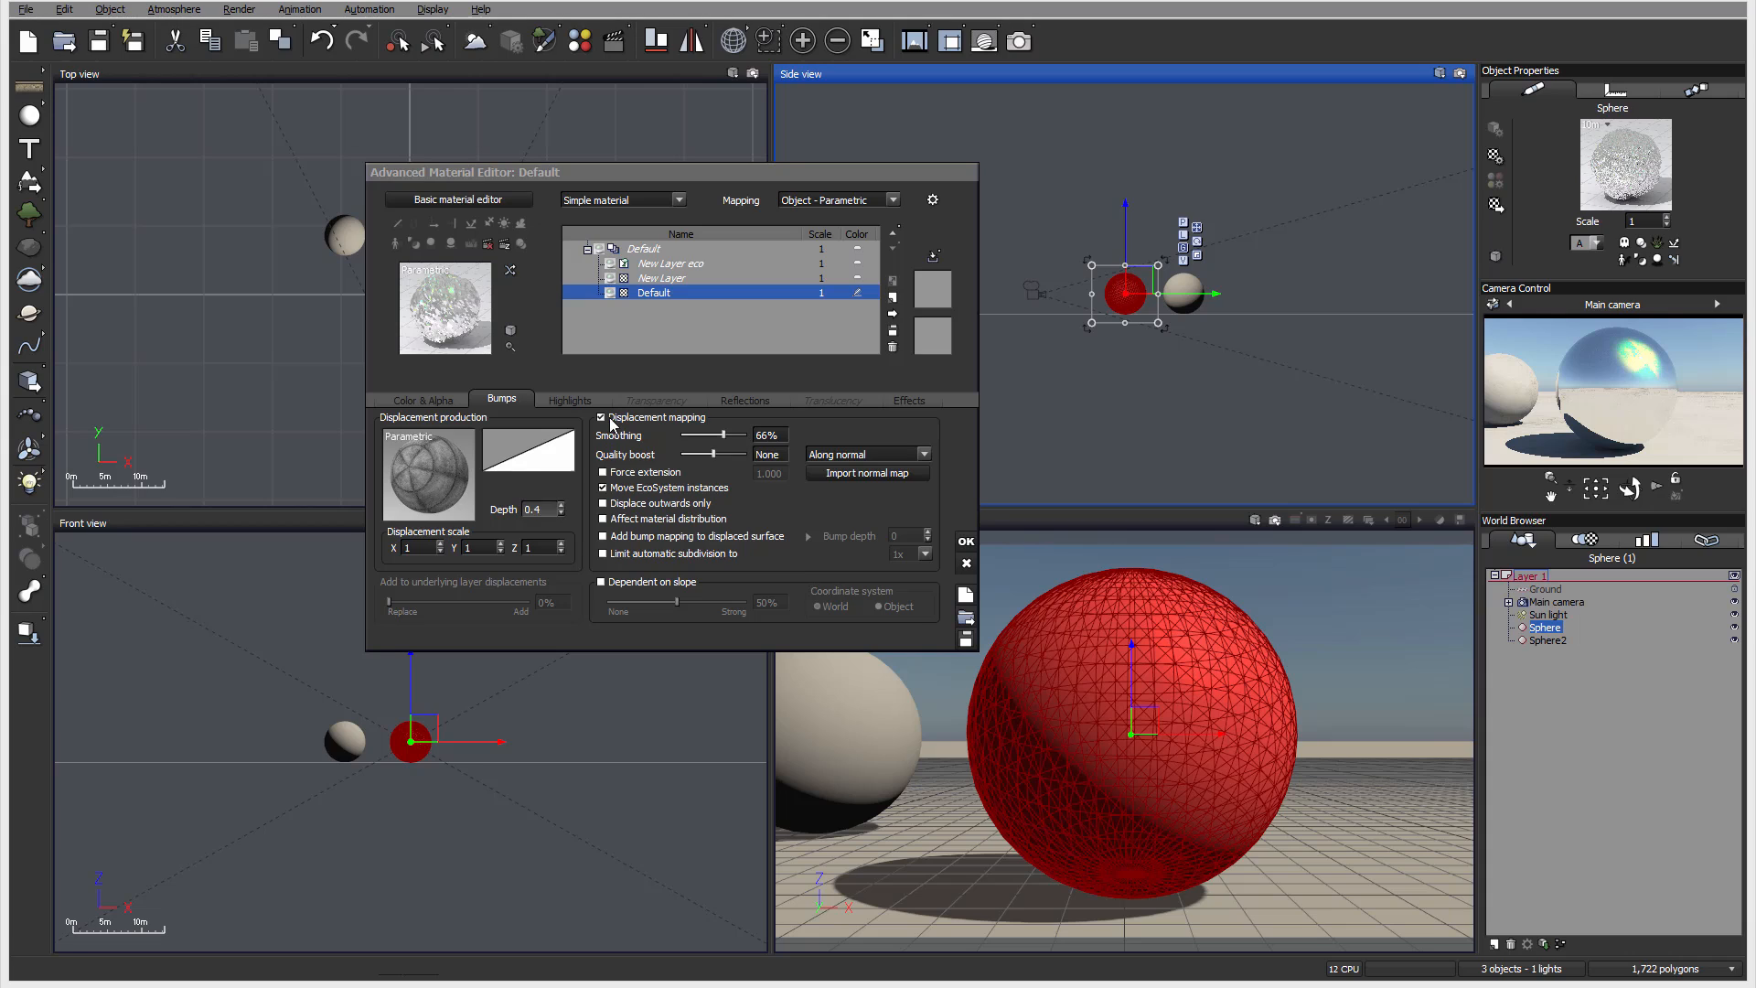
pyautogui.click(611, 421)
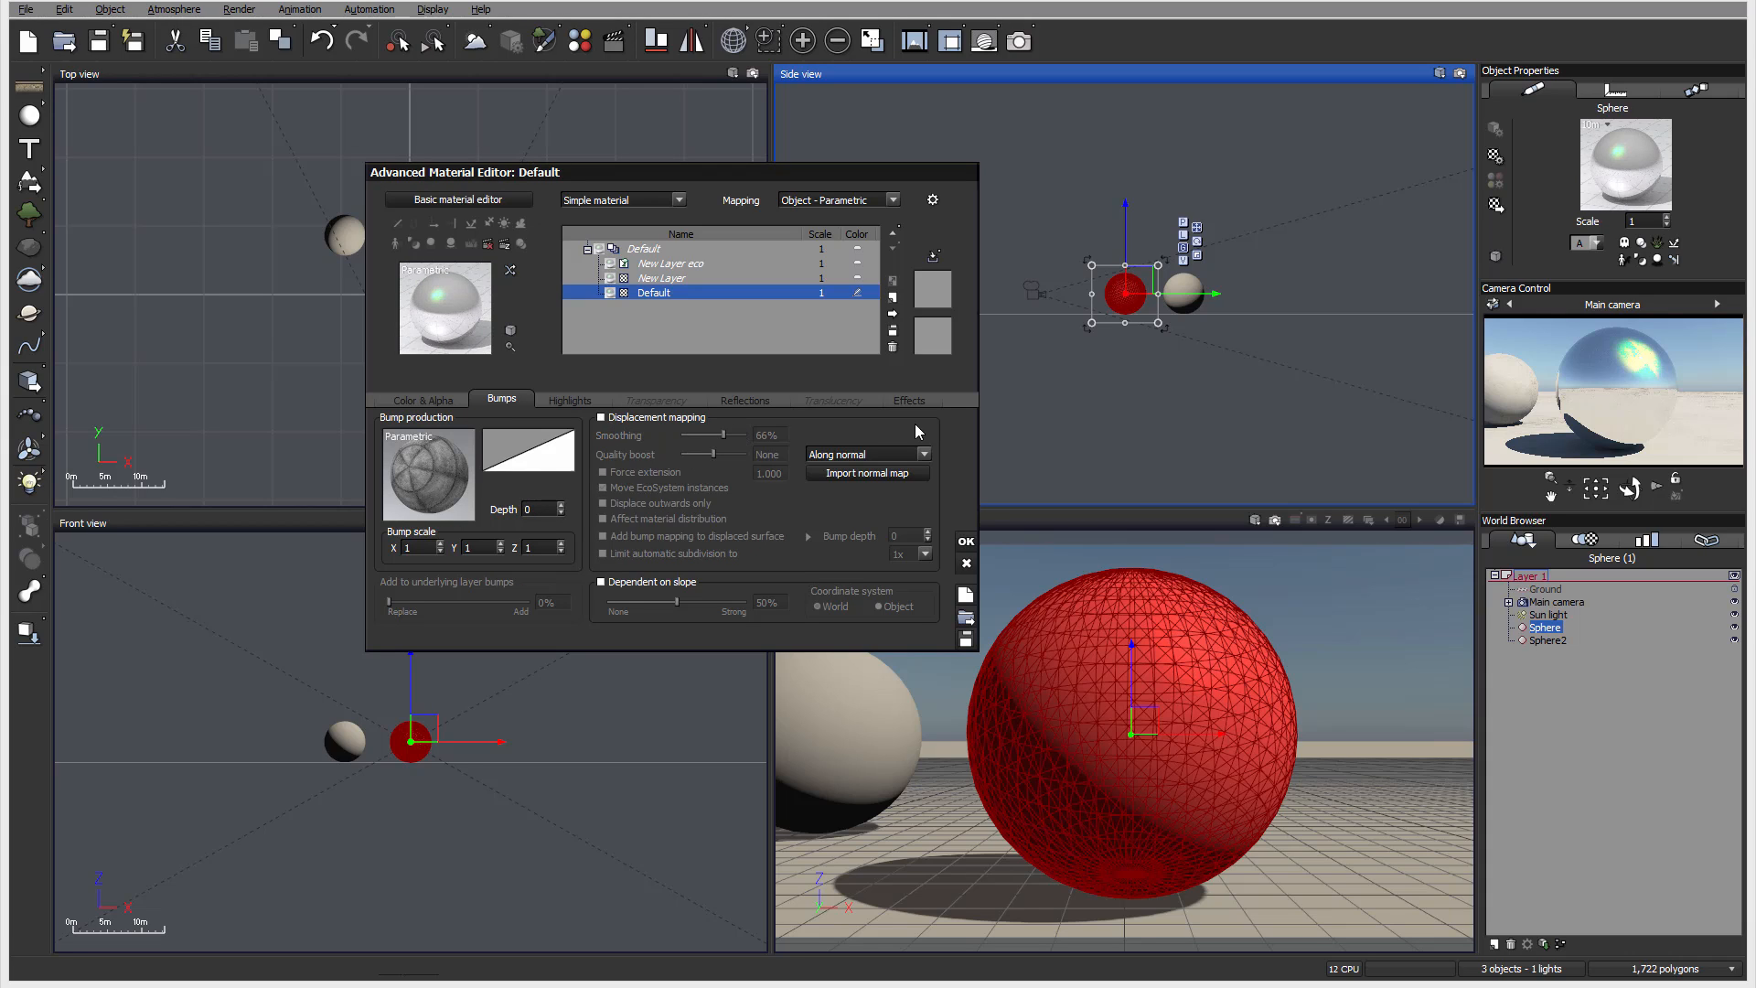
pyautogui.click(1644, 382)
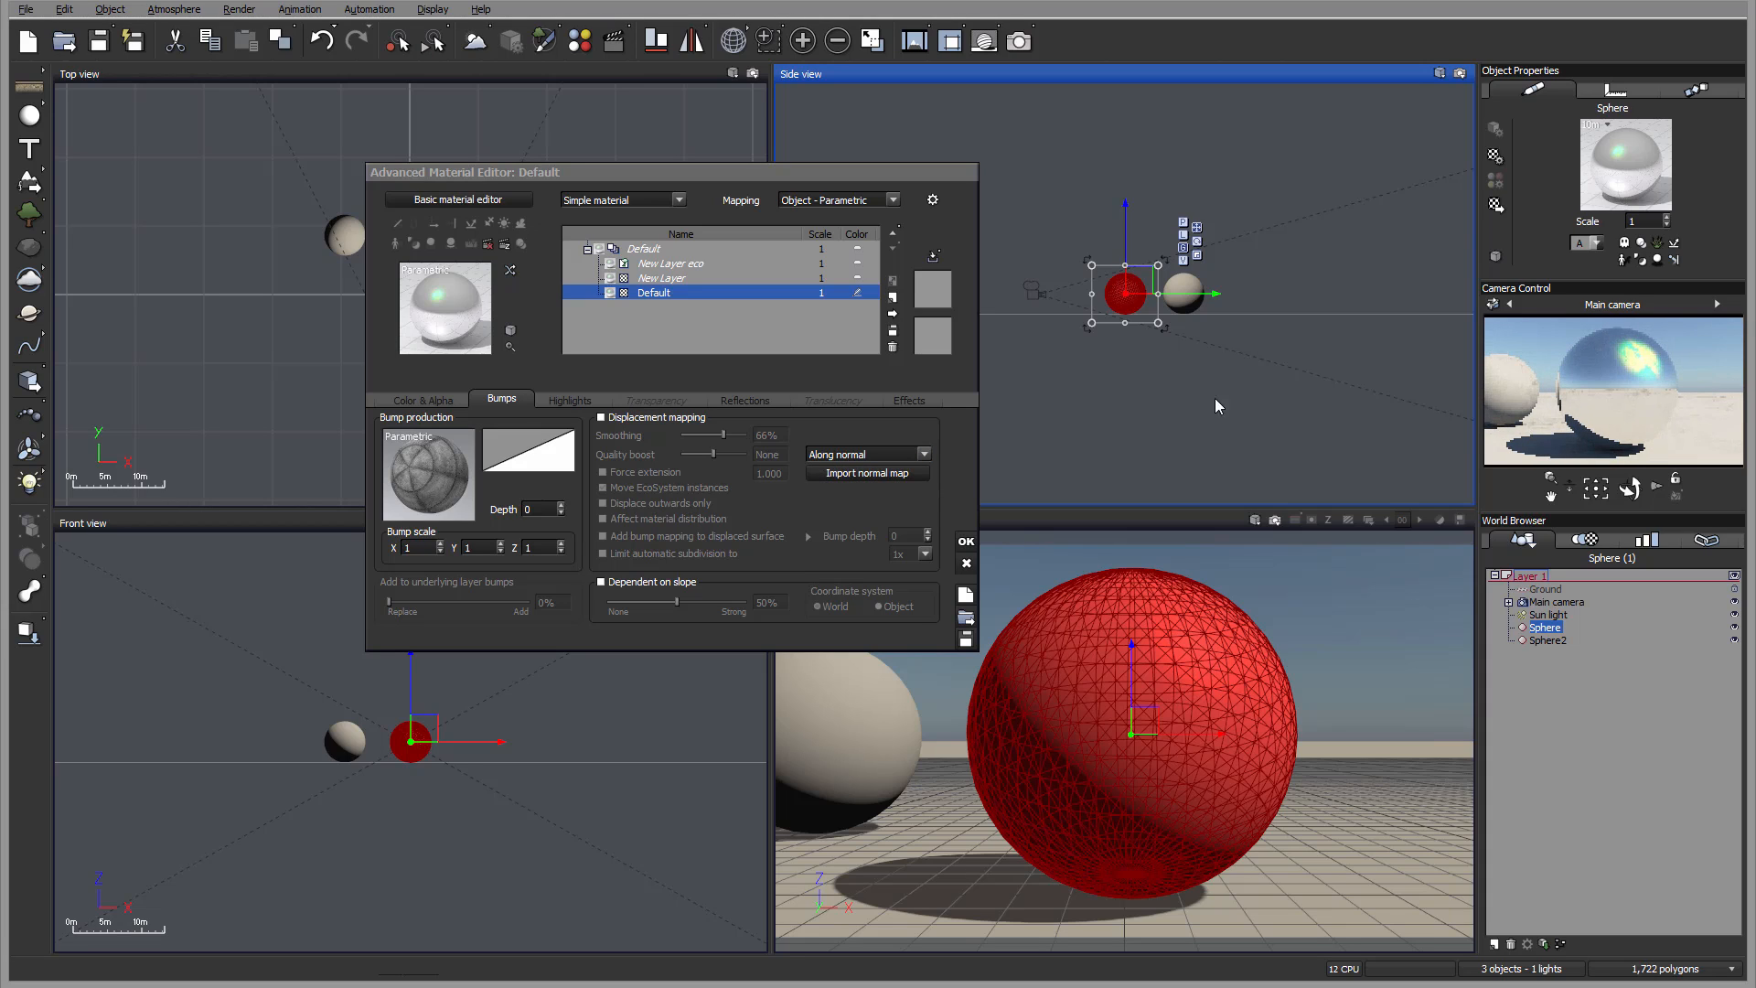
# - Try anisotropic highlighting at 79% and 36%, and settle on 14%
pyautogui.click(560, 400)
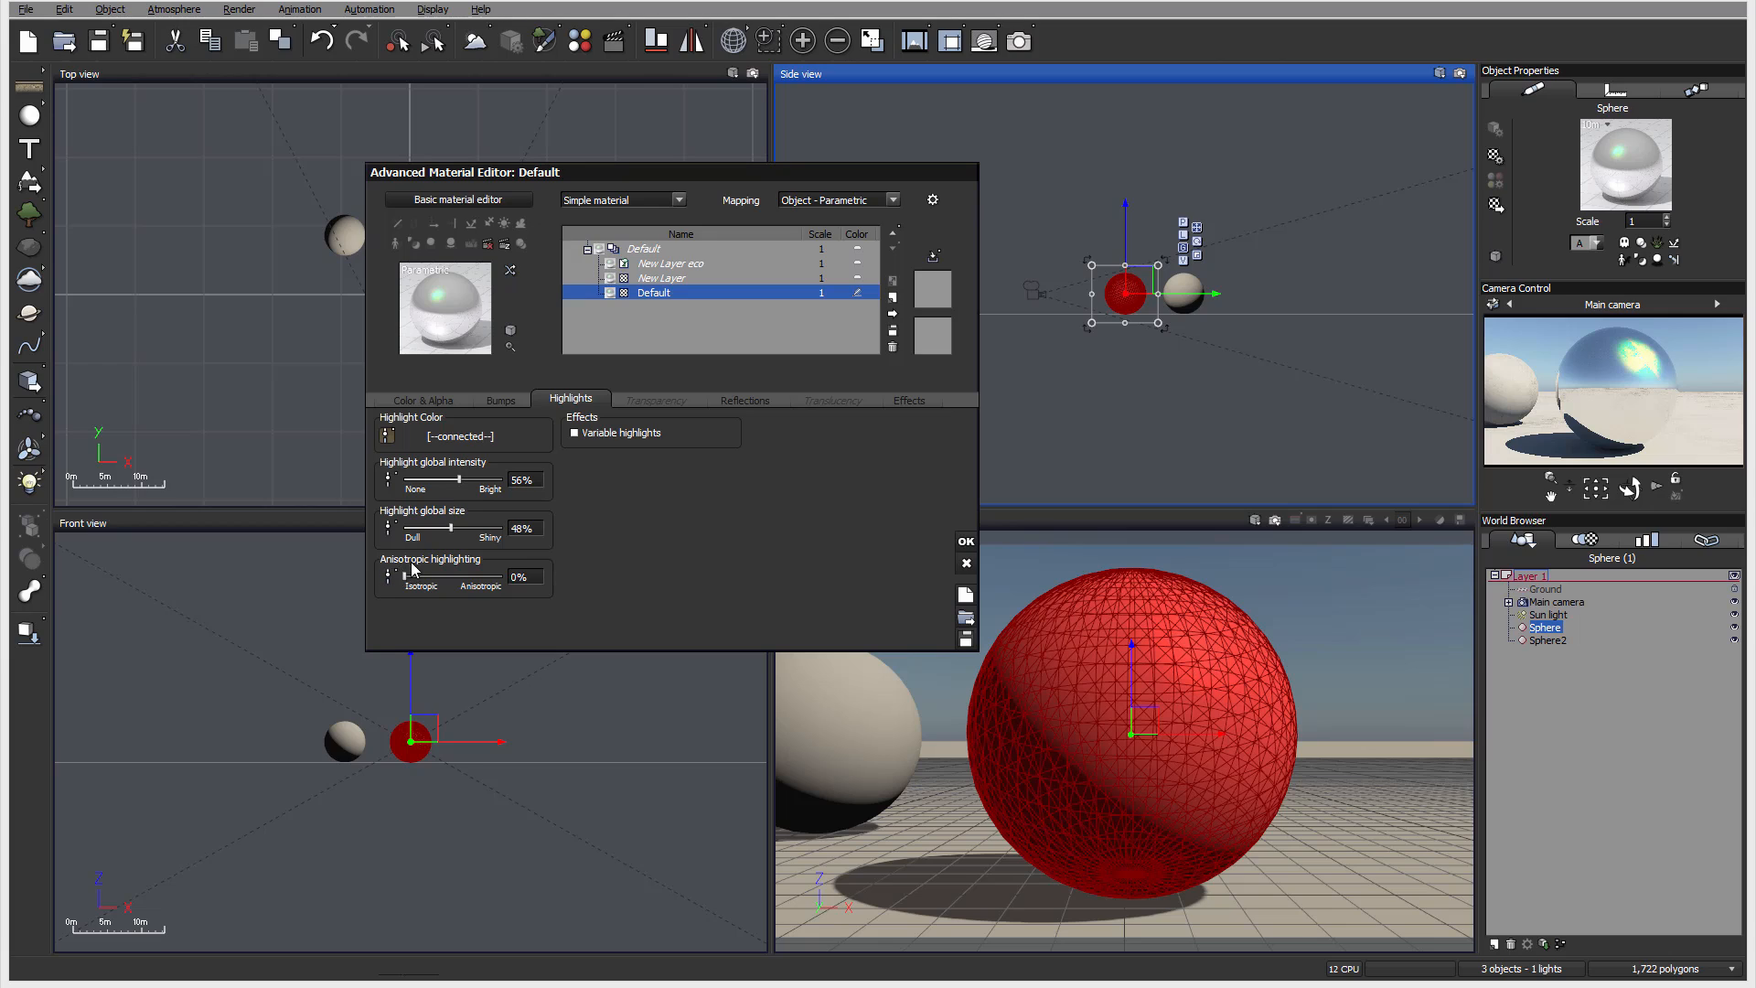
pyautogui.moveTo(408, 573); pyautogui.dragTo(487, 576)
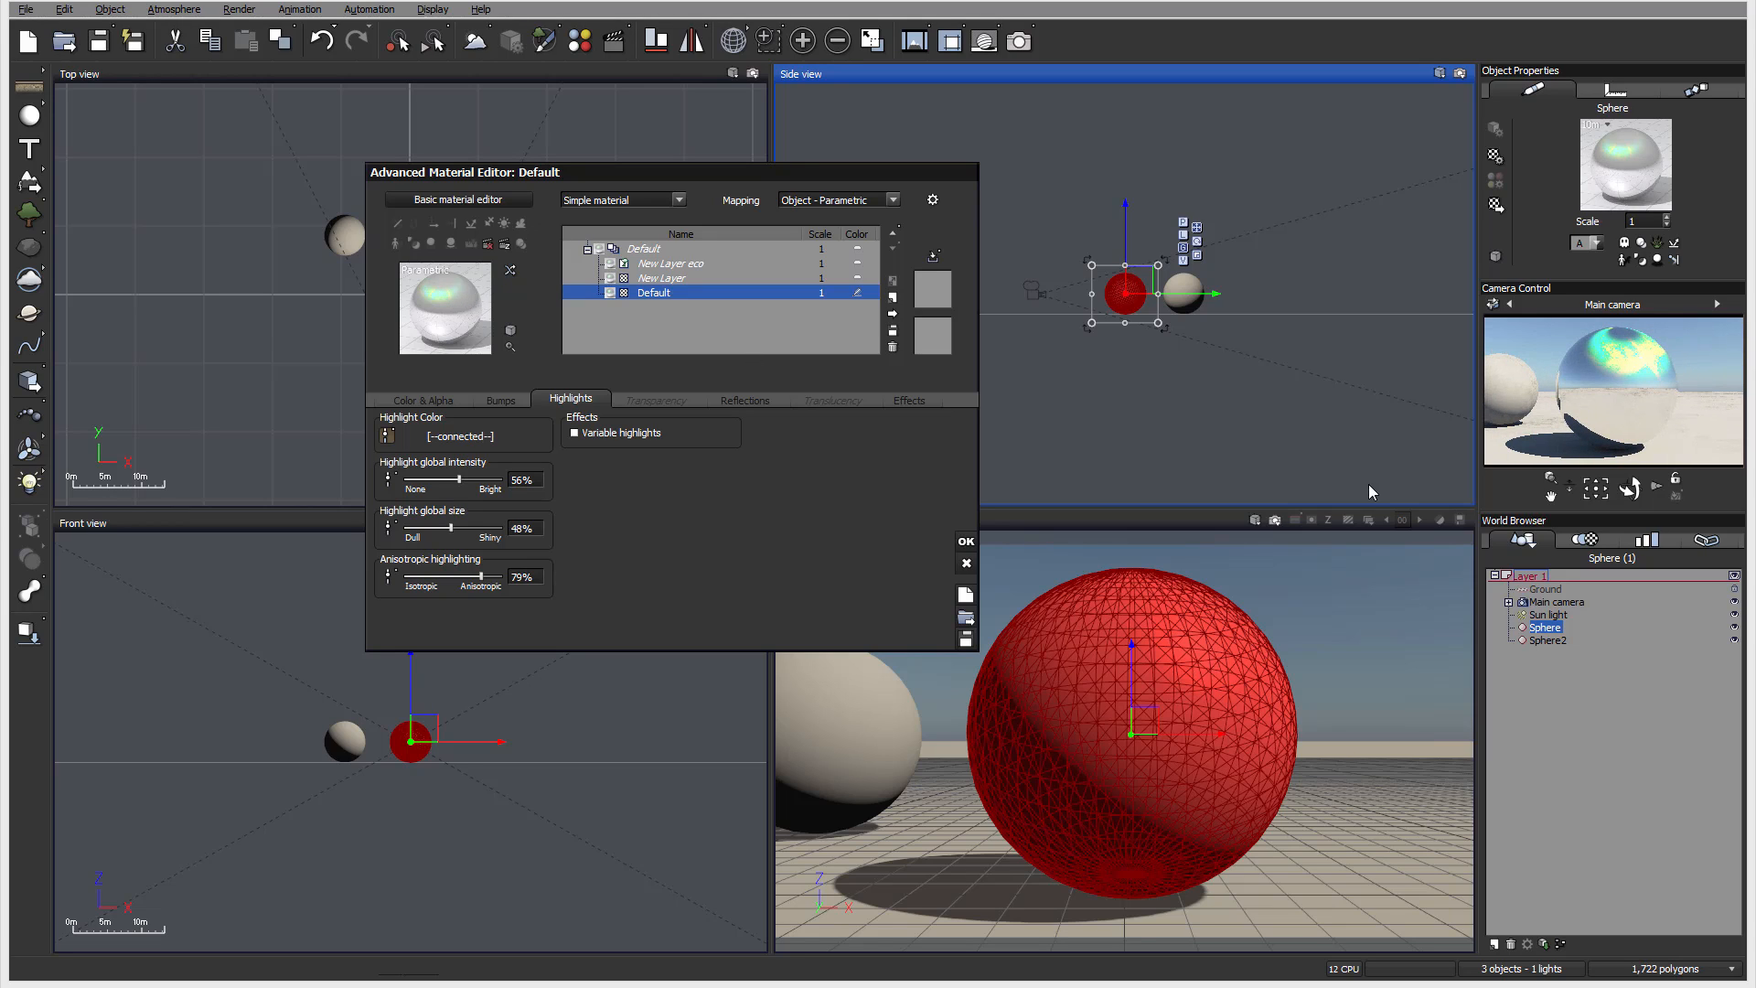
pyautogui.moveTo(481, 576); pyautogui.dragTo(428, 576)
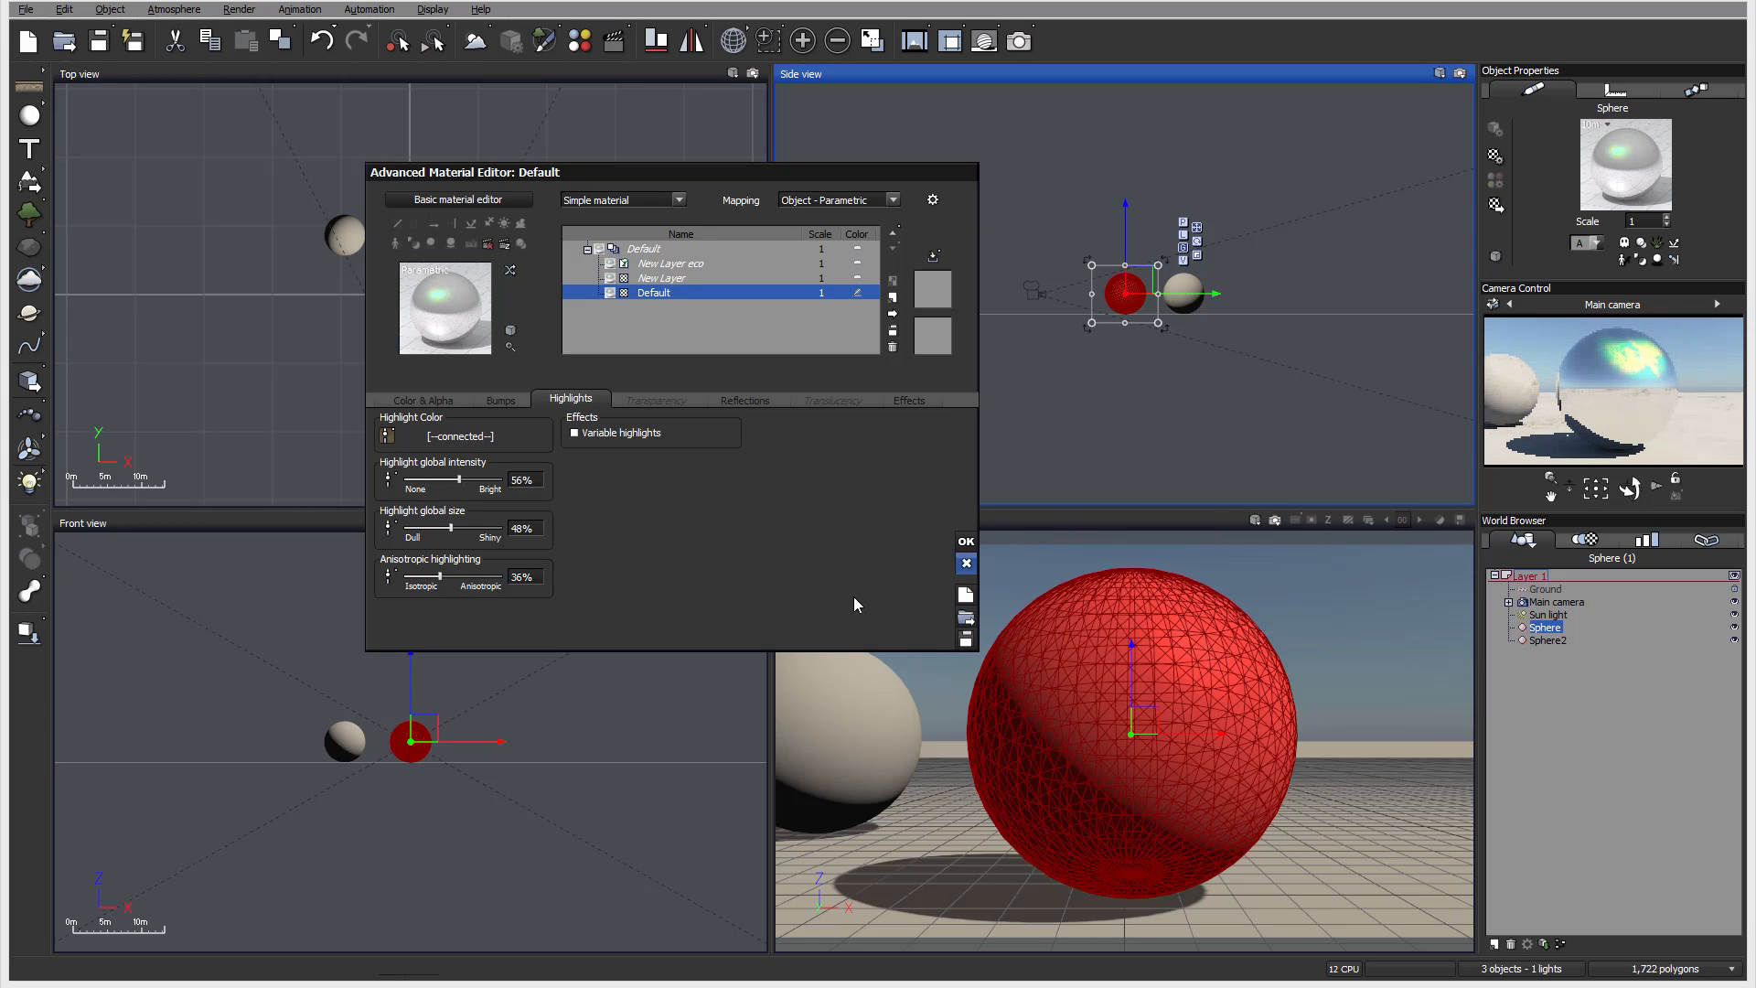
pyautogui.moveTo(464, 580); pyautogui.dragTo(444, 580)
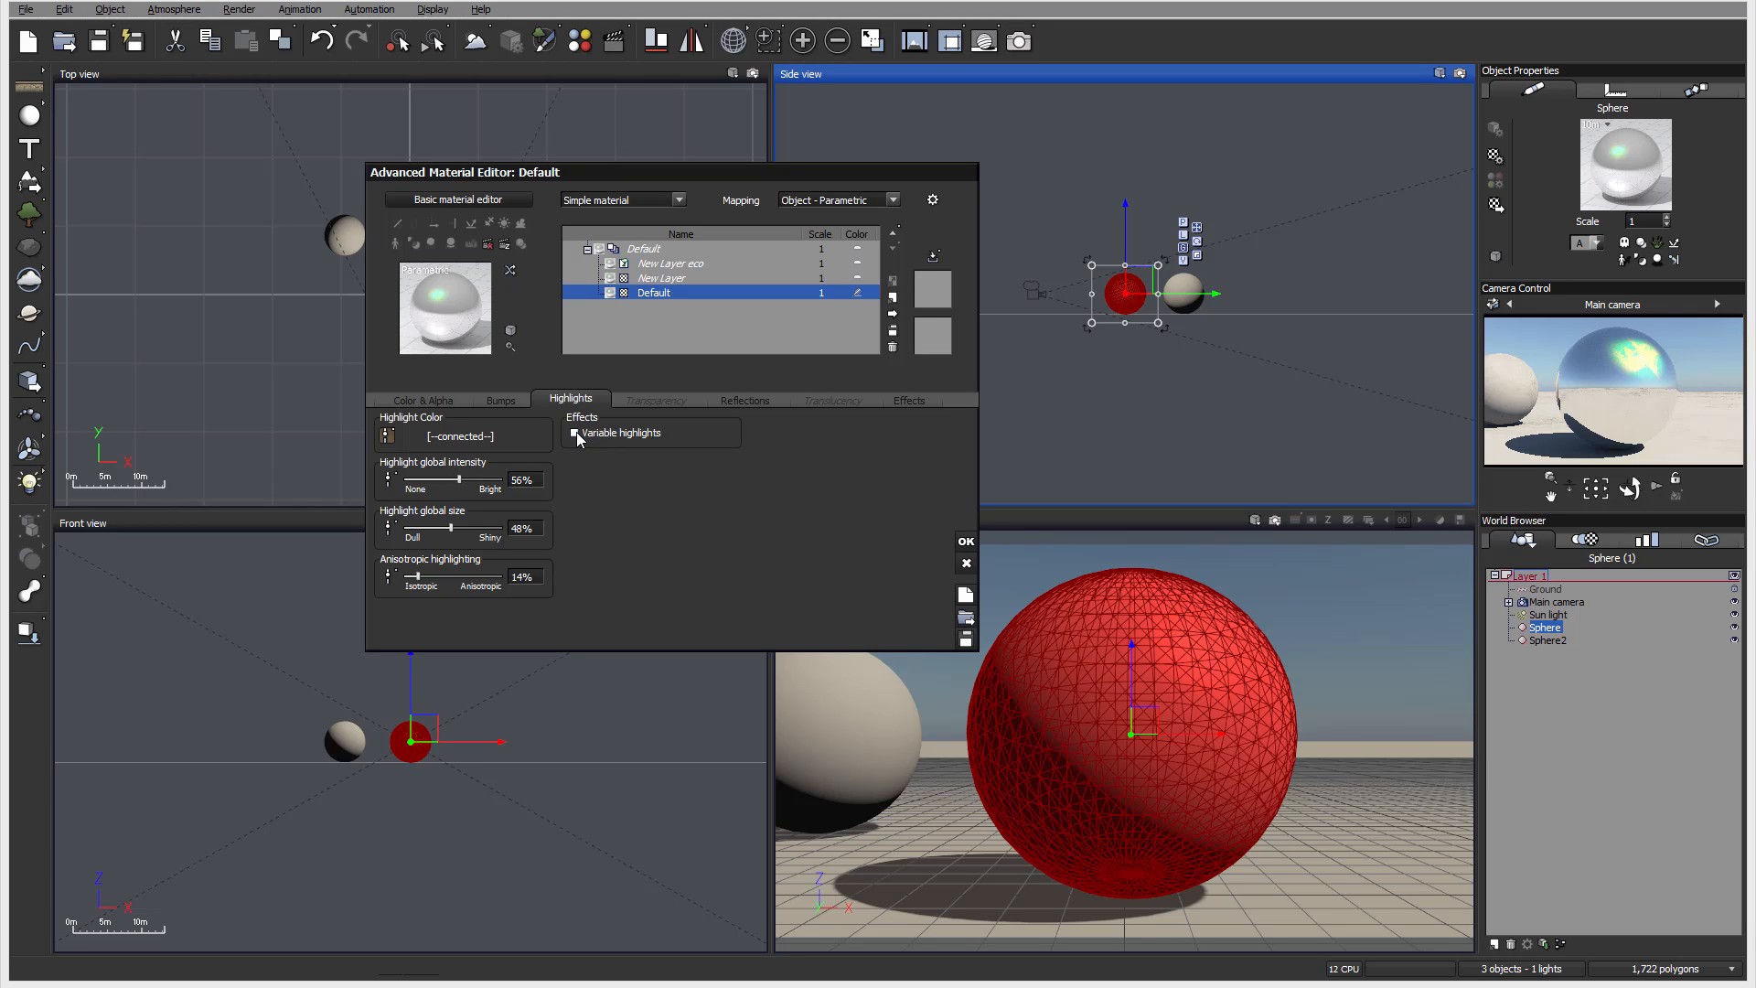
# - Delete the rainbow Color map node from the highlight color's function graph and accept the graph
pyautogui.click(388, 438)
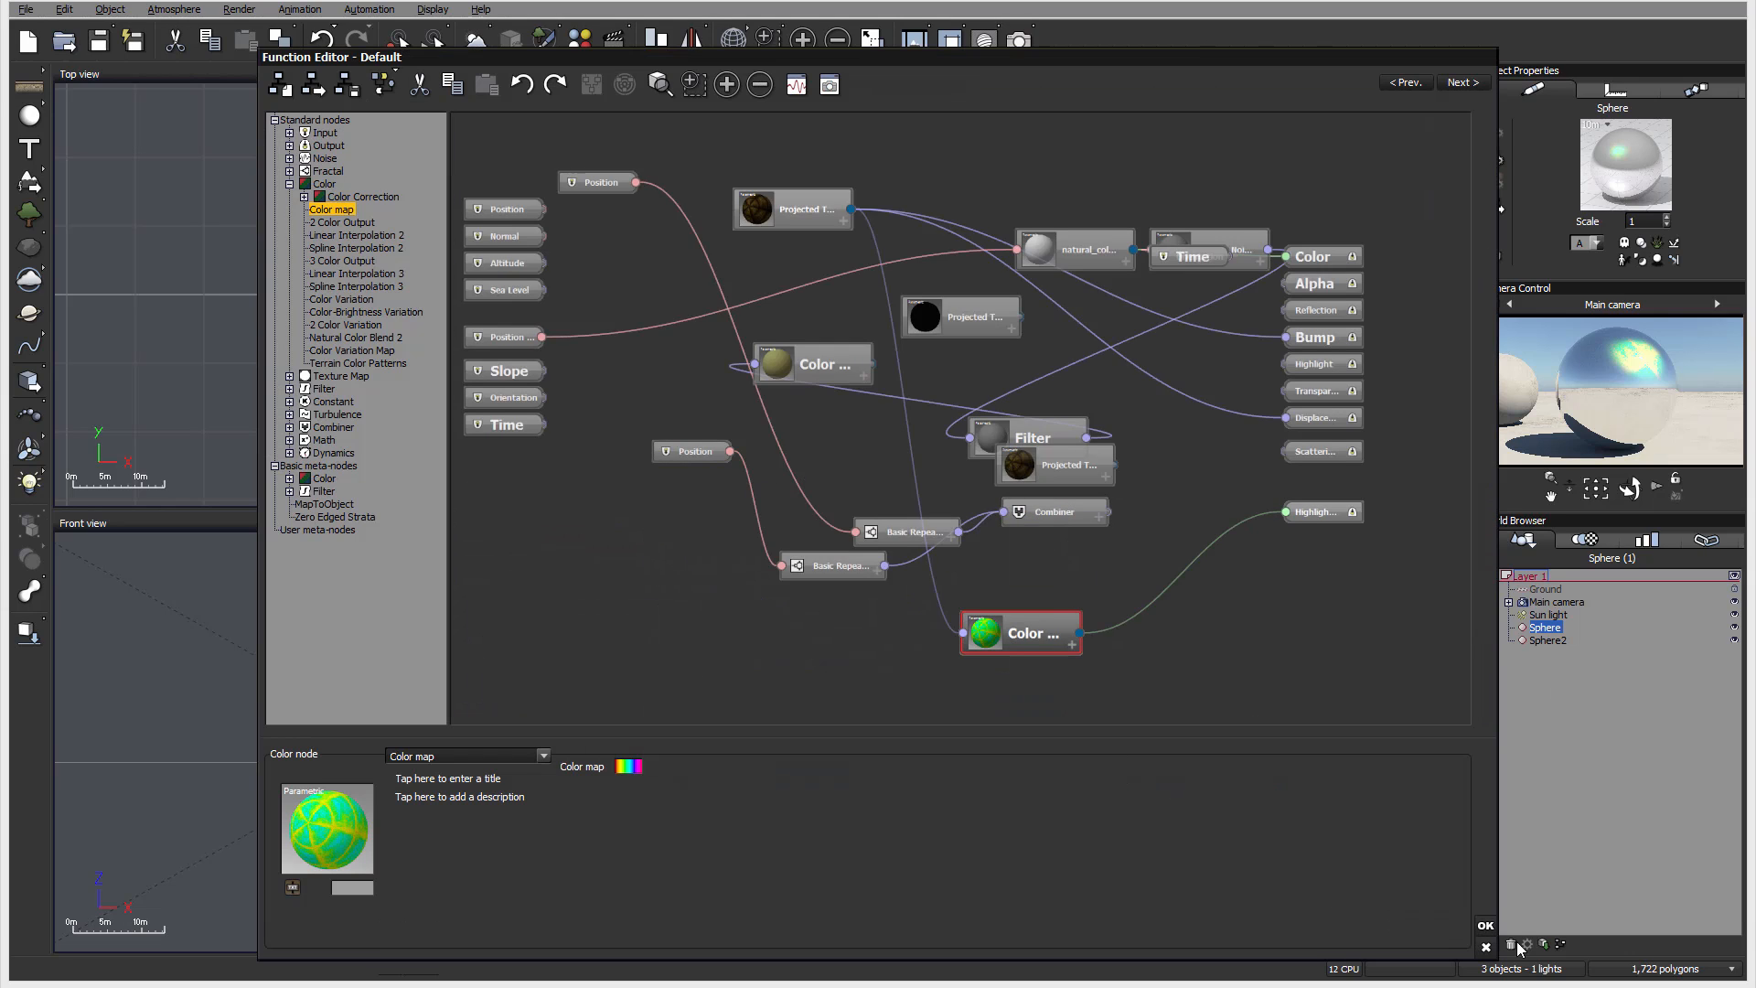
pyautogui.doubleClick(1033, 633)
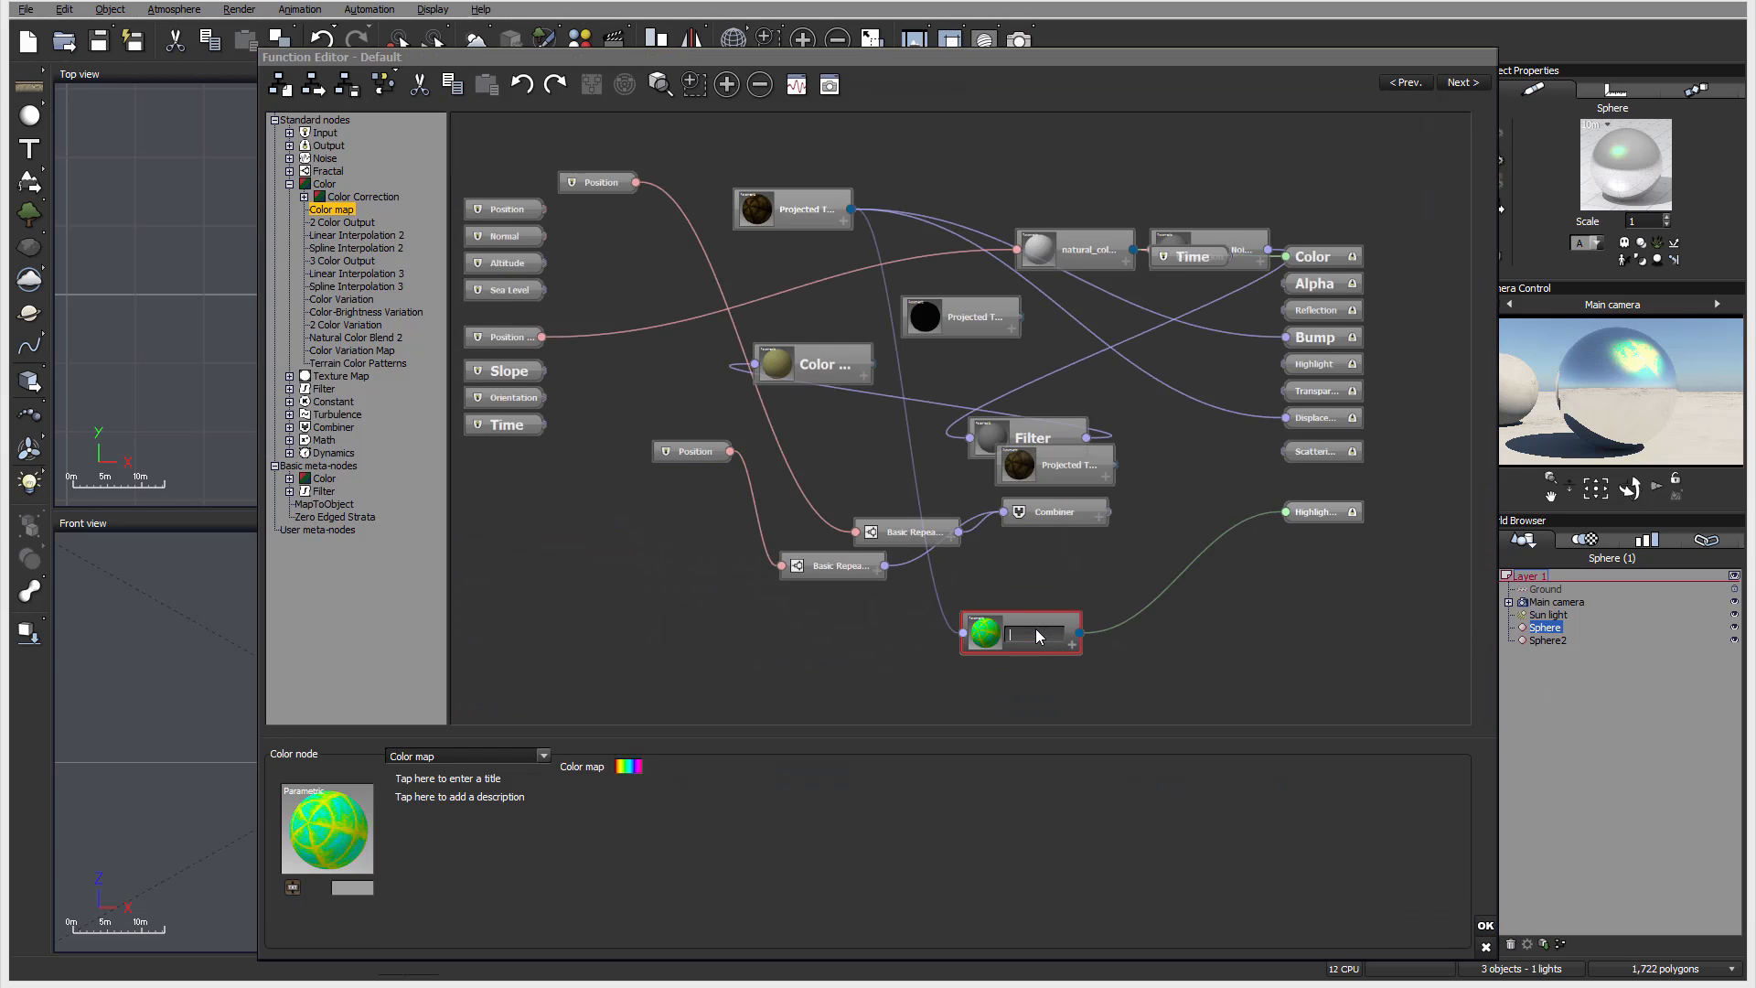
pyautogui.click(1104, 619)
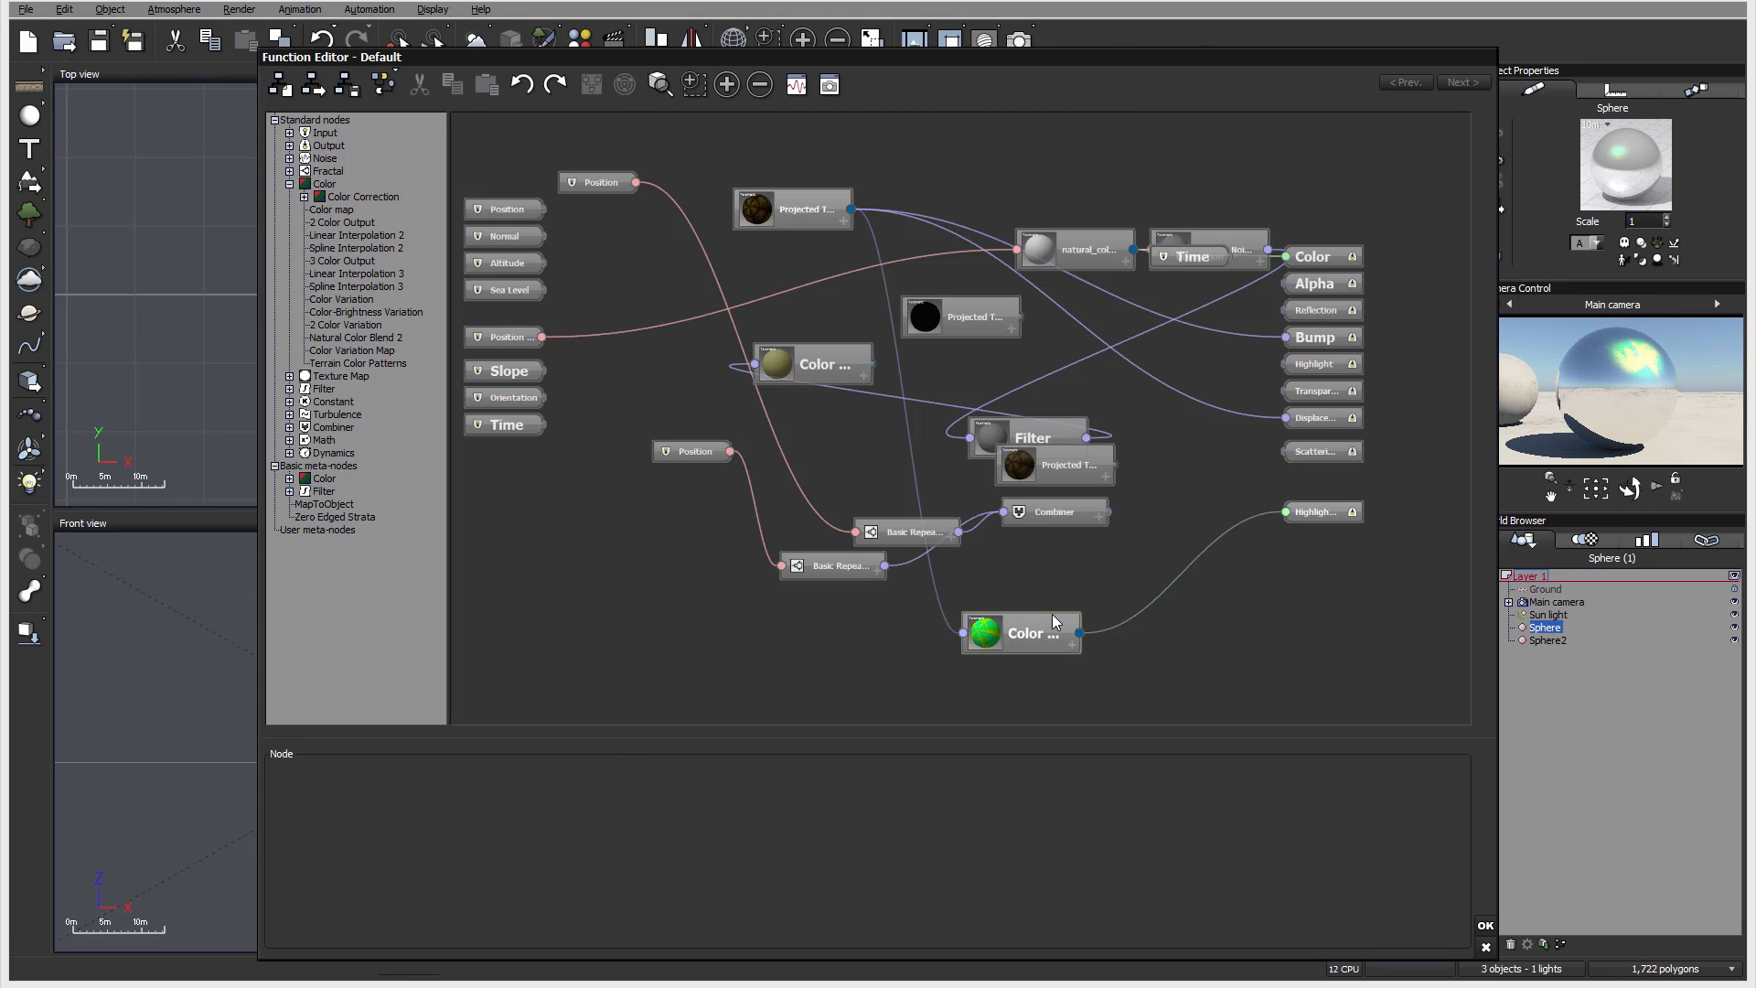
pyautogui.click(1056, 622)
pyautogui.press('Delete')
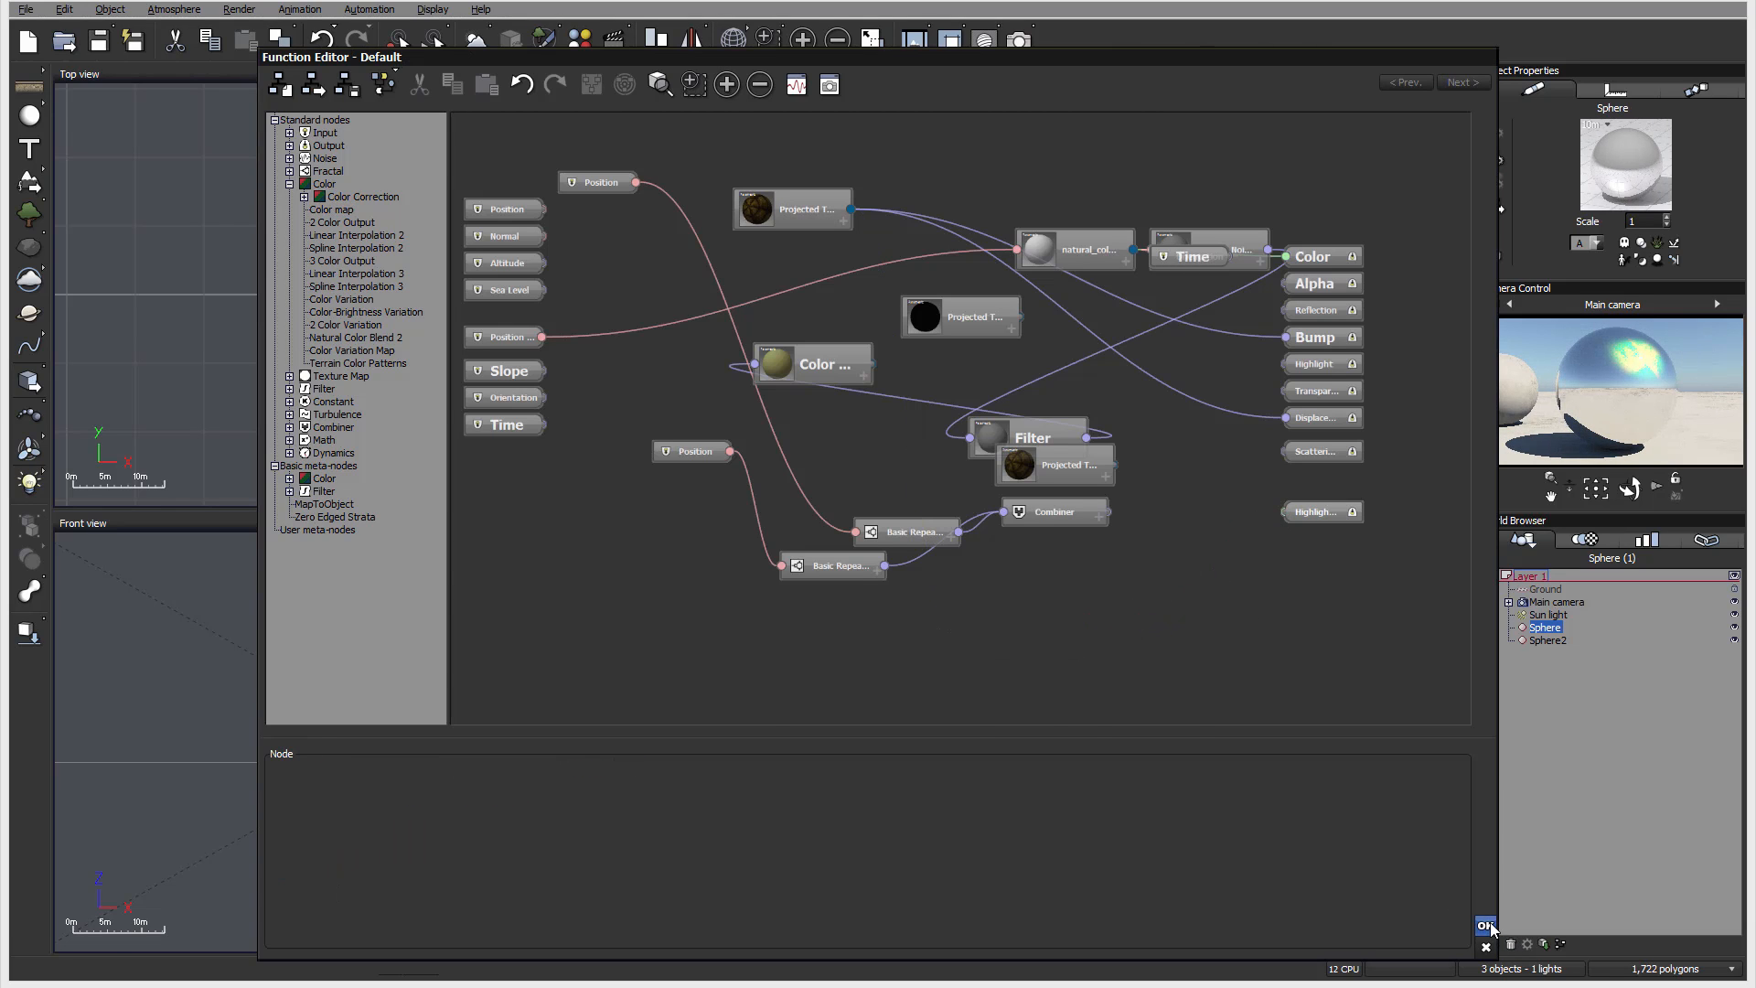
pyautogui.click(1486, 926)
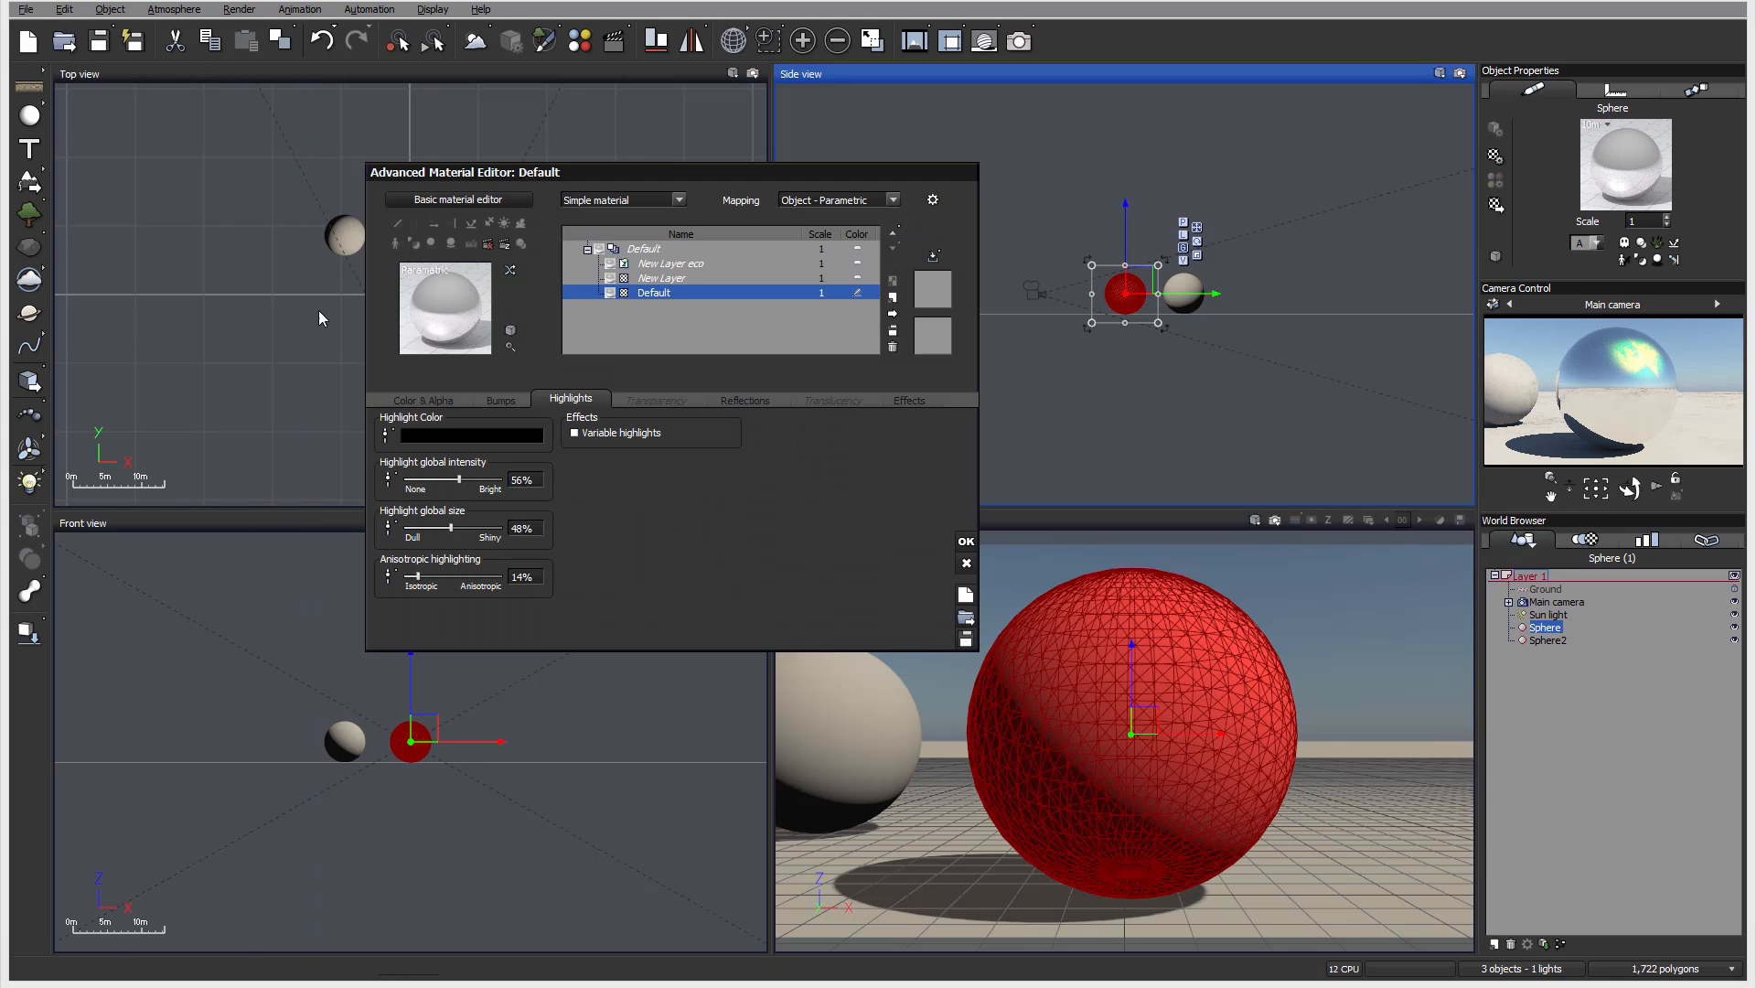
# - Set the highlight color to pure white
pyautogui.click(462, 432)
pyautogui.click(591, 342)
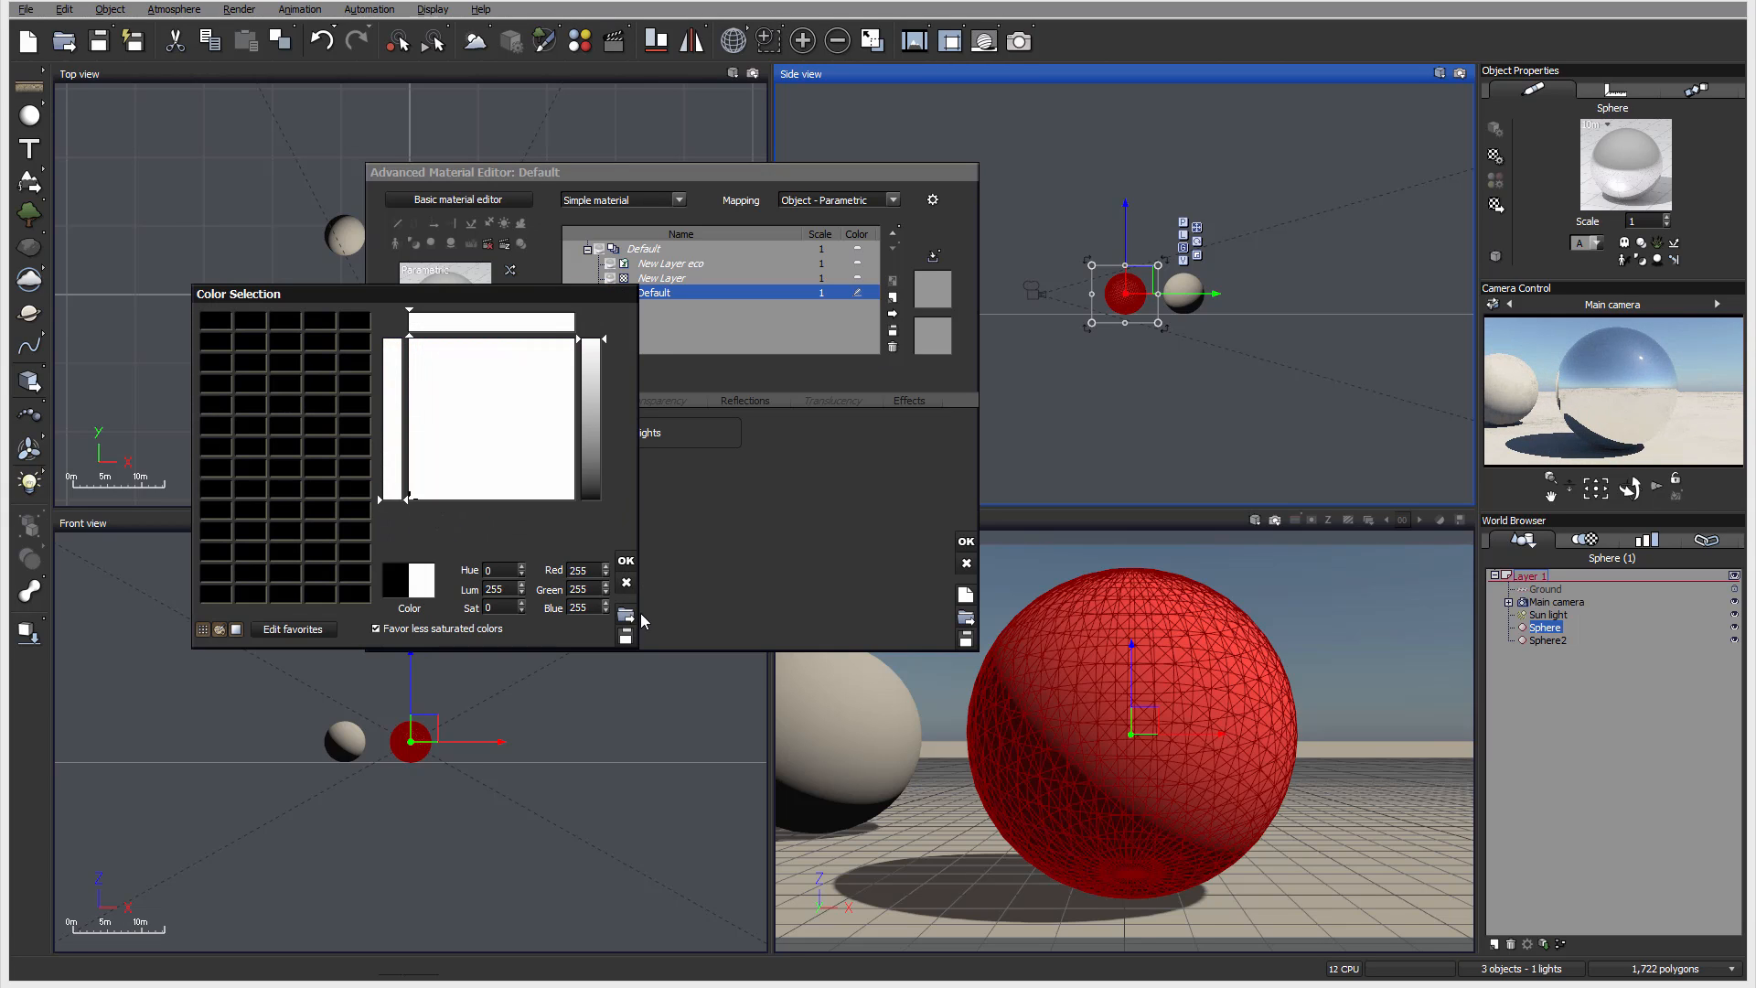
pyautogui.press('Return')
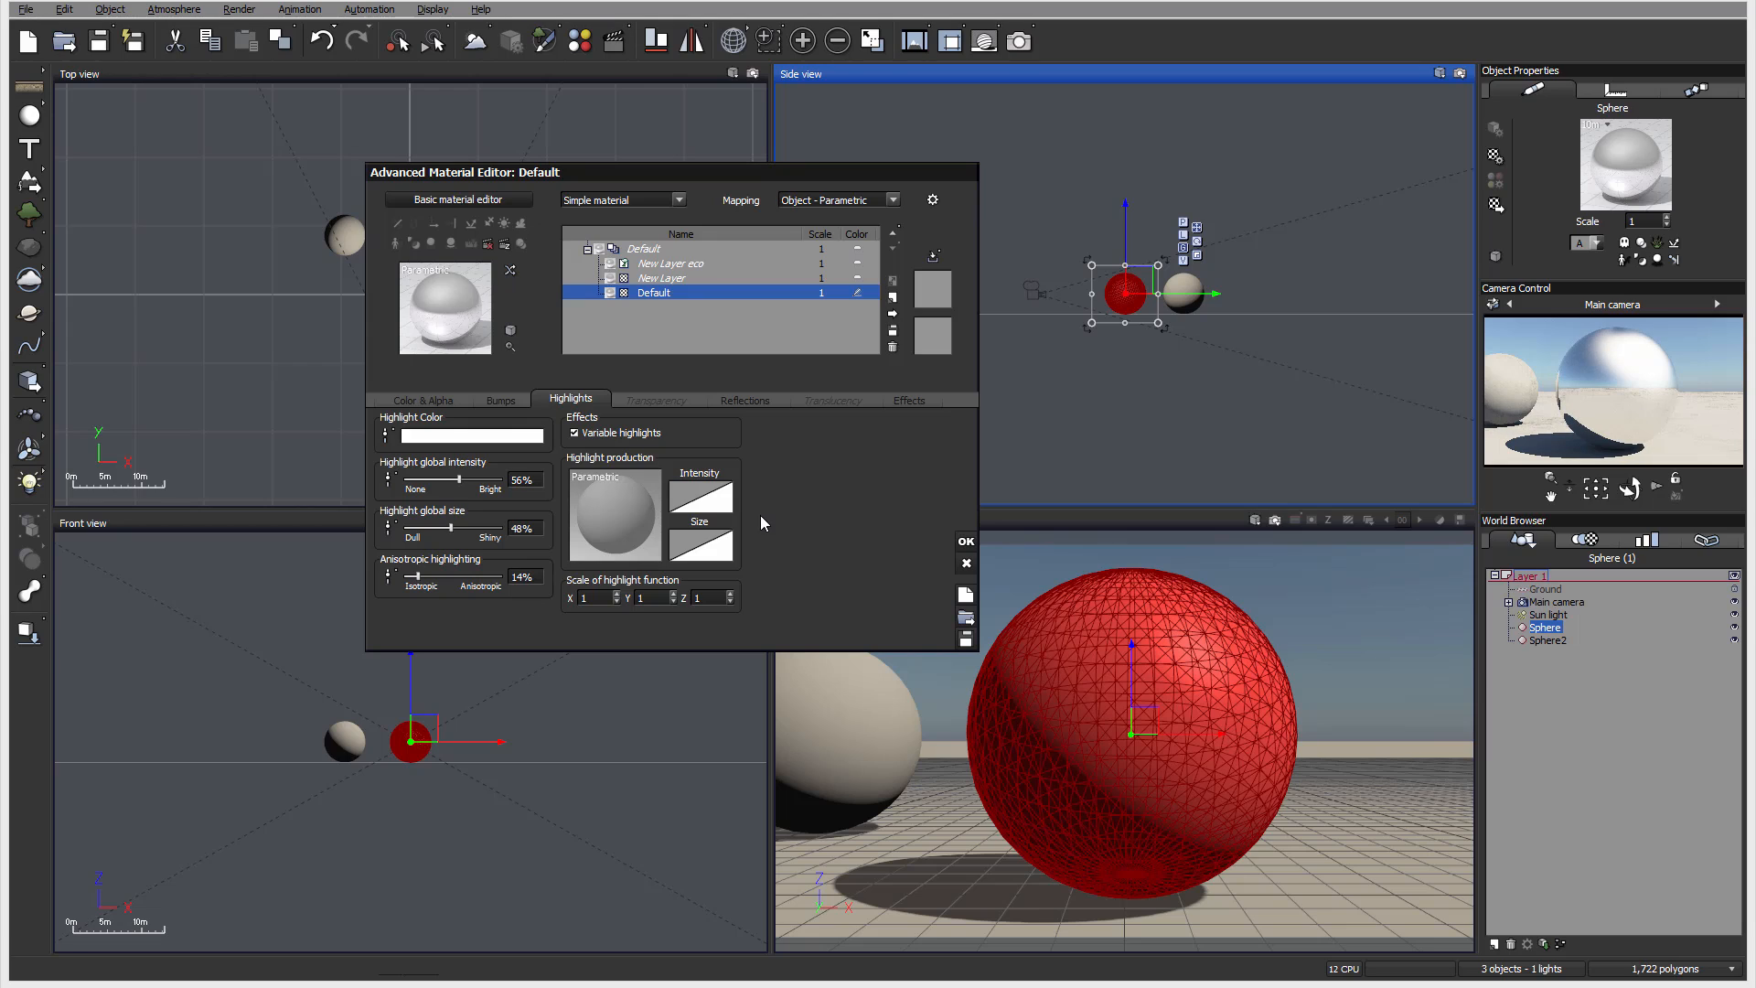
# - With variable highlights enabled, load the third Bumps preset as highlight production function and scale it to 0.5 in X, Y and Z
pyautogui.click(637, 532)
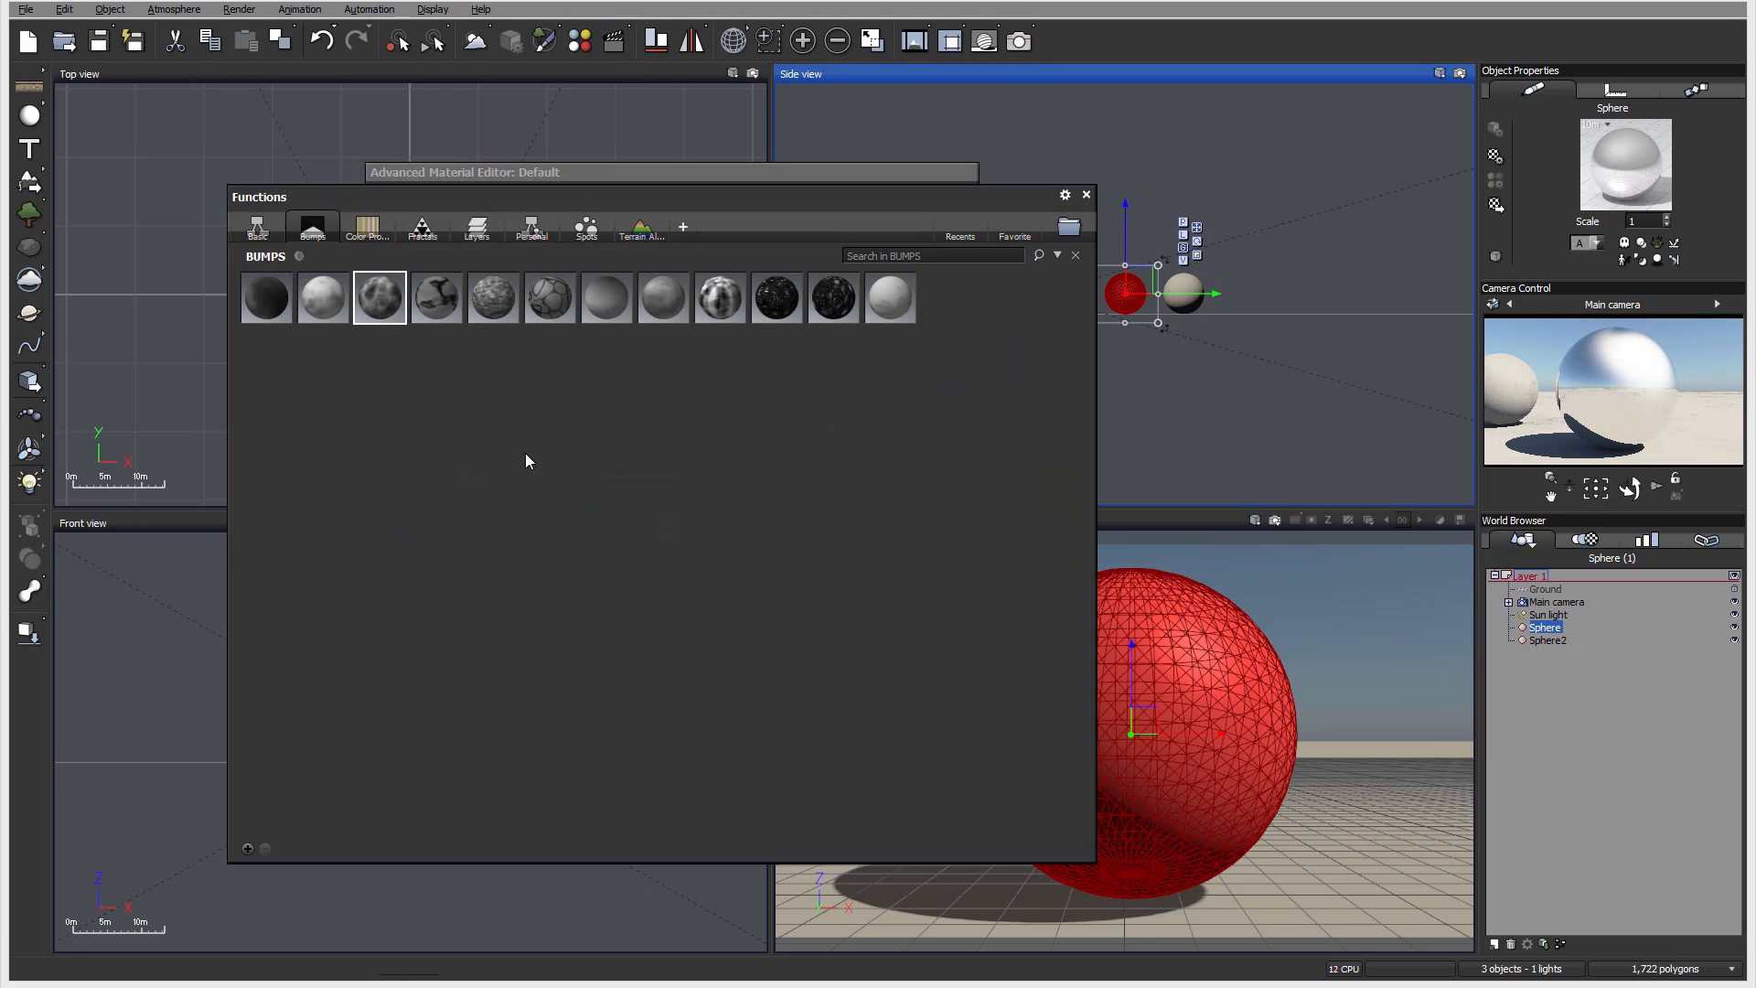
pyautogui.doubleClick(391, 314)
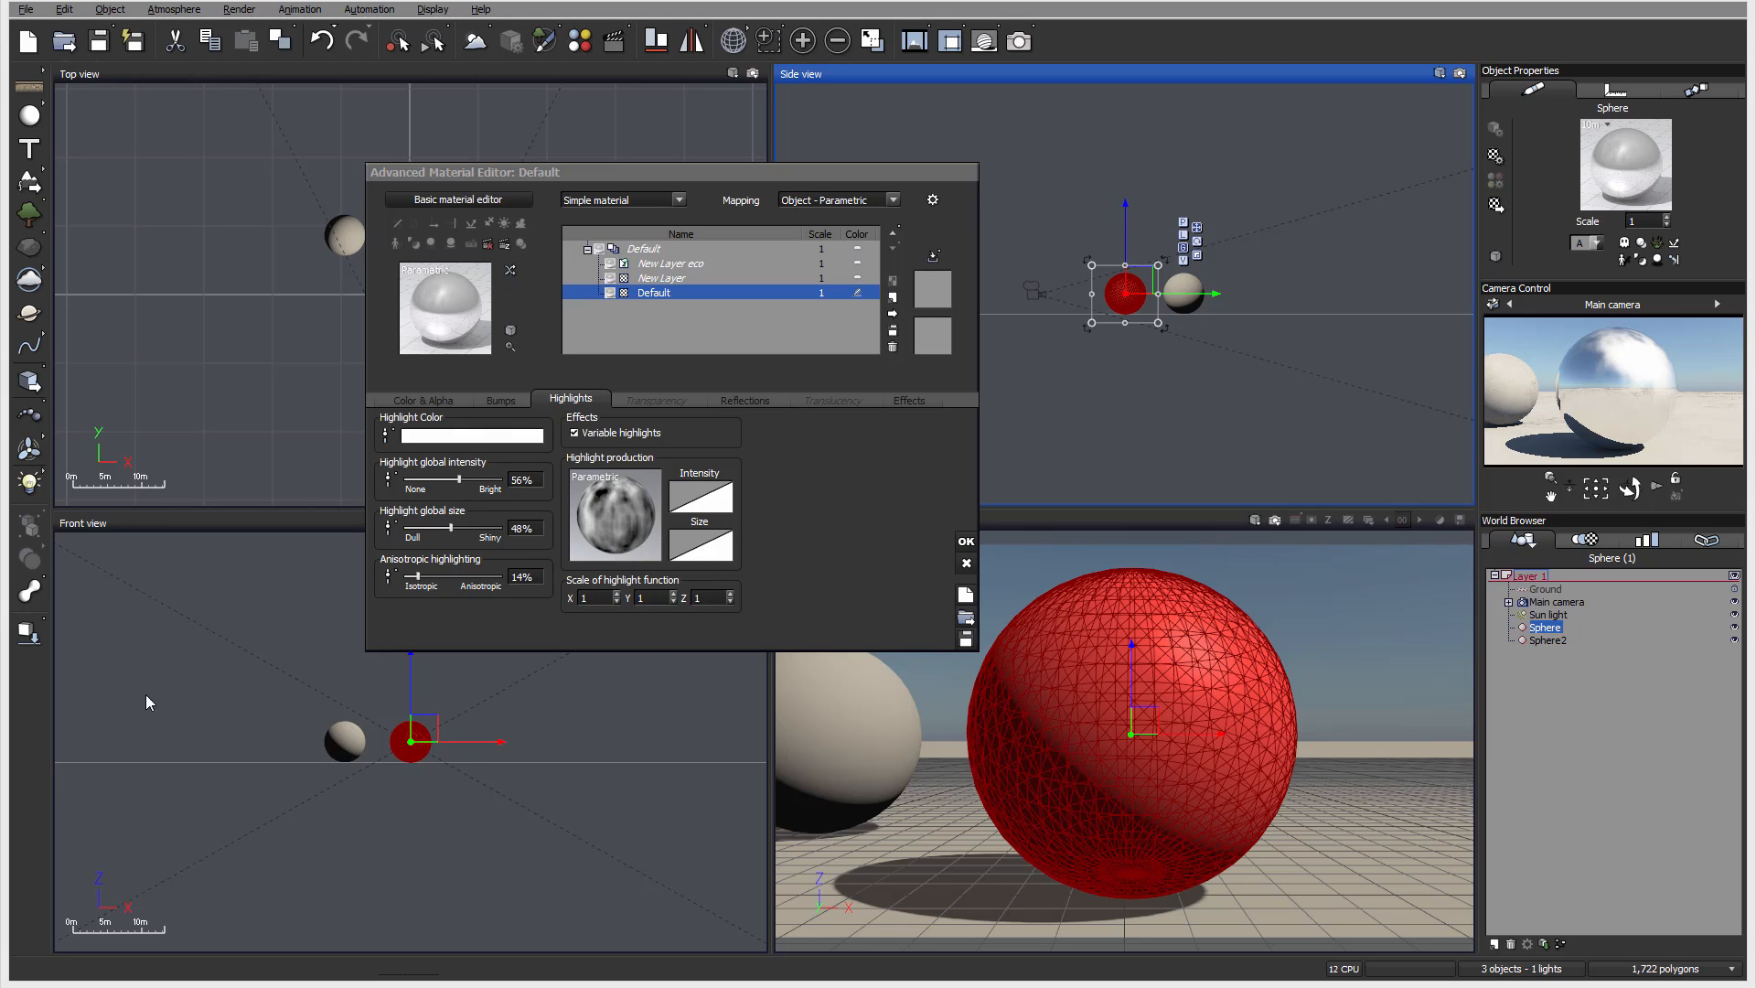
pyautogui.doubleClick(590, 597)
pyautogui.write('.5')
pyautogui.doubleClick(657, 598)
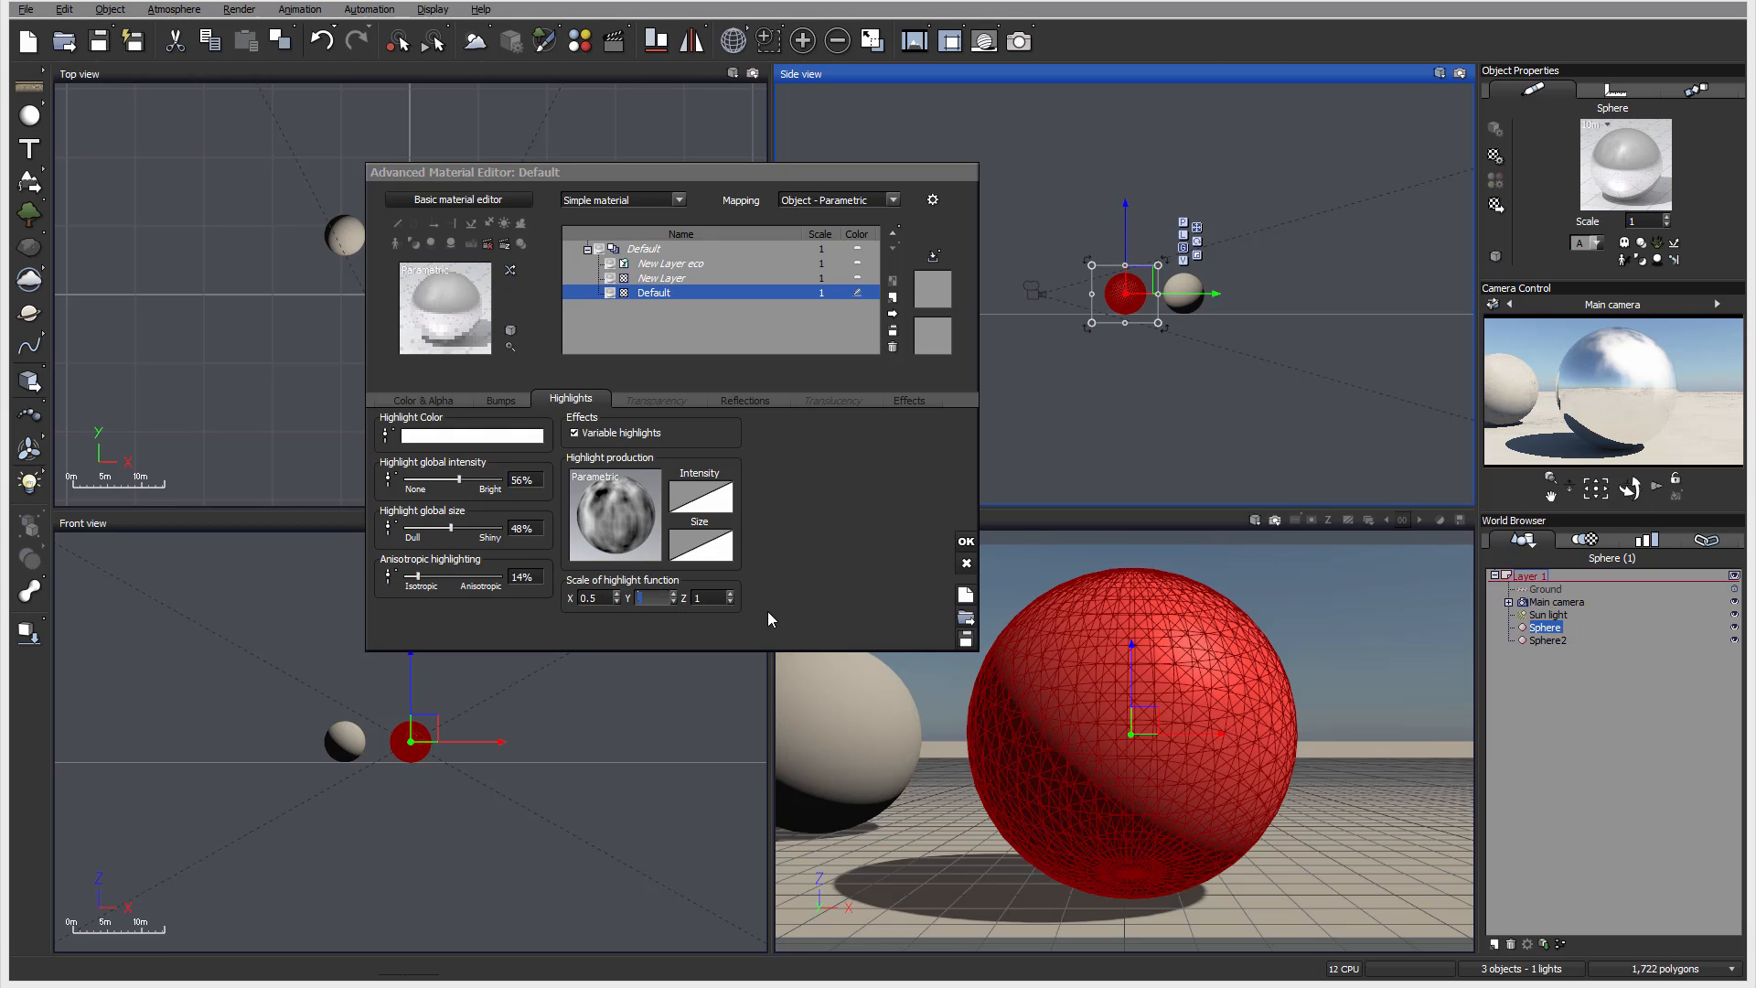
pyautogui.write('.5.5')
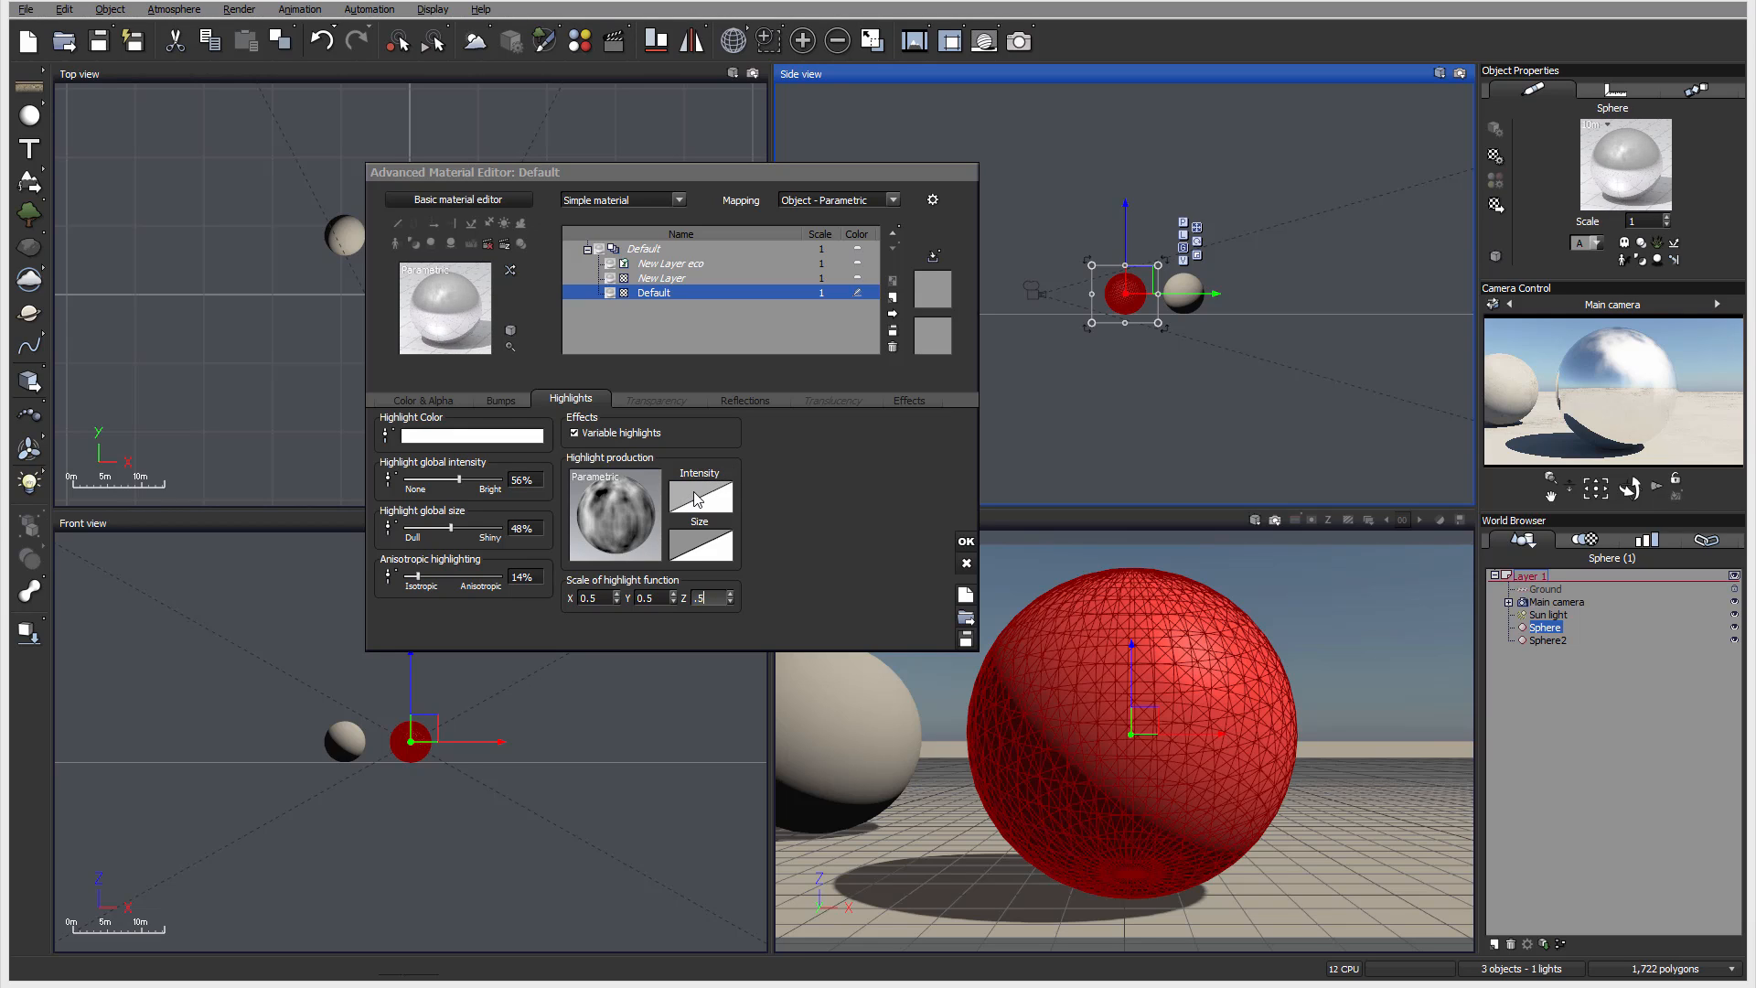
# - Reshape the highlight intensity filter with one smooth keypoint at about X 0.4431, Y -0.2558, and accept it
pyautogui.rightClick(700, 499)
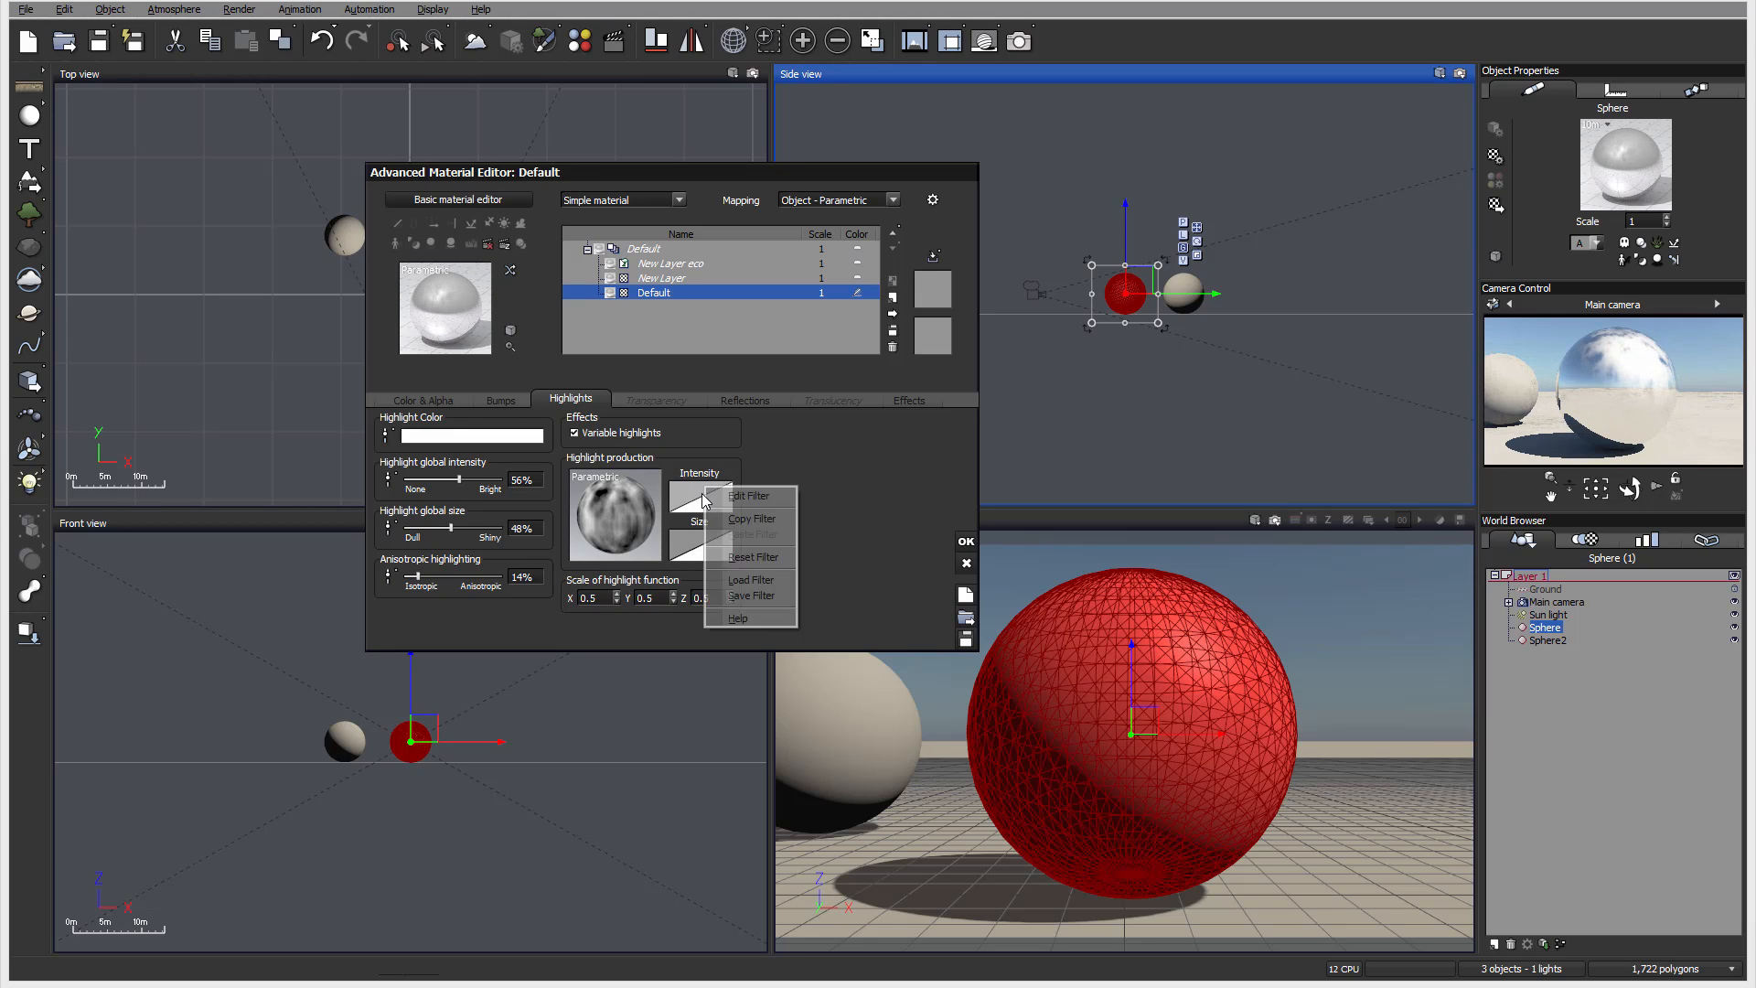
pyautogui.click(741, 497)
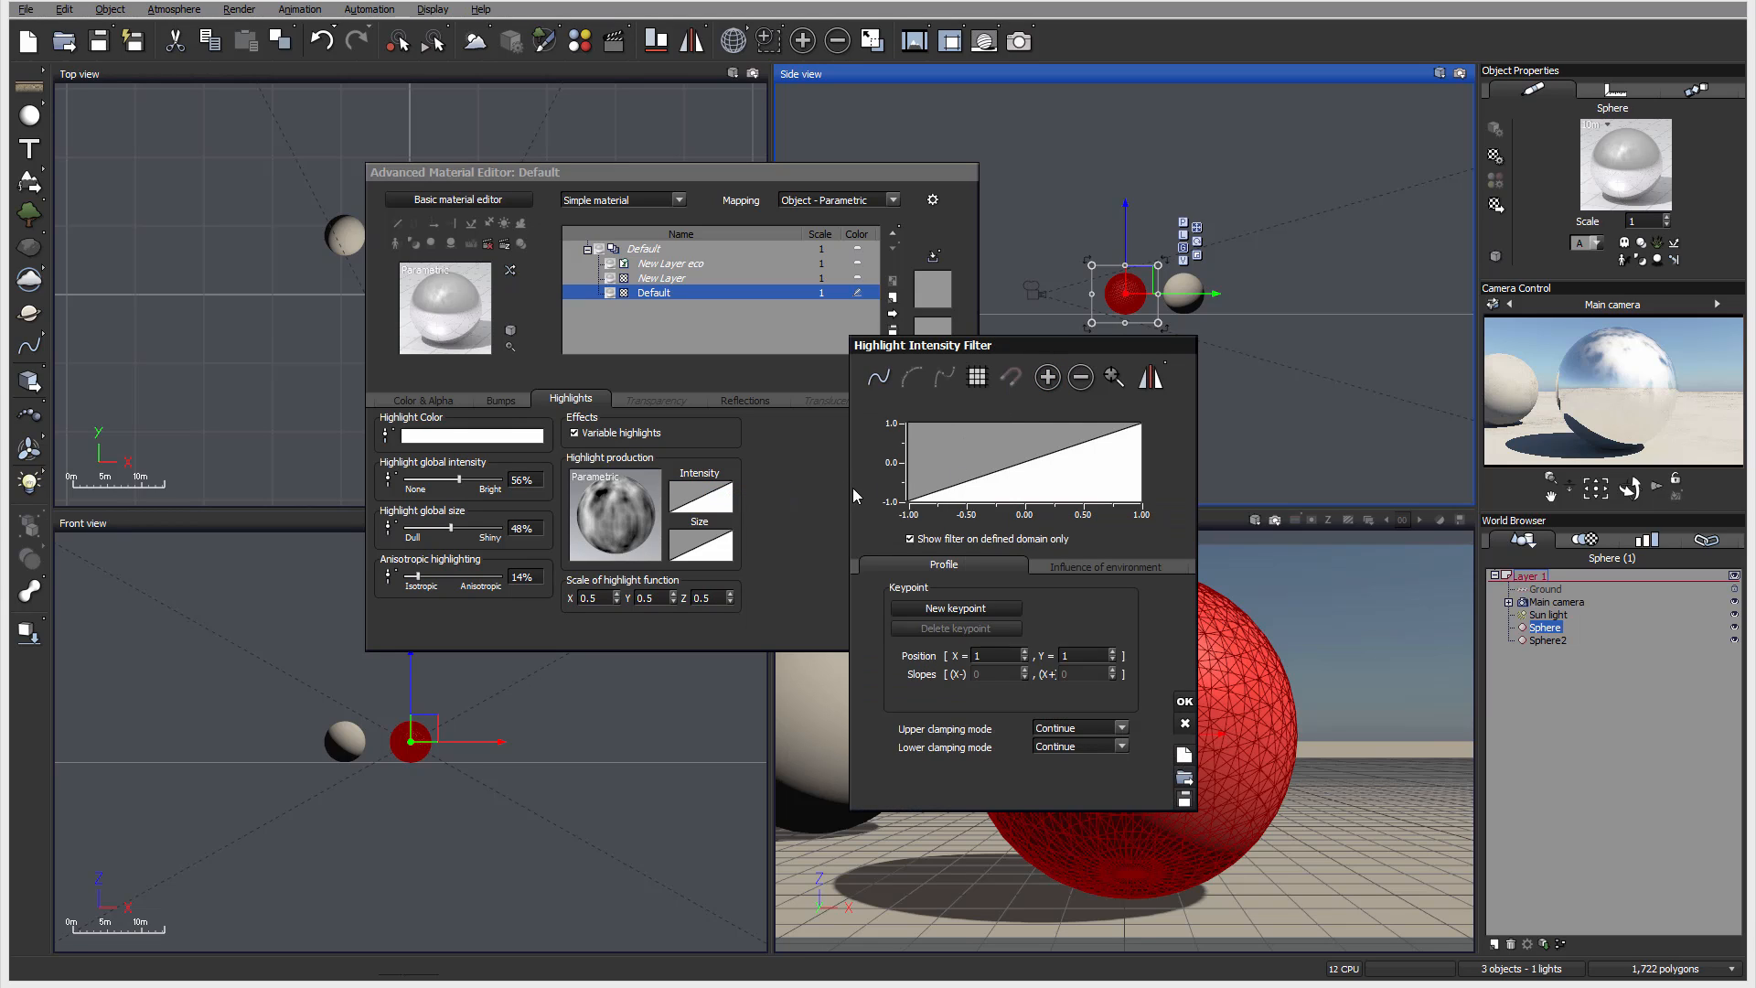
pyautogui.click(1026, 462)
pyautogui.moveTo(1026, 462); pyautogui.dragTo(1095, 481)
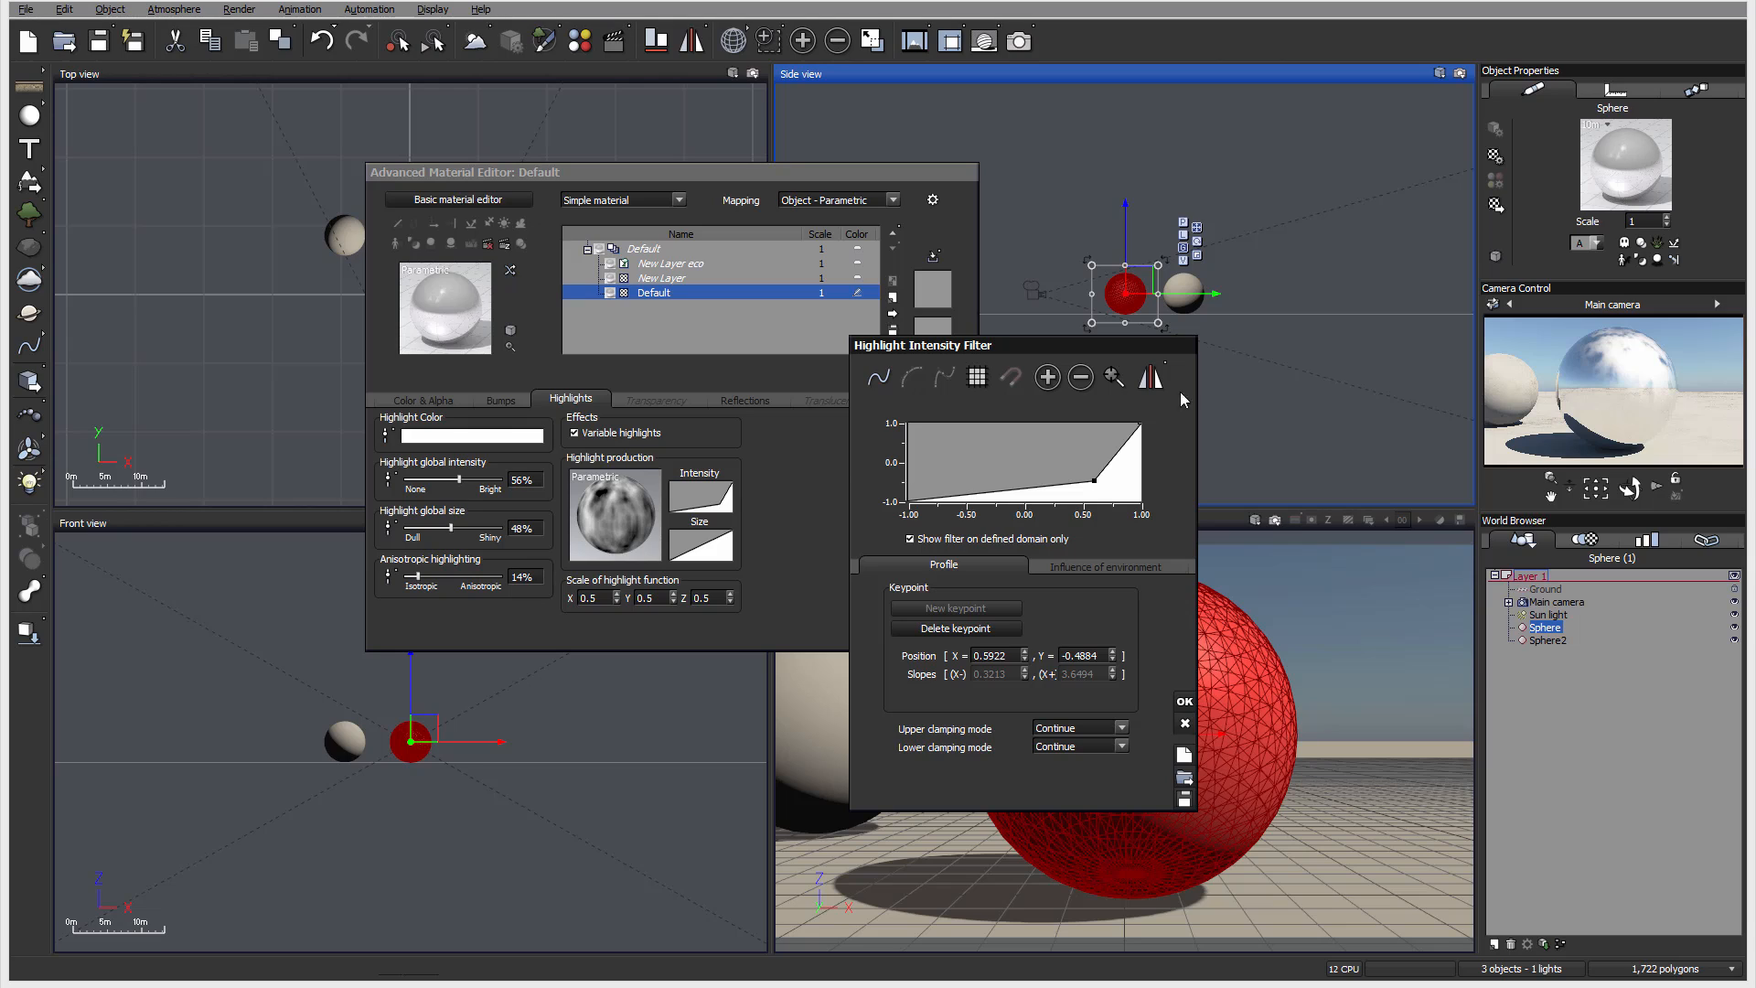
pyautogui.click(878, 378)
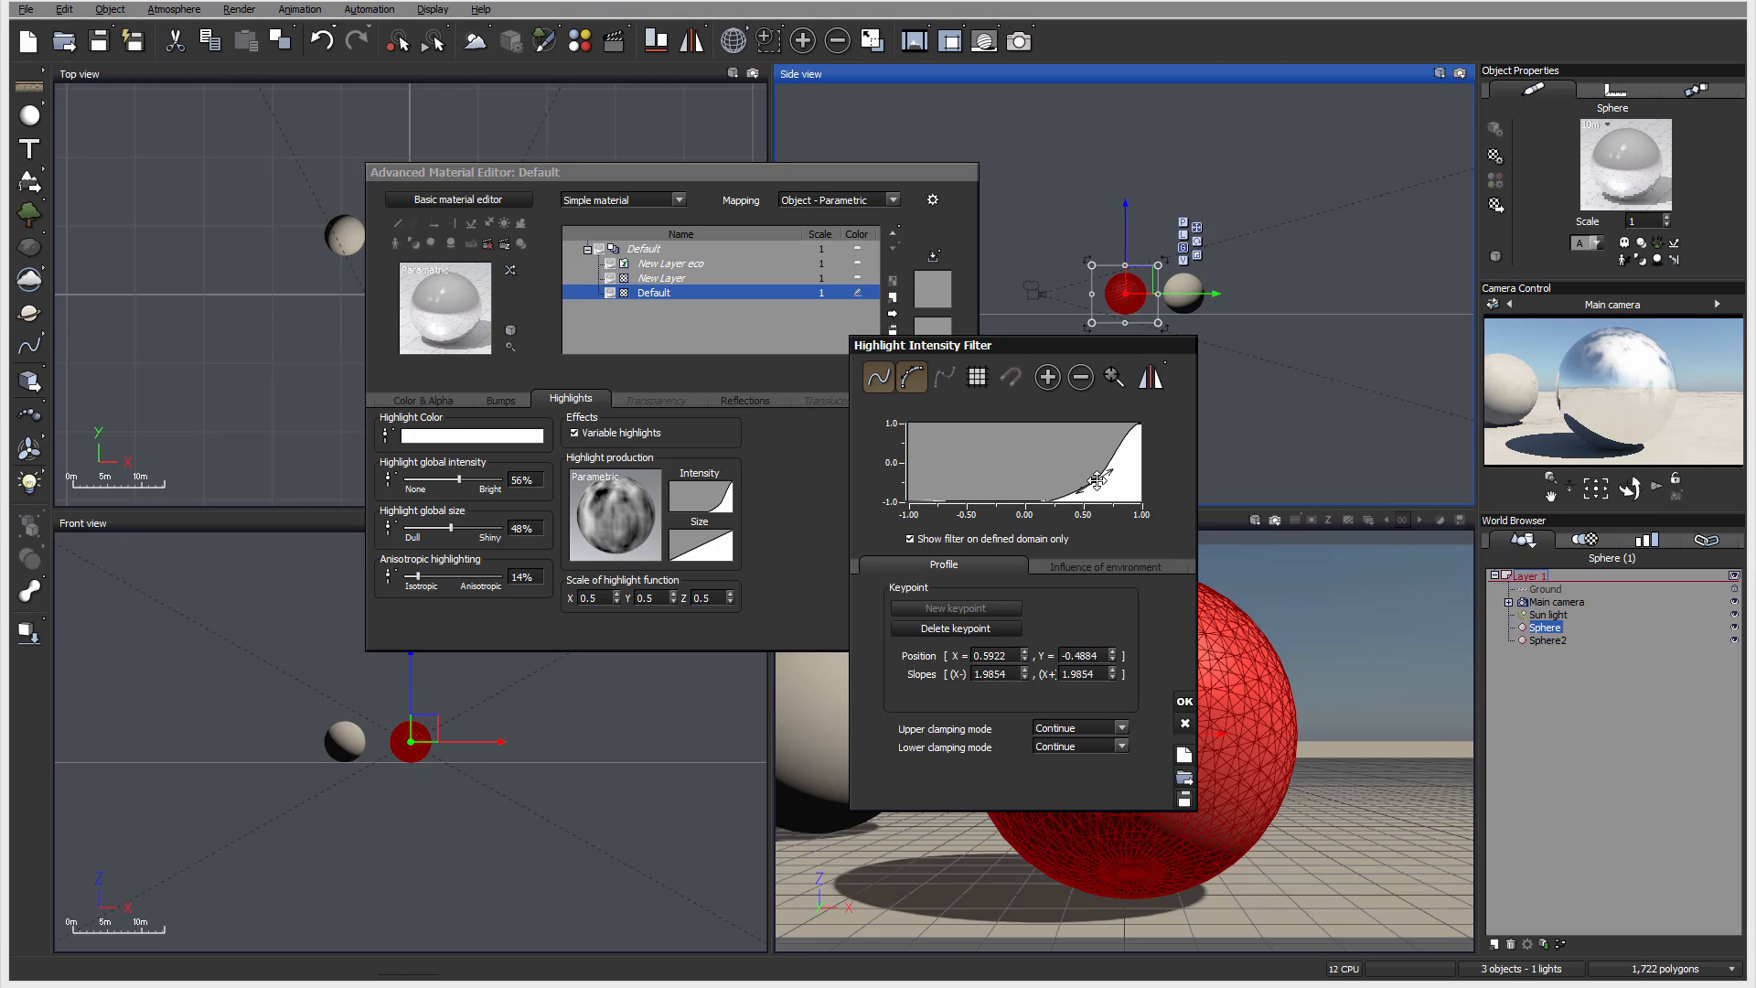
pyautogui.moveTo(1096, 481); pyautogui.dragTo(1077, 472)
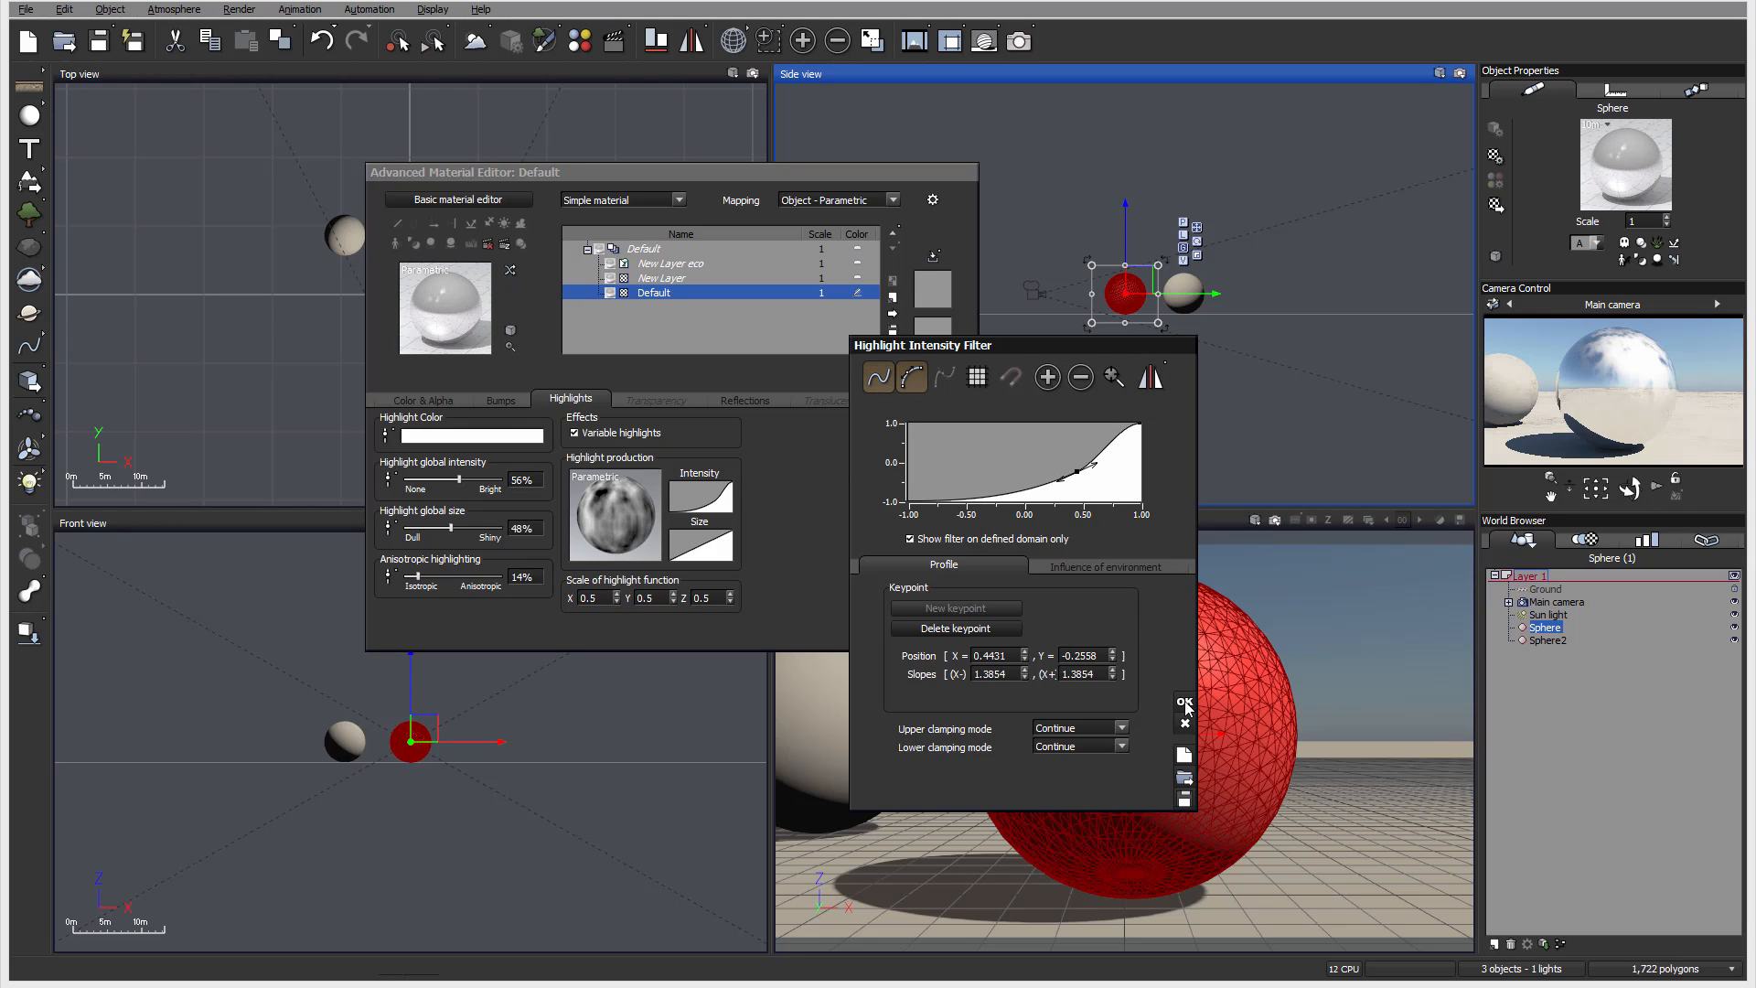
pyautogui.click(1186, 704)
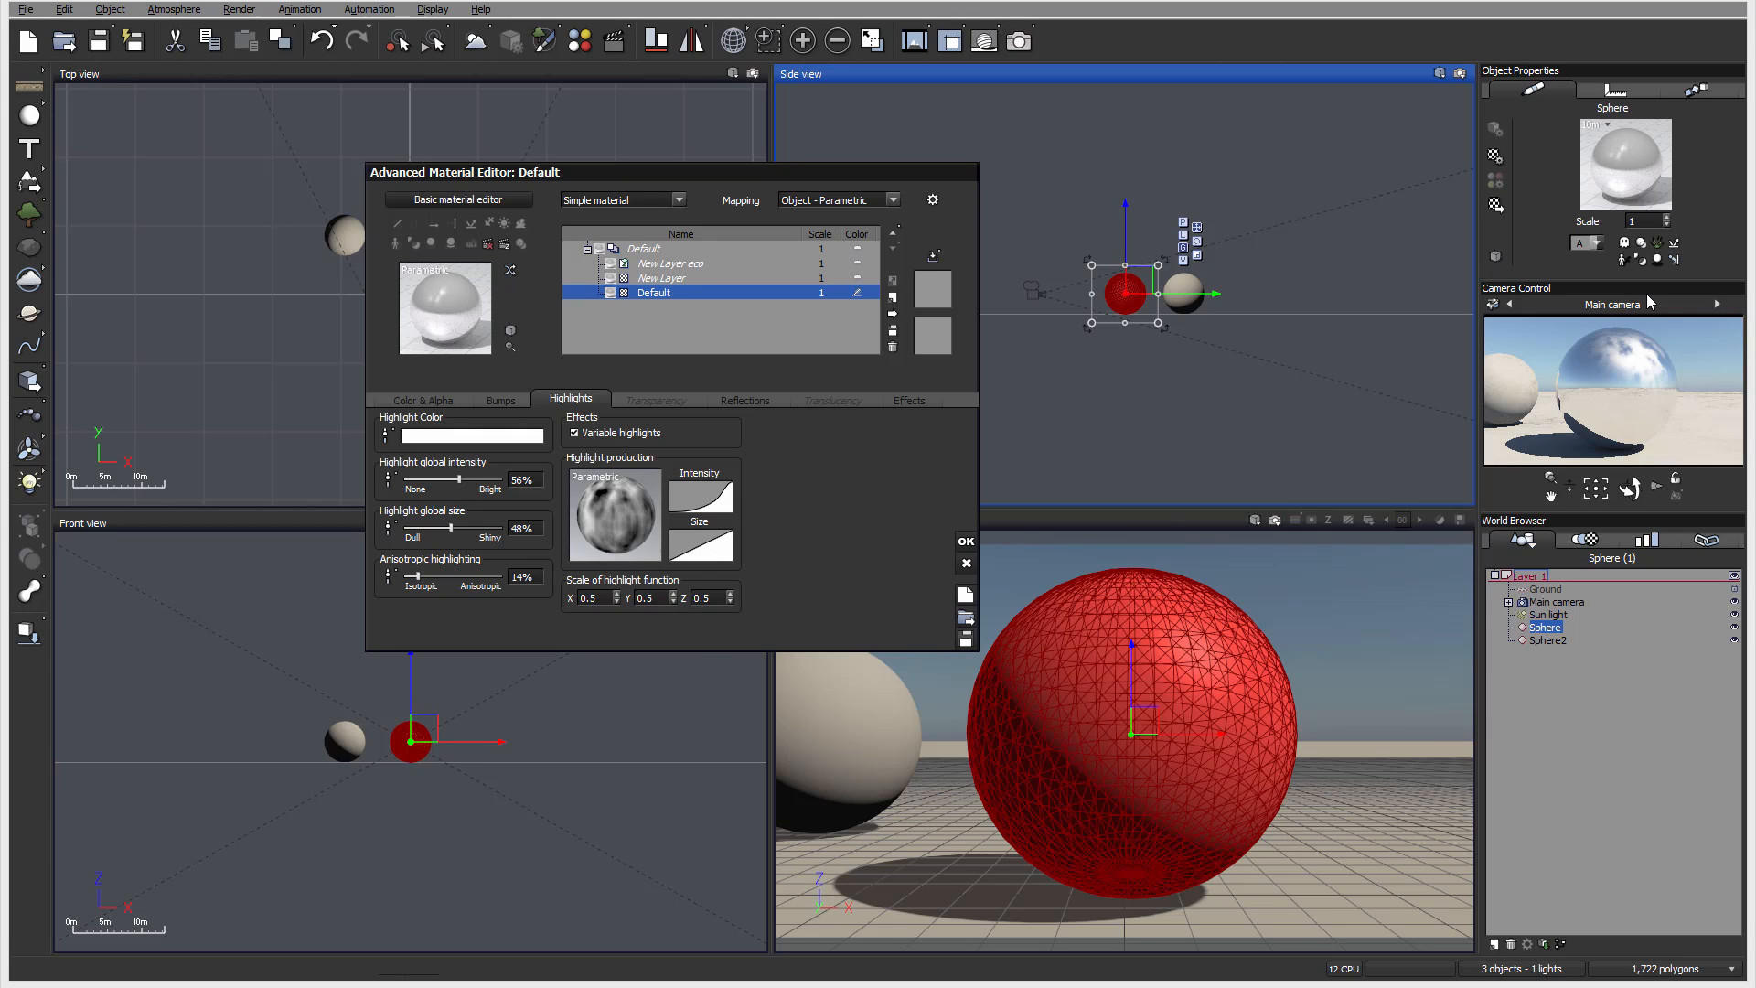
# - Edit the highlight size filter so its curve stays low and rises steeply only near its upper end
pyautogui.rightClick(697, 546)
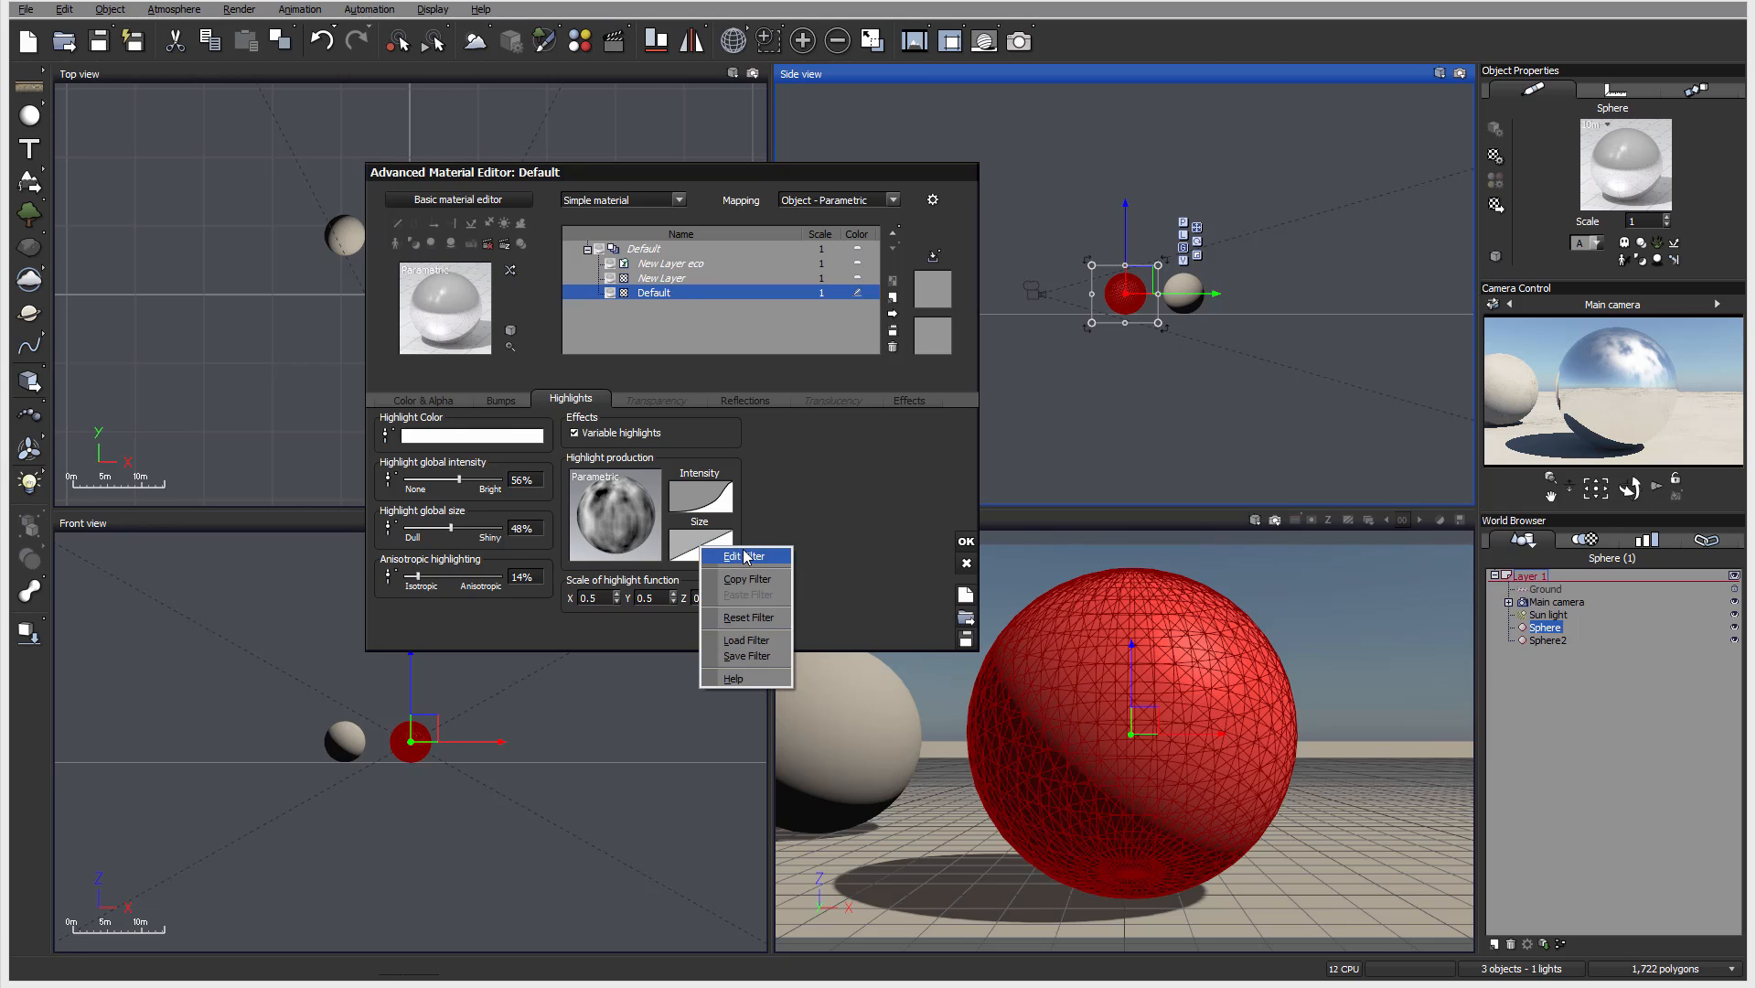
pyautogui.click(744, 556)
pyautogui.moveTo(1016, 464); pyautogui.dragTo(1127, 494)
pyautogui.click(1184, 701)
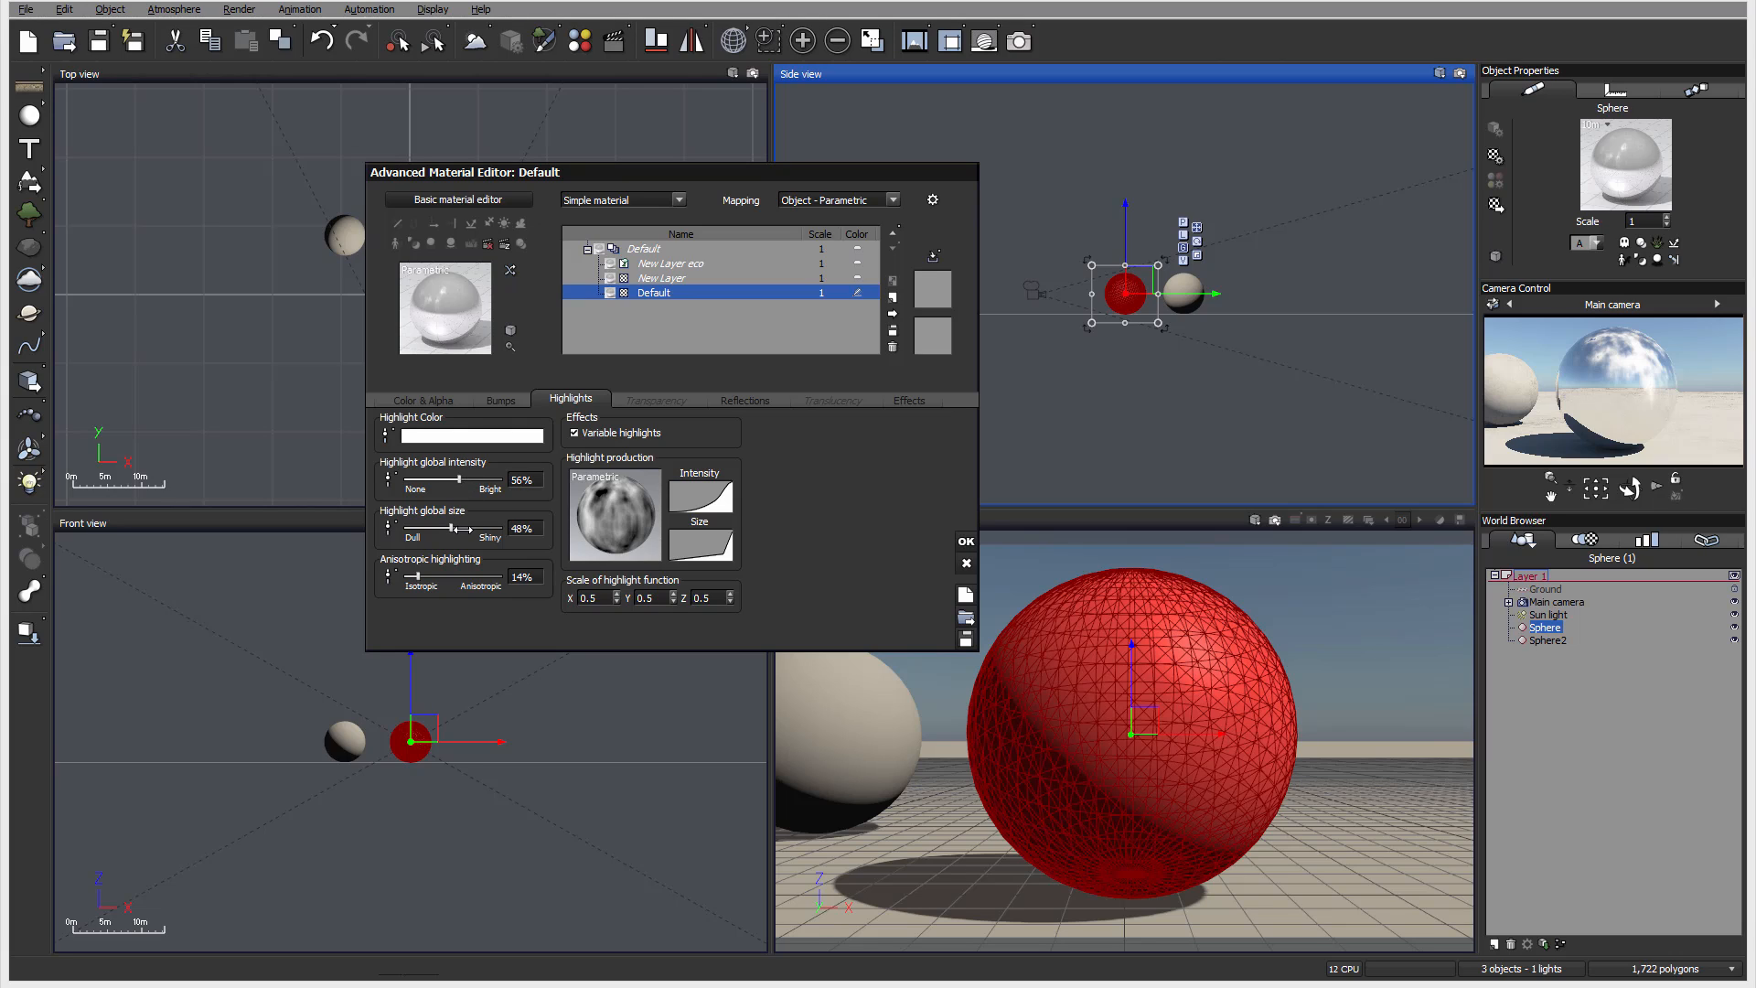
# - Set the highlight global size to 67% and anisotropic highlighting to 1%, and turn off variable highlights
pyautogui.moveTo(450, 528); pyautogui.dragTo(405, 578)
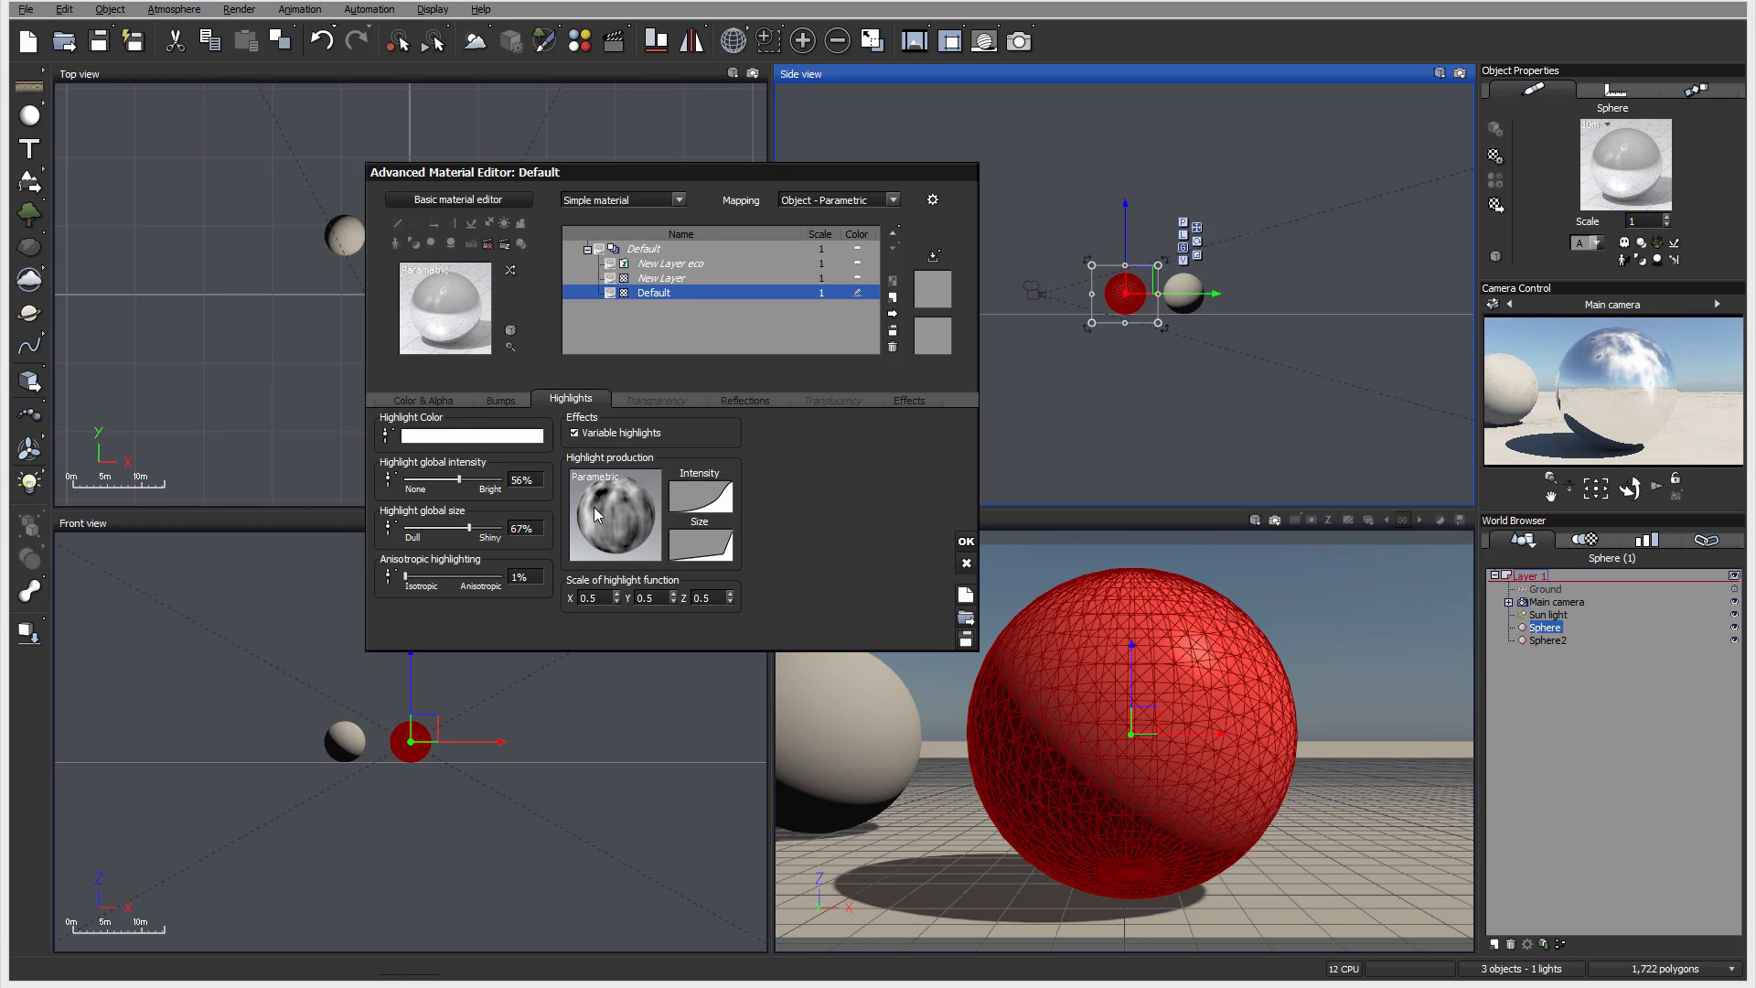
pyautogui.click(574, 432)
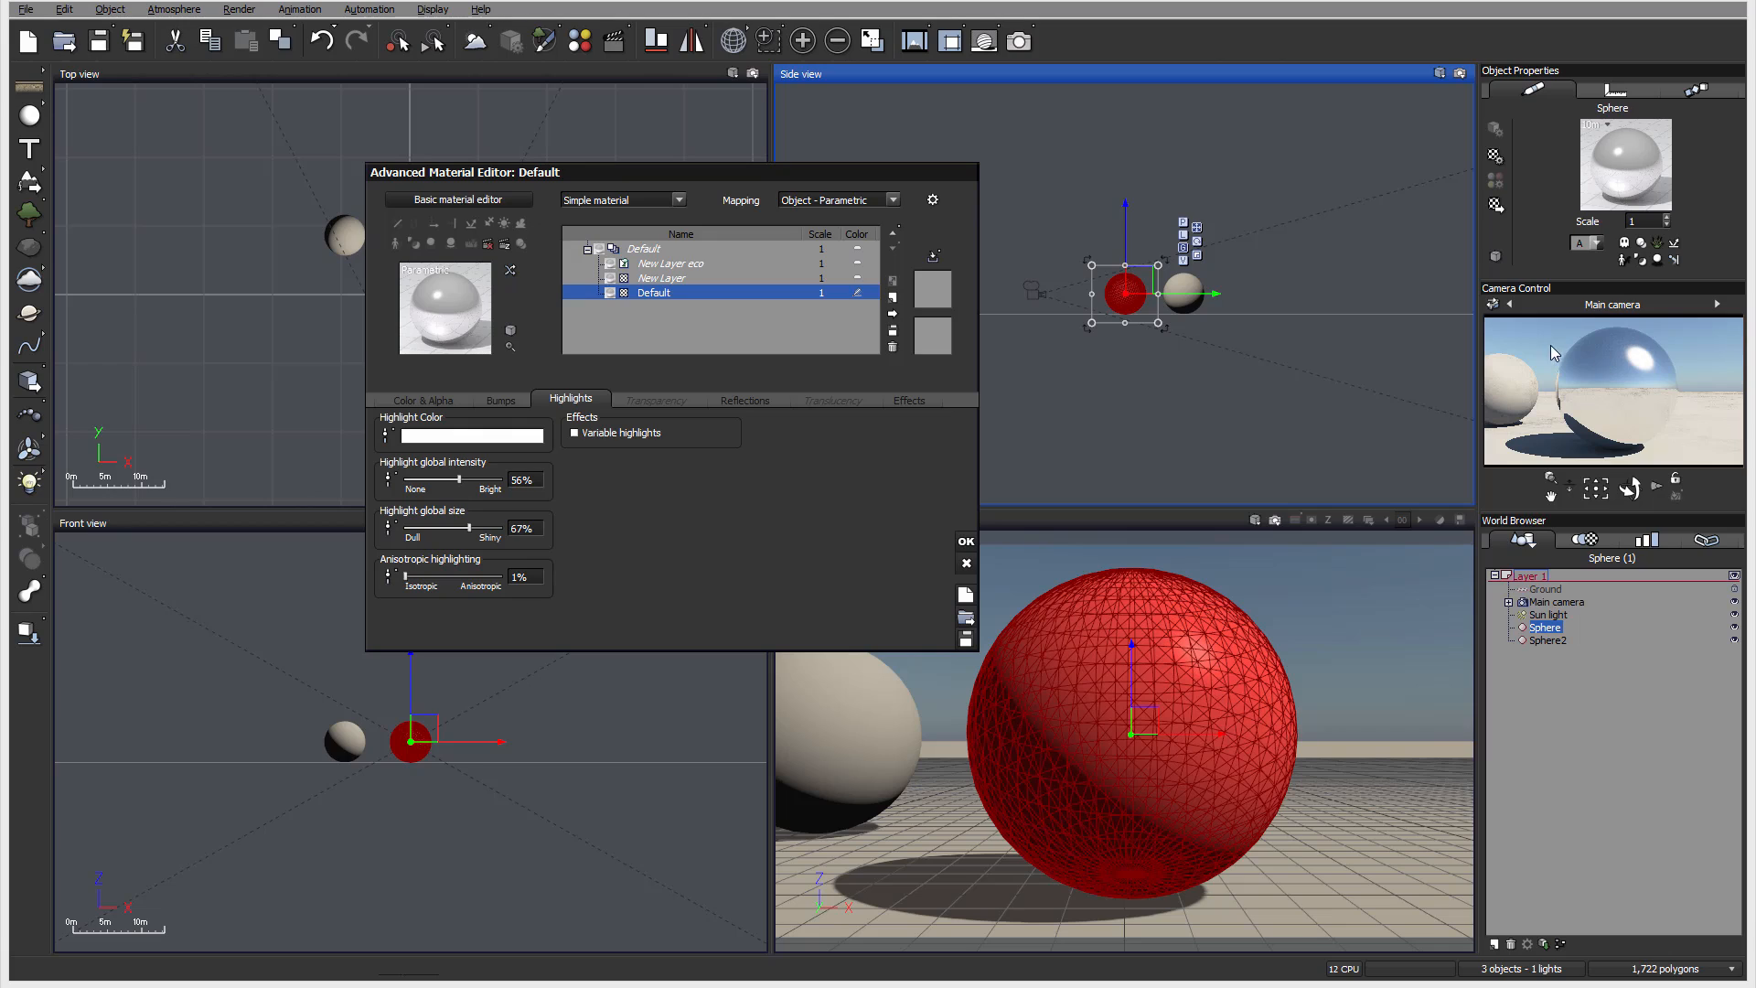
pyautogui.rightClick(1631, 370)
# - Set the material's global transparency to 100% and open its effects settings
pyautogui.click(642, 396)
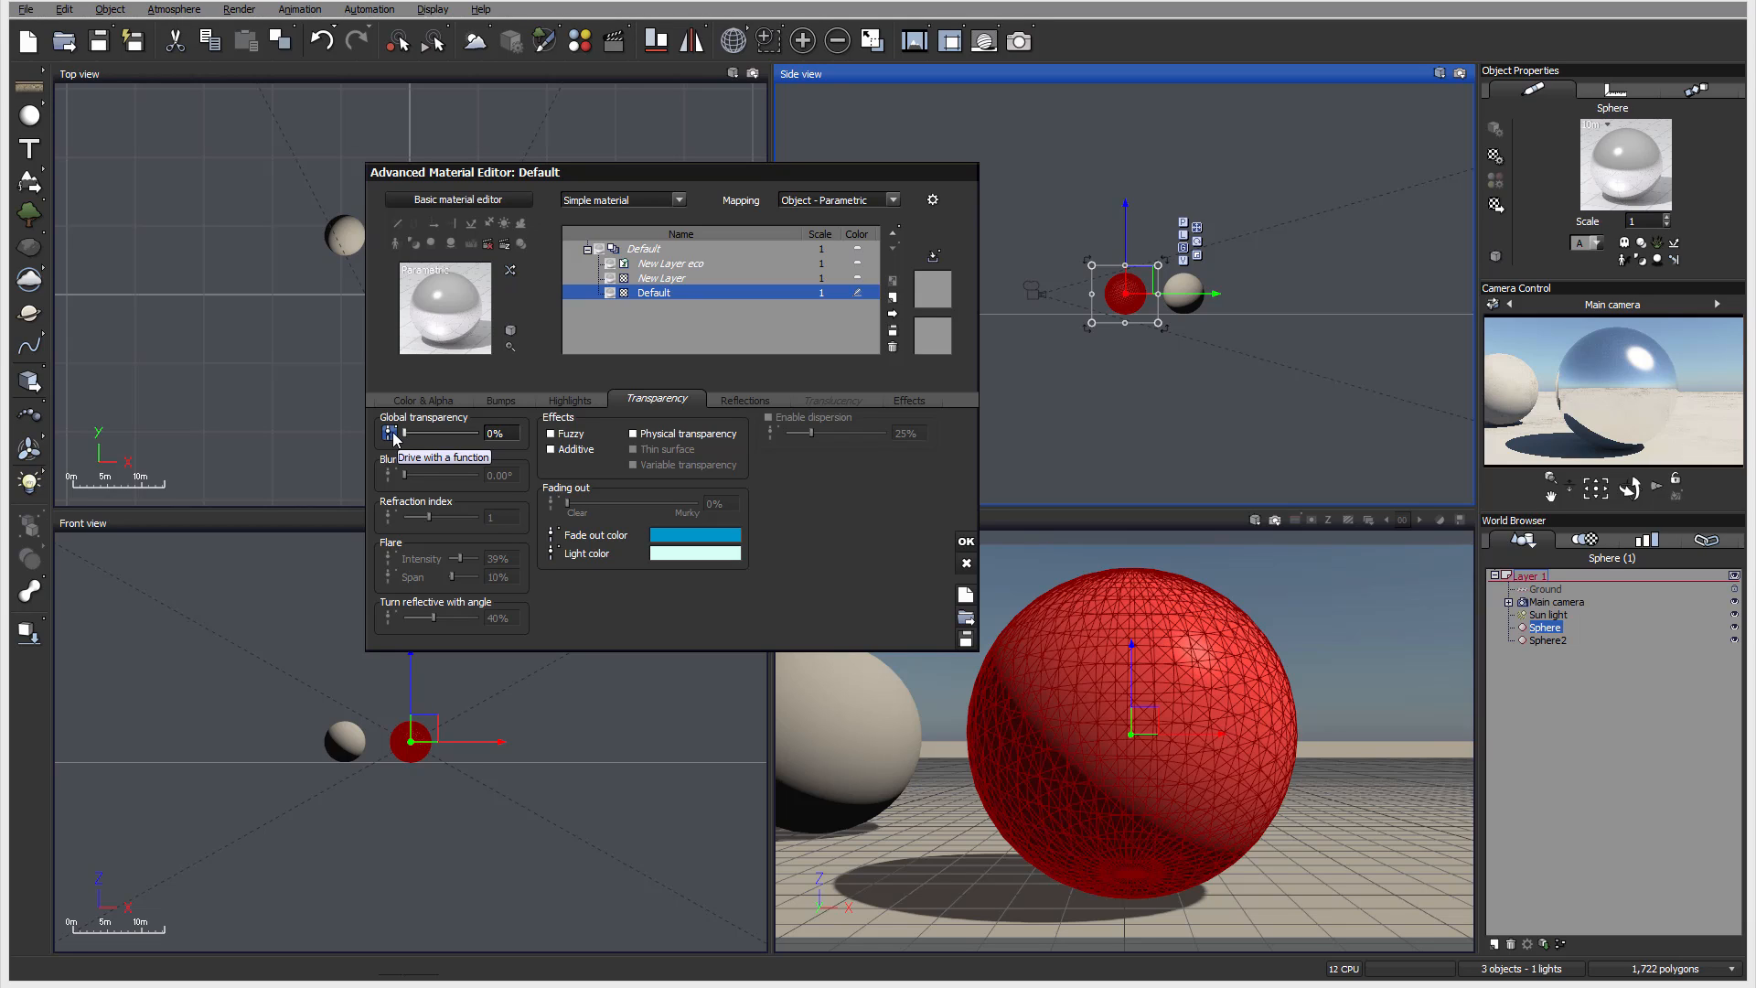
pyautogui.moveTo(423, 434); pyautogui.dragTo(525, 431)
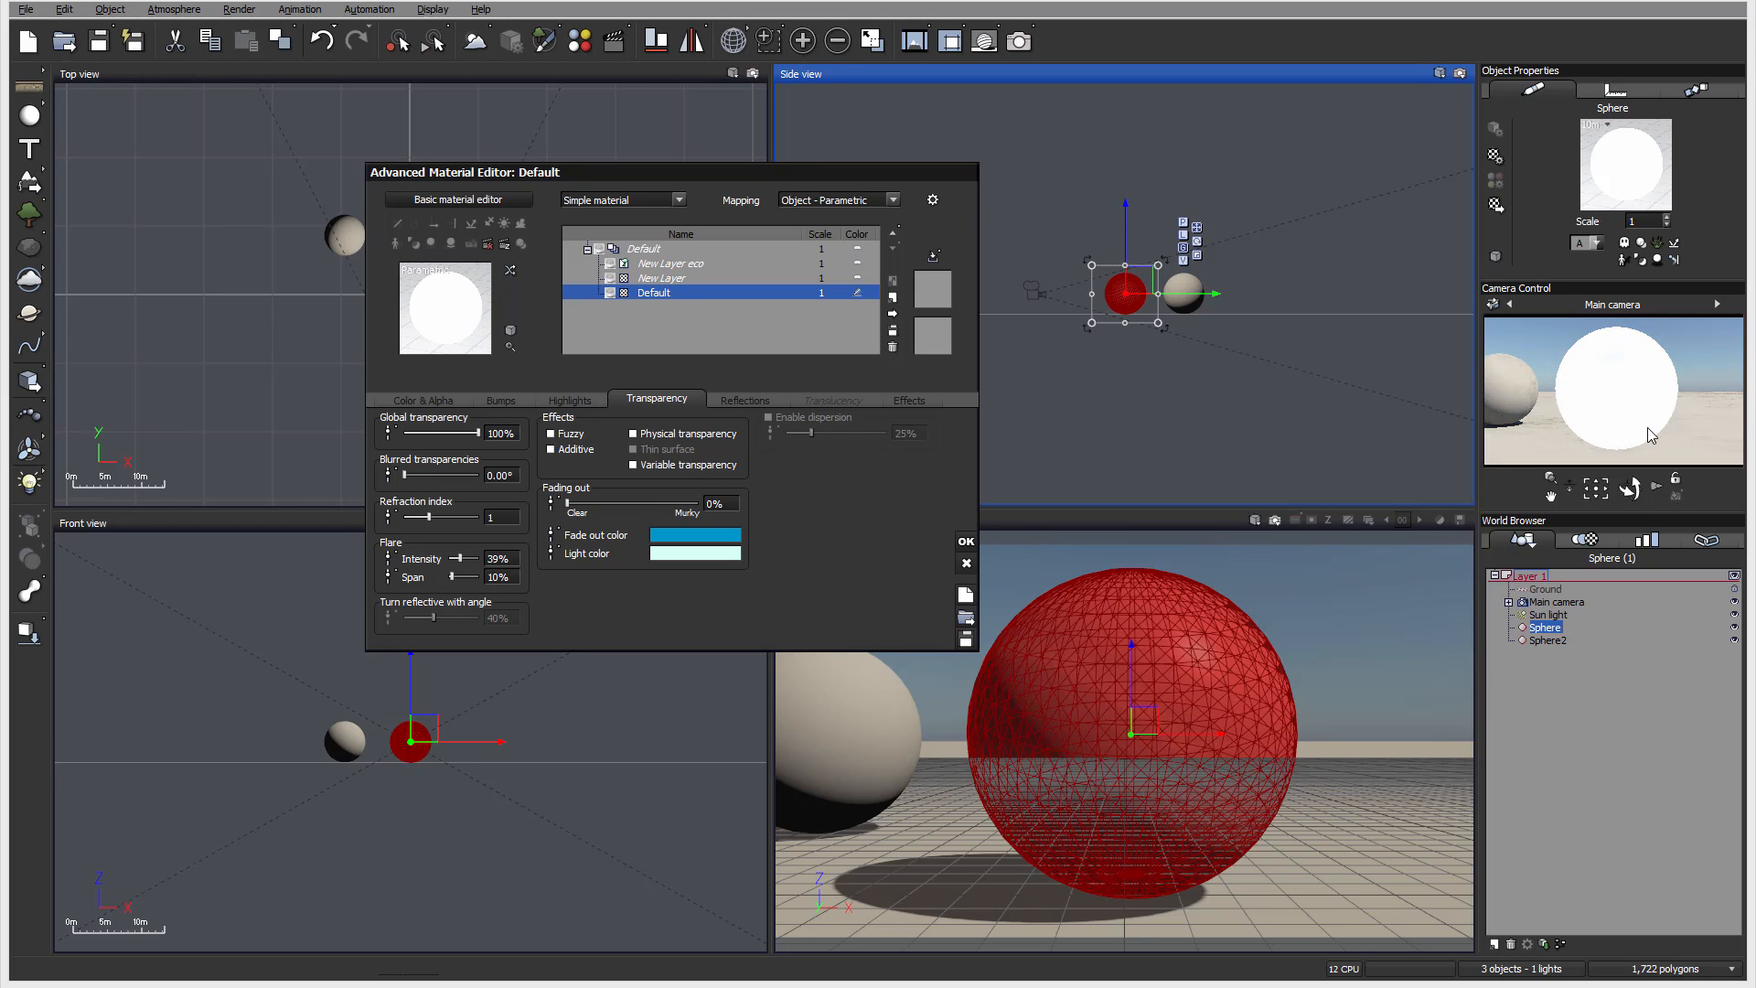
pyautogui.click(909, 400)
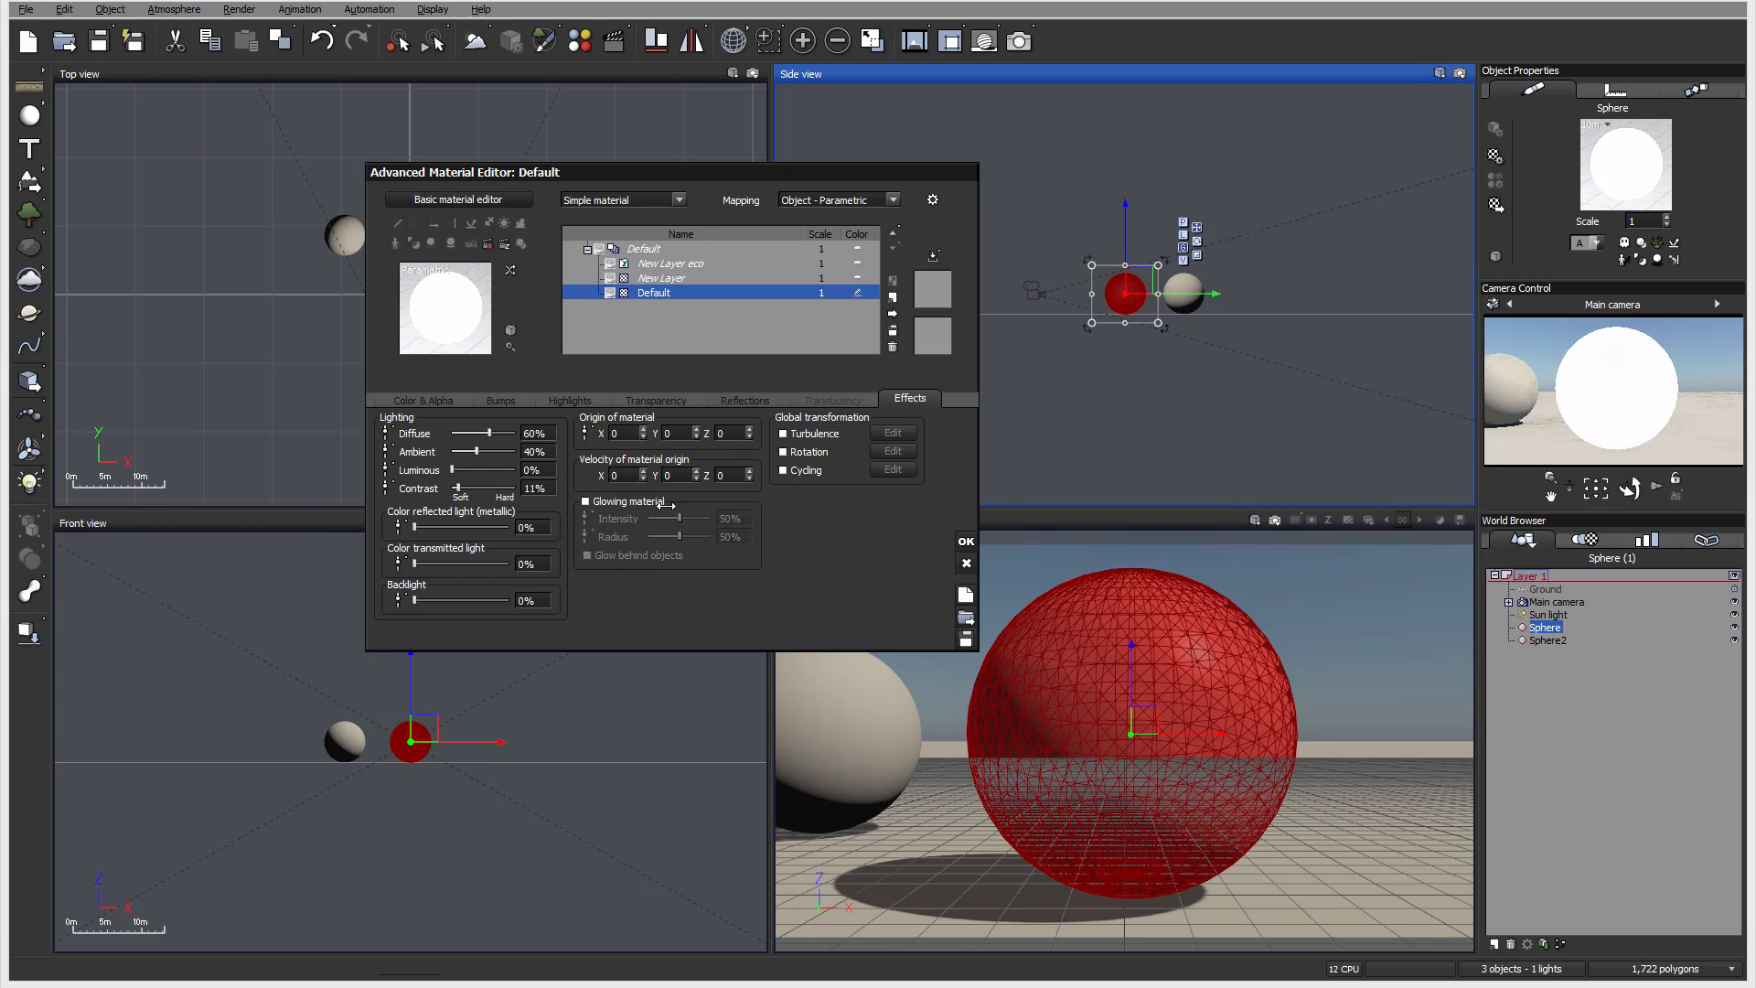
# - Set the sphere material's global reflectivity to 0% and return to its transparency settings
pyautogui.click(727, 403)
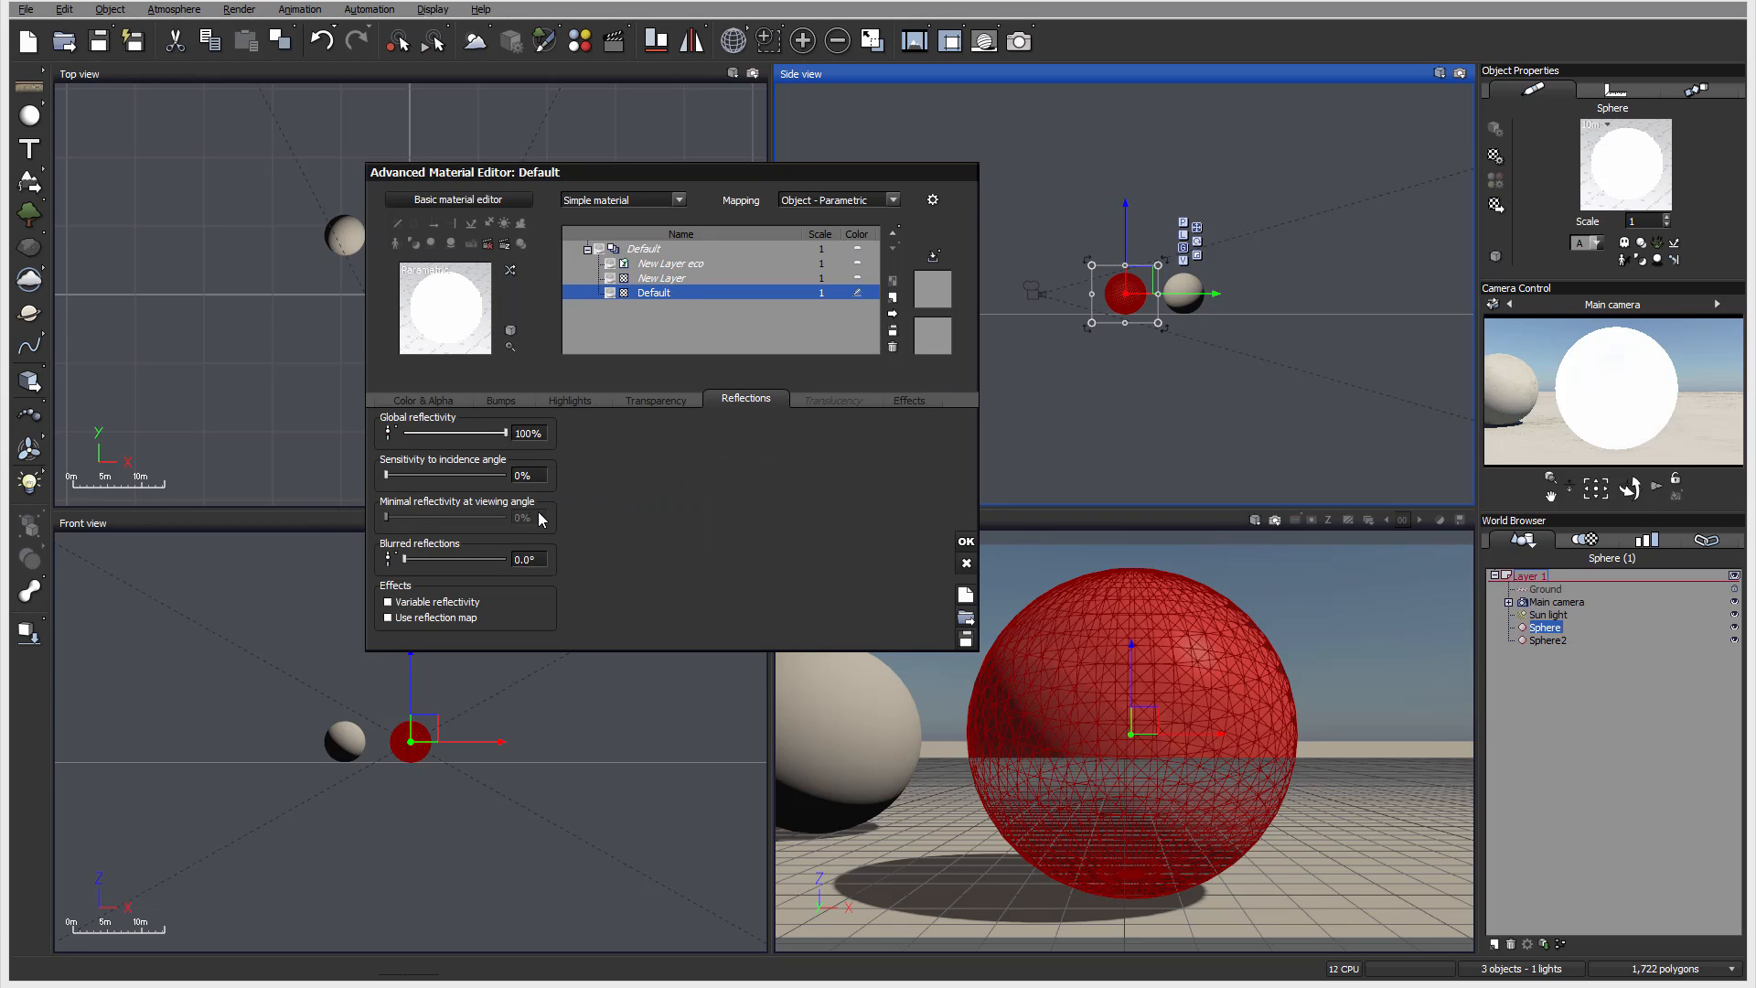
pyautogui.moveTo(505, 432); pyautogui.dragTo(404, 433)
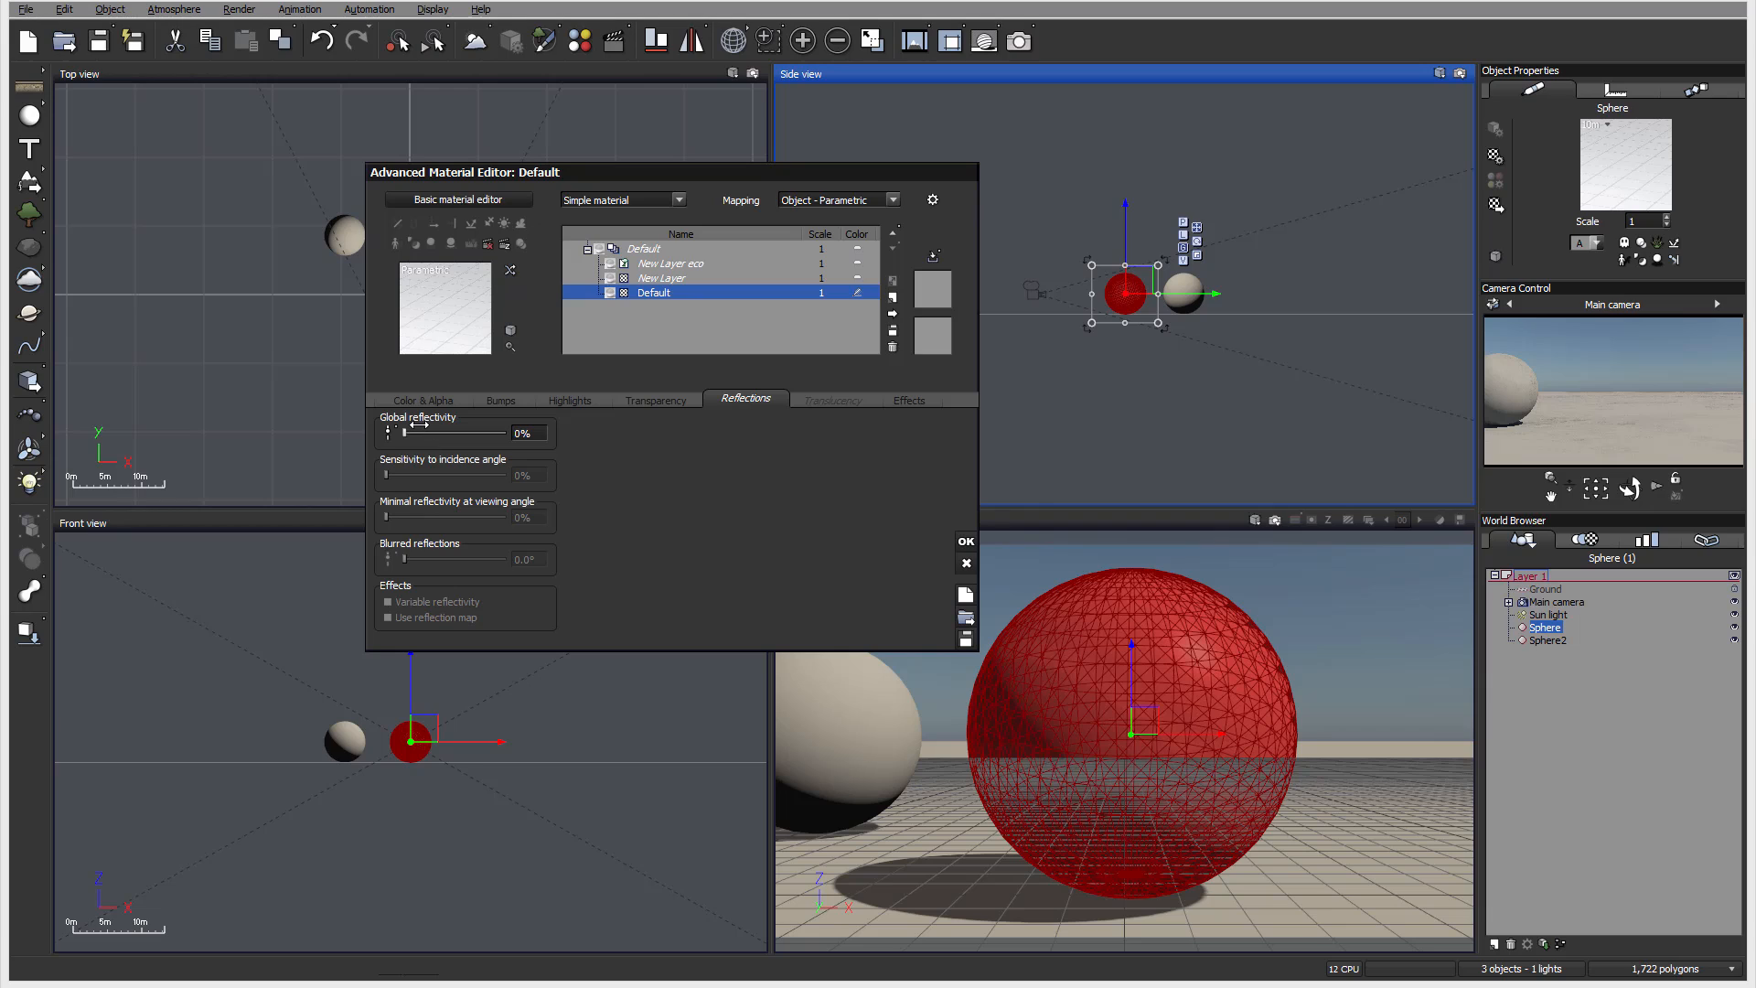
pyautogui.click(911, 402)
pyautogui.click(740, 400)
pyautogui.click(642, 402)
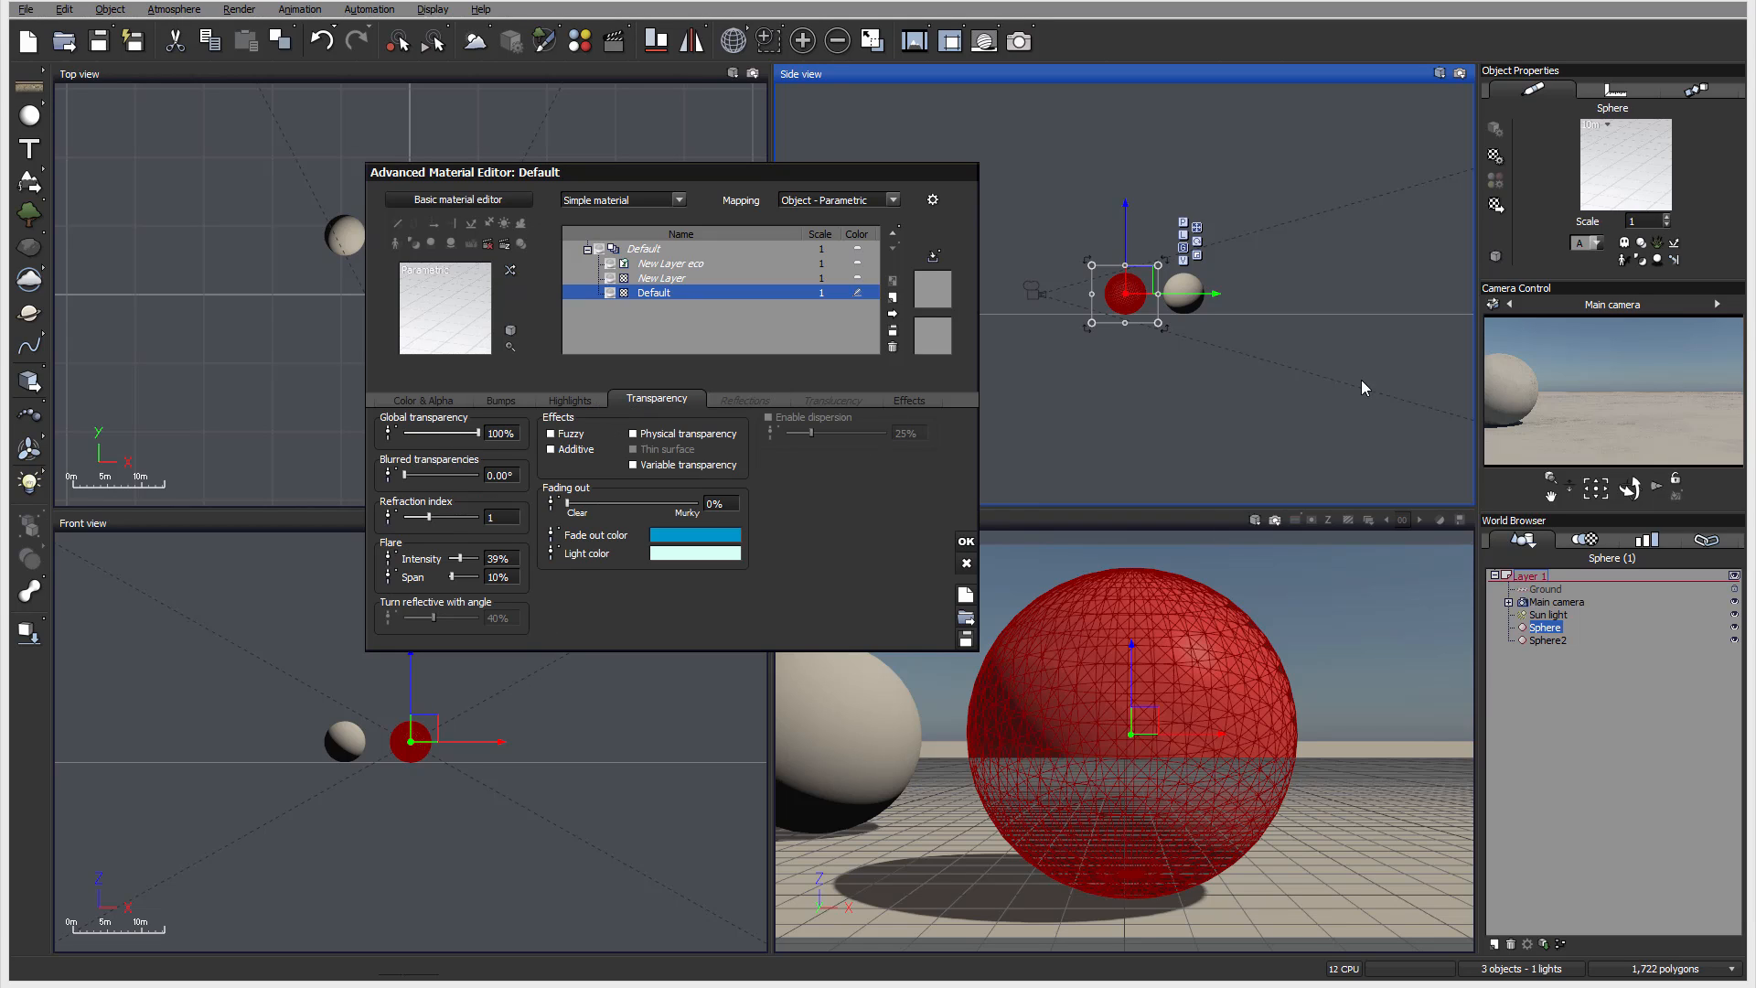
# - Set the material's refraction index to 1.33 and refresh the main camera preview
pyautogui.rightClick(1642, 351)
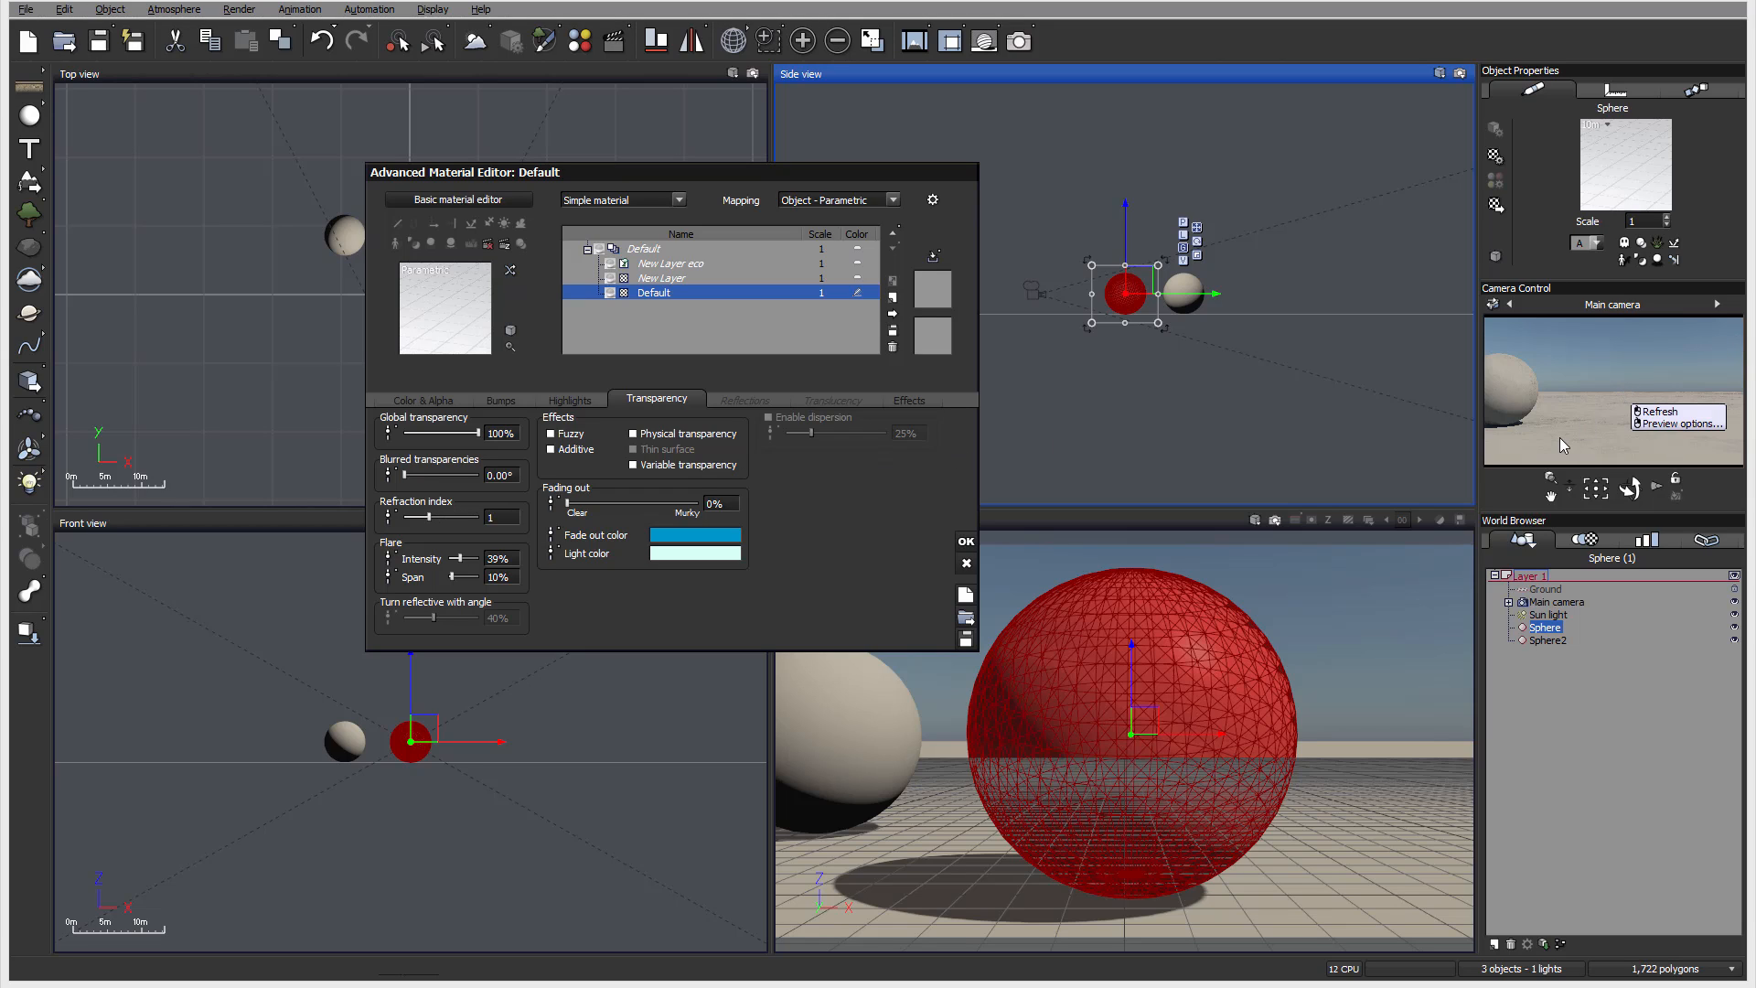
pyautogui.click(515, 518)
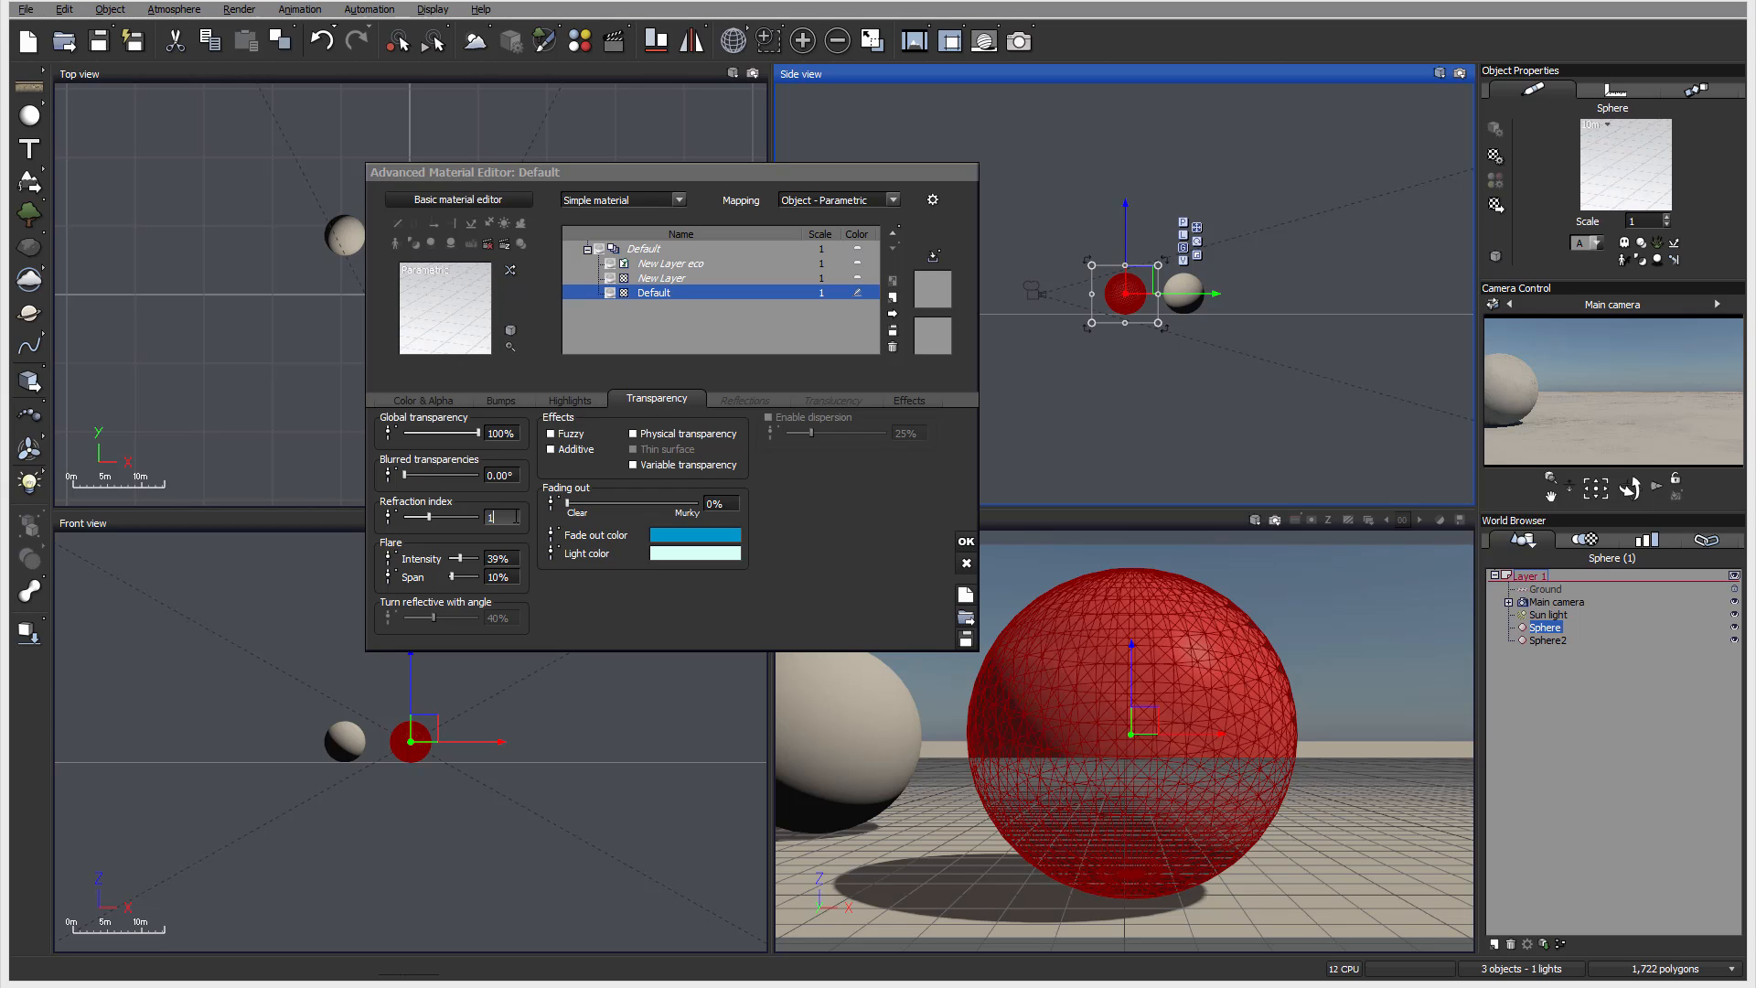
pyautogui.write('.33')
pyautogui.press('Return')
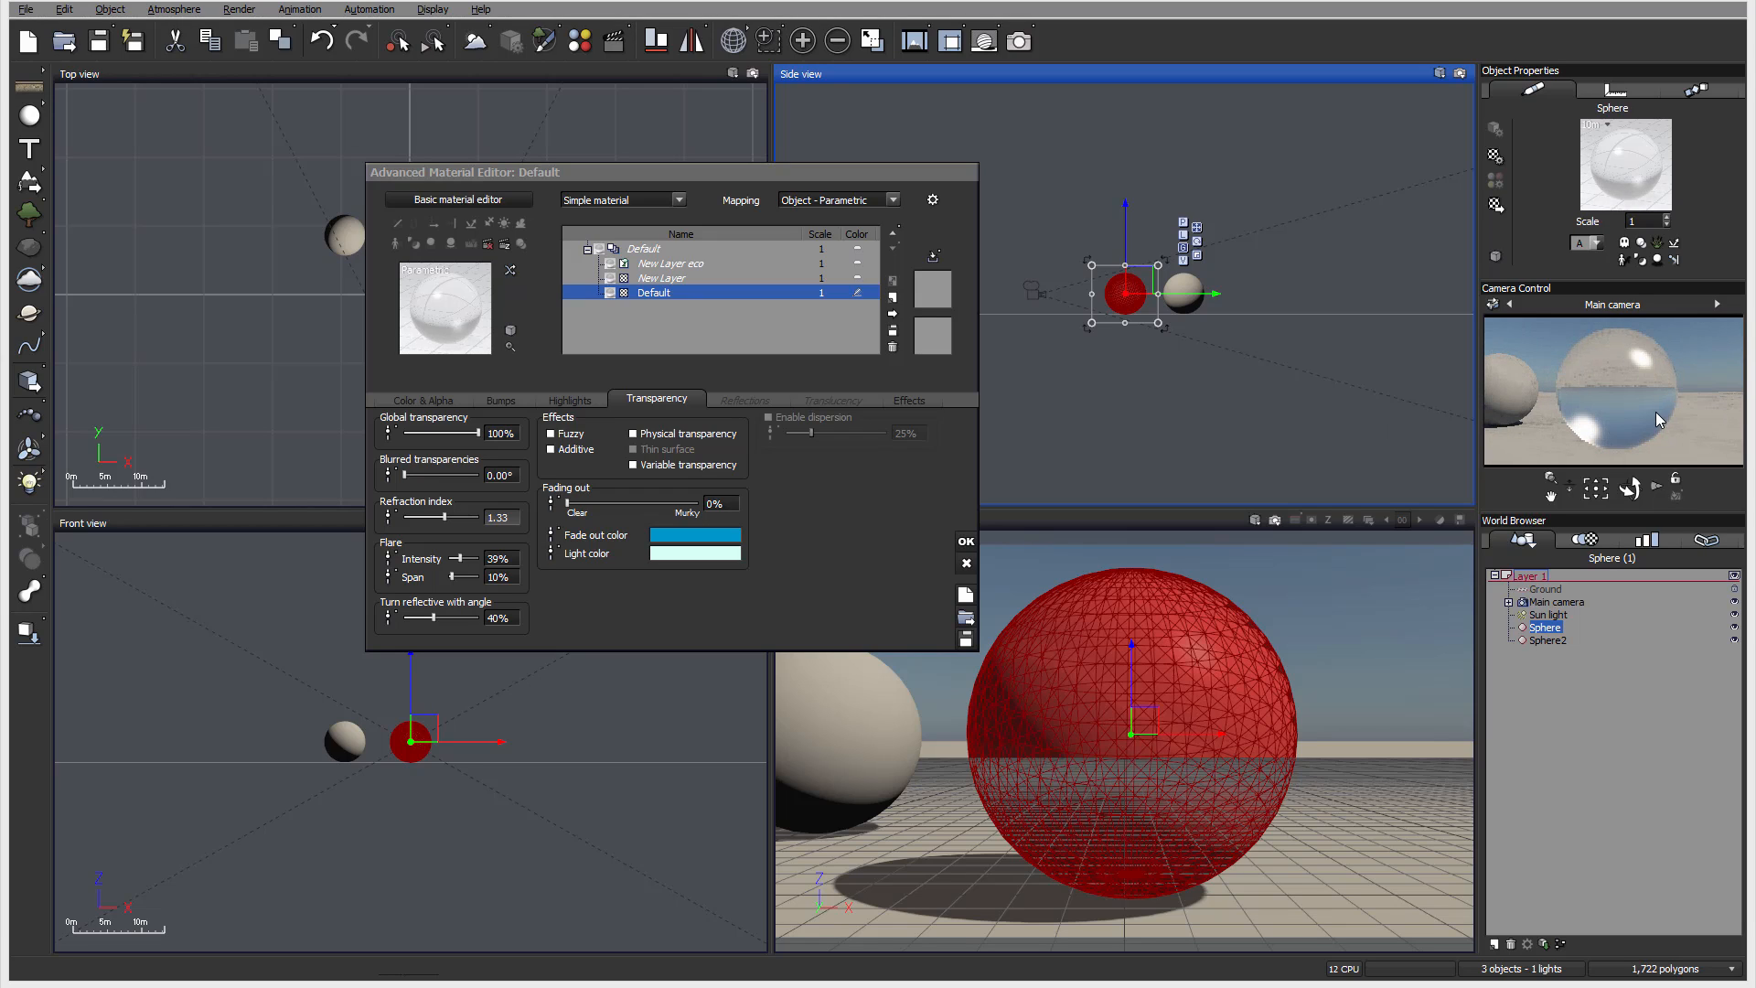
pyautogui.rightClick(1643, 379)
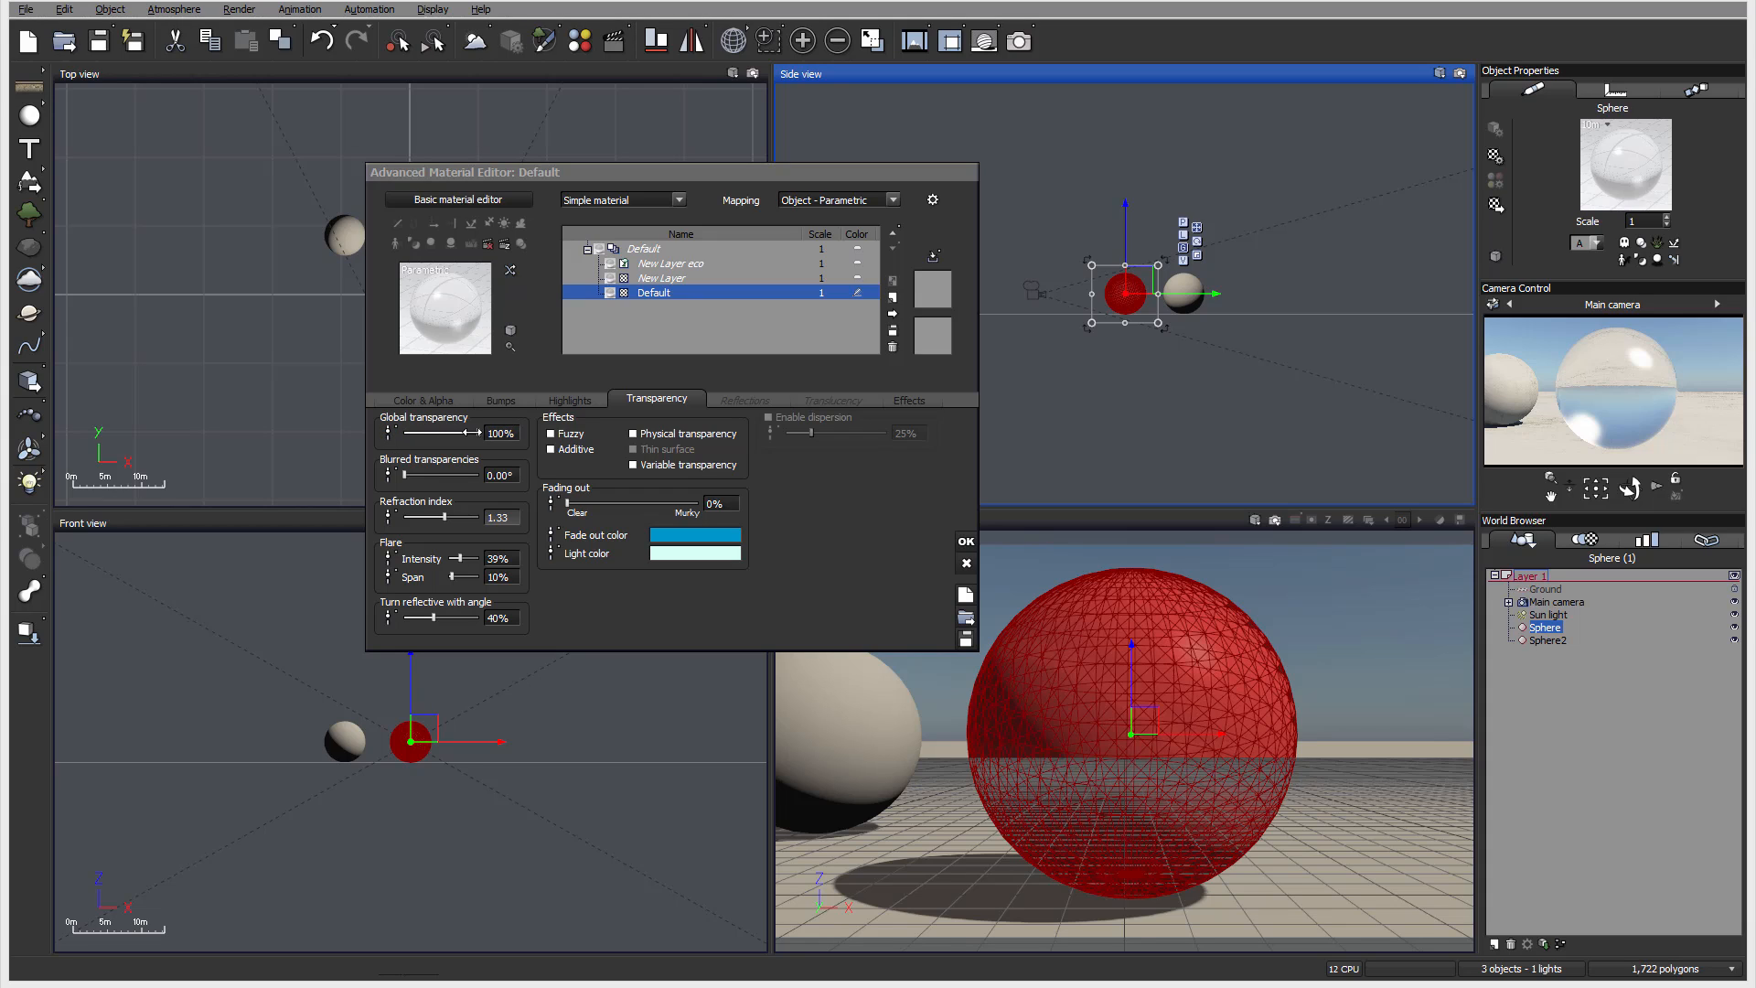
# - Try global transparency at 49% and 74%, and return it to 100%
pyautogui.moveTo(470, 433)
pyautogui.mouseDown()
pyautogui.moveTo(407, 434)
pyautogui.moveTo(435, 434)
pyautogui.mouseUp()
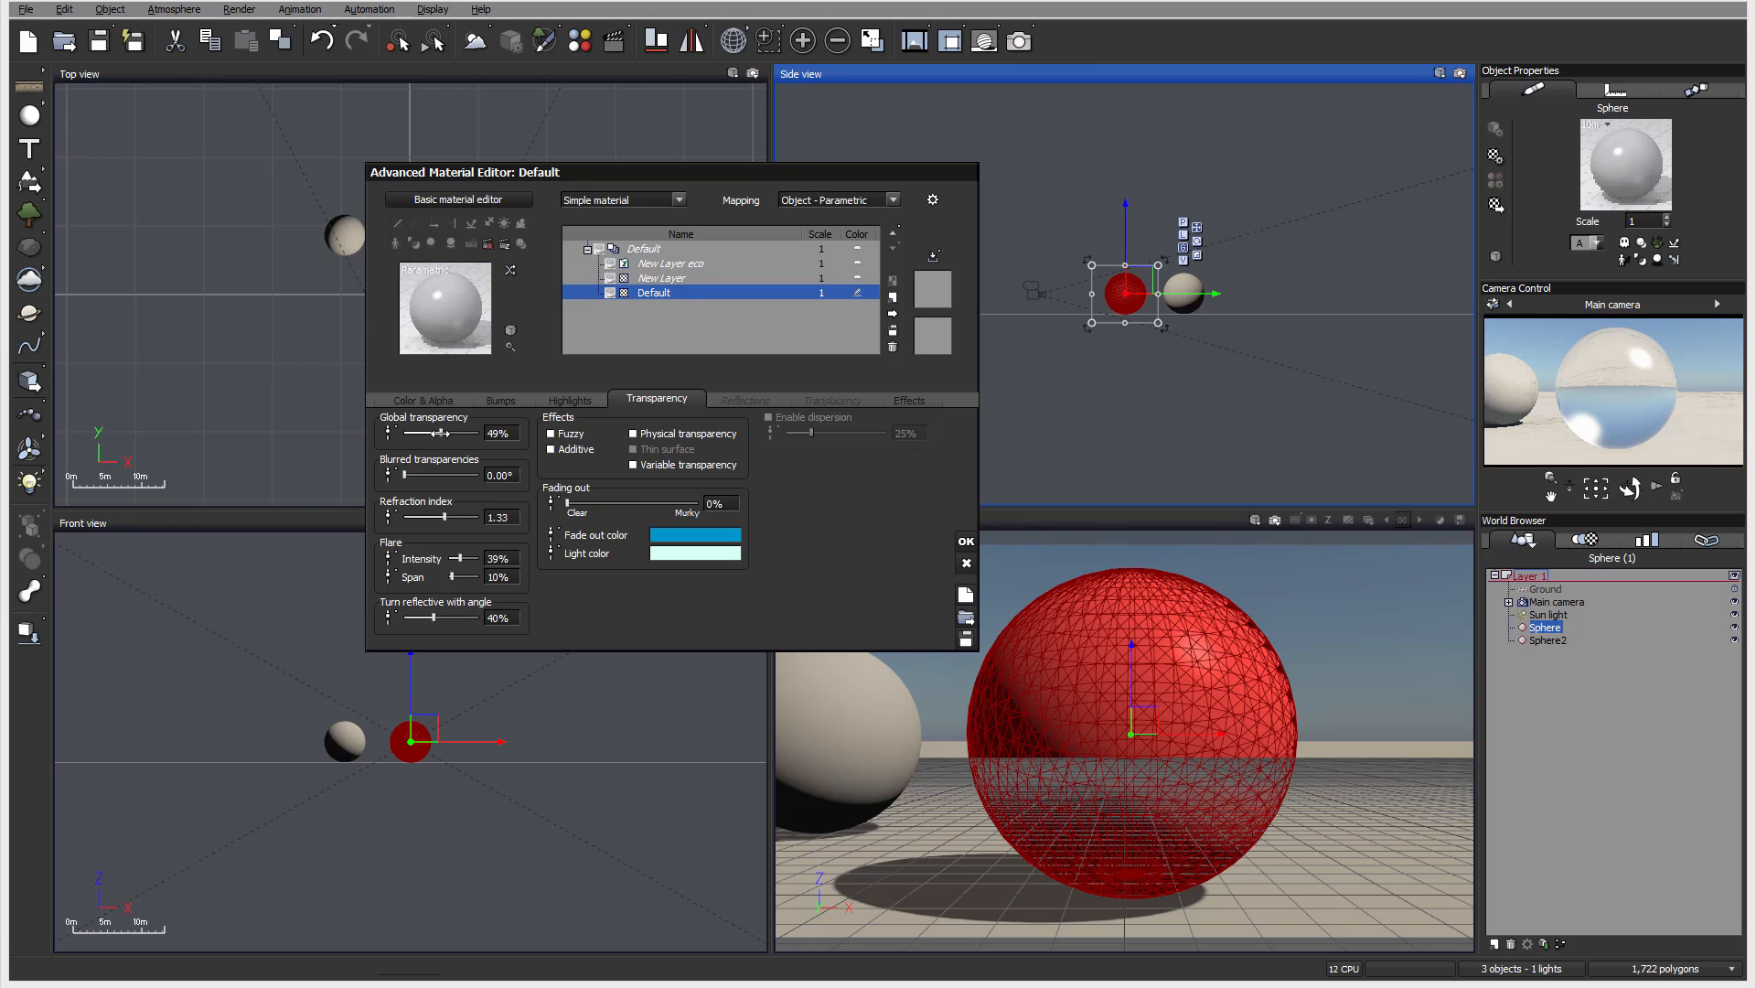
pyautogui.moveTo(458, 434); pyautogui.dragTo(460, 433)
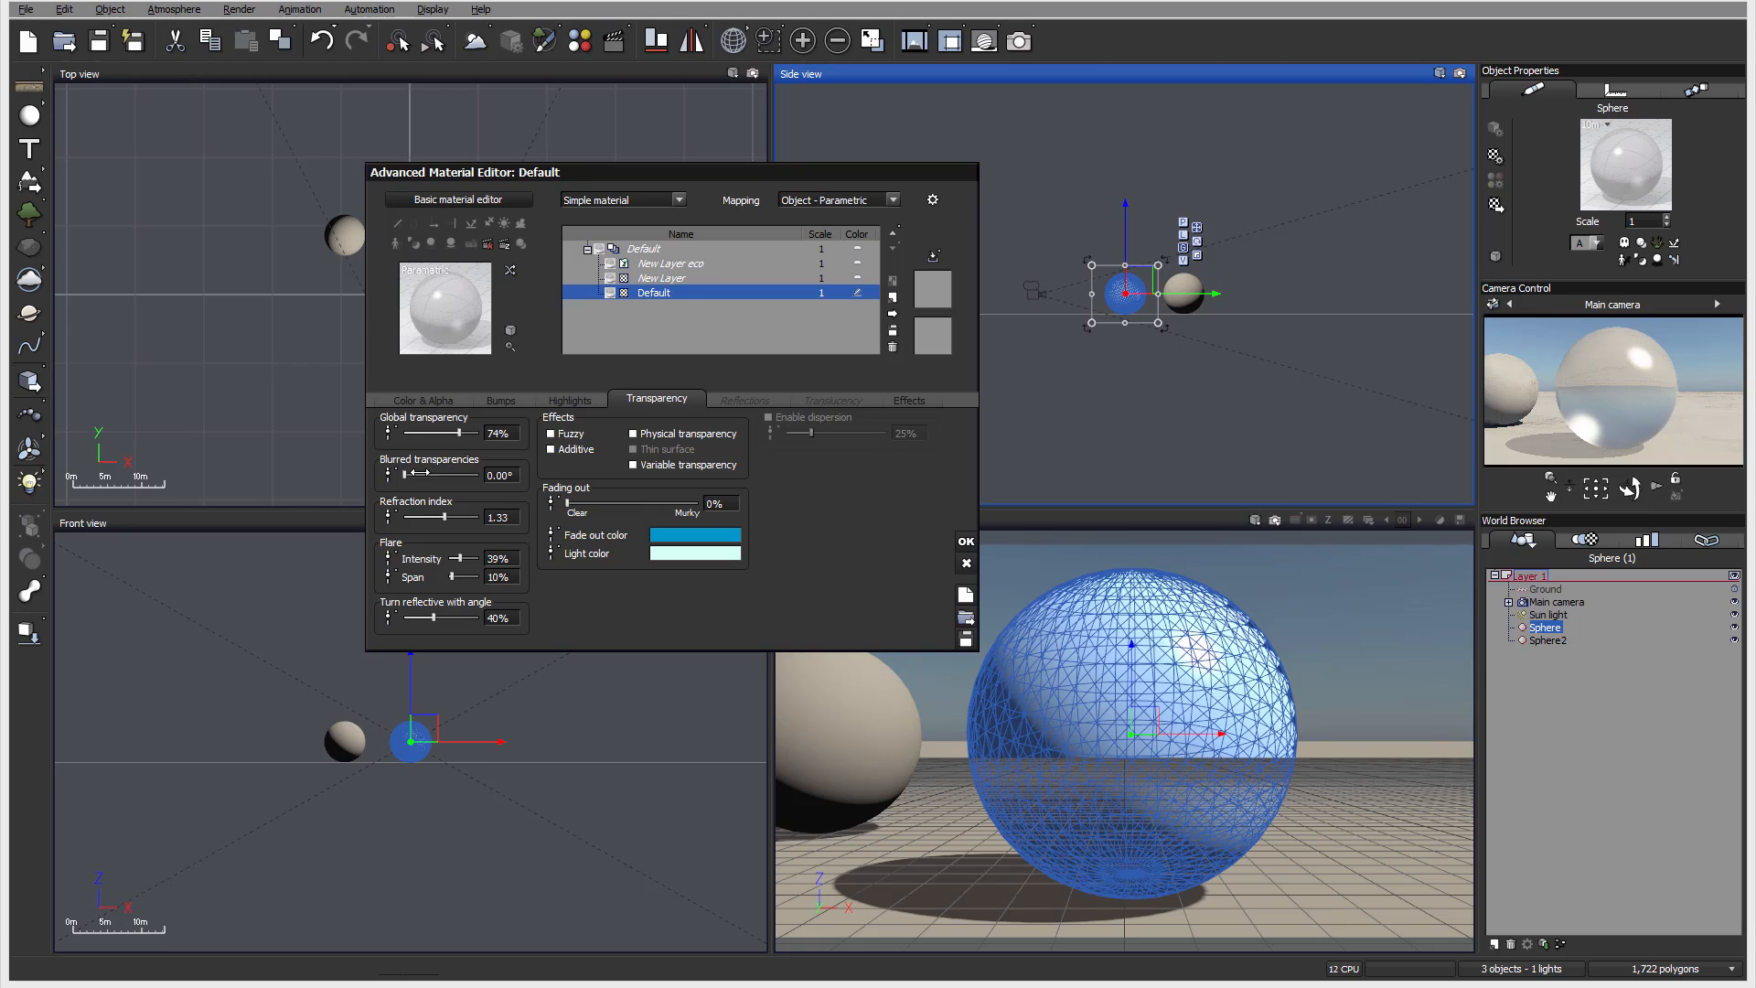
pyautogui.moveTo(471, 432); pyautogui.dragTo(542, 440)
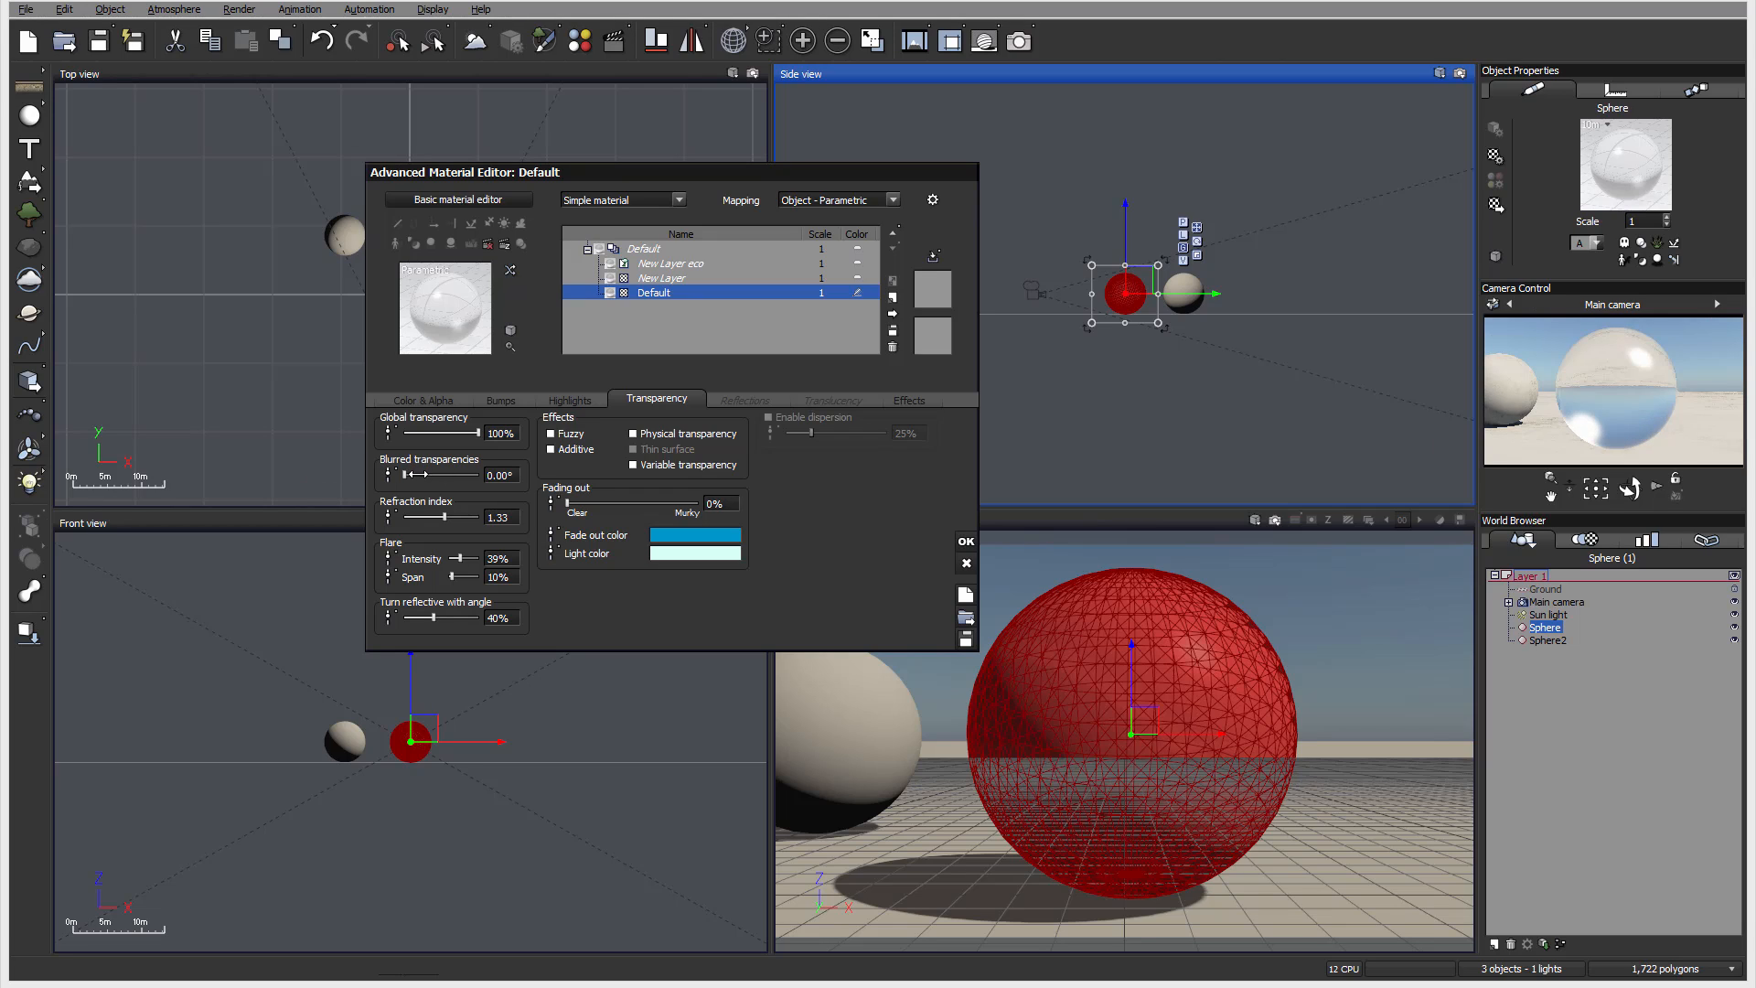
# - Set the blurred transparencies to 1.58° and accept the sphere's material
pyautogui.moveTo(419, 474); pyautogui.dragTo(474, 477)
pyautogui.click(965, 542)
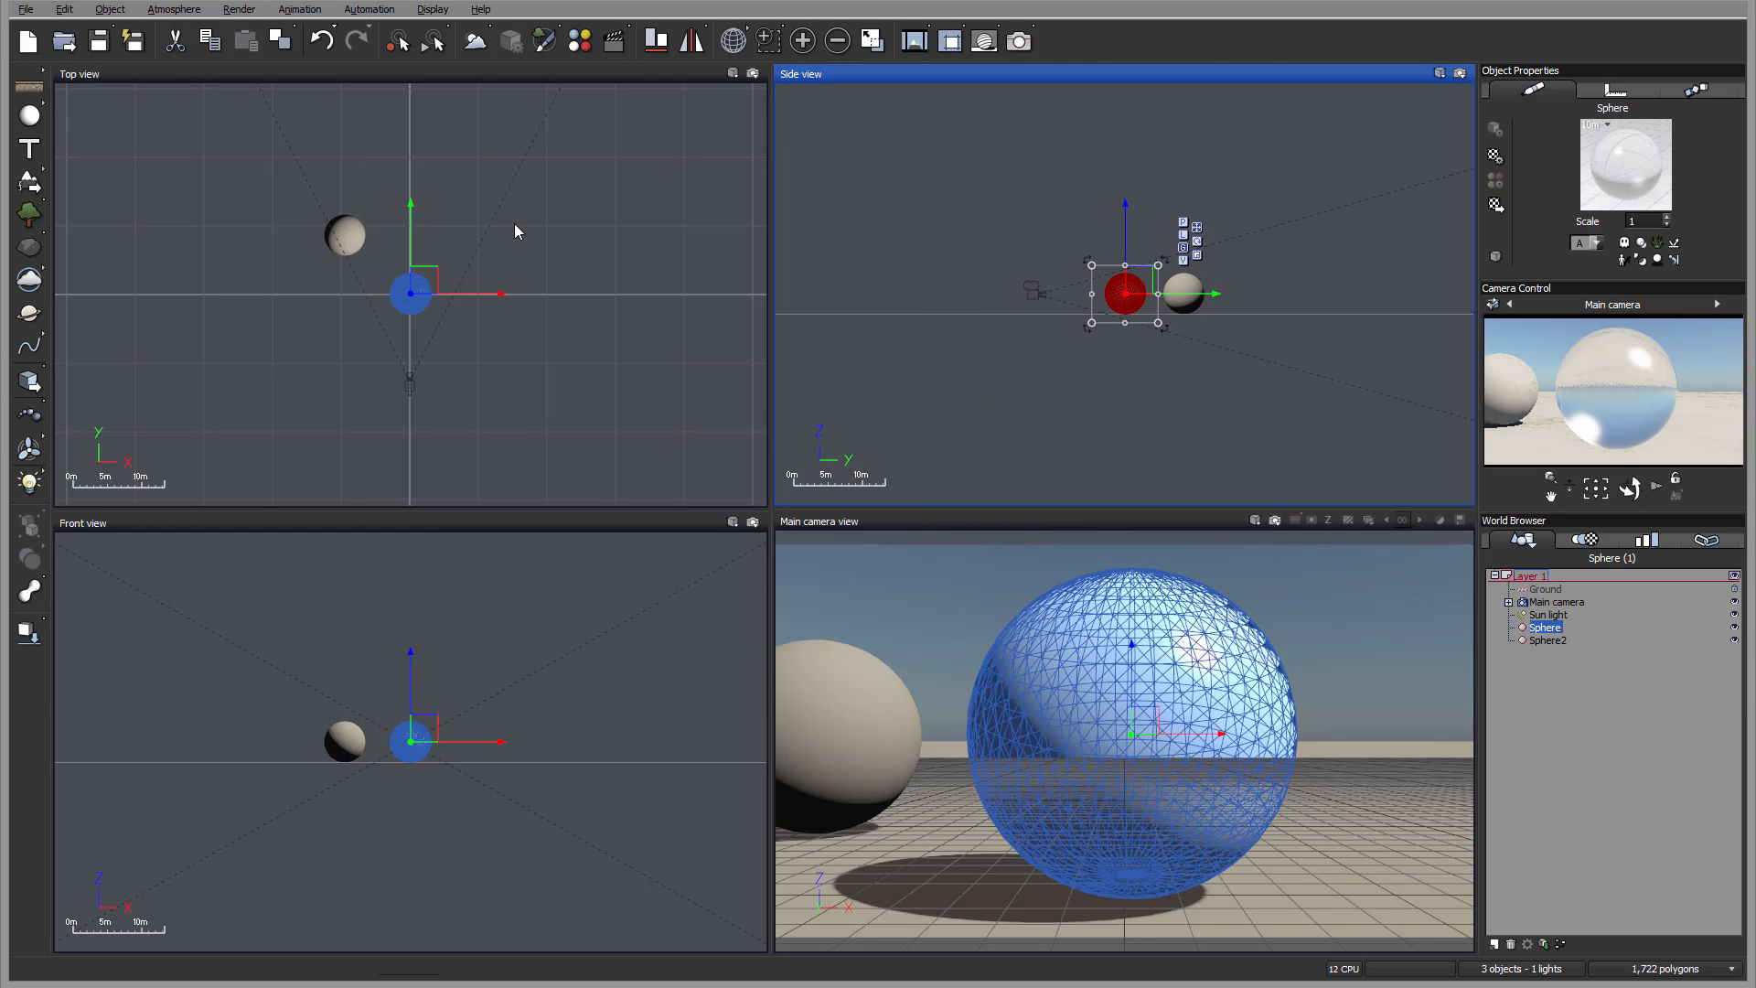
# - Add a 3D text object reading VUE 2015 and assign it a glossy red material
pyautogui.click(30, 151)
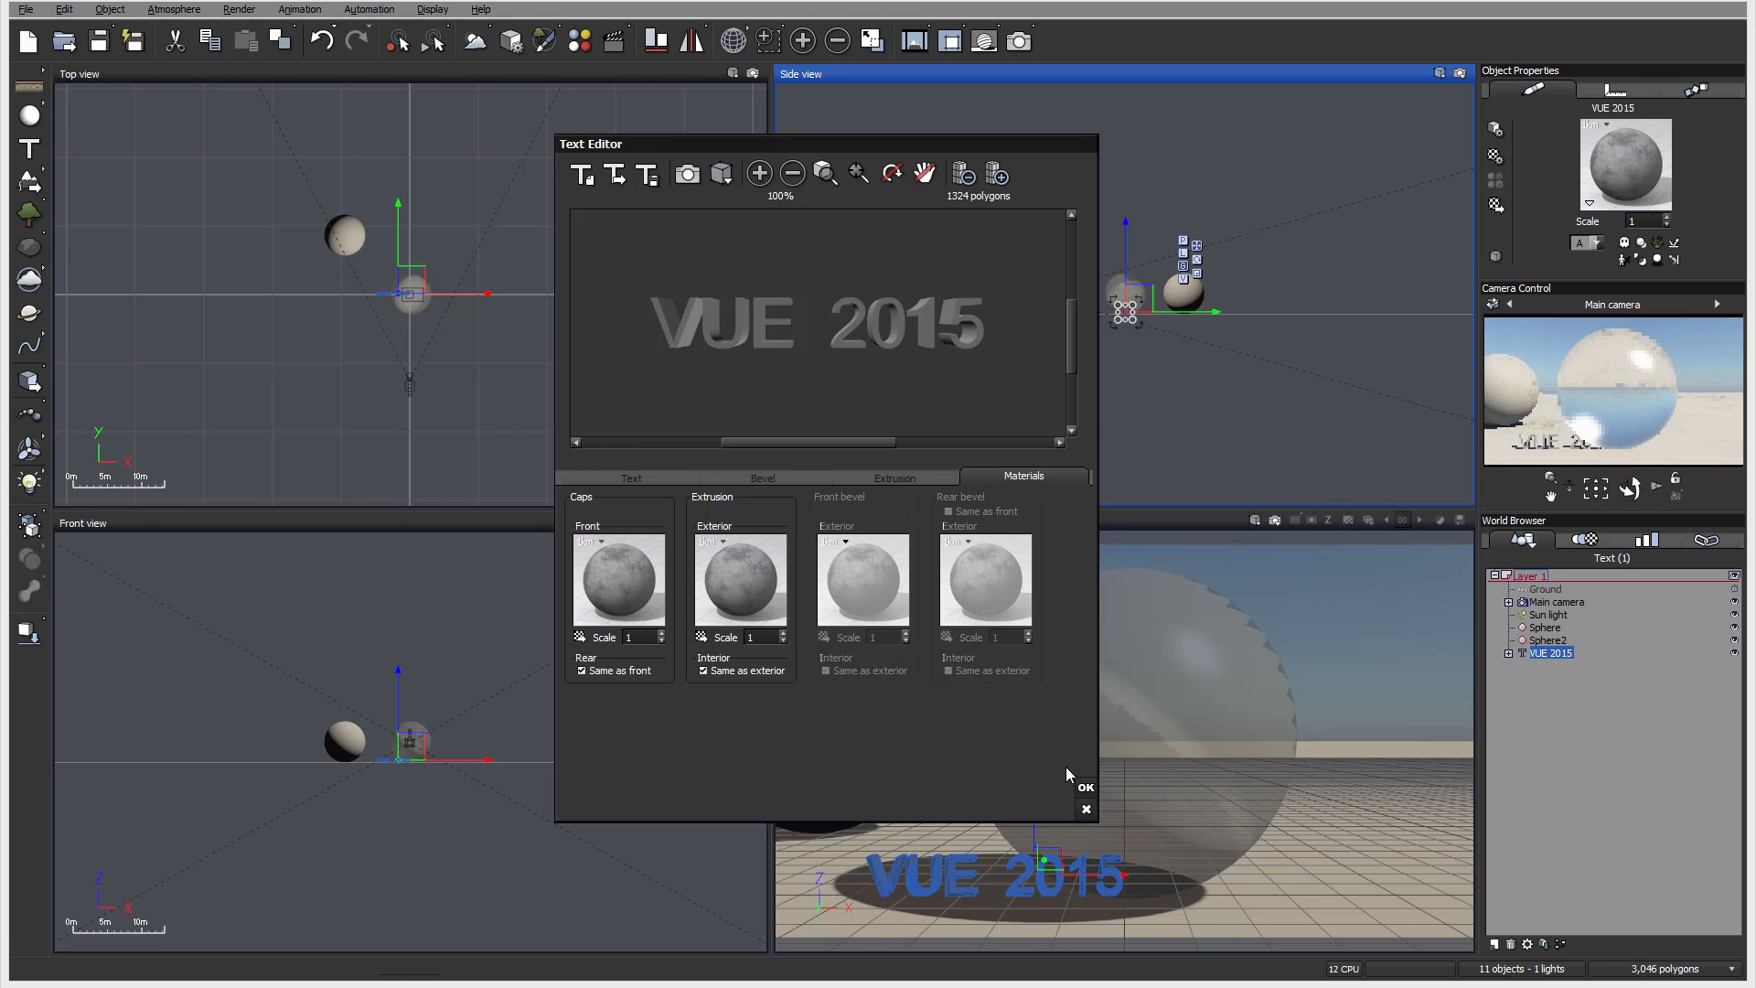
pyautogui.click(1085, 789)
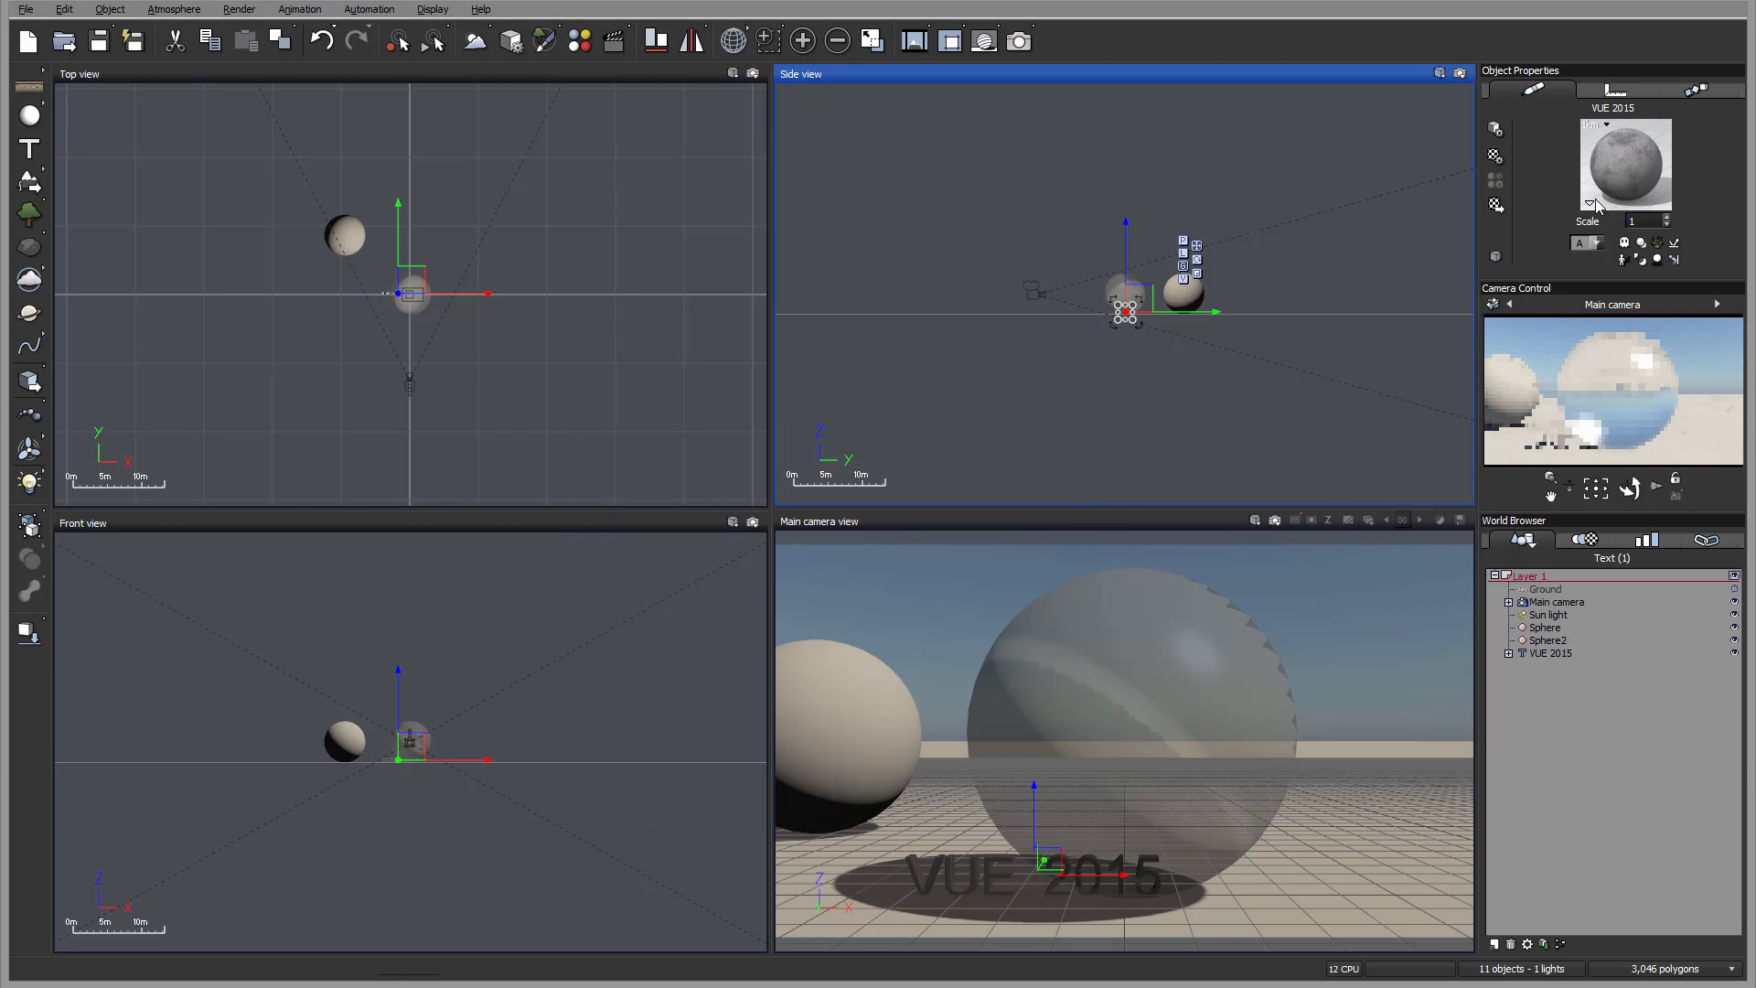
pyautogui.click(1496, 205)
pyautogui.doubleClick(606, 291)
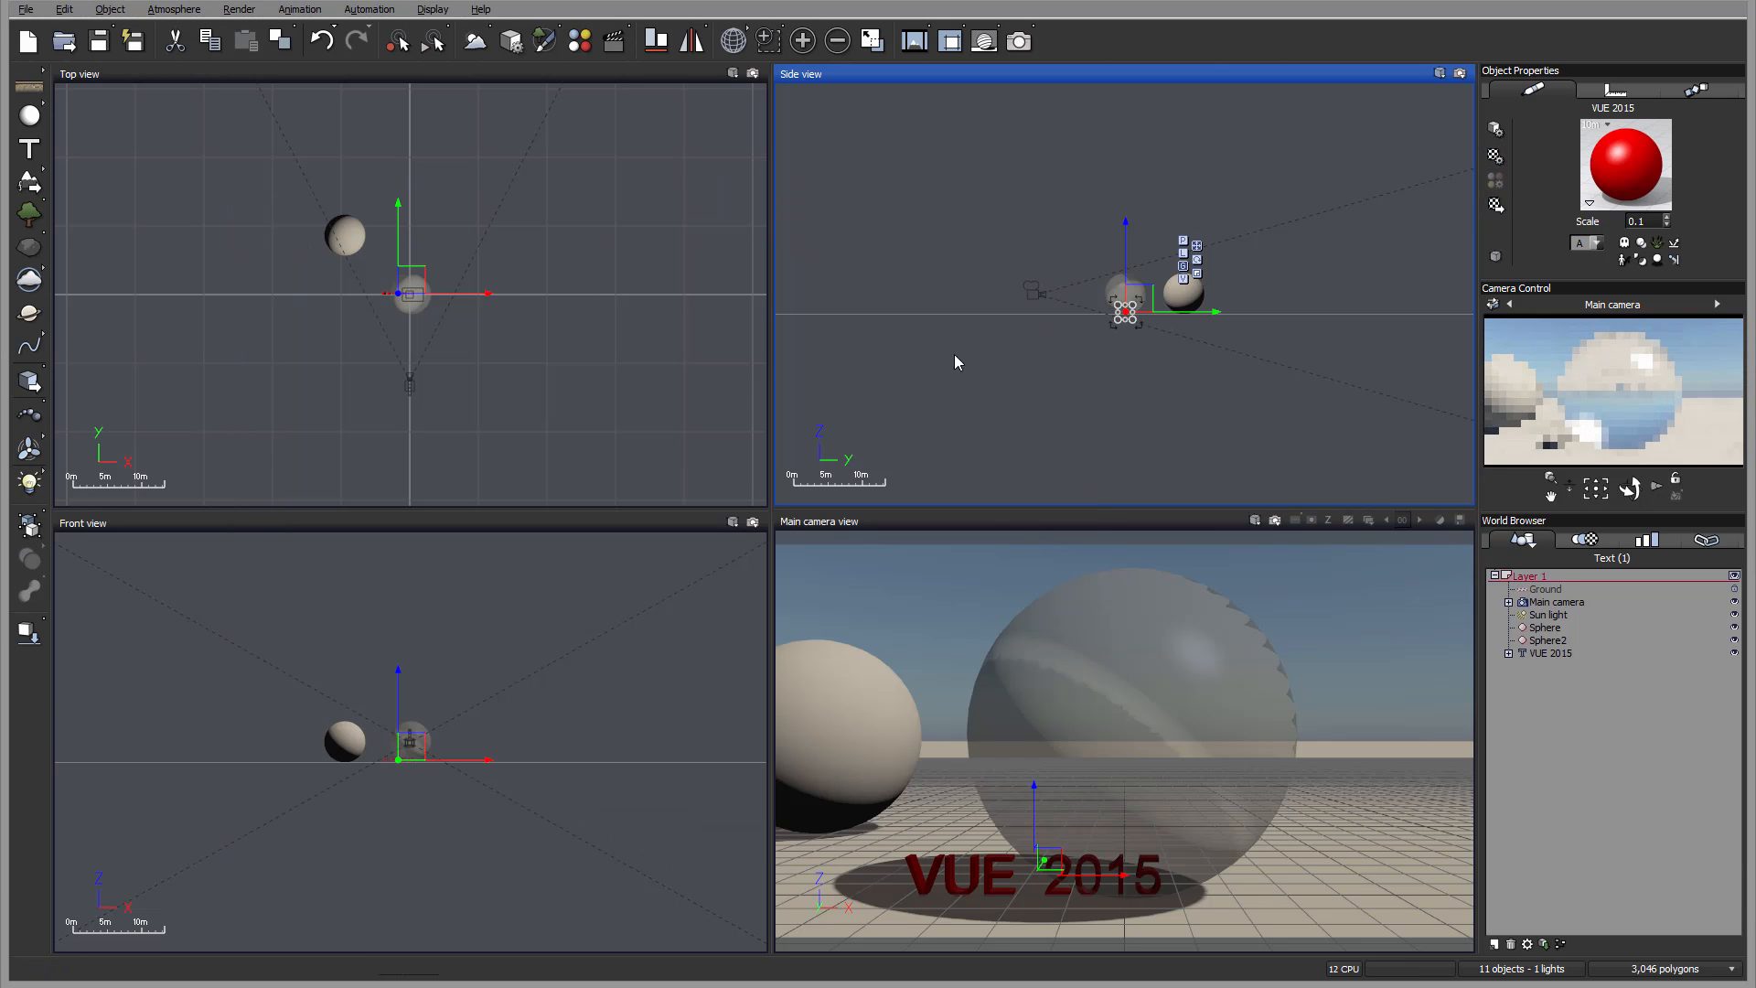
# - Move the VUE 2015 text behind the transparent sphere and raise it to about the sphere's mid-height
pyautogui.click(1567, 655)
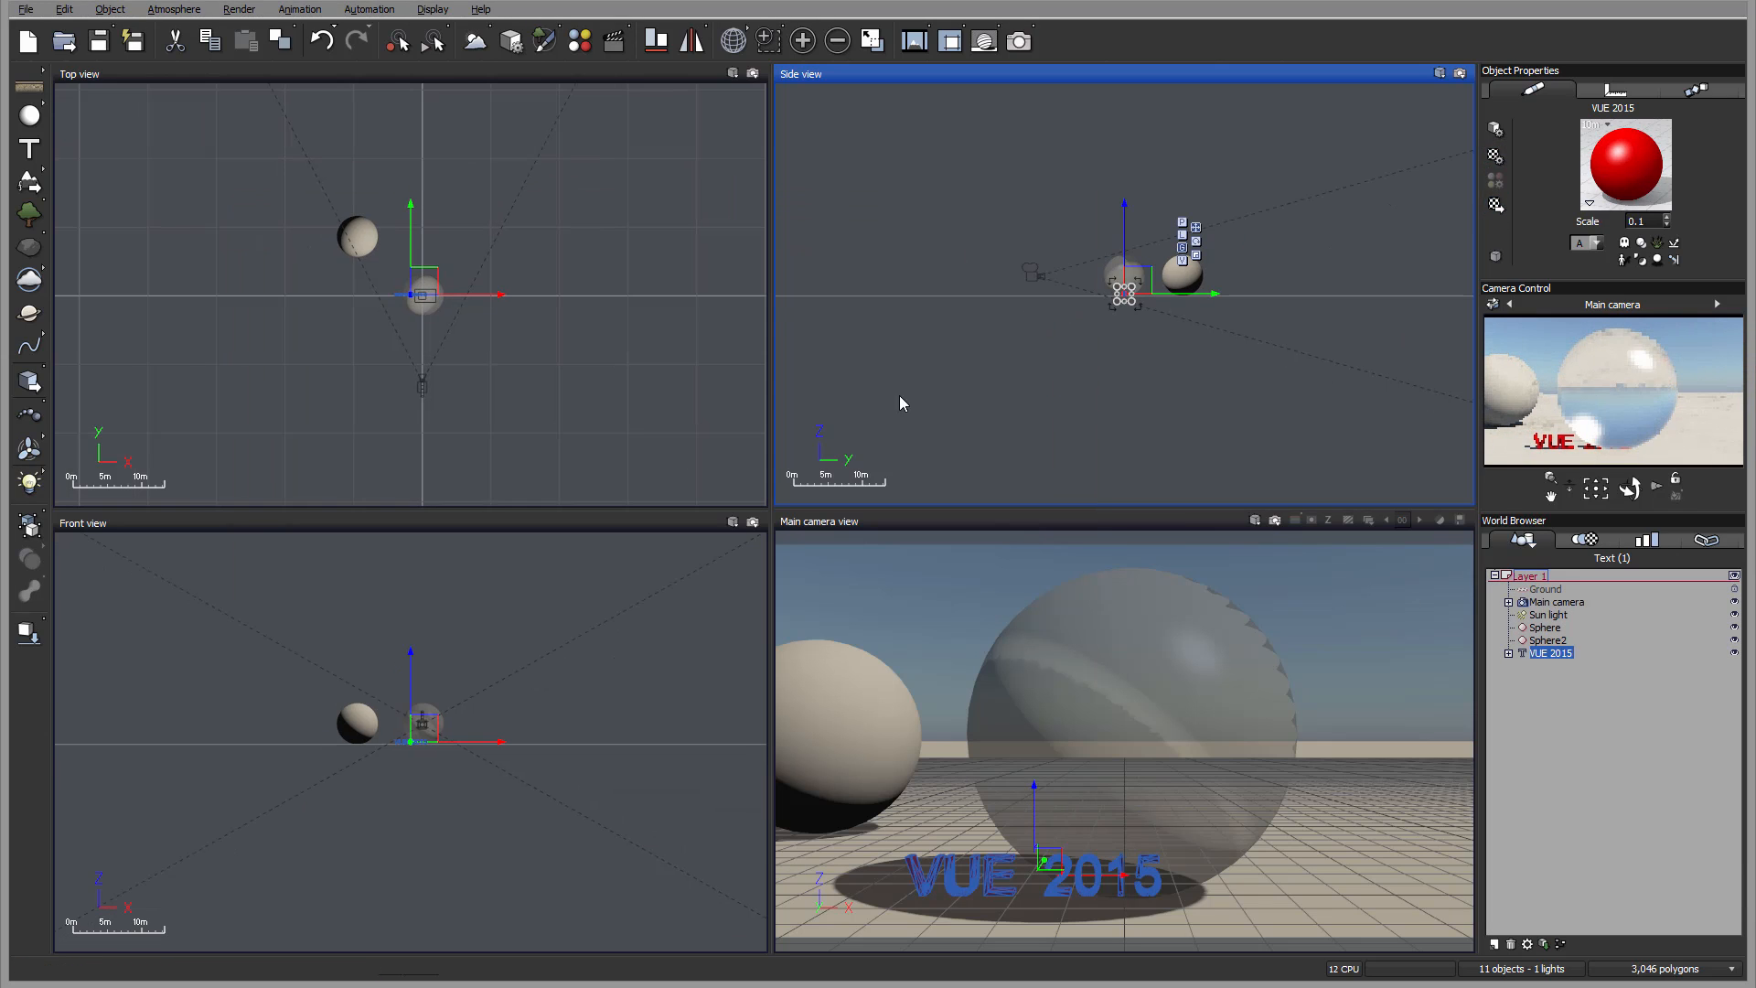
pyautogui.moveTo(425, 276); pyautogui.dragTo(439, 243)
pyautogui.moveTo(1181, 280); pyautogui.dragTo(1167, 275)
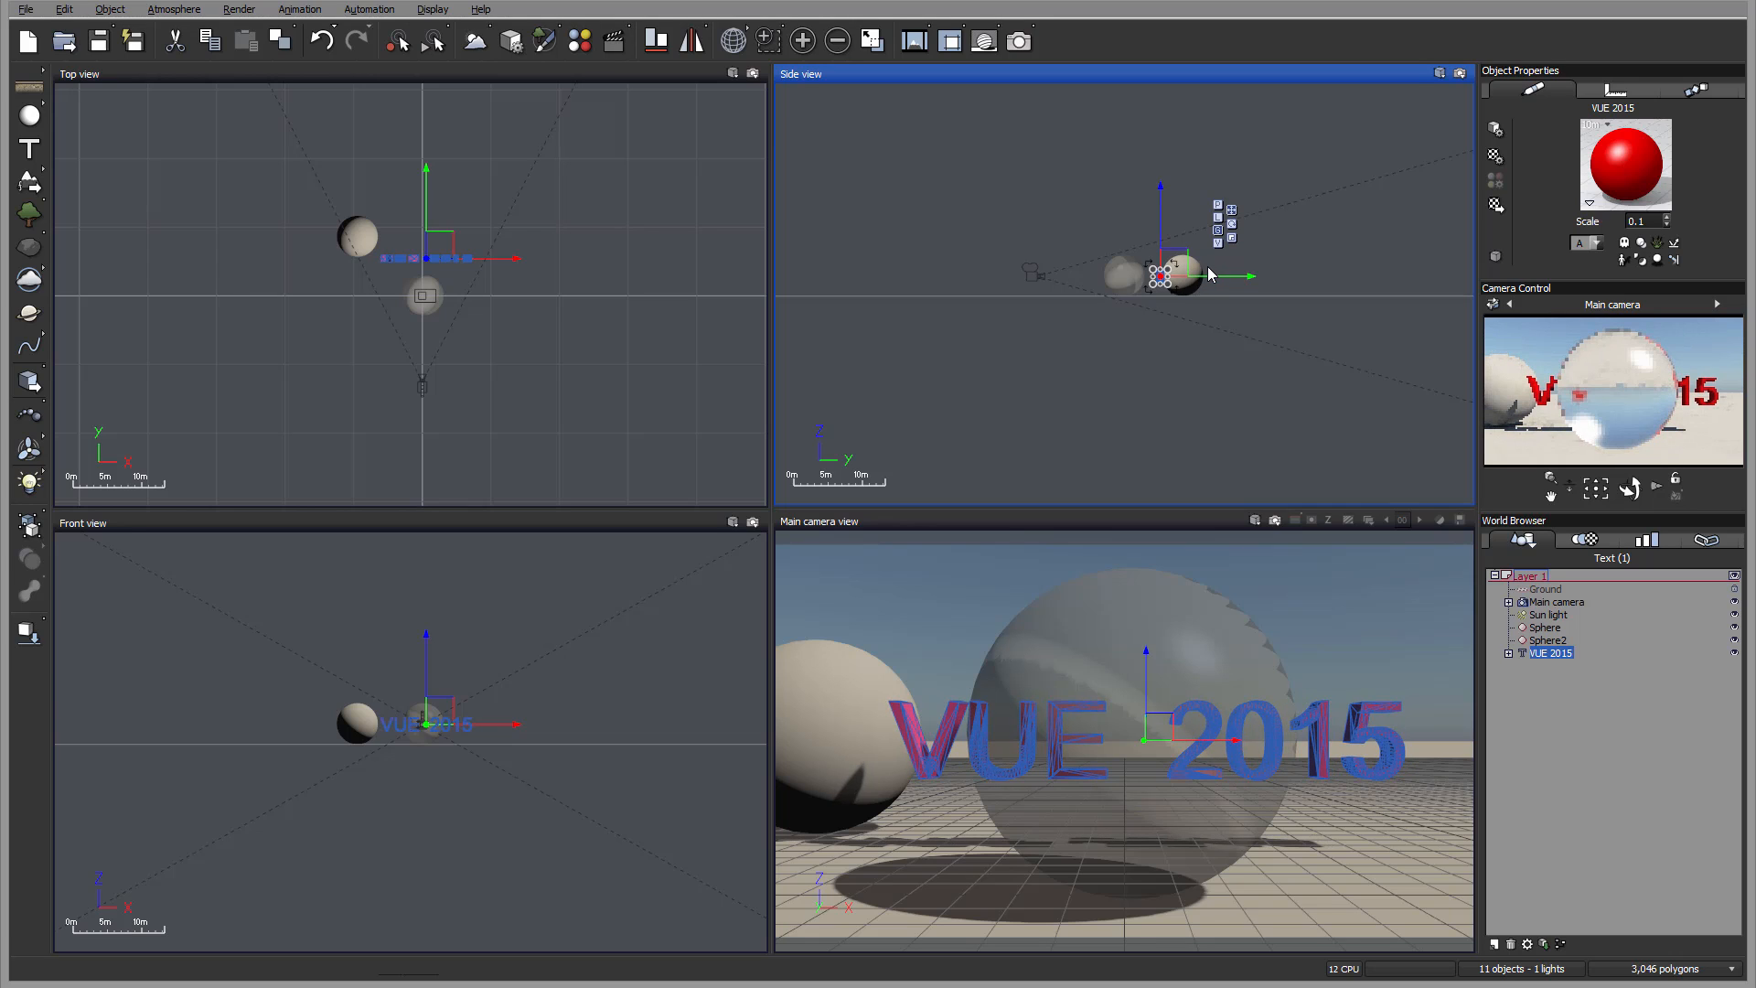
pyautogui.moveTo(443, 249); pyautogui.dragTo(443, 256)
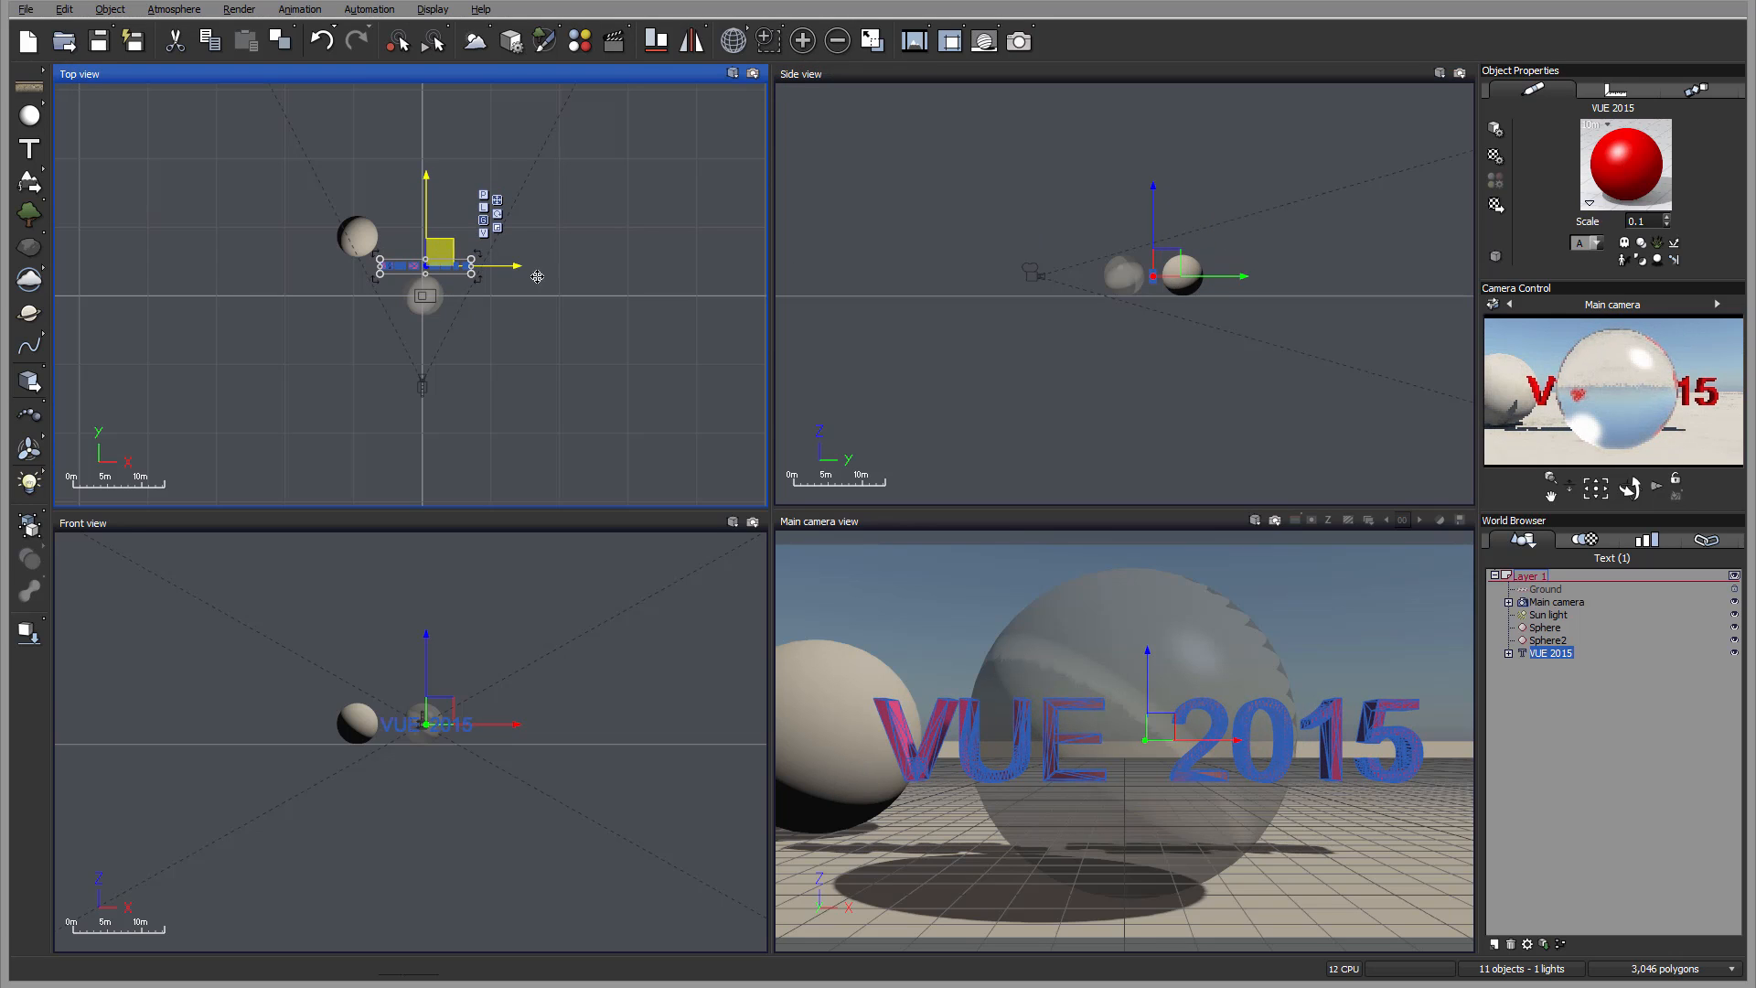
# - Render the scene to screen at Final quality and 800x450, ignoring the luminous materials warning, and close the render display
pyautogui.click(1019, 41)
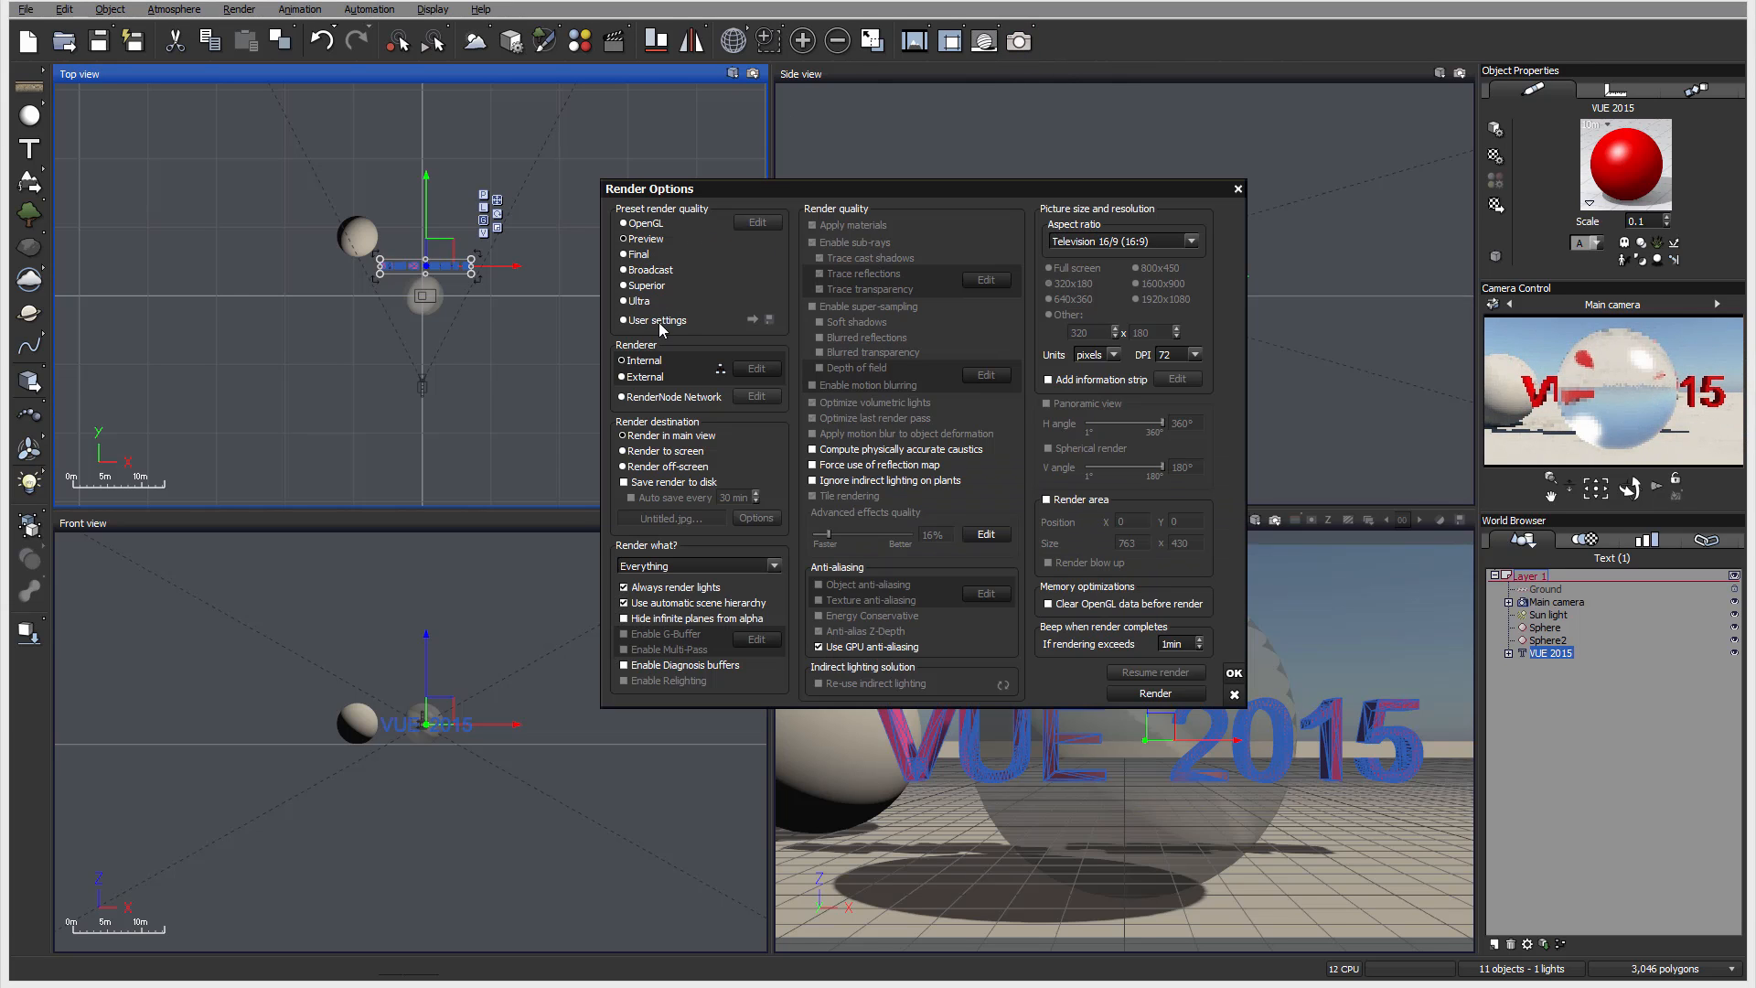
pyautogui.click(673, 453)
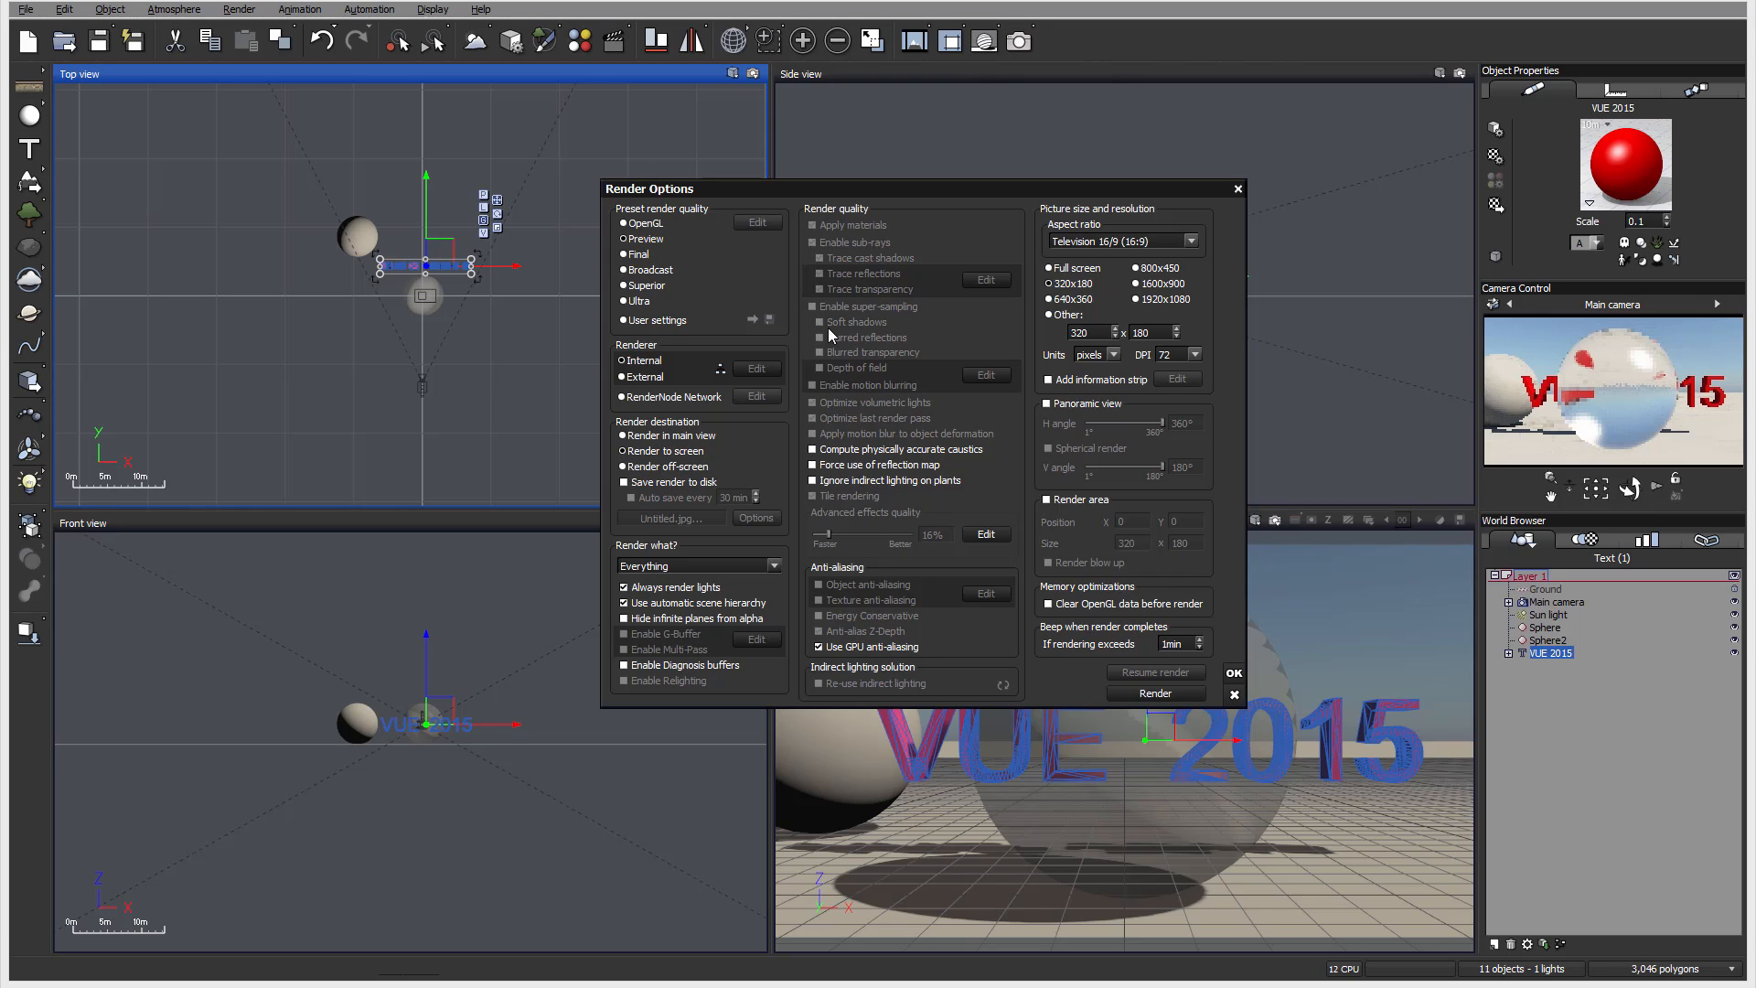
pyautogui.click(636, 257)
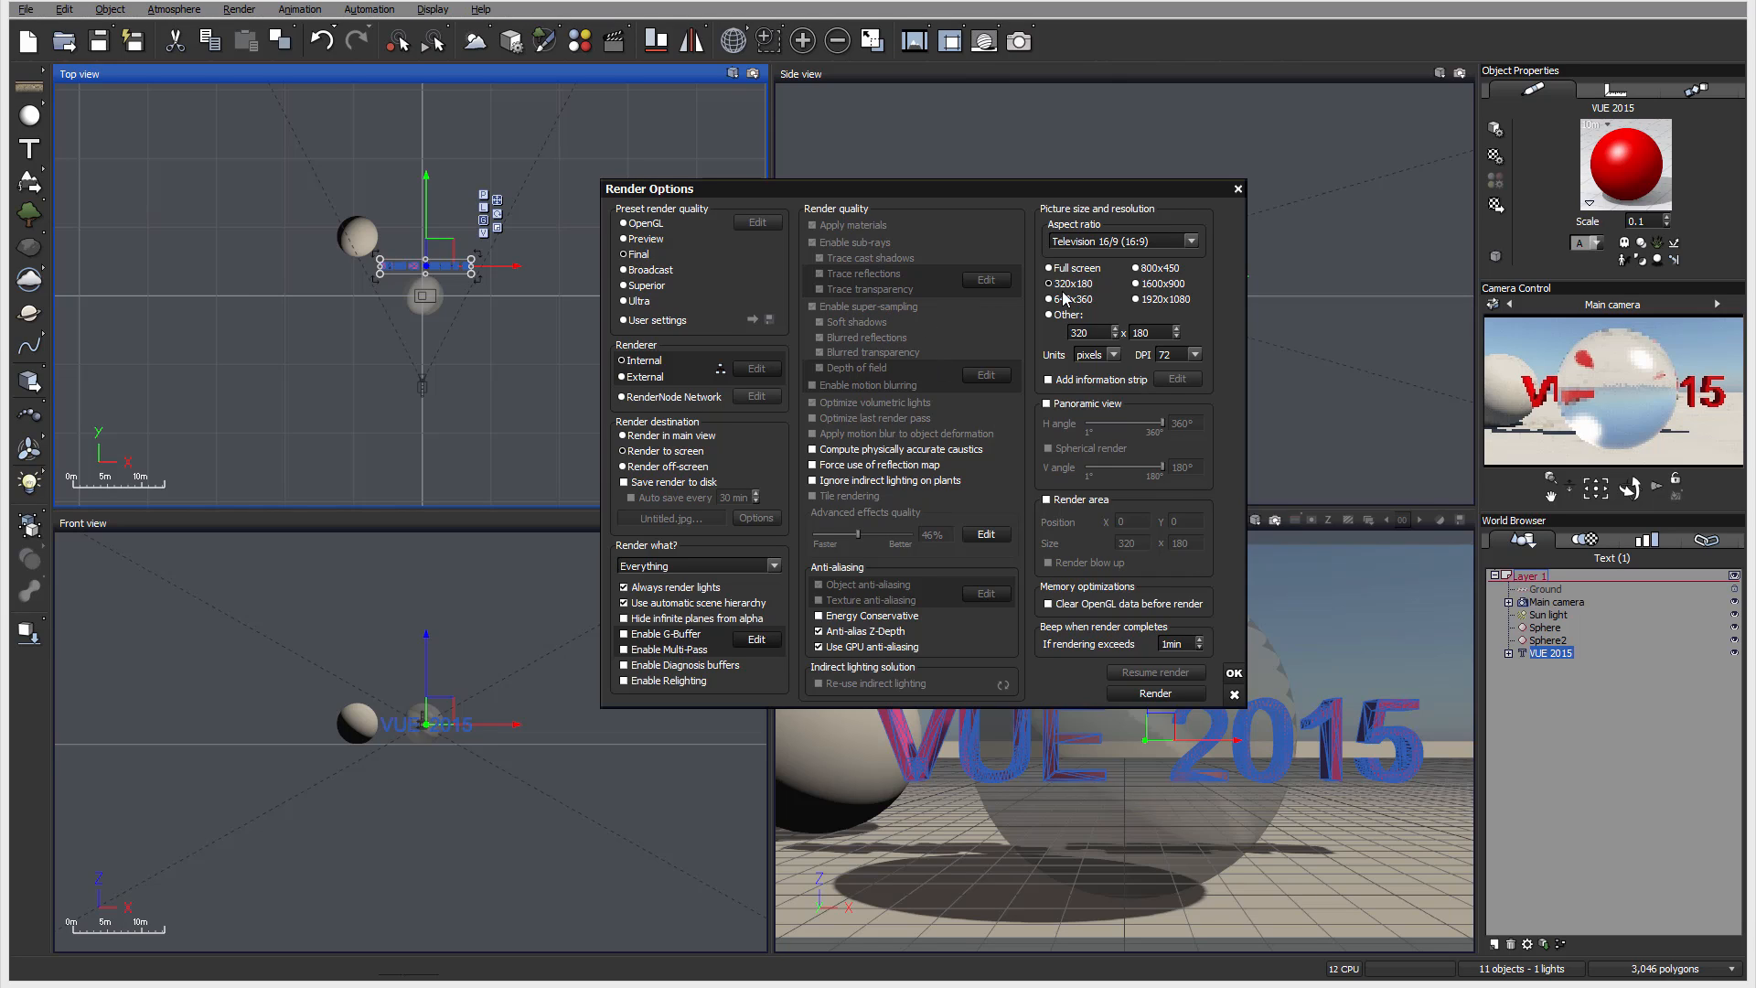
pyautogui.click(1150, 269)
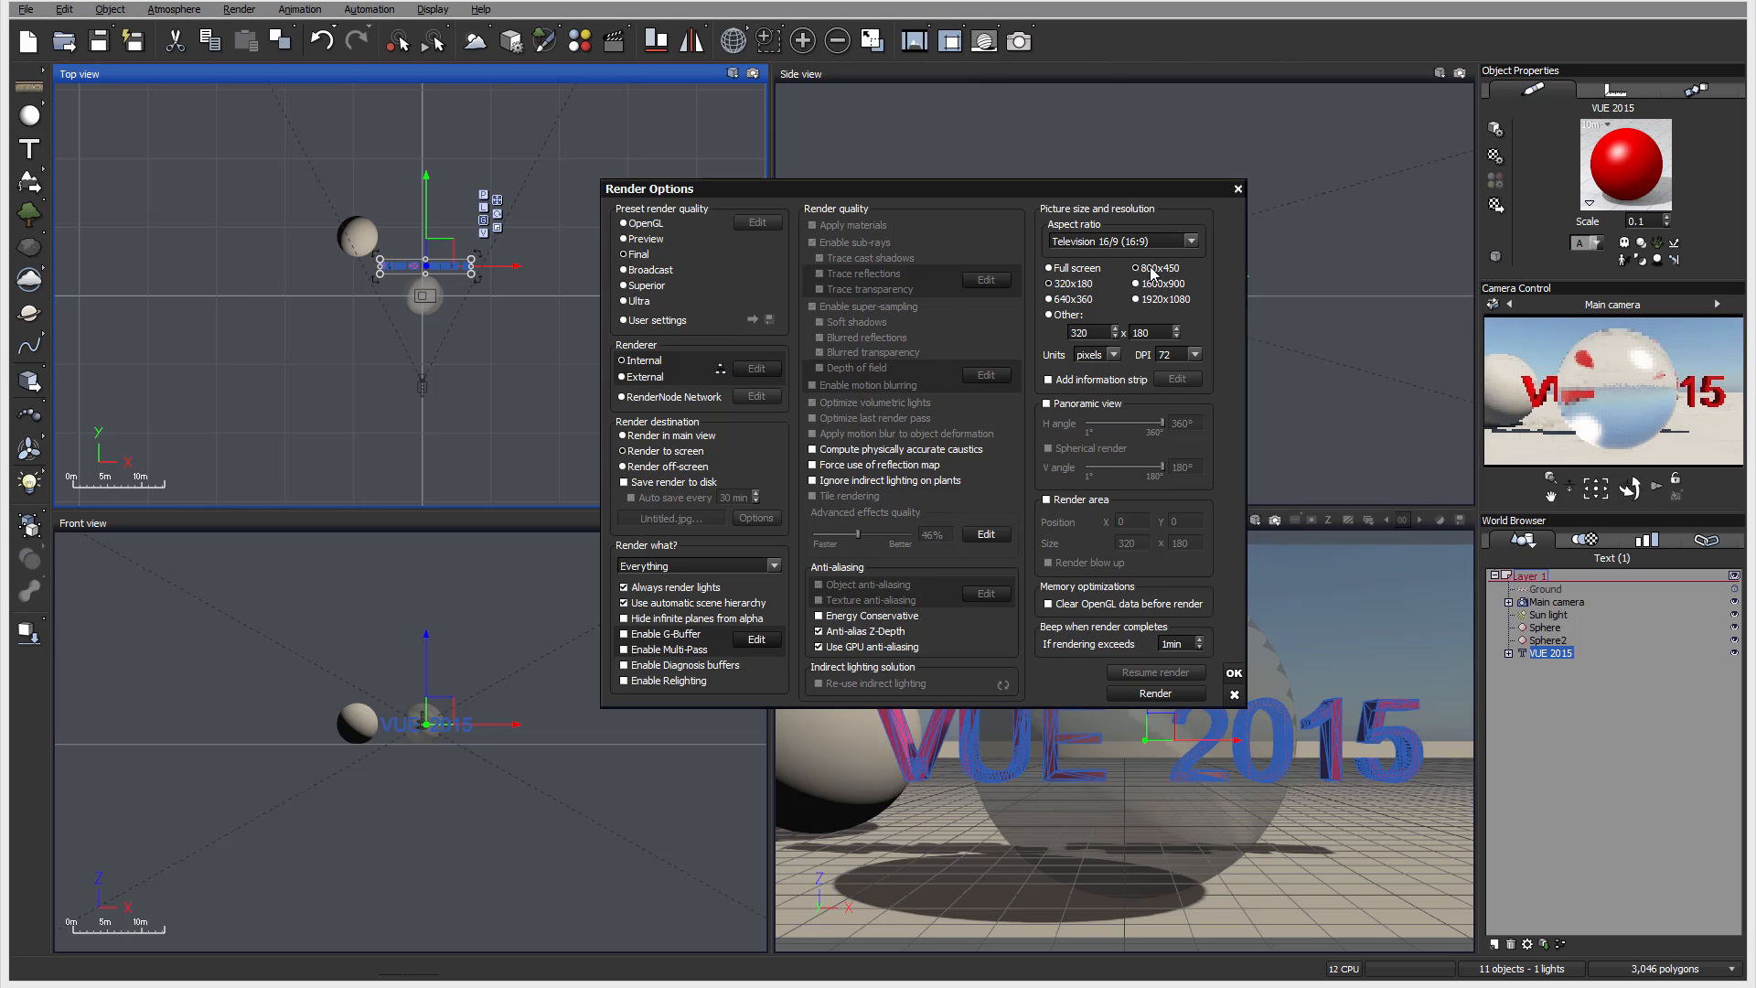
pyautogui.click(1181, 697)
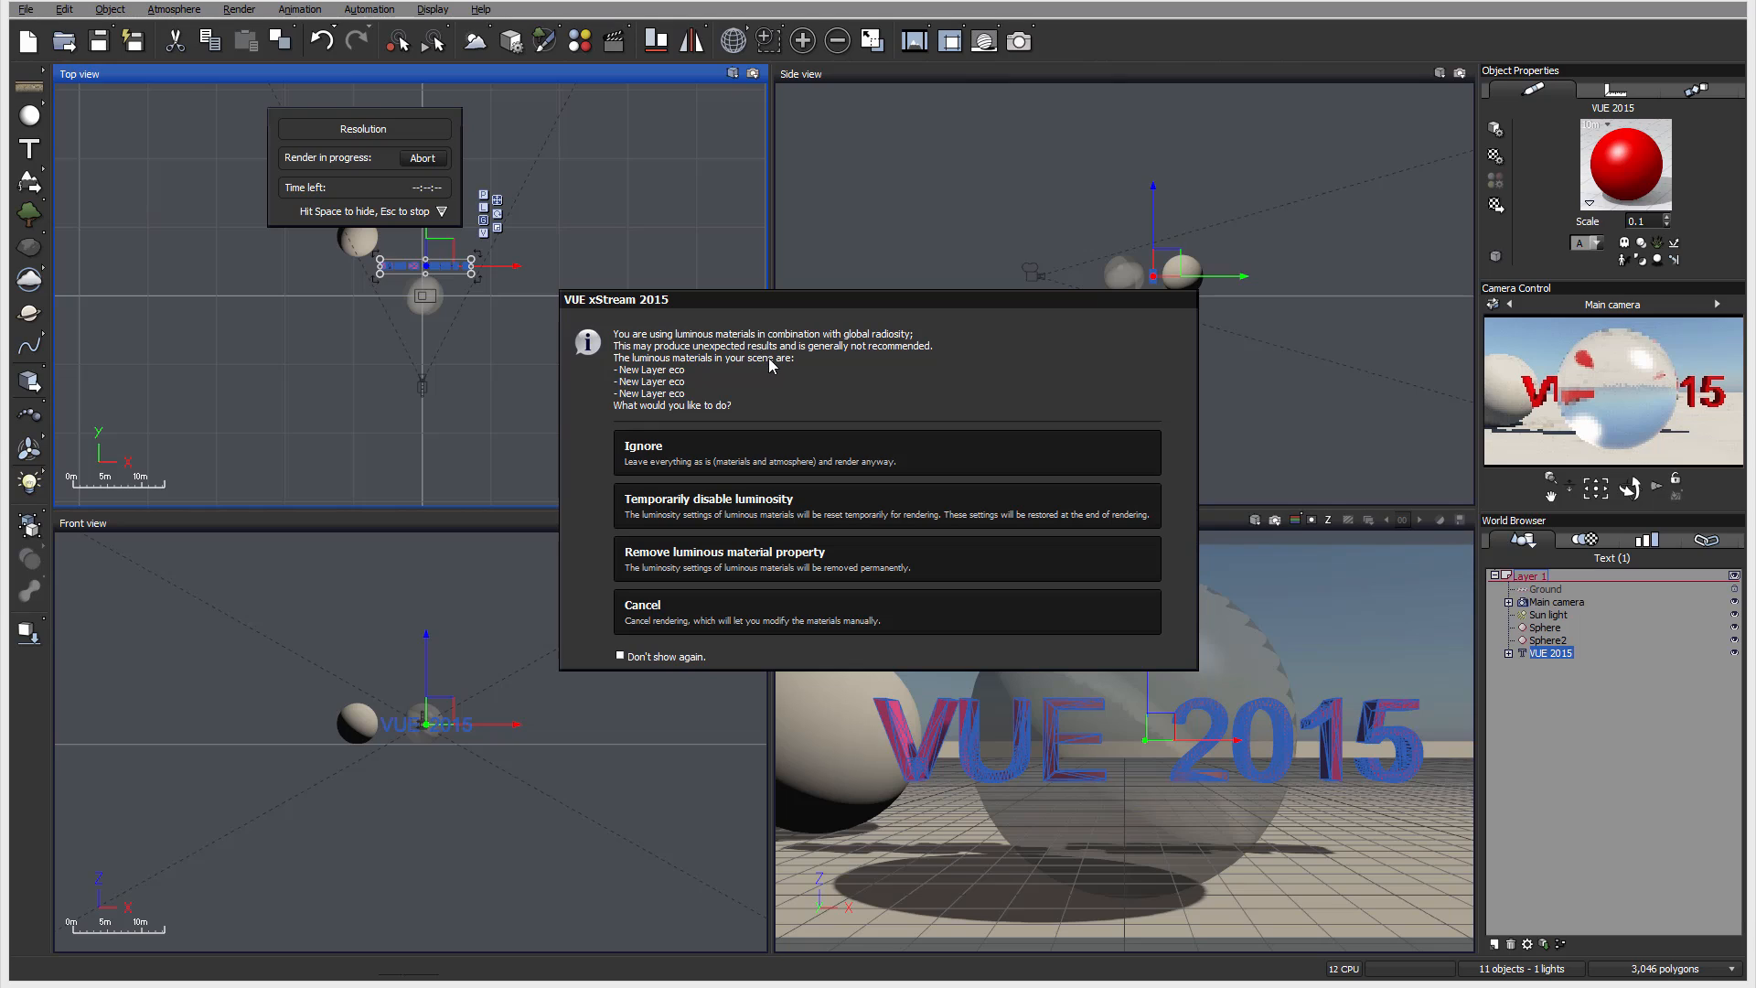
pyautogui.click(752, 455)
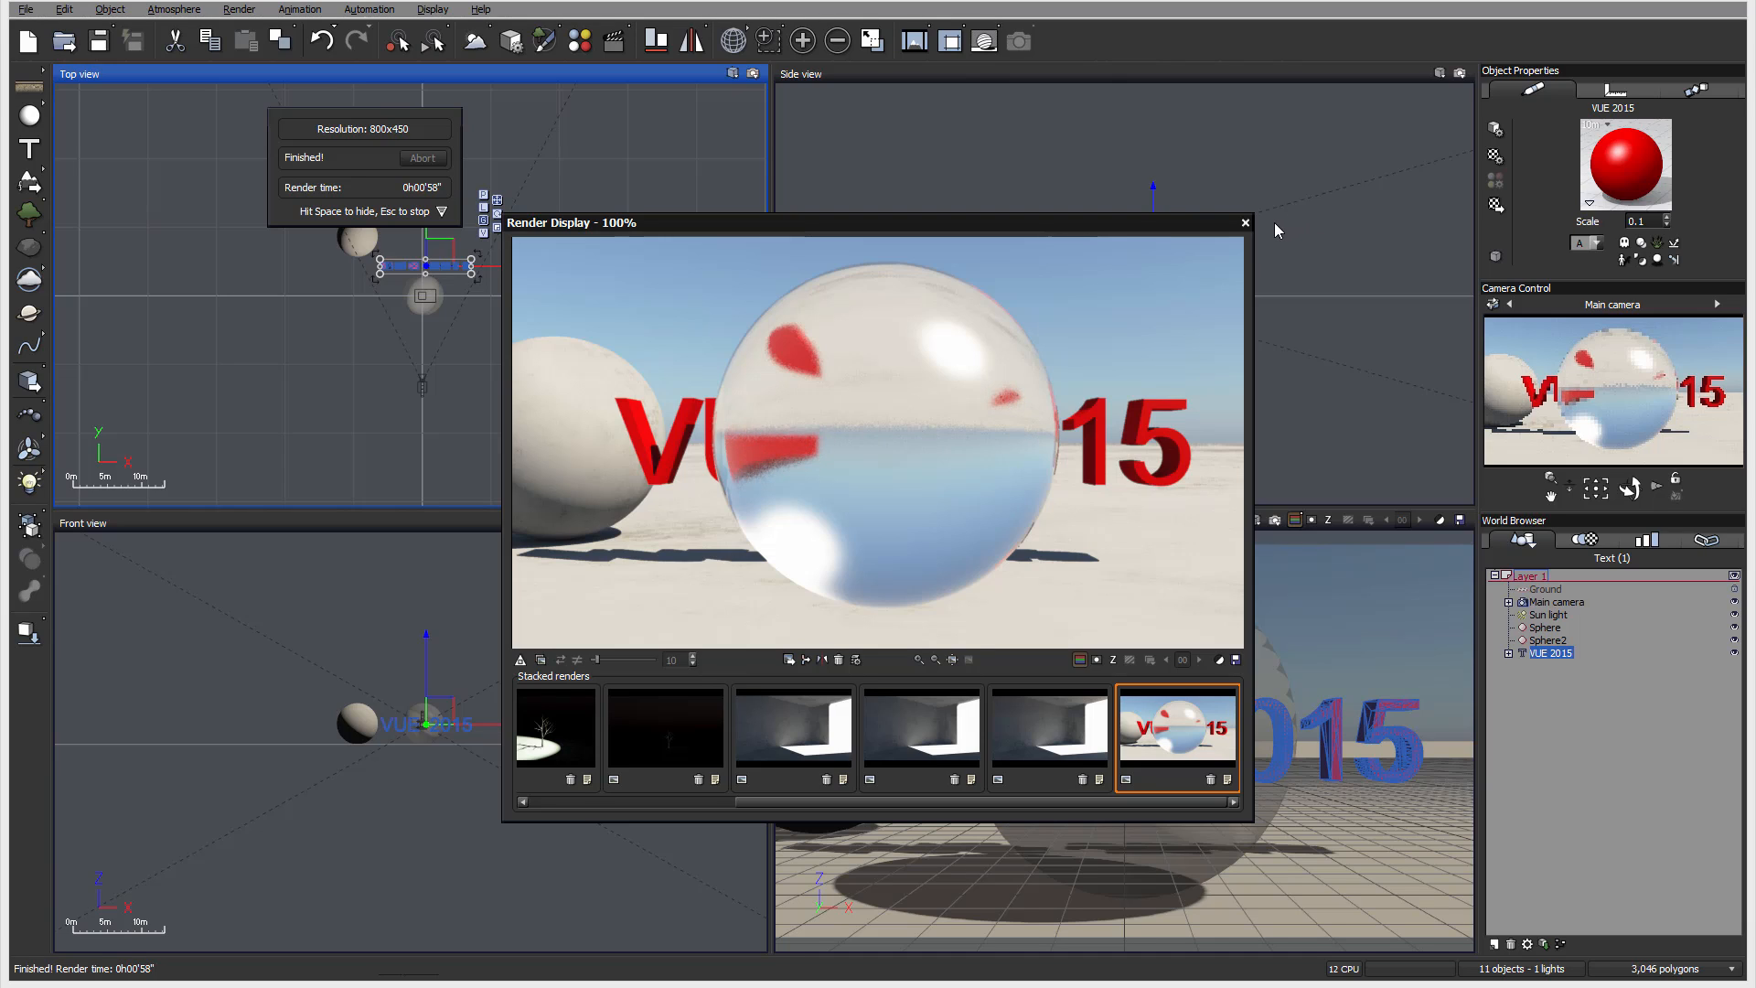
pyautogui.click(1245, 223)
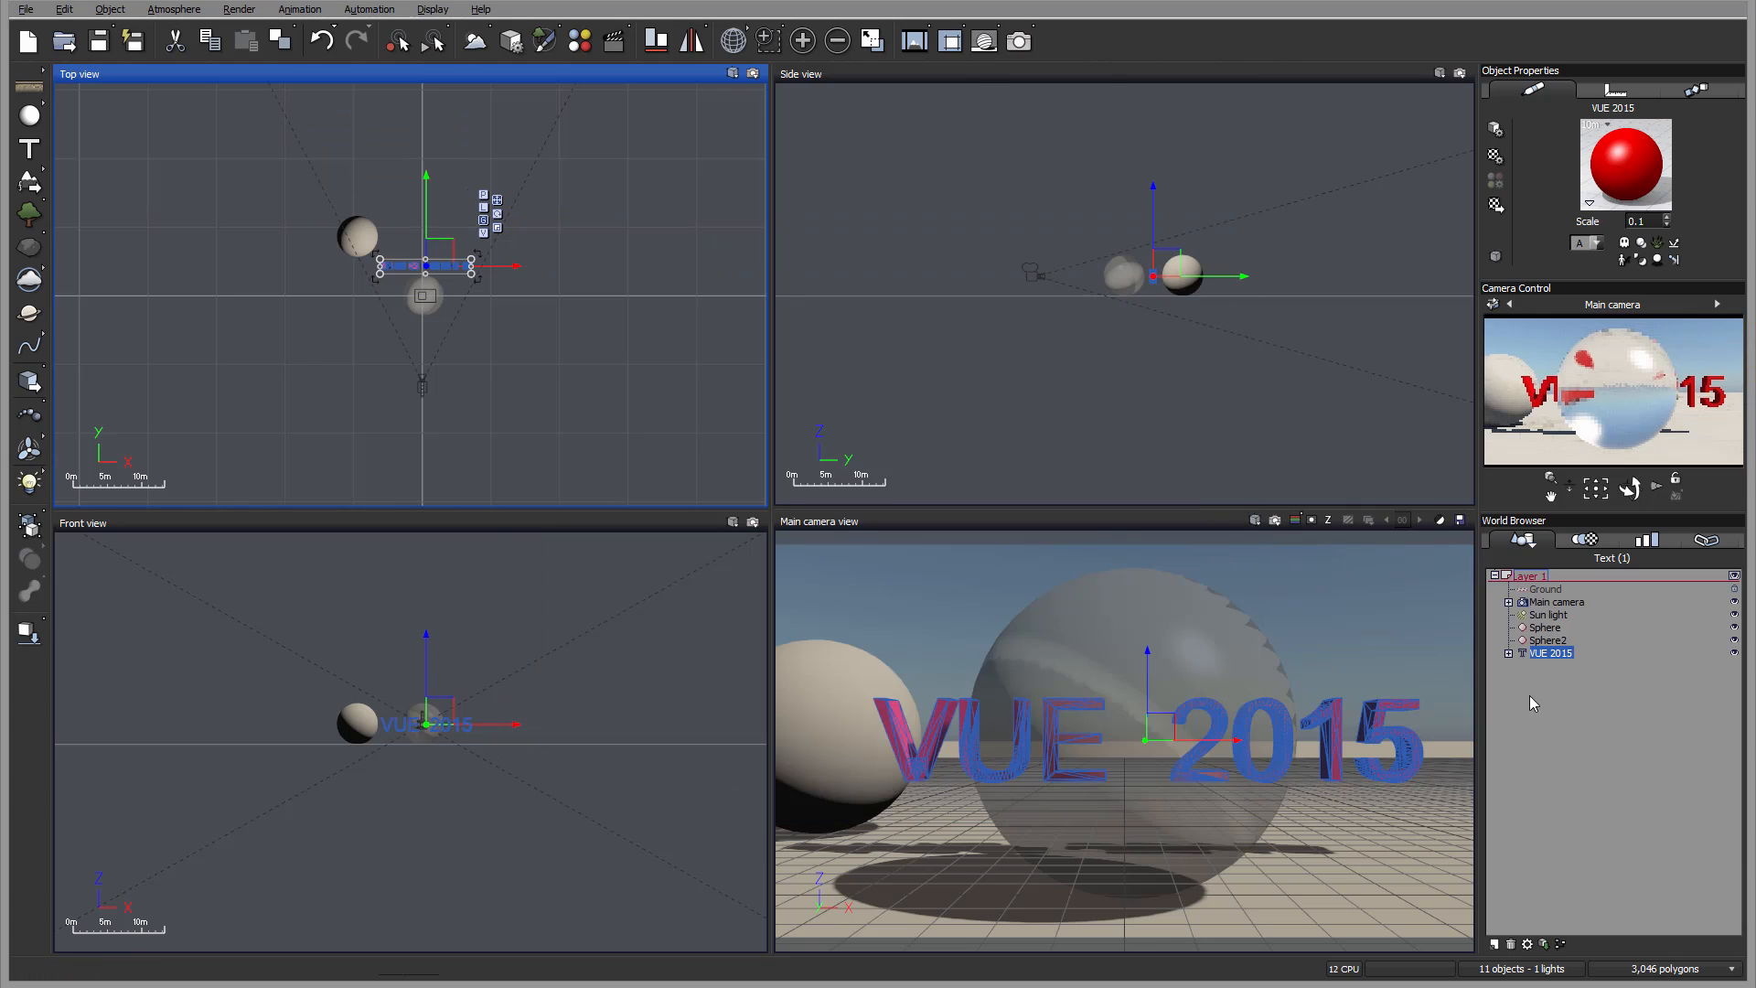
# - Reopen the sphere's material and set its Default layer's refraction index to 1.09 and blurred transparencies to 0°
pyautogui.click(1545, 628)
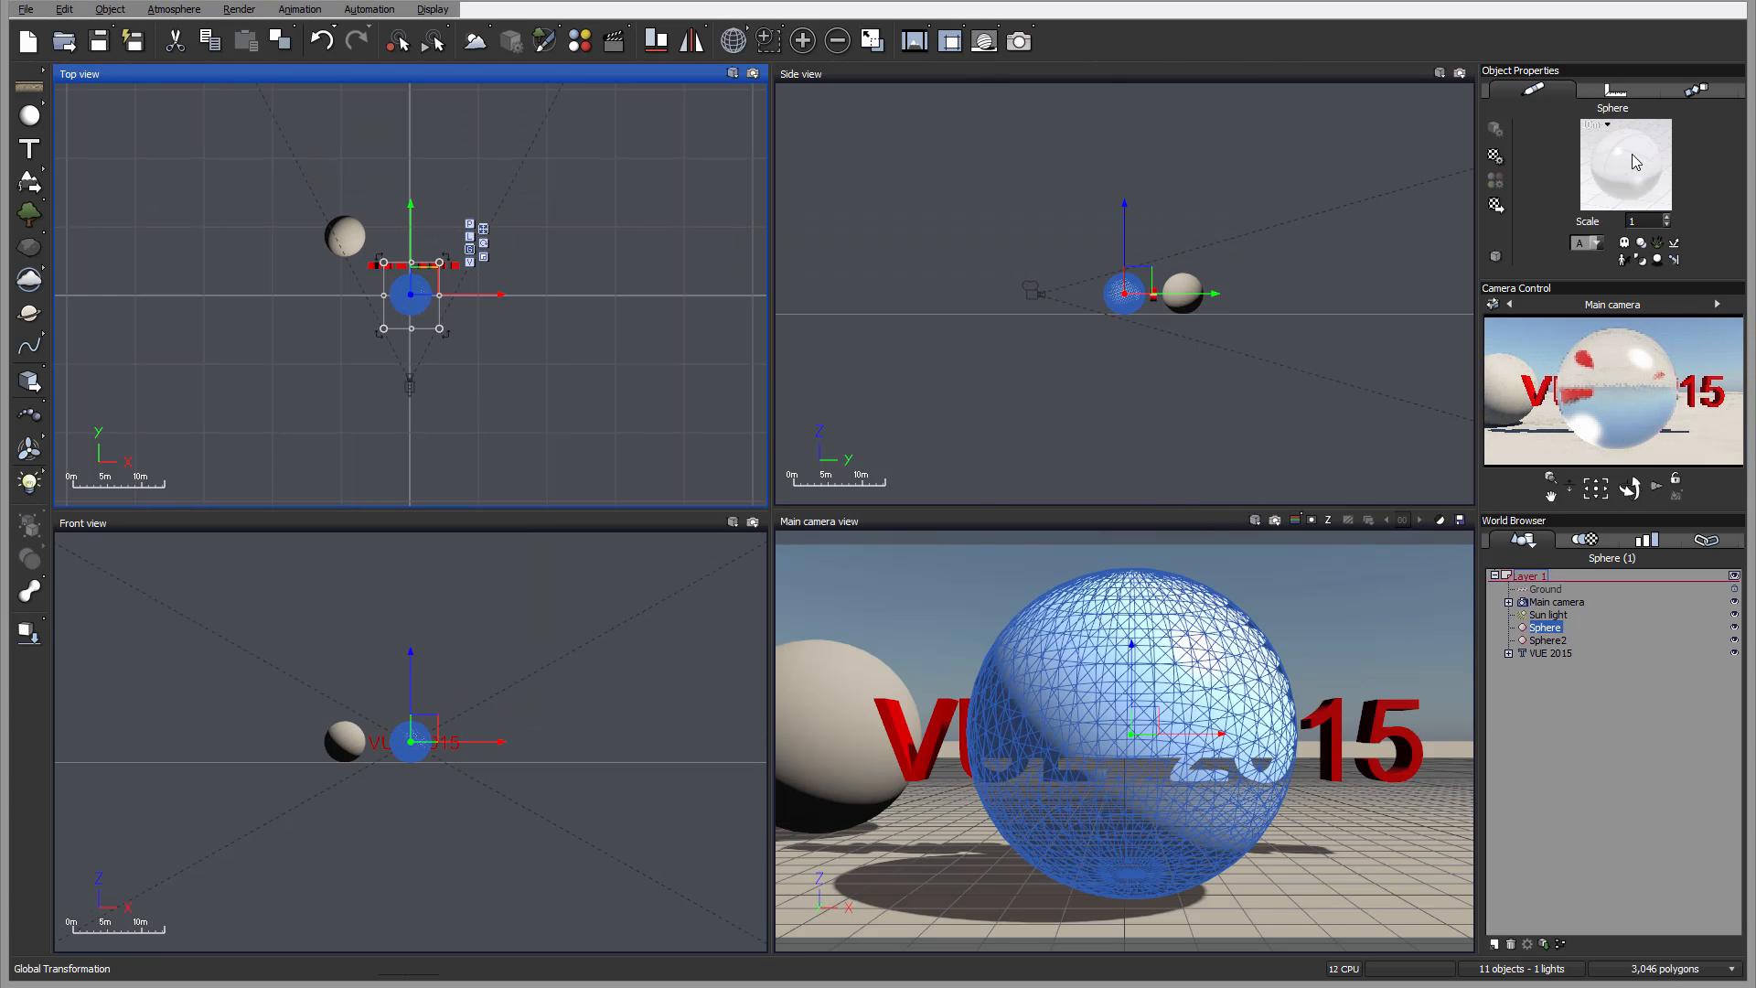
pyautogui.doubleClick(1636, 161)
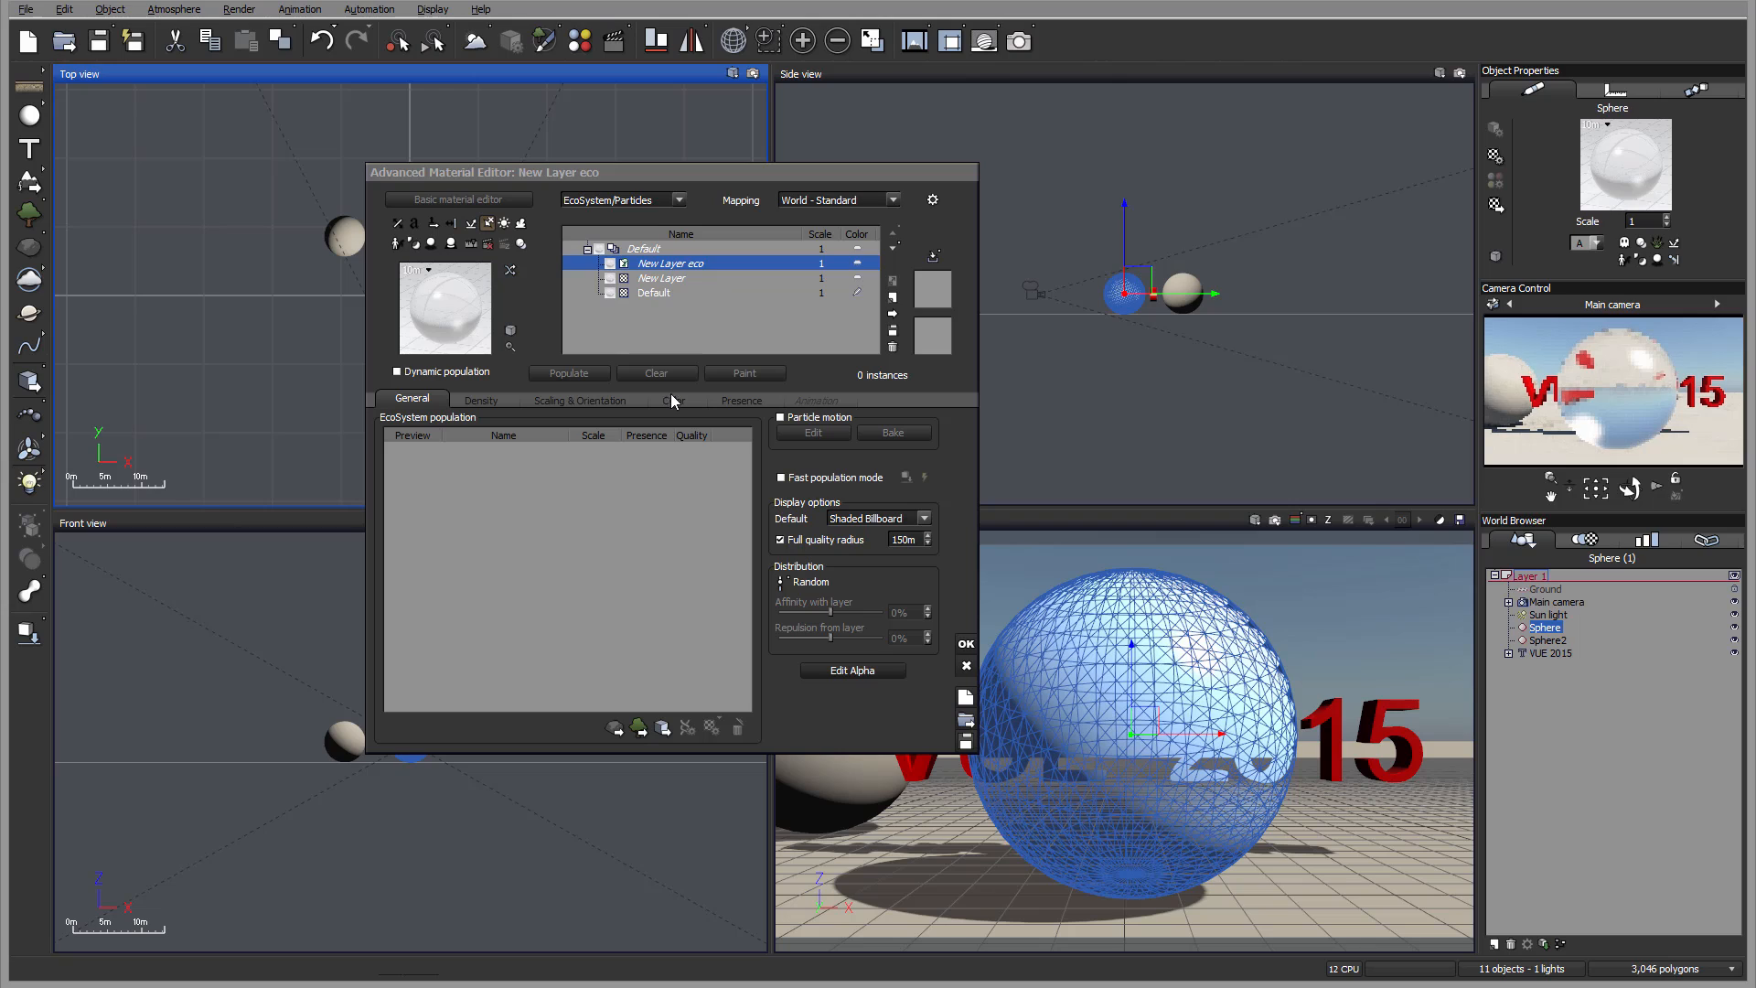
pyautogui.click(666, 291)
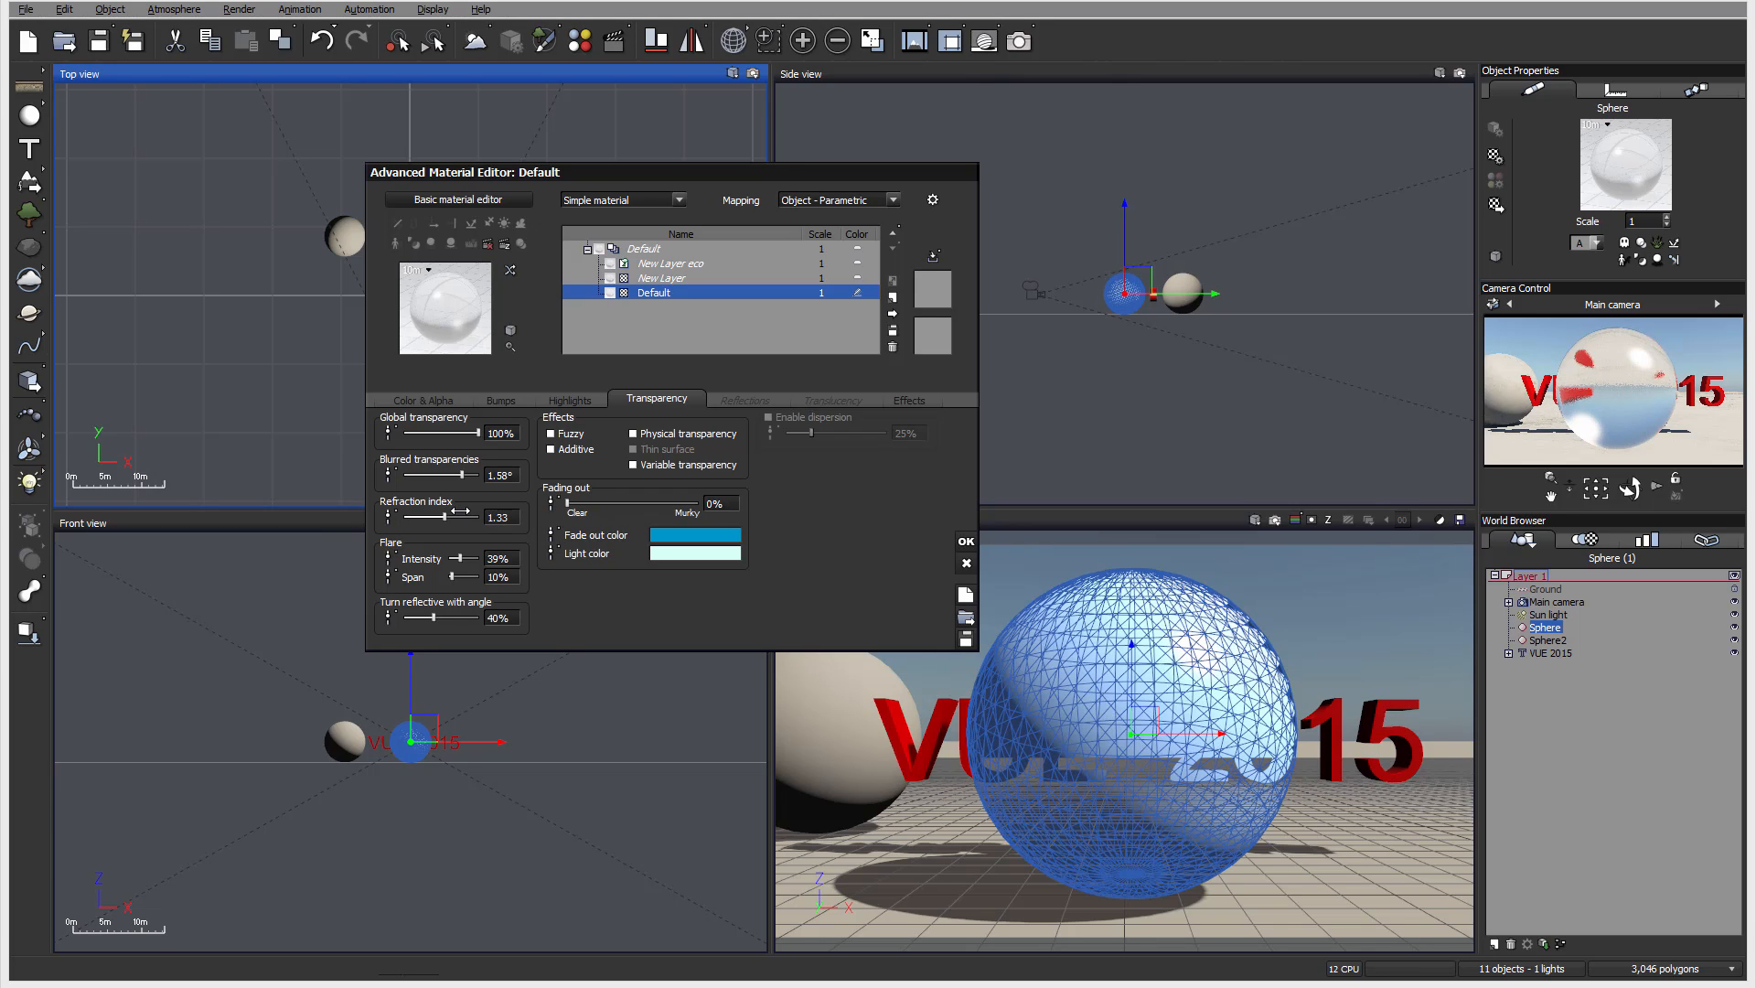
pyautogui.moveTo(460, 512); pyautogui.dragTo(455, 510)
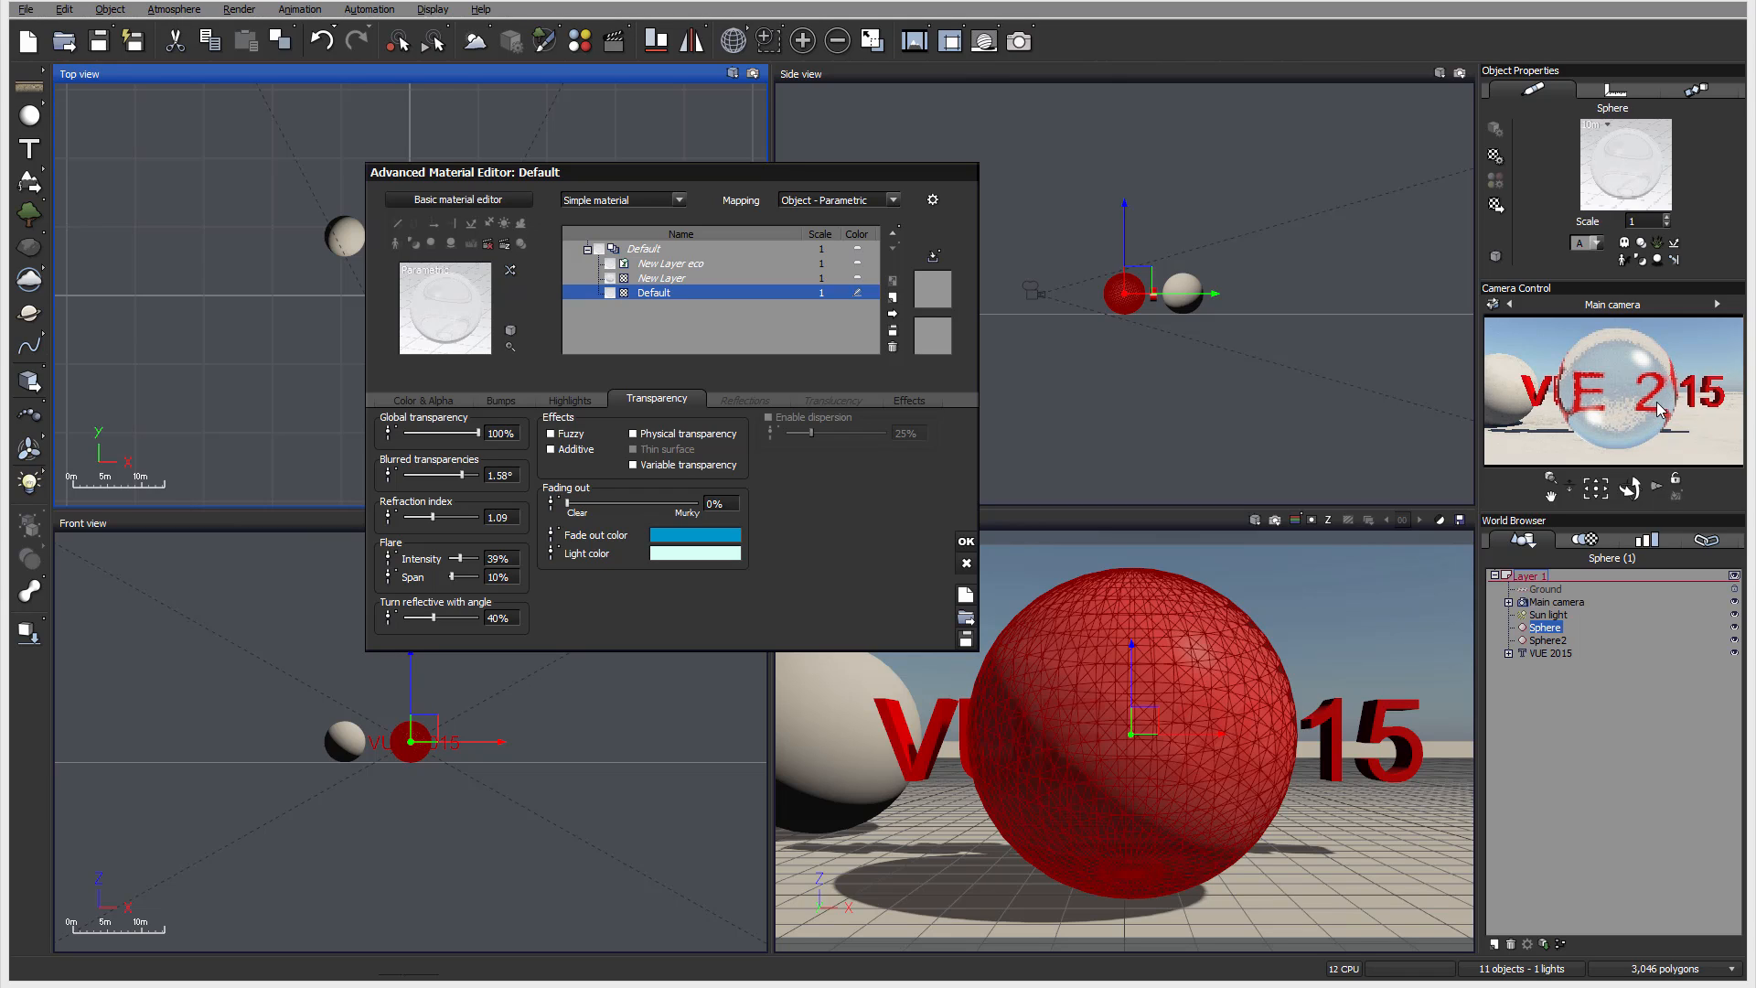
pyautogui.moveTo(463, 473); pyautogui.dragTo(399, 474)
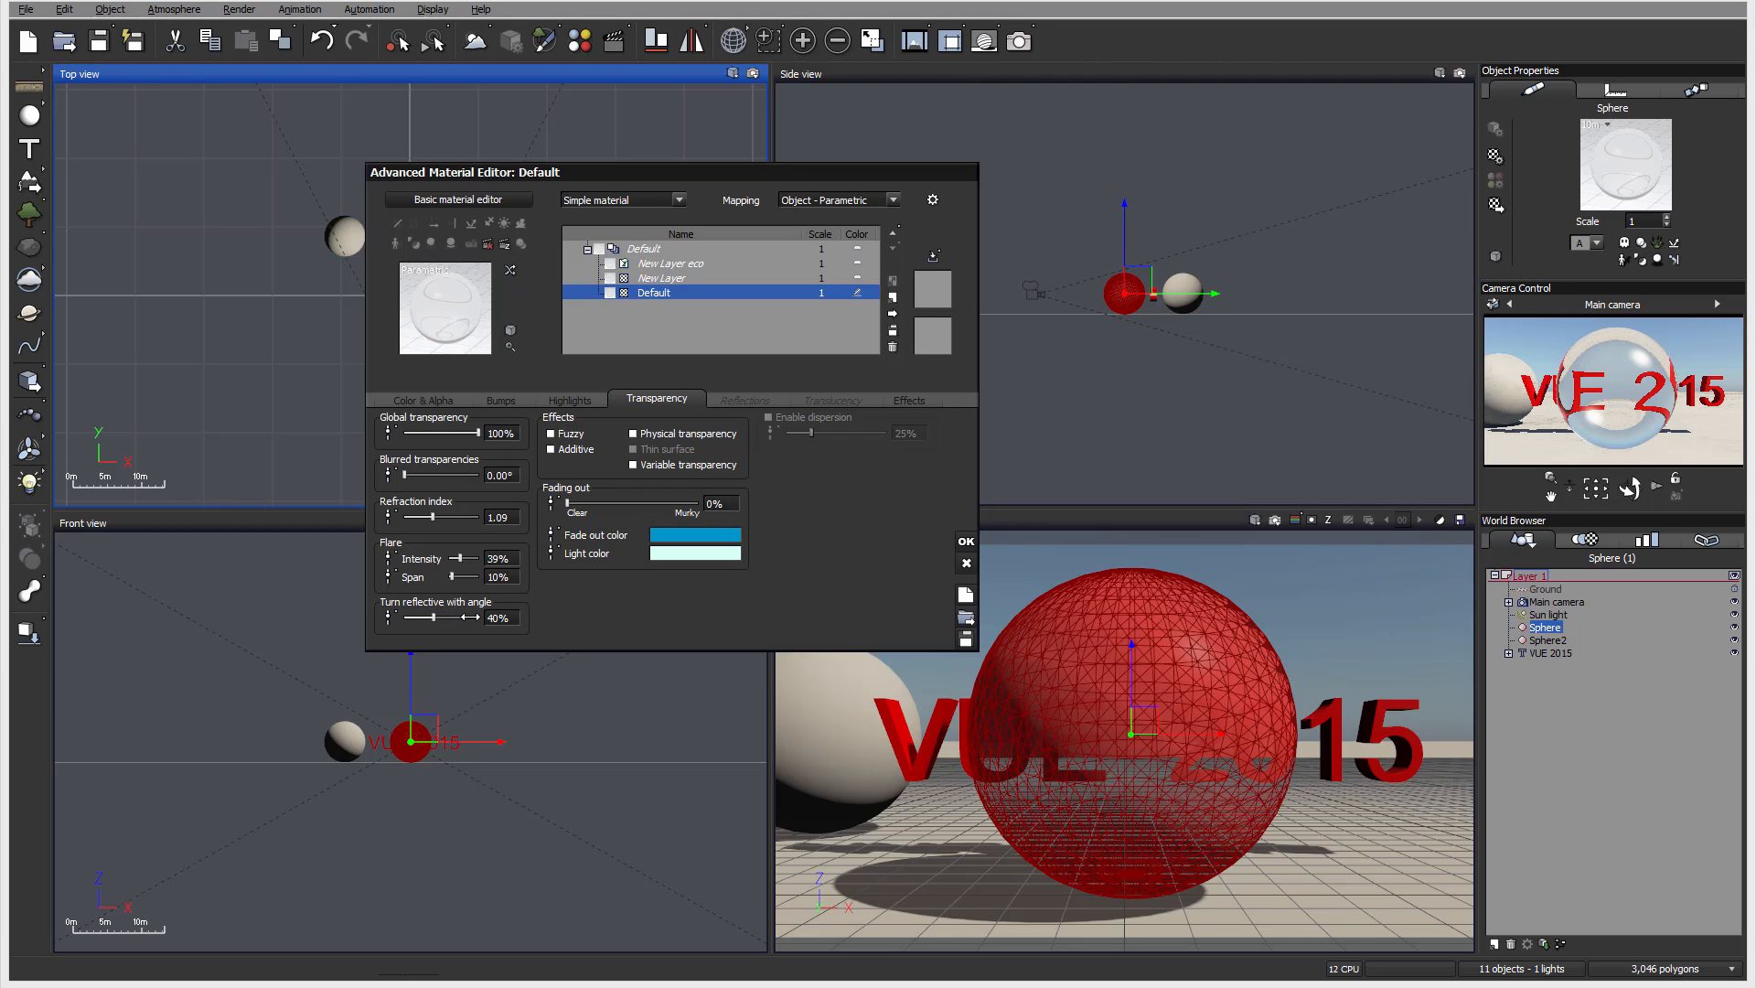
# - Try the turn reflective with angle setting at 80% and 100%, and settle on 86%
pyautogui.moveTo(714, 171); pyautogui.dragTo(637, 207)
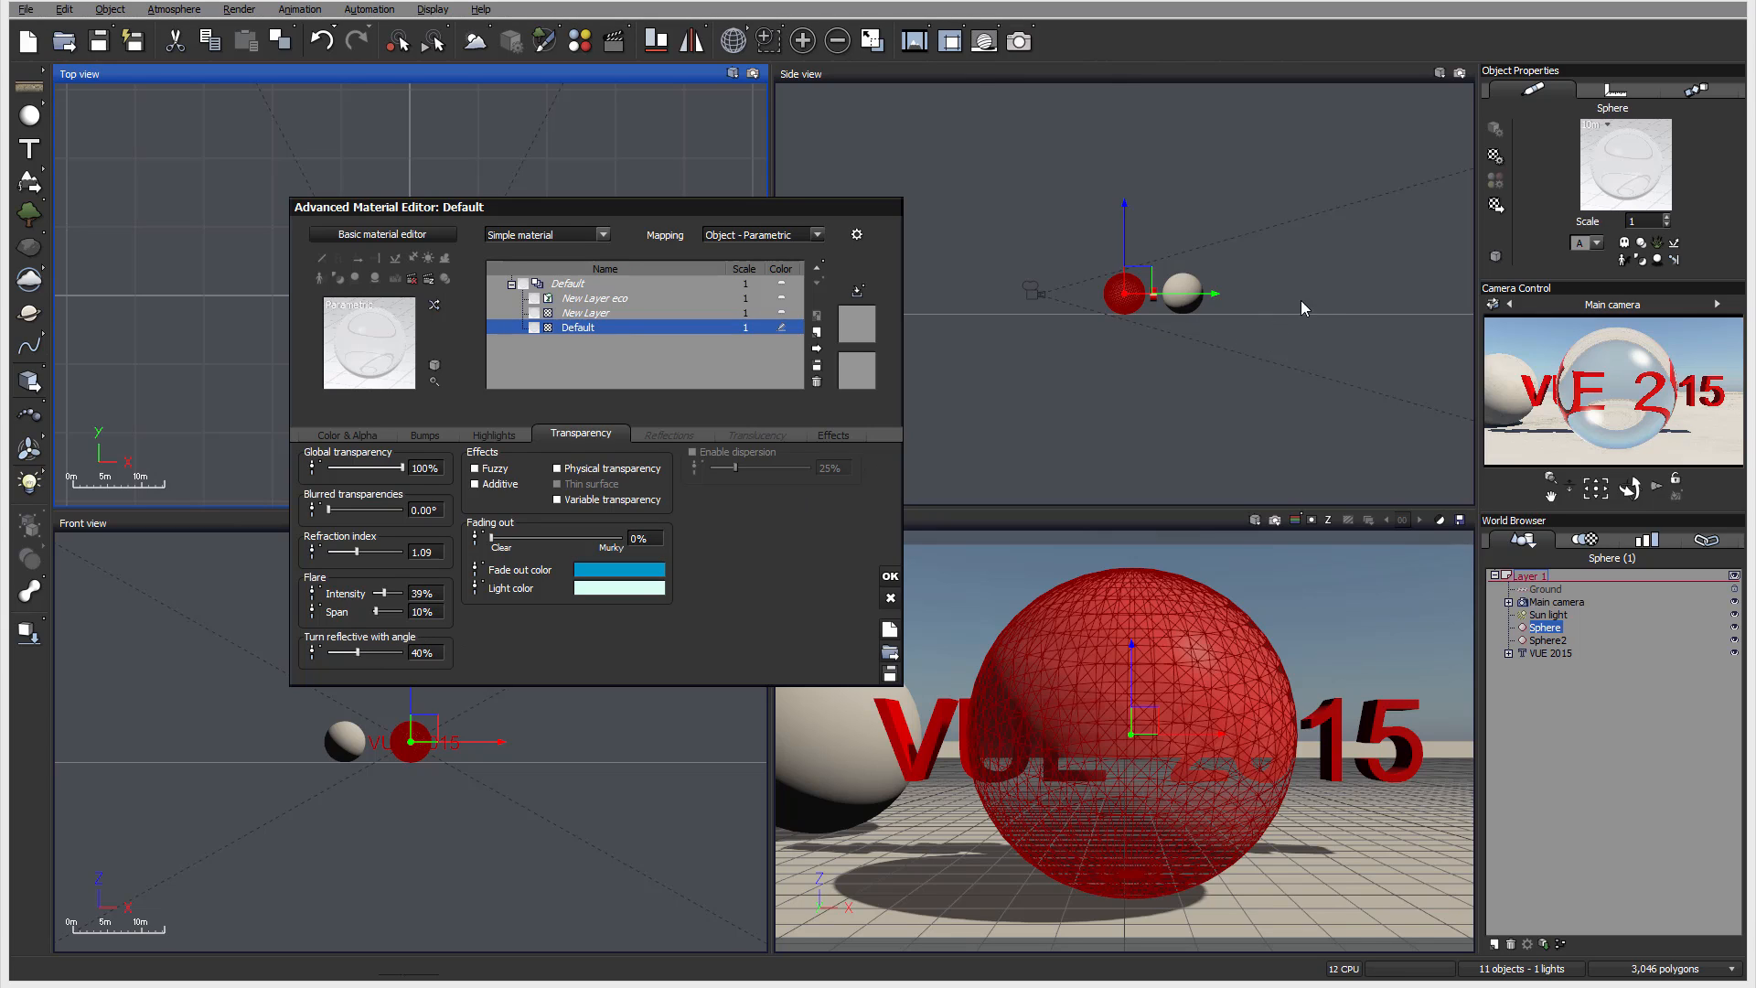
pyautogui.moveTo(364, 653); pyautogui.dragTo(385, 654)
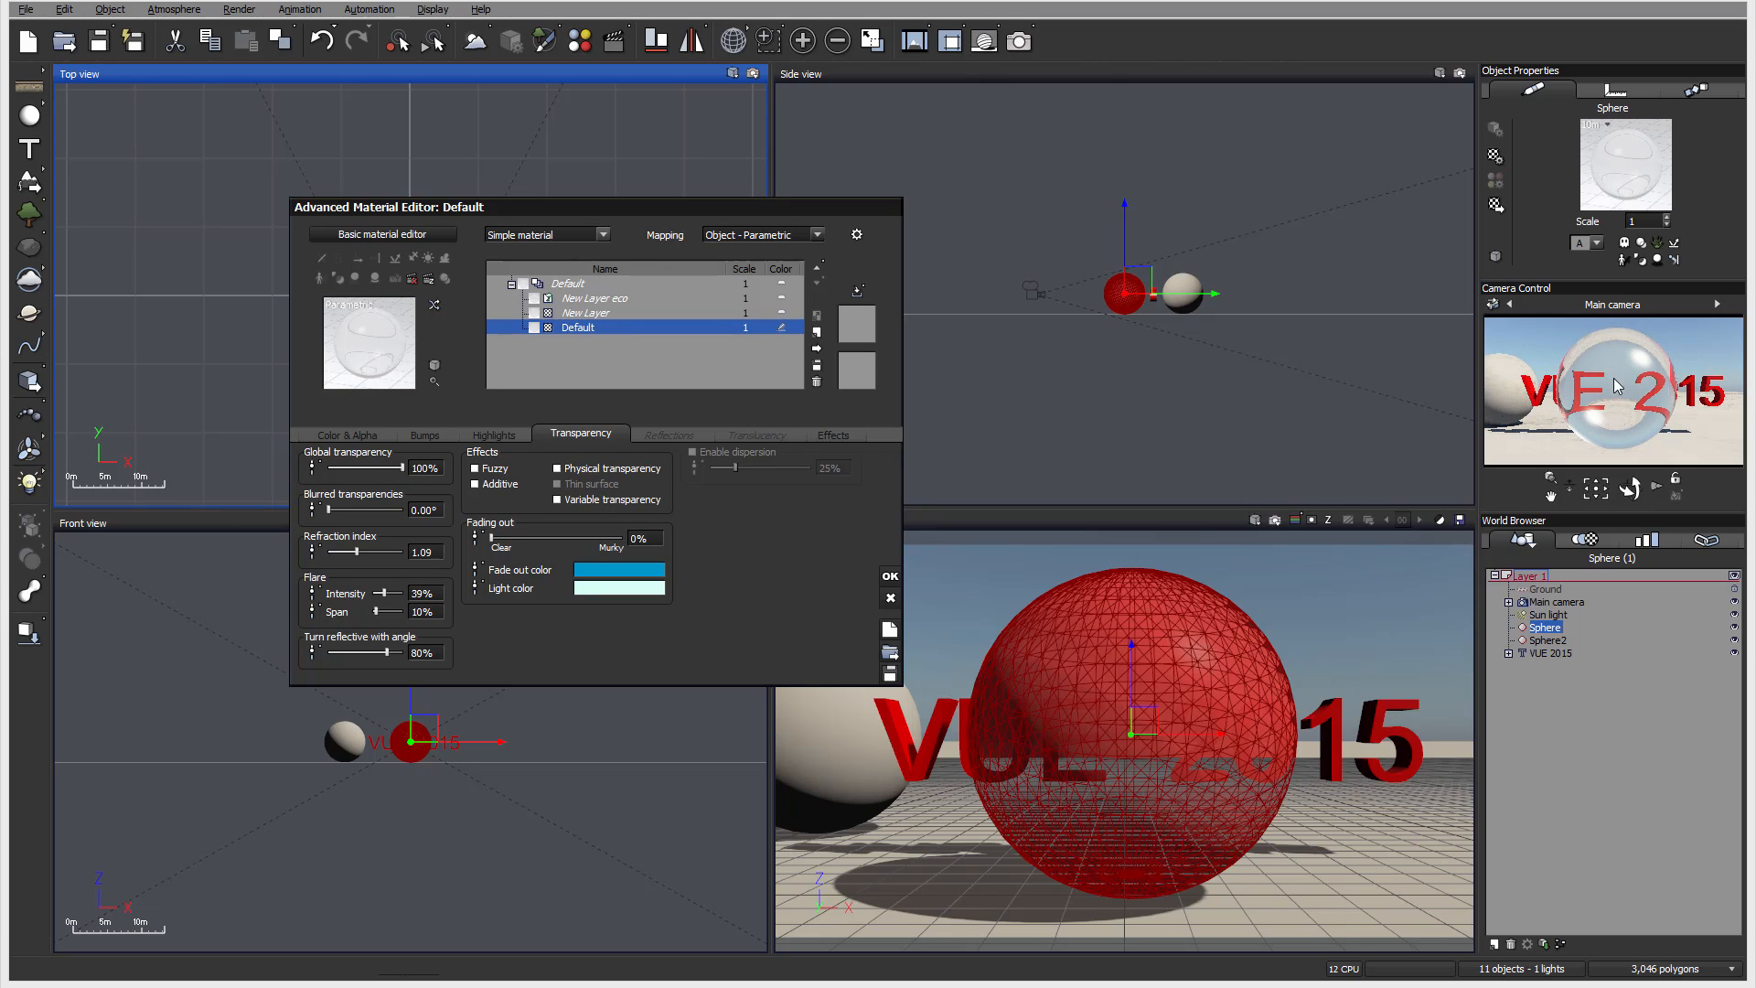
pyautogui.moveTo(391, 655); pyautogui.dragTo(464, 659)
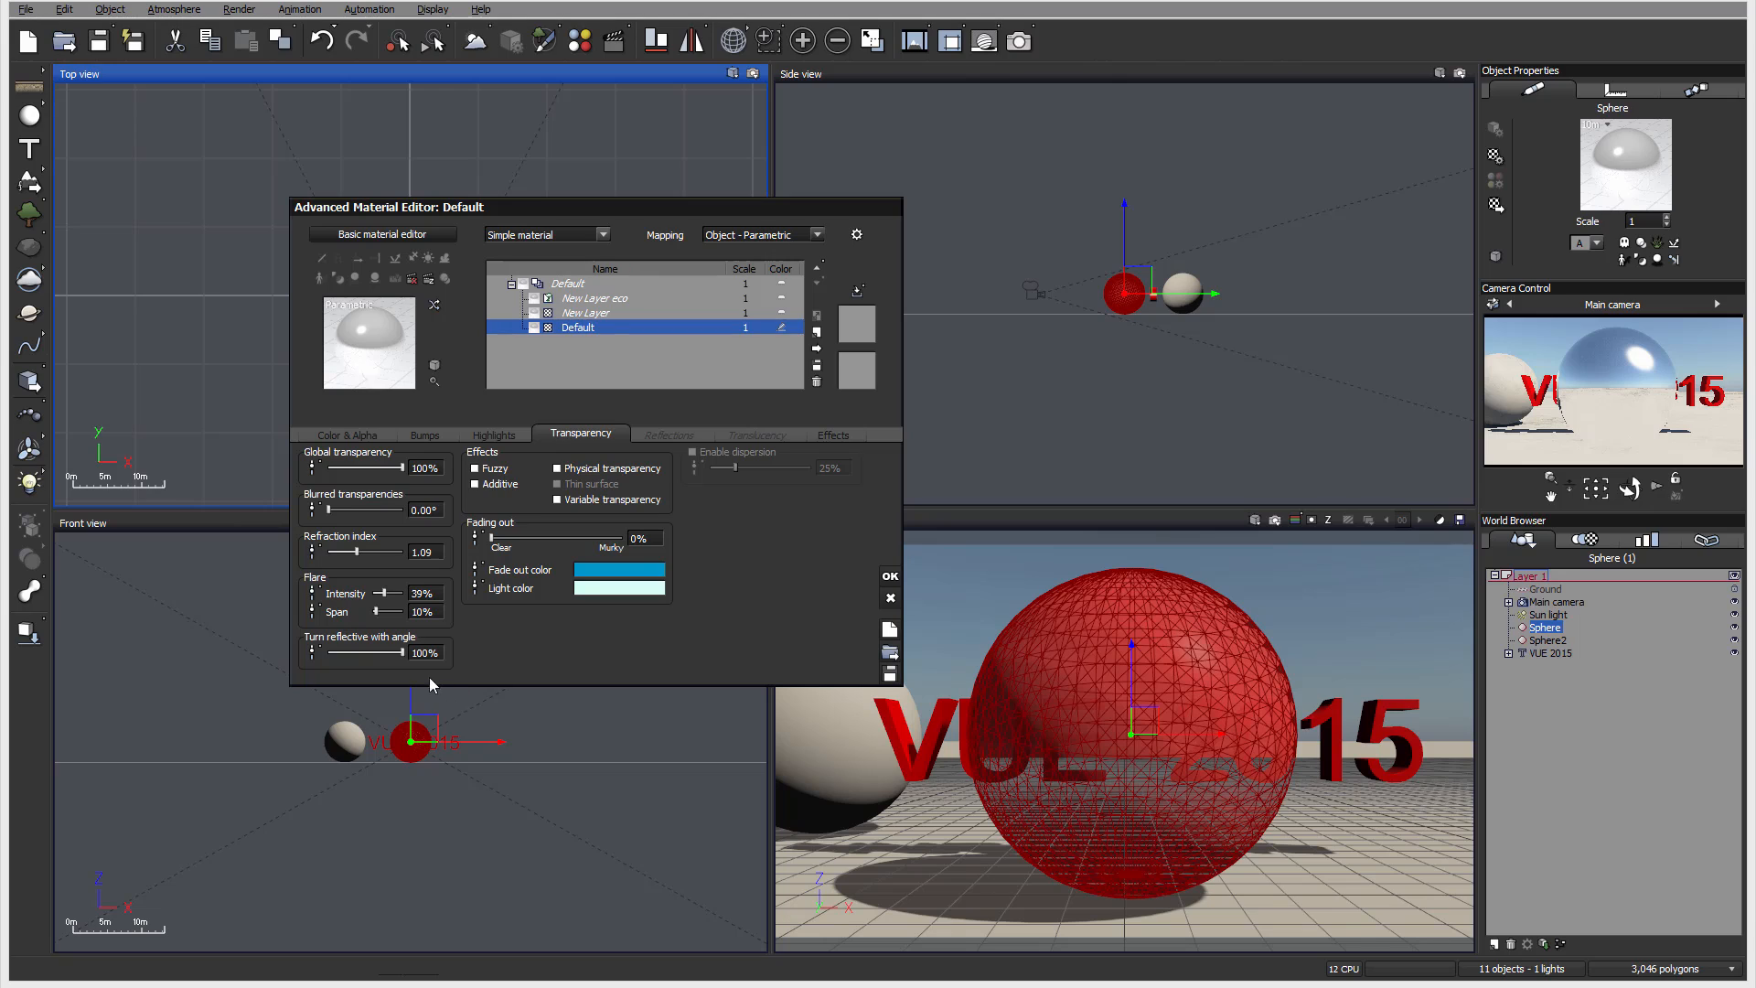
pyautogui.moveTo(401, 653); pyautogui.dragTo(396, 653)
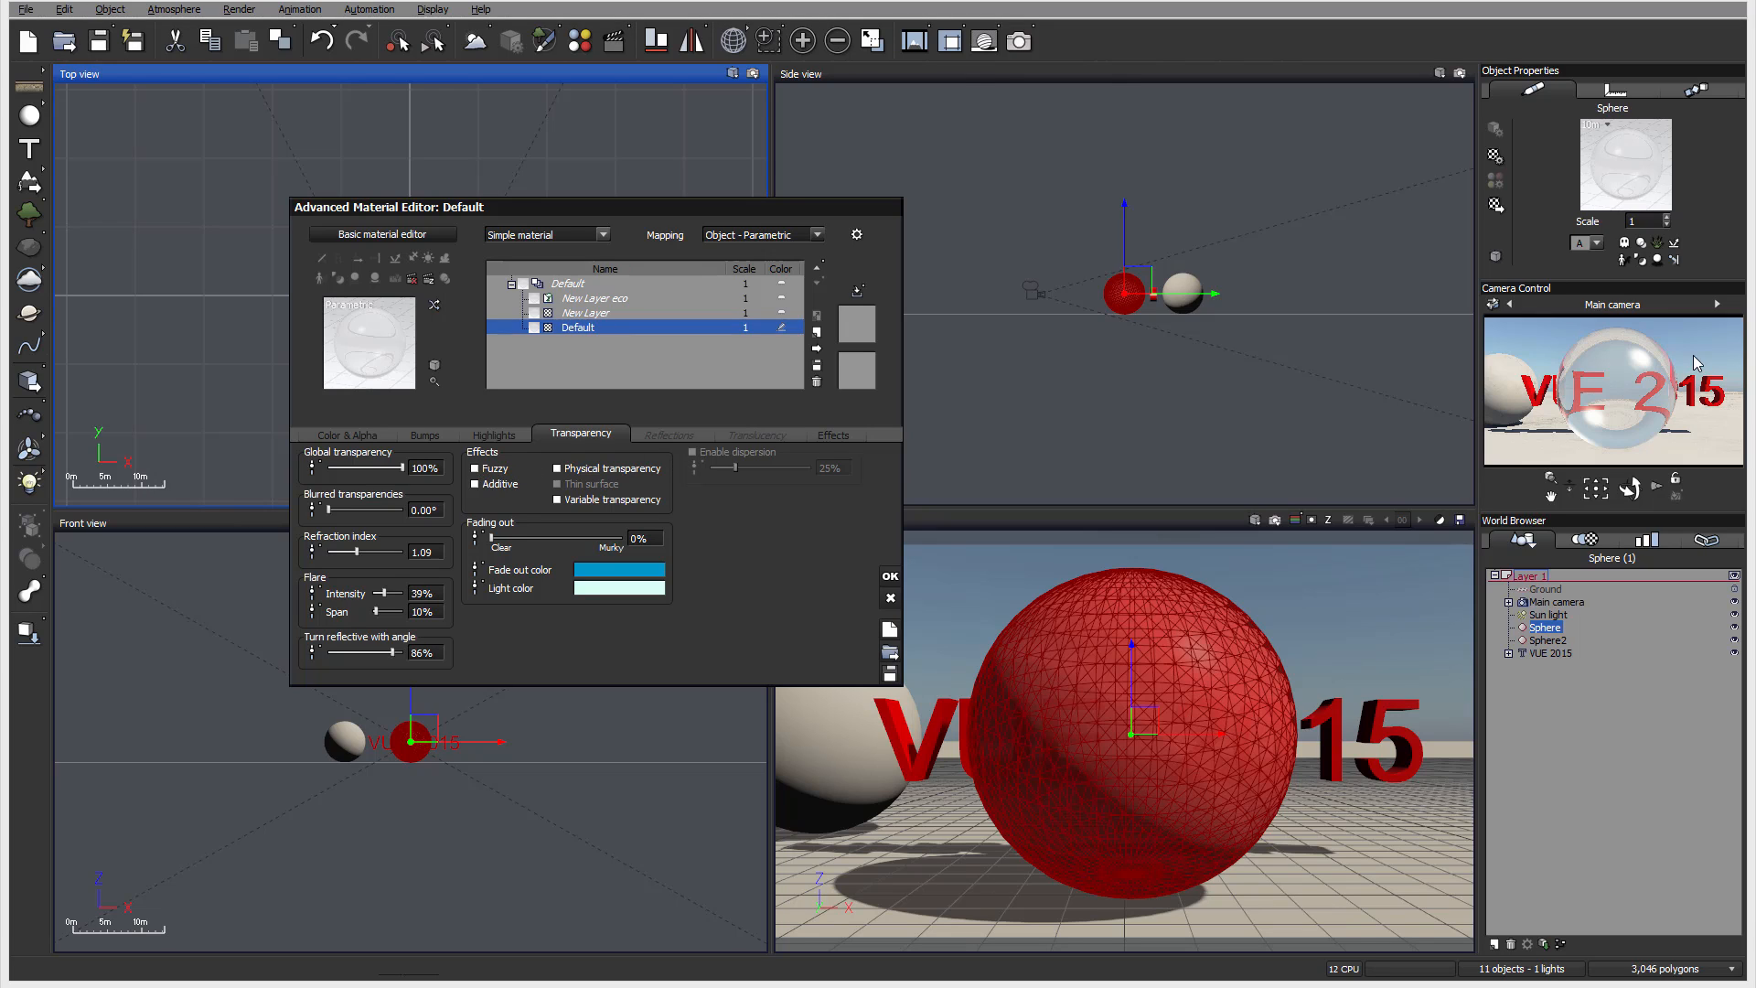
# - Enable the Fuzzy transparency effect and set blurred transparencies to 1.14° and global transparency to 75%
pyautogui.click(488, 469)
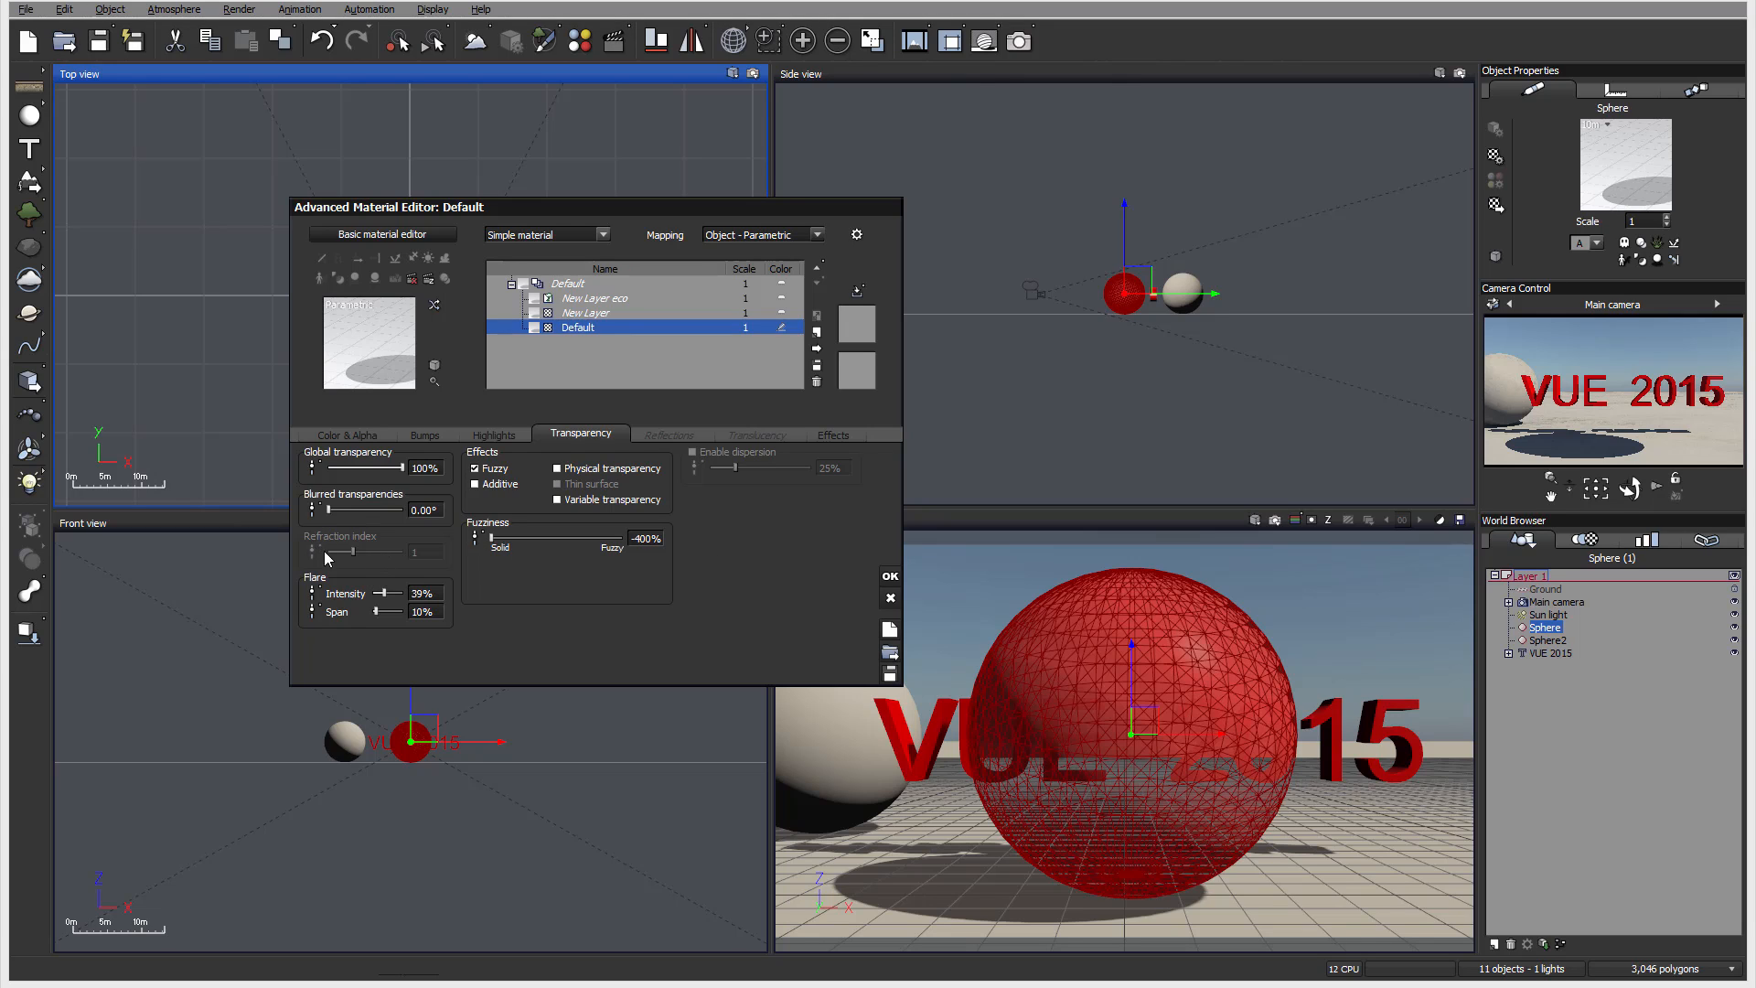
pyautogui.moveTo(357, 510); pyautogui.dragTo(384, 473)
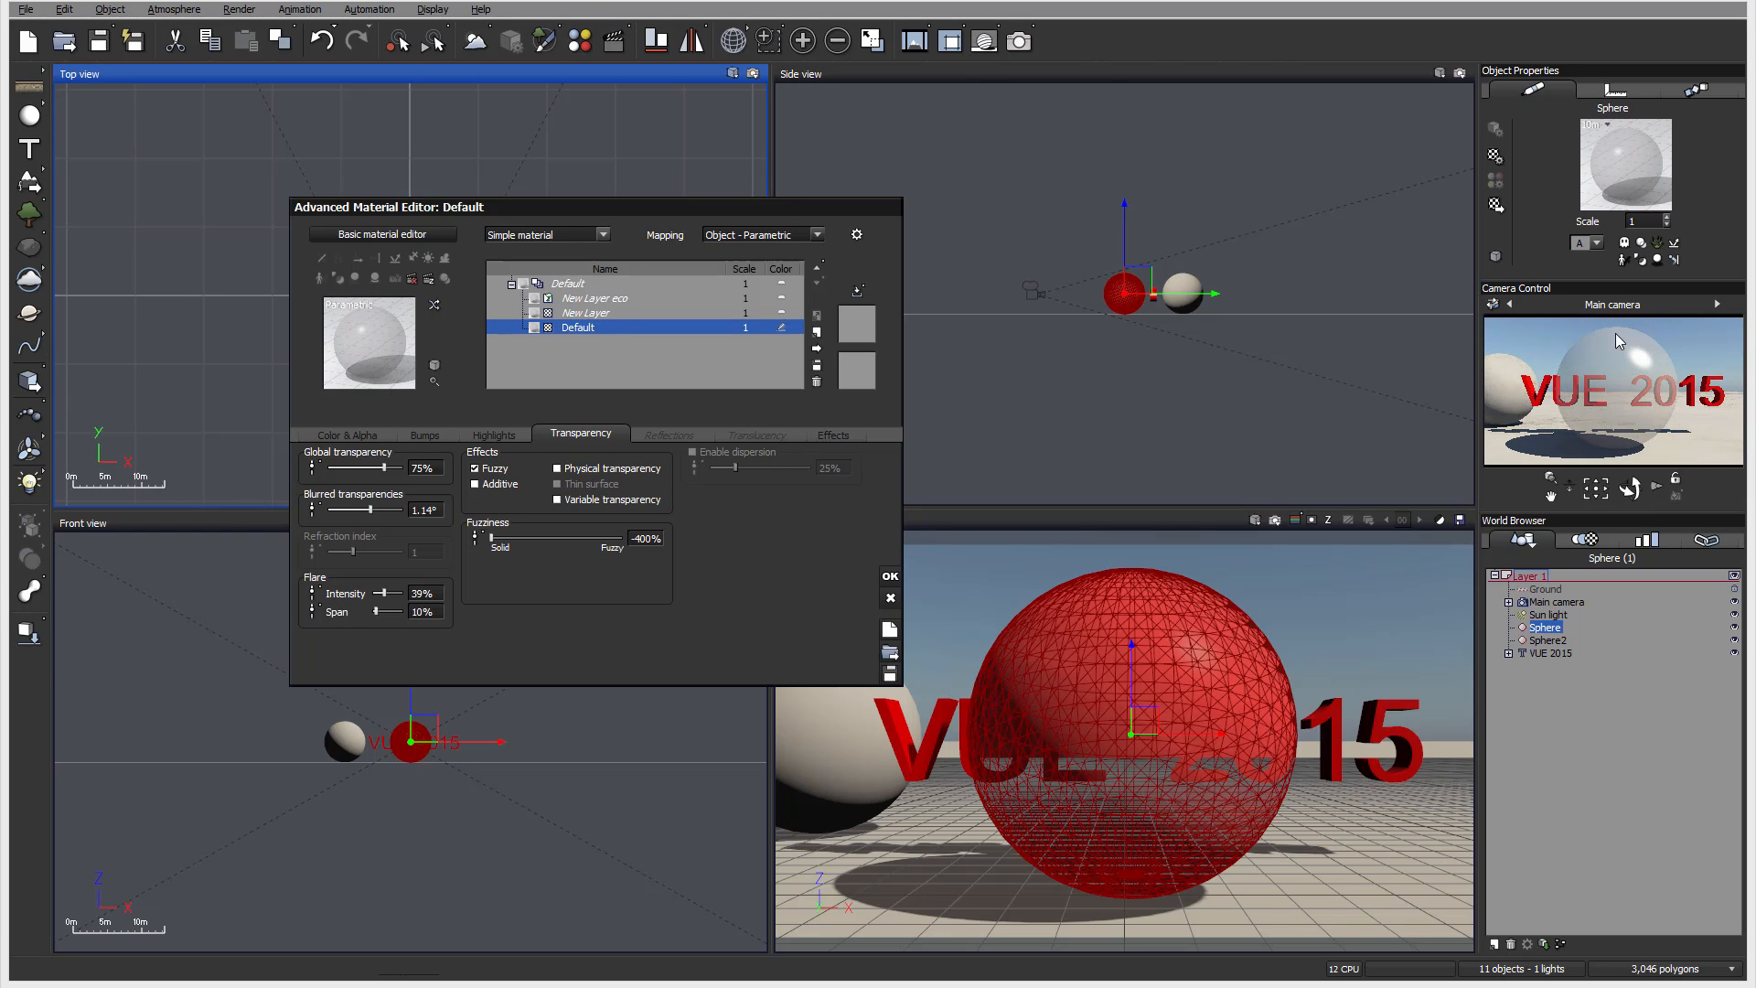
# - Set blurred transparencies to 0° and replace the Fuzzy effect with physical transparency in Indirect volumetric light mode
pyautogui.moveTo(371, 510); pyautogui.dragTo(244, 510)
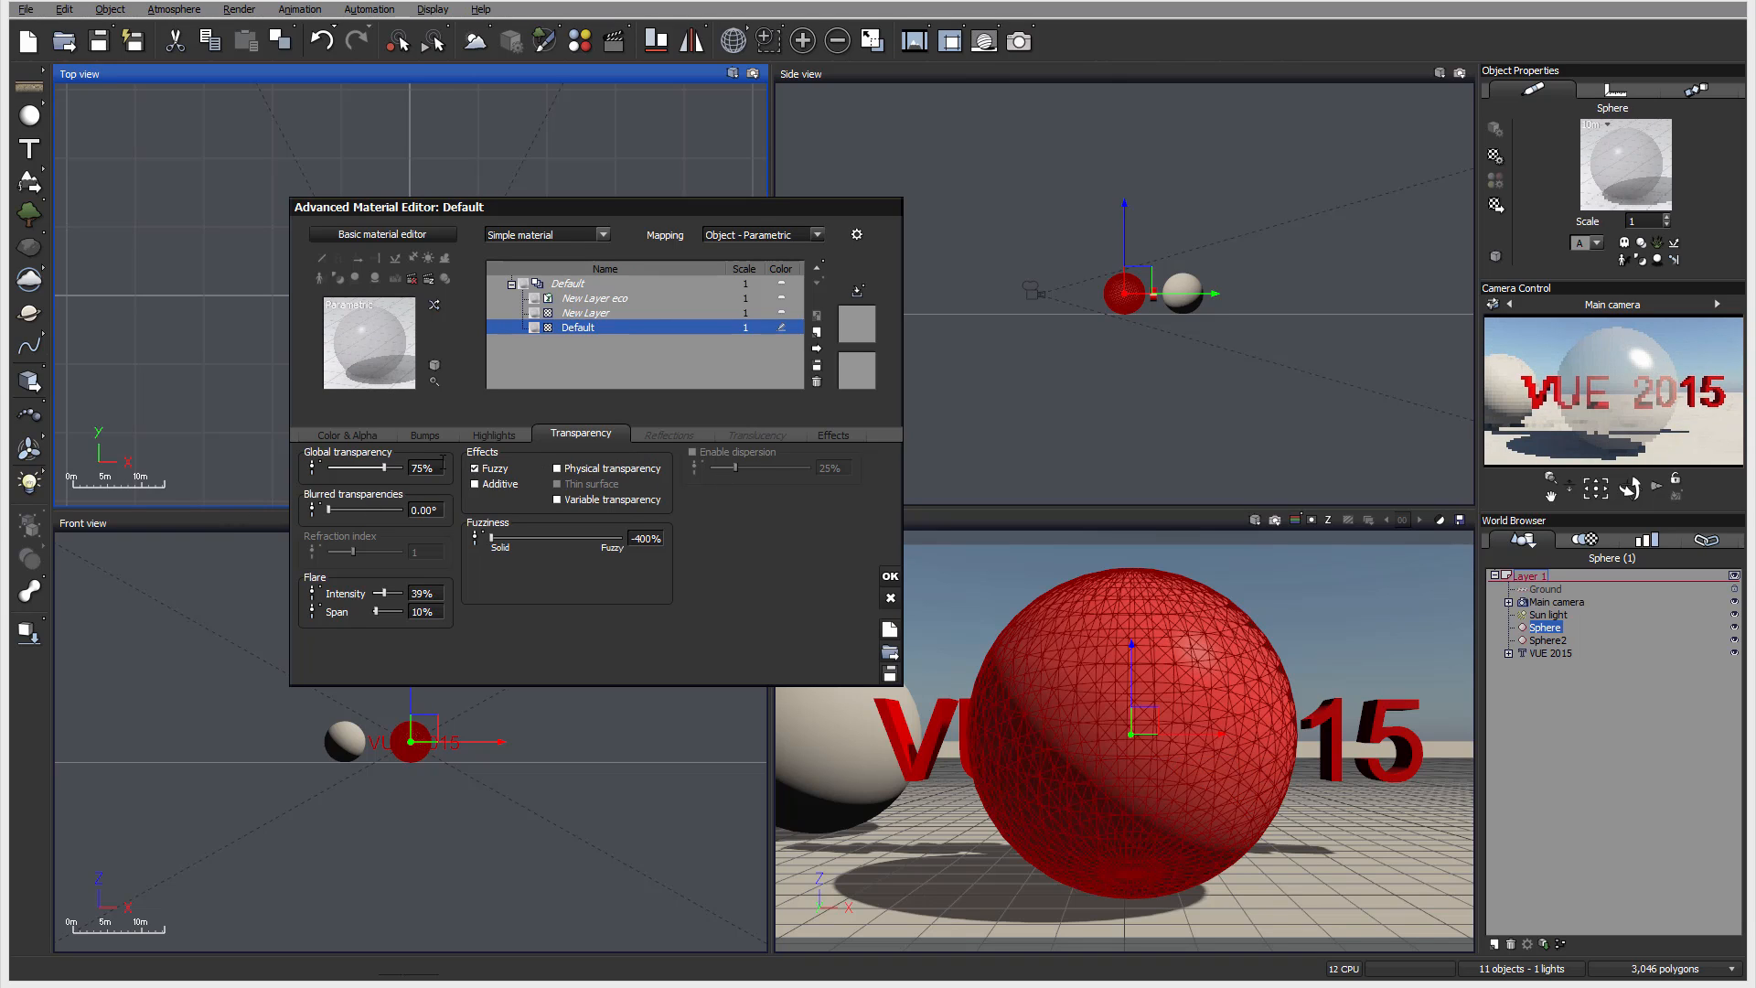
pyautogui.click(487, 478)
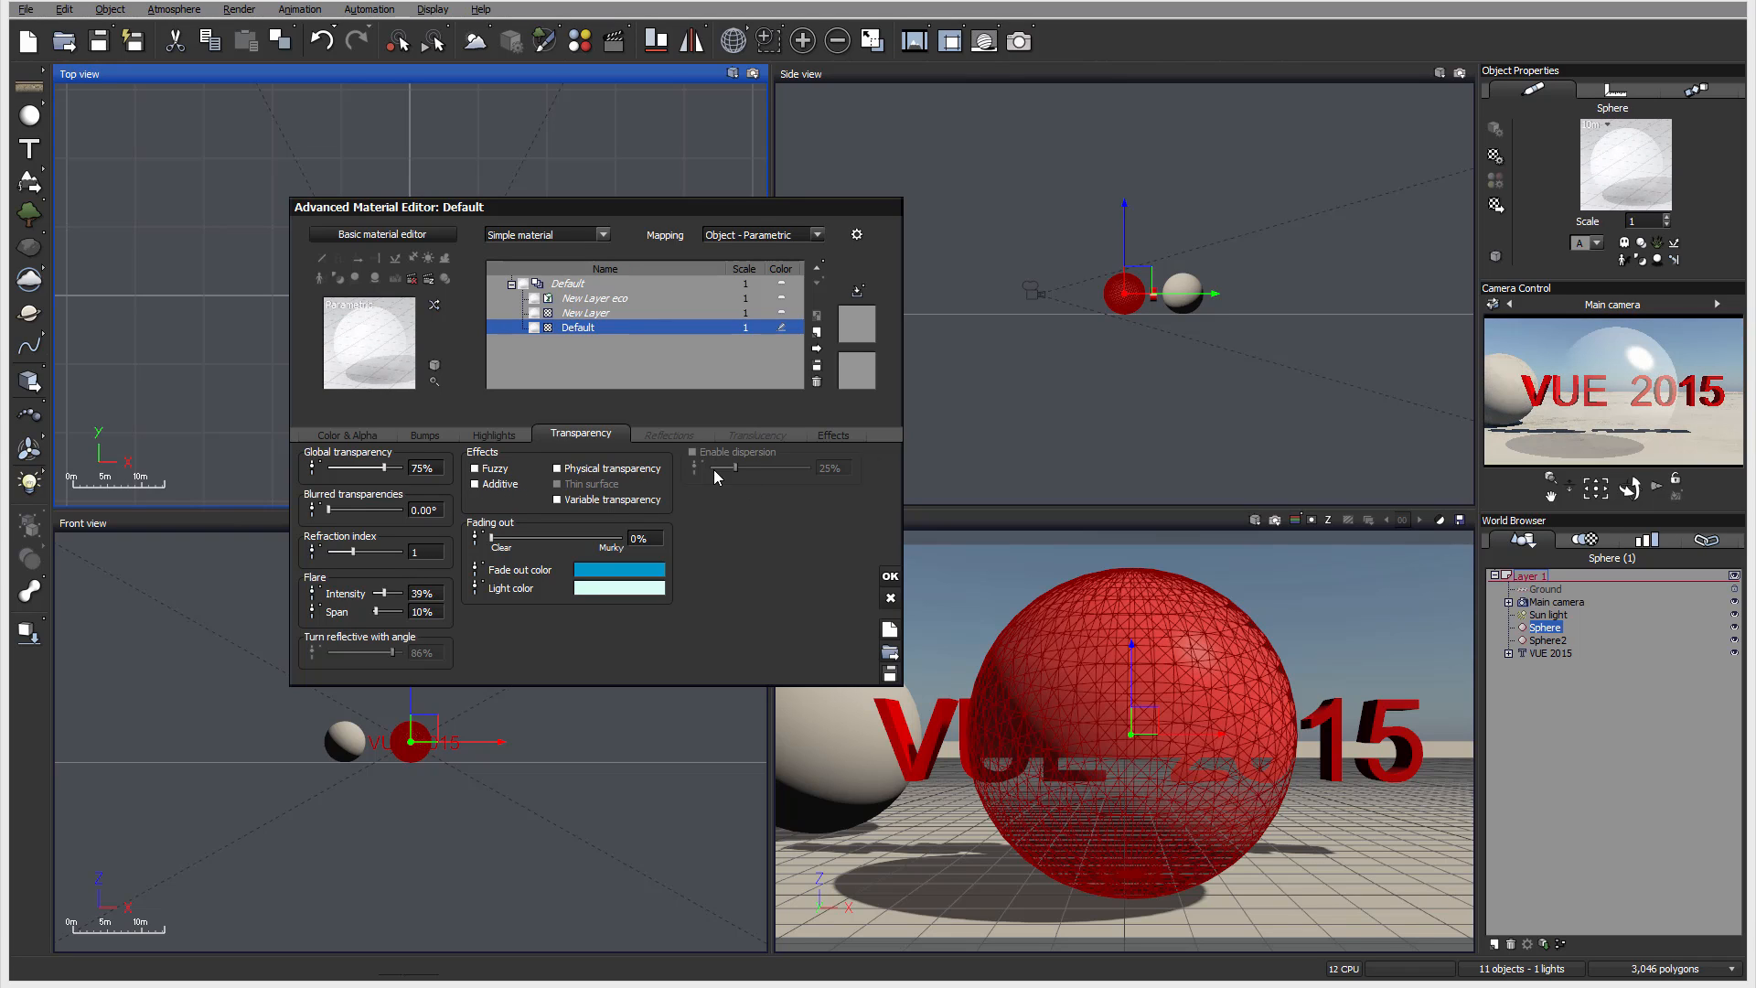
pyautogui.click(567, 469)
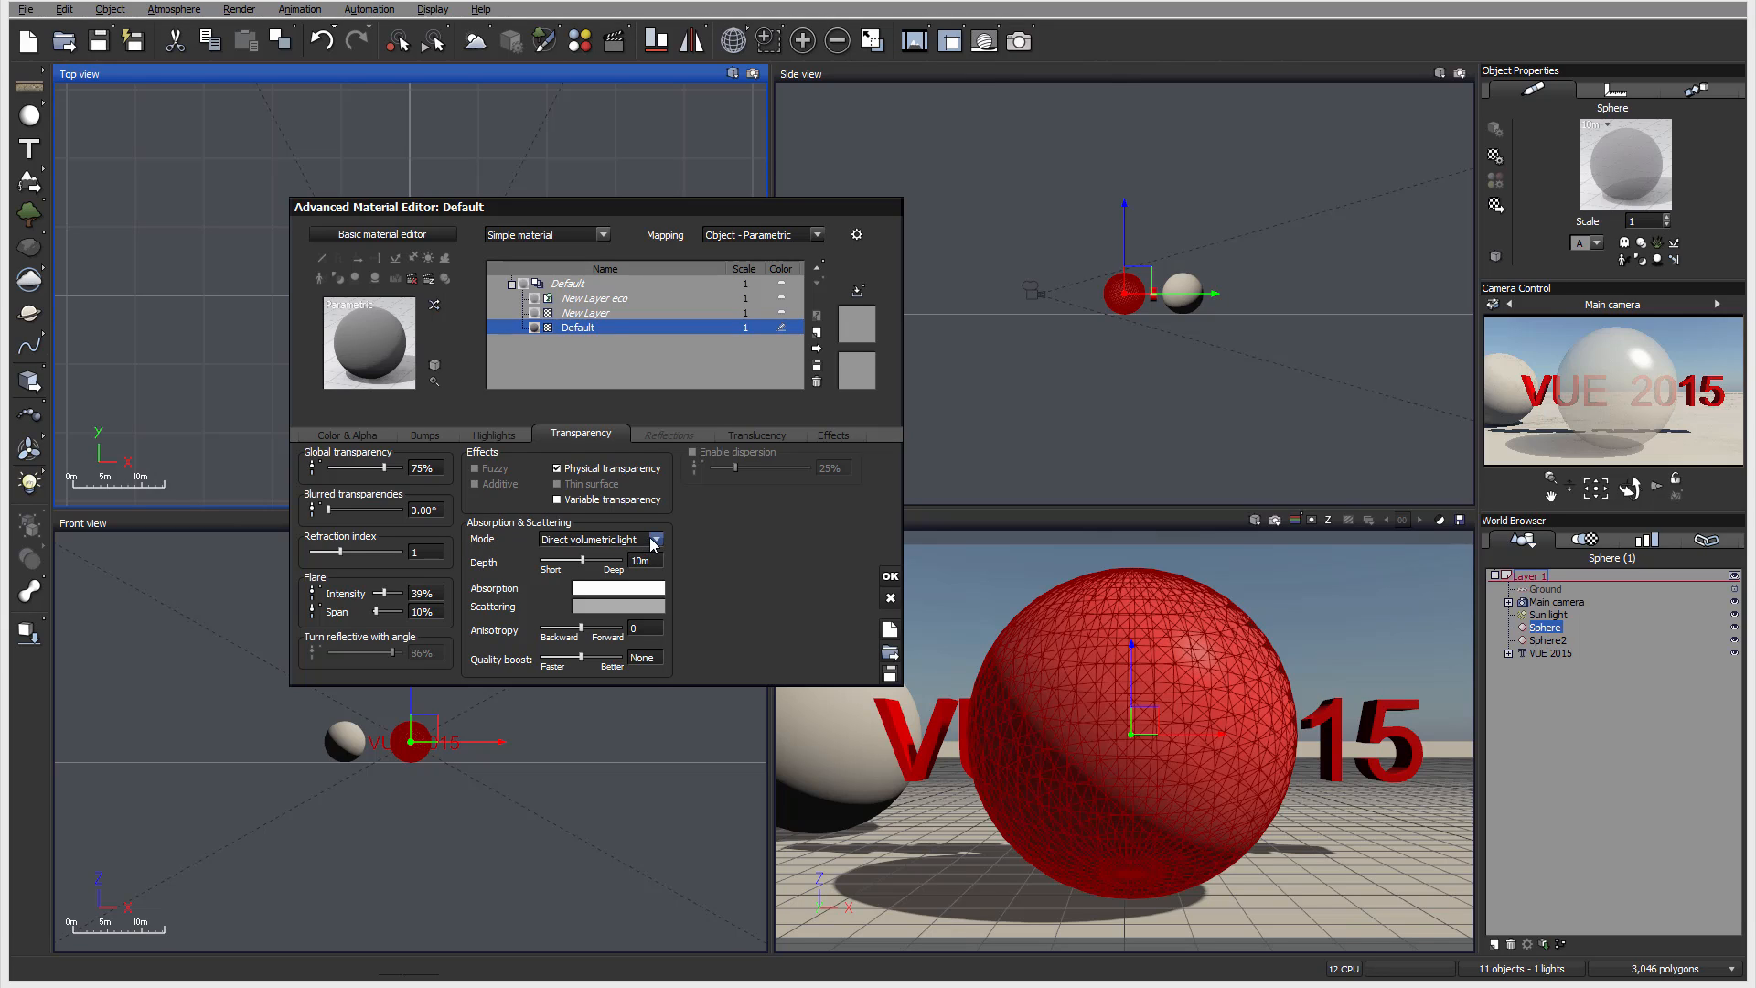
pyautogui.click(655, 541)
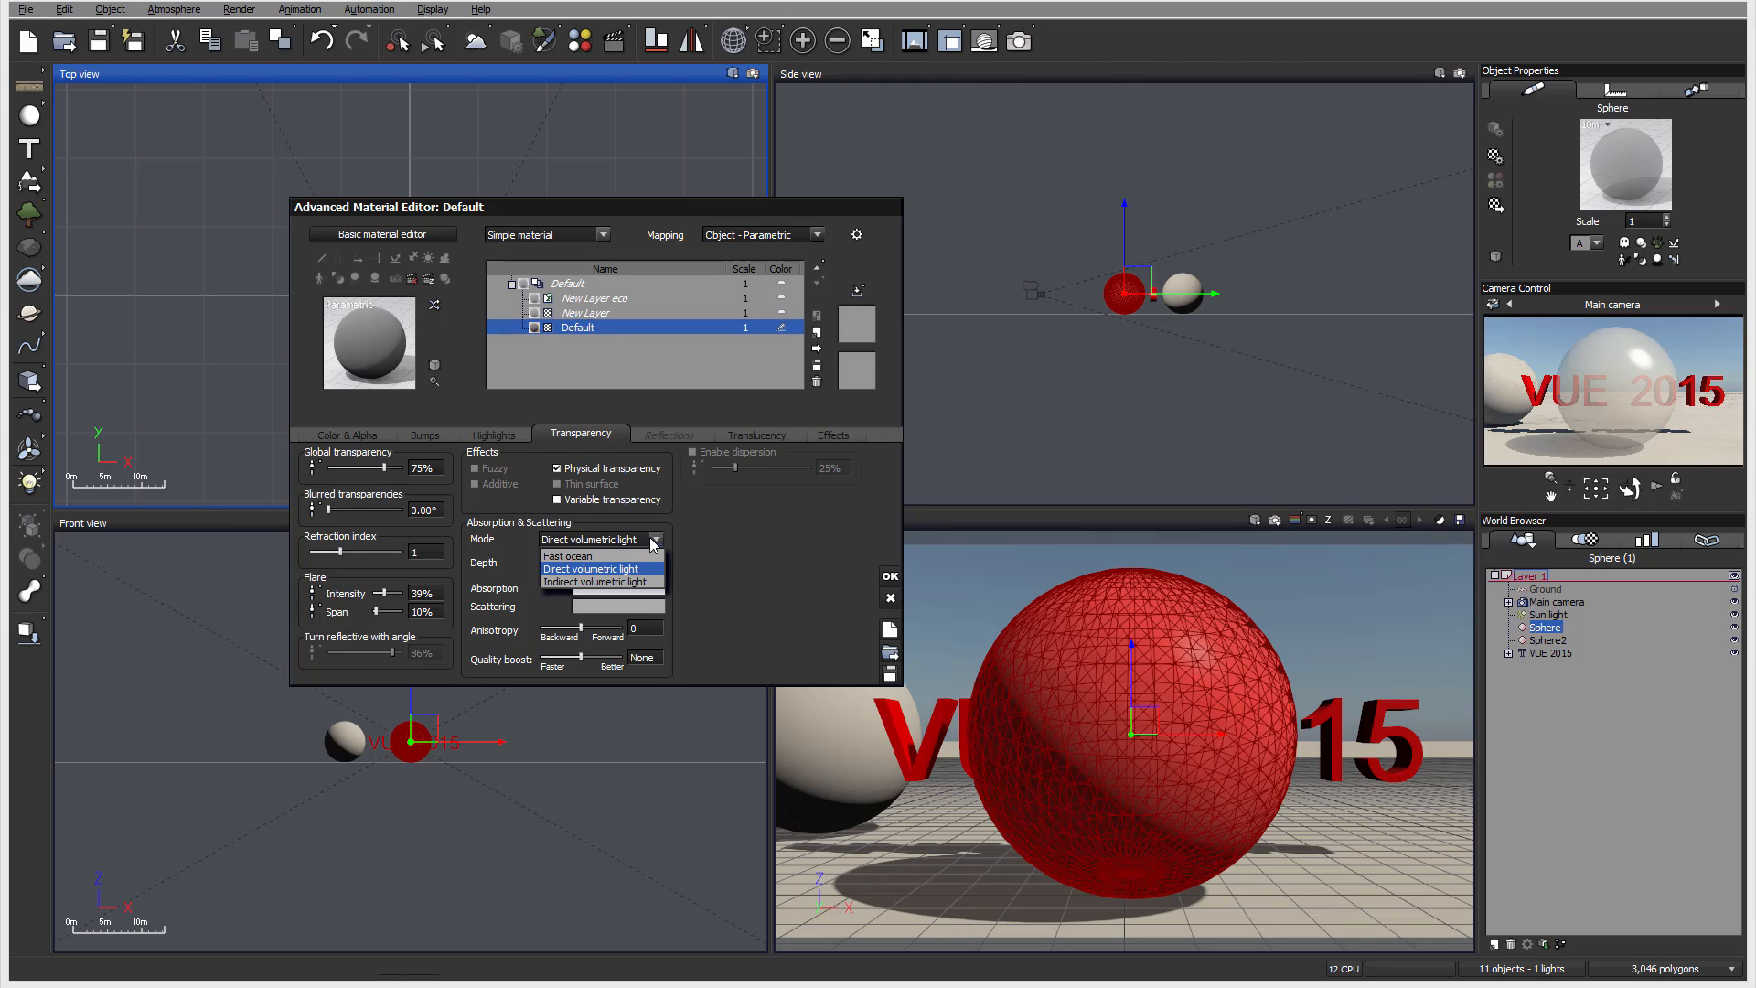
pyautogui.click(639, 582)
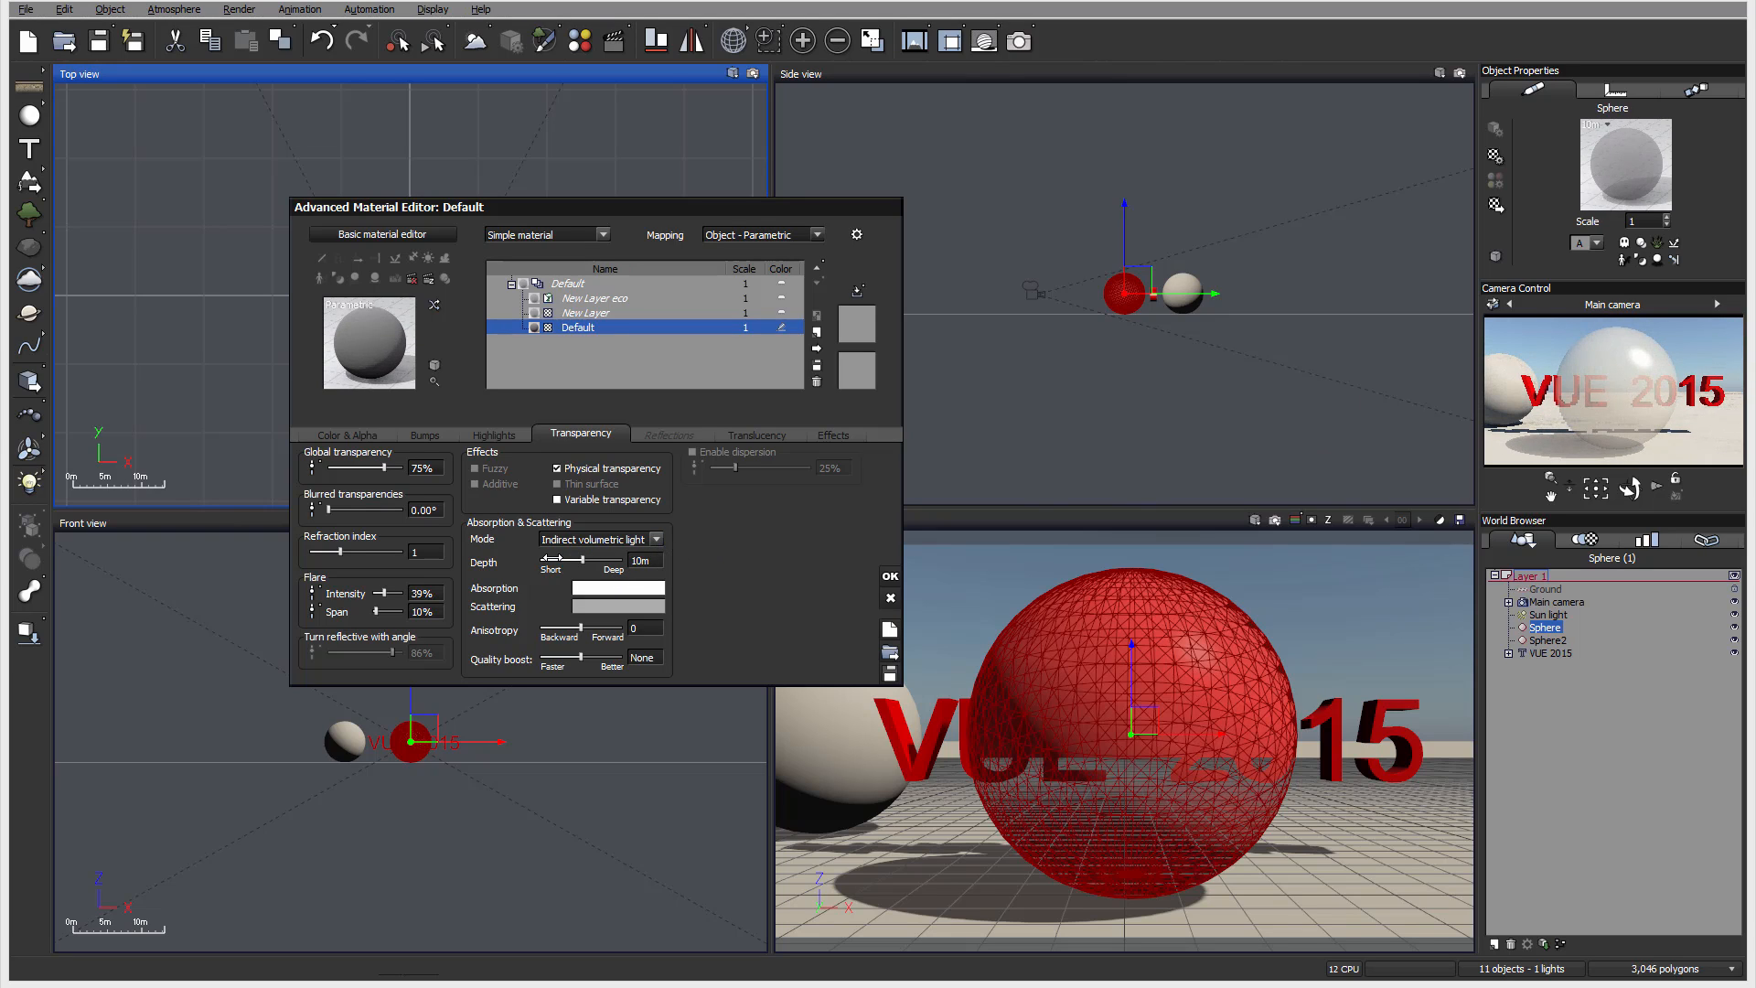
# - Set the absorption and scattering depth to 1.58 m and global transparency to 94%
pyautogui.moveTo(576, 564); pyautogui.dragTo(557, 562)
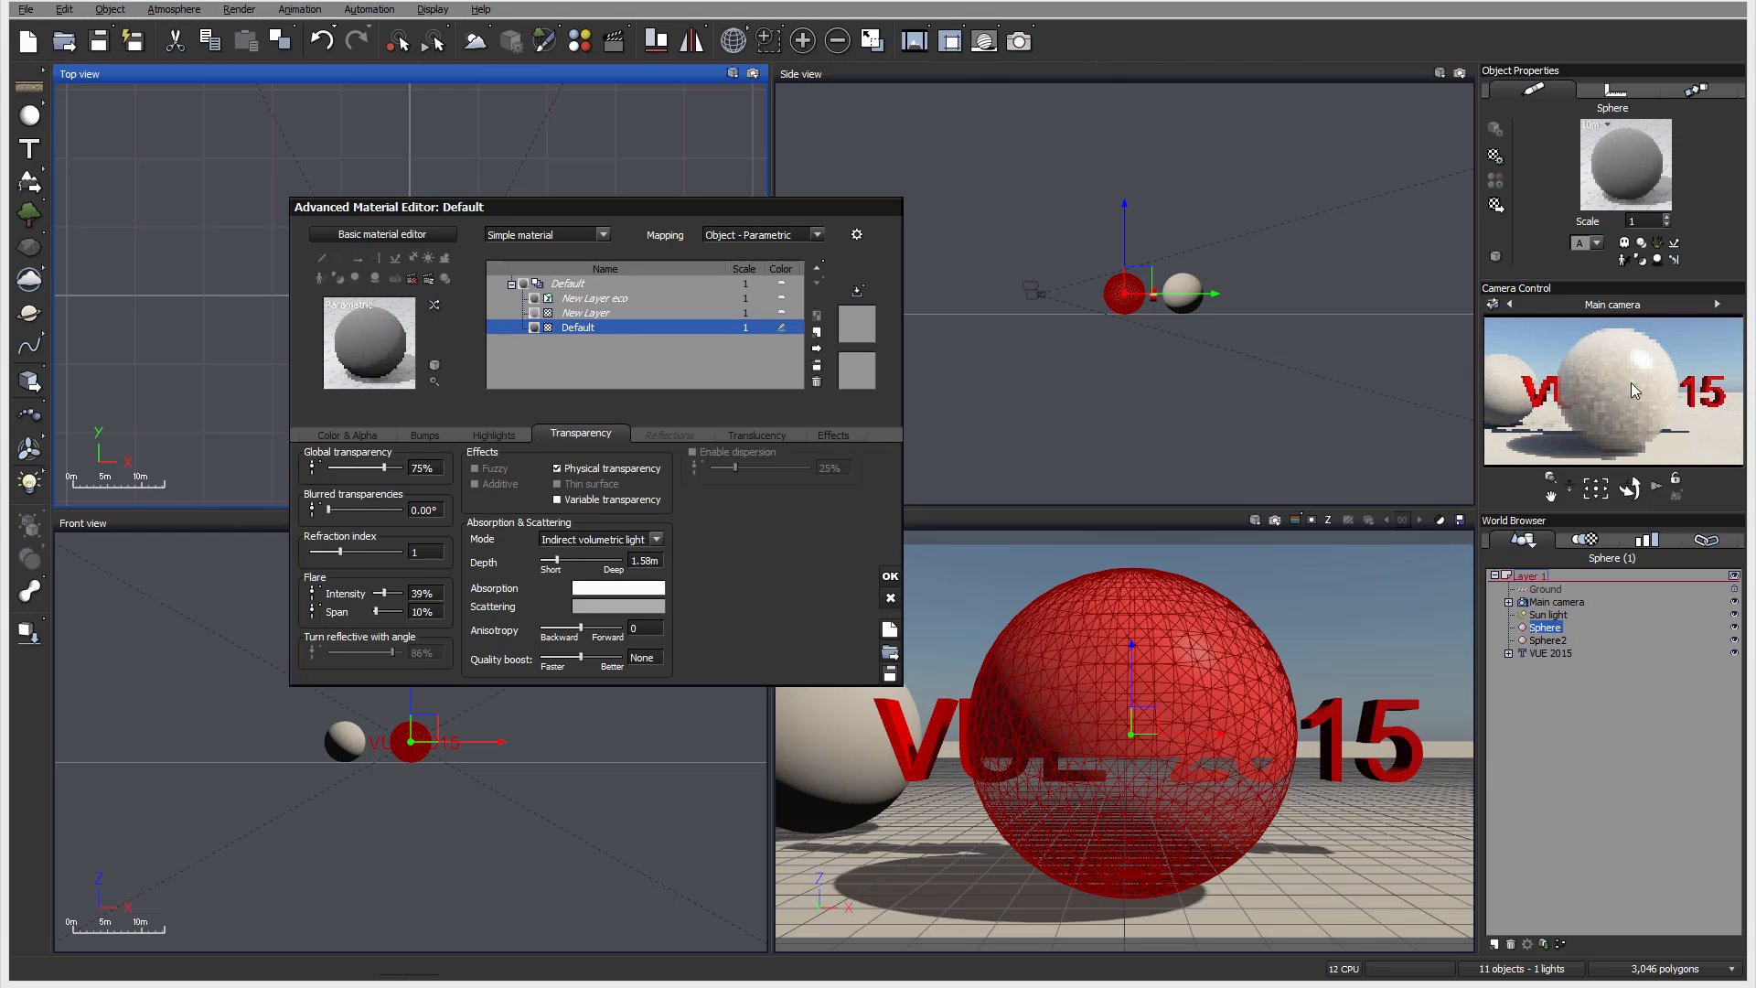
pyautogui.moveTo(384, 467); pyautogui.dragTo(403, 466)
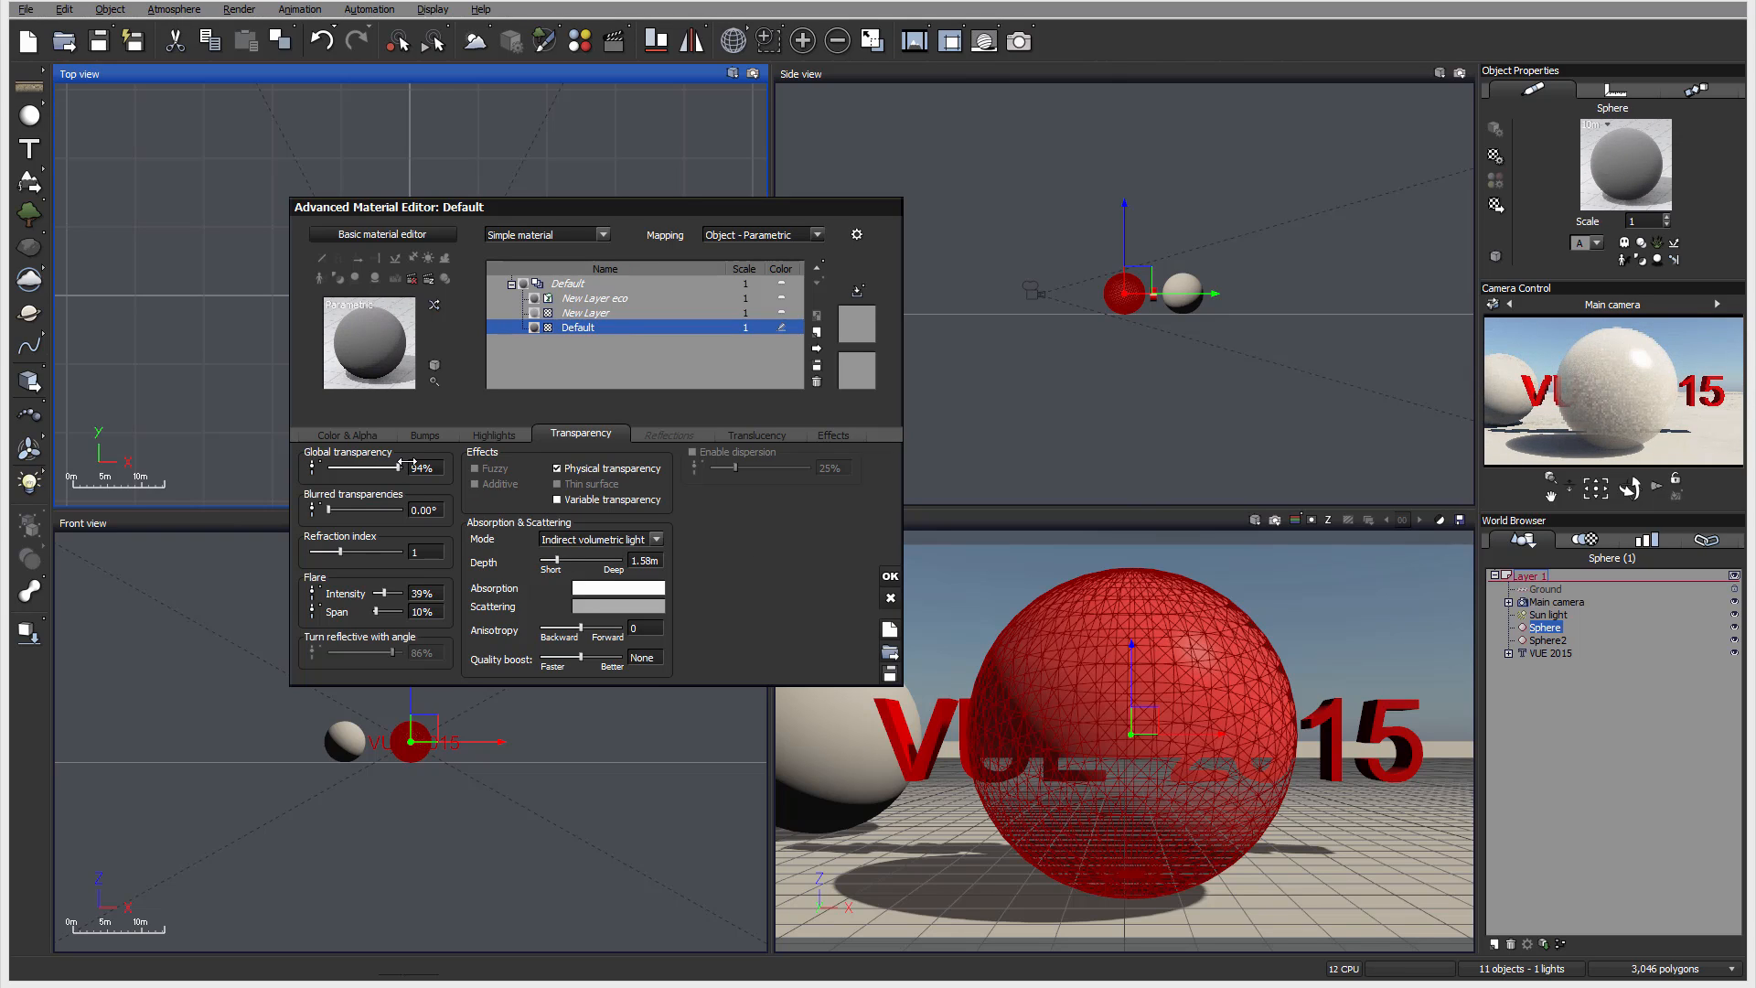
pyautogui.click(1648, 379)
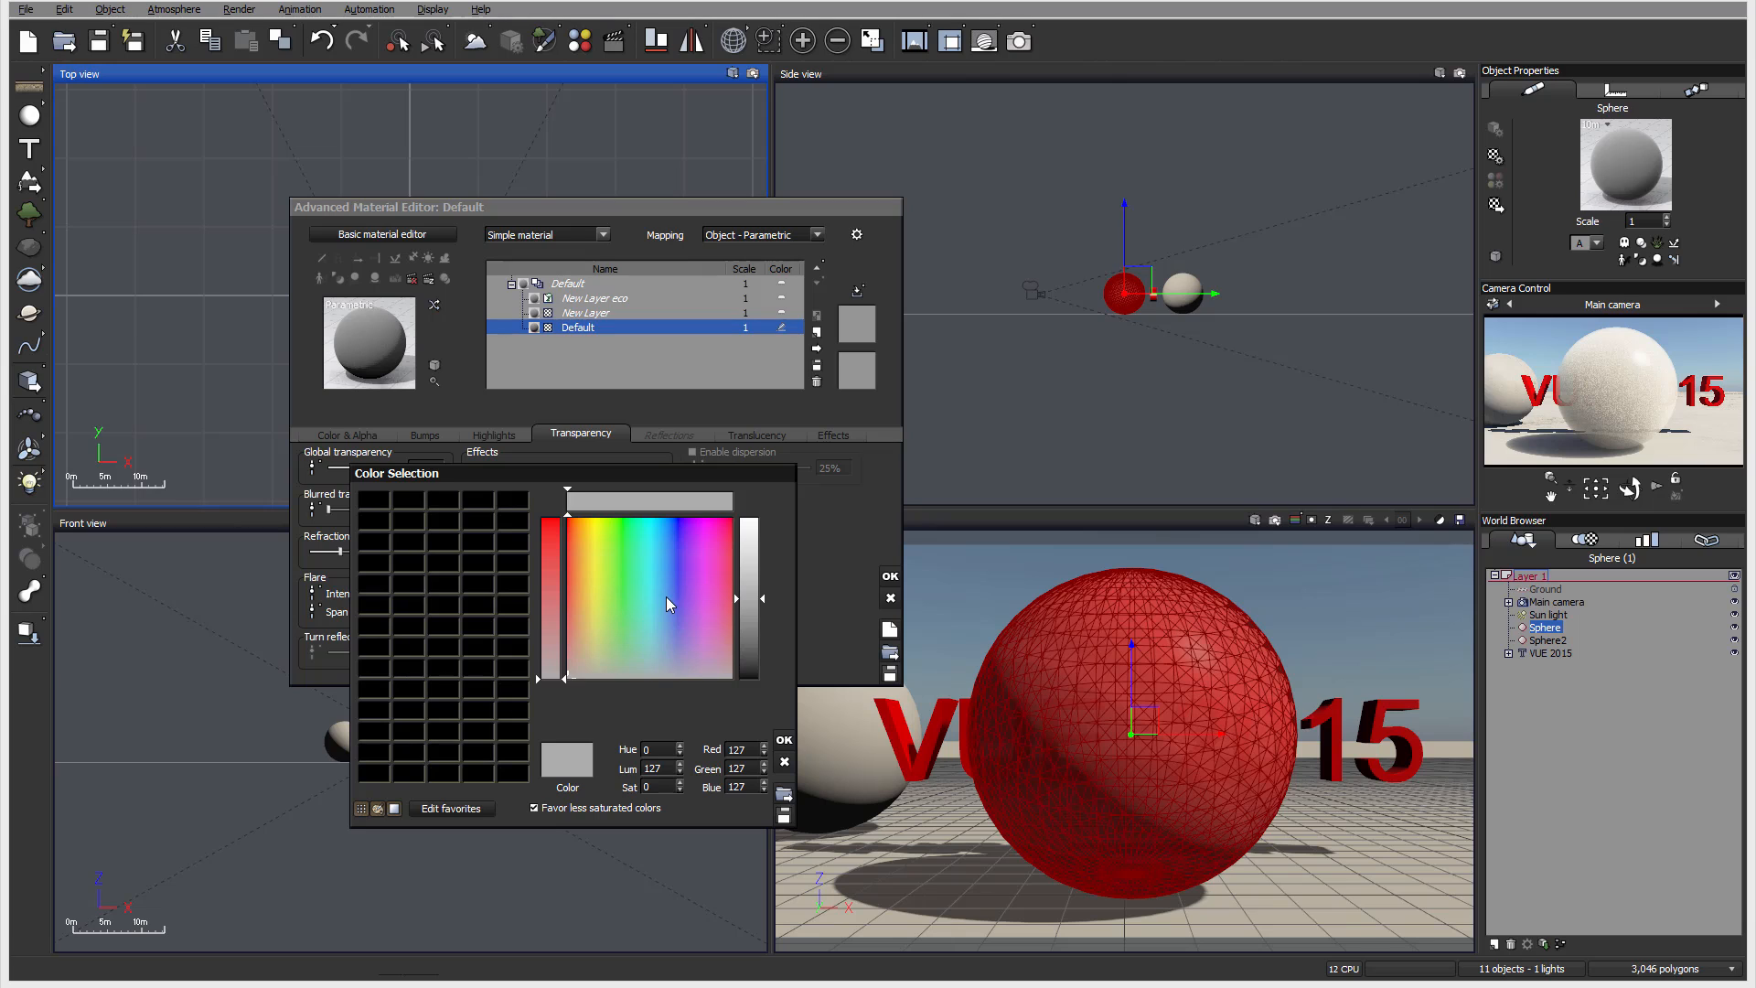
# - Try a blue-violet scattering color (RGB 39, 0, 226) with a yellow absorption color and refresh the camera preview
pyautogui.moveTo(666, 596); pyautogui.dragTo(682, 516)
pyautogui.click(737, 595)
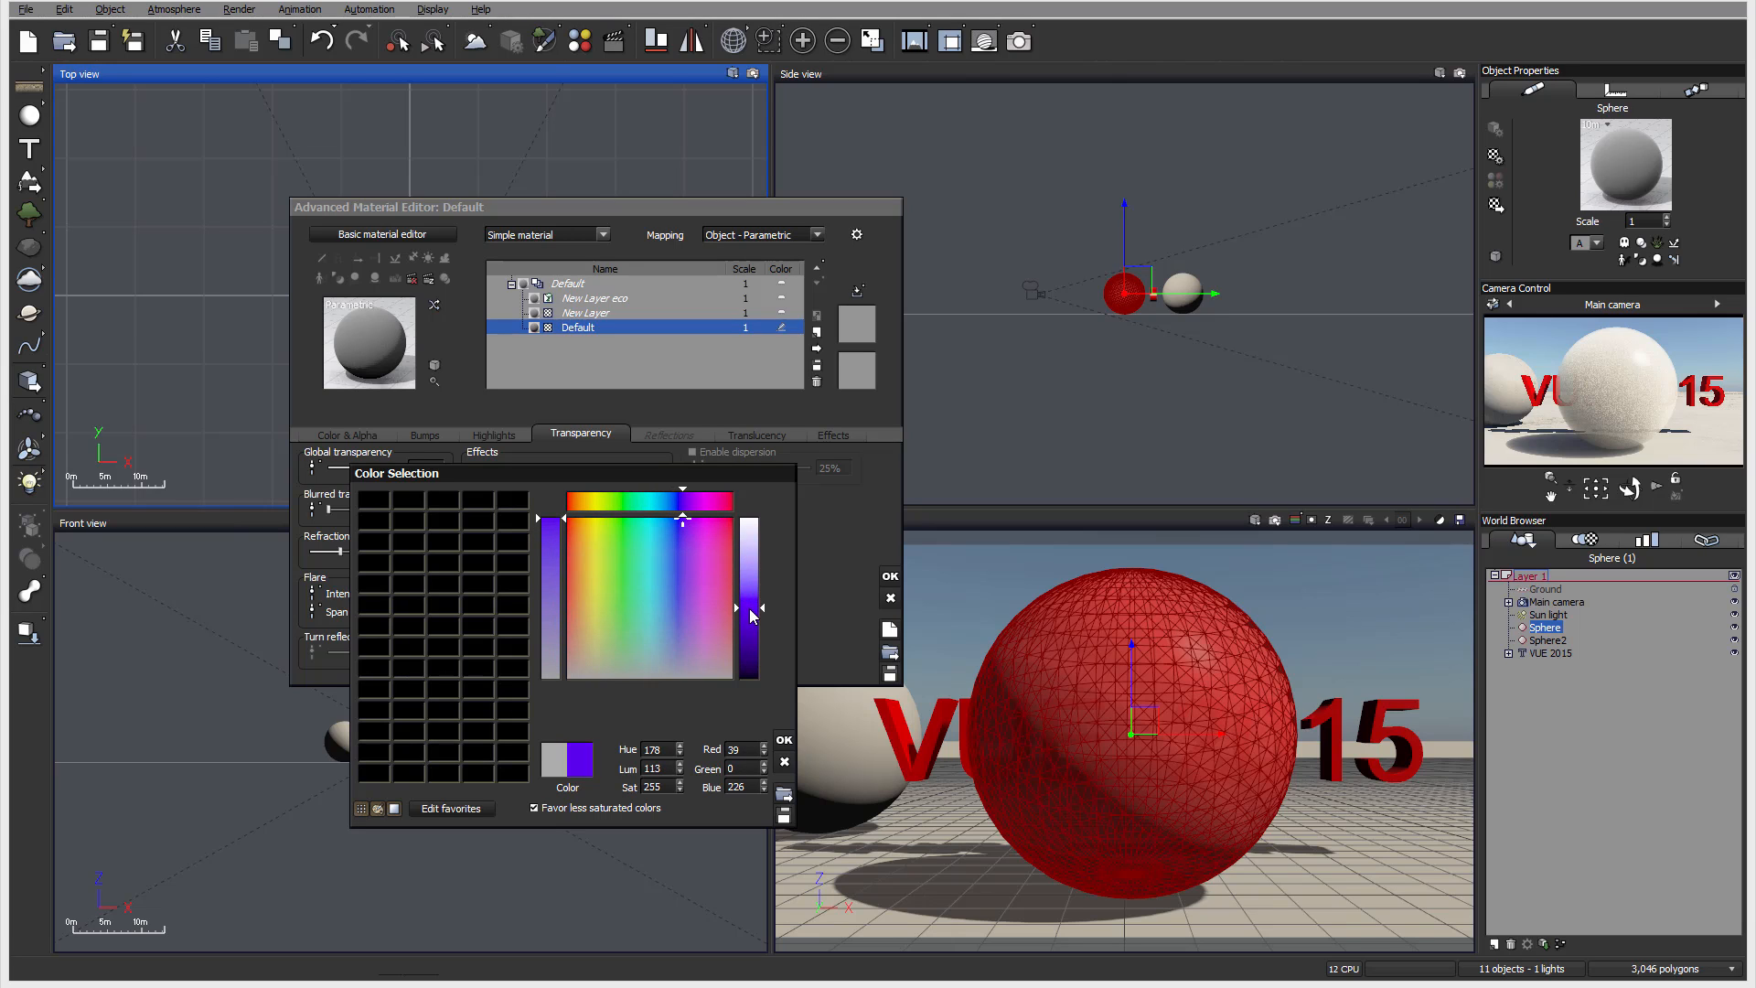
pyautogui.click(783, 739)
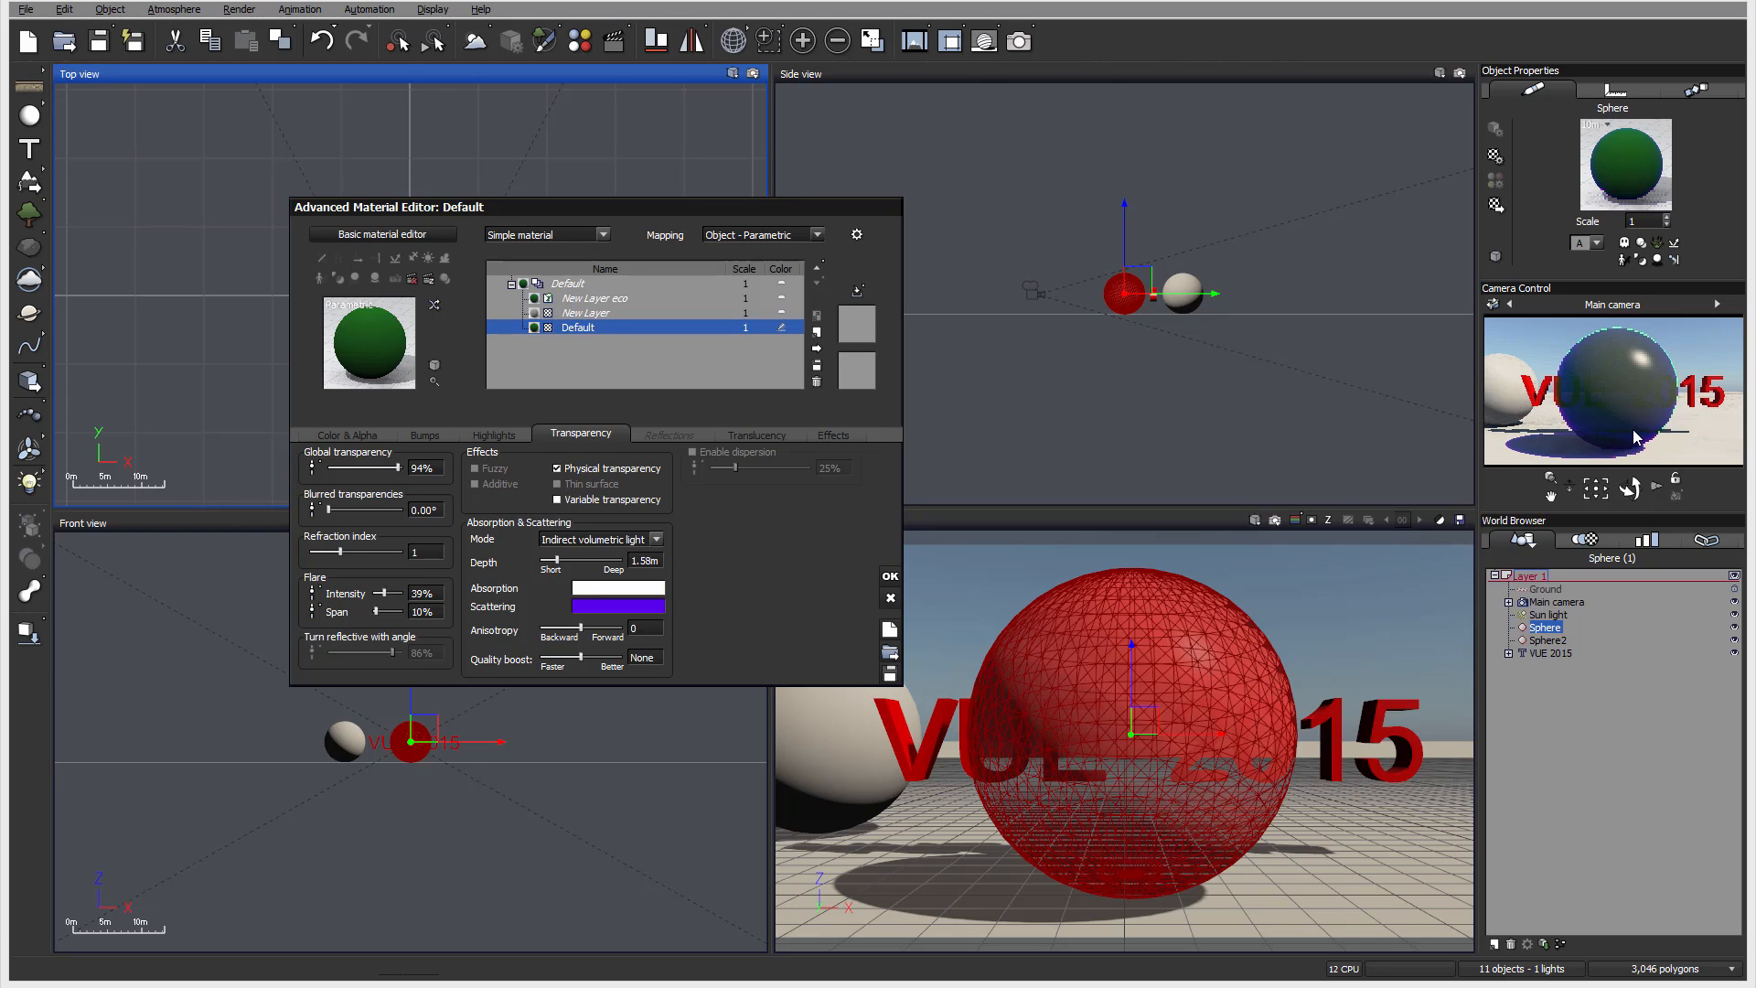
pyautogui.click(614, 588)
pyautogui.click(735, 575)
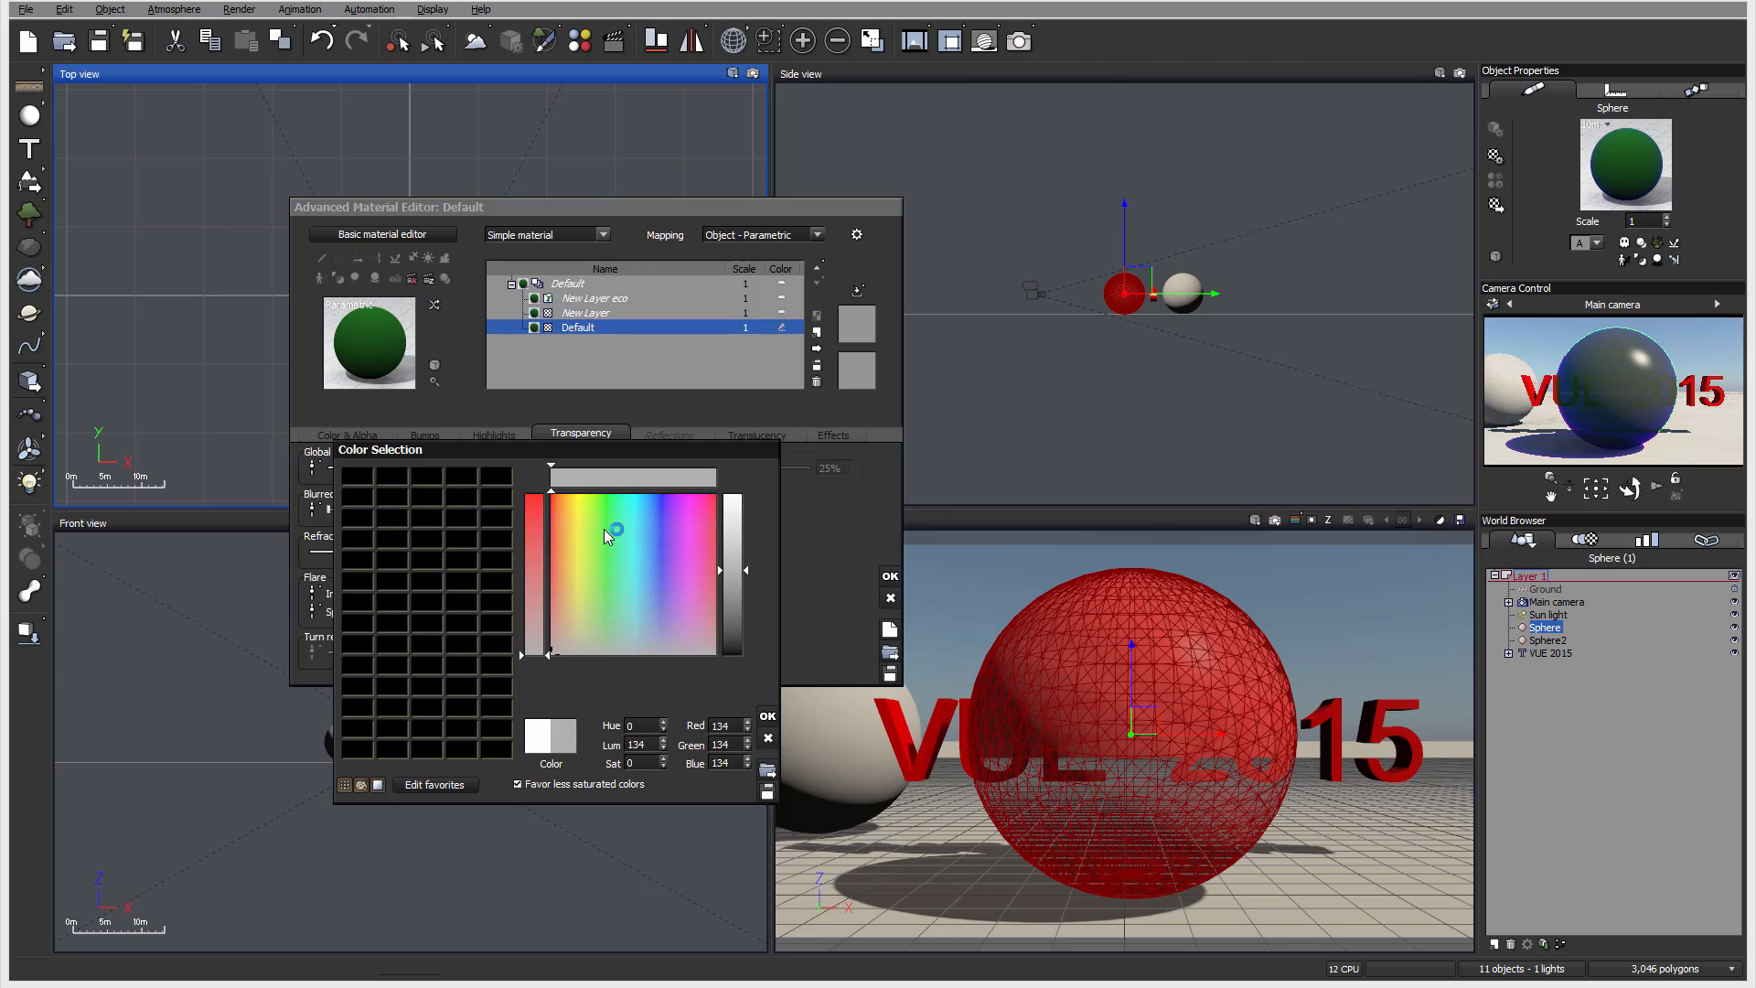
pyautogui.click(571, 499)
pyautogui.click(766, 716)
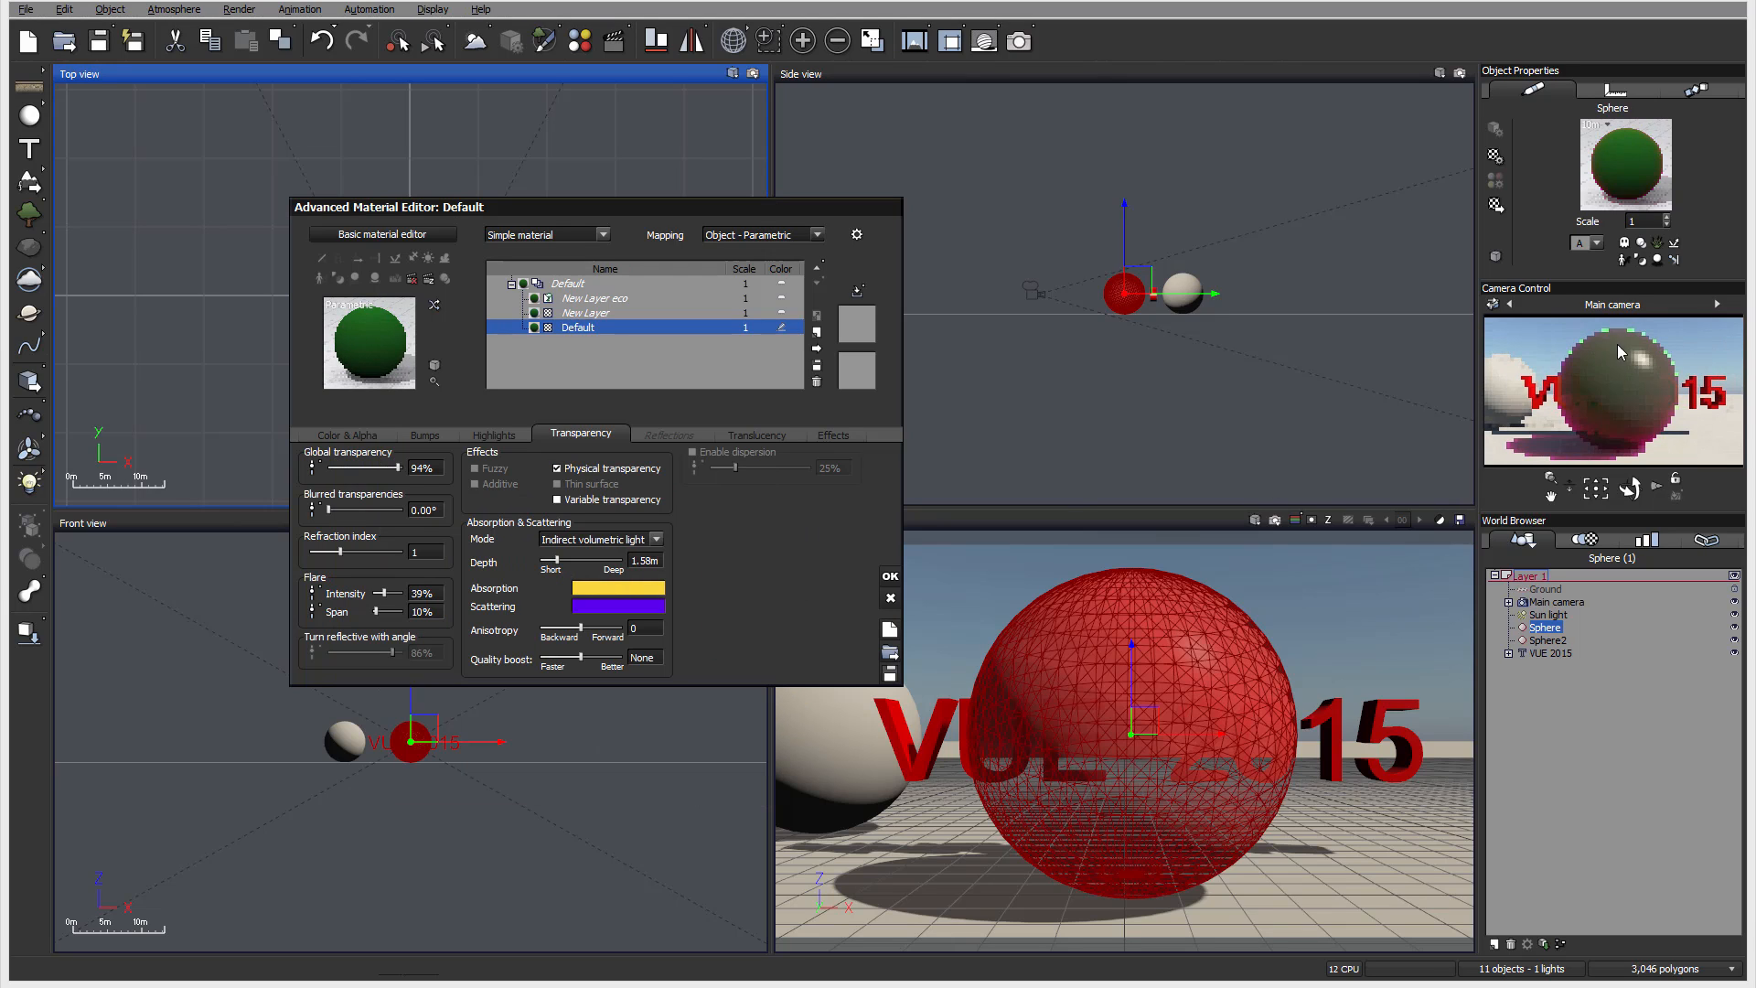
pyautogui.click(1657, 380)
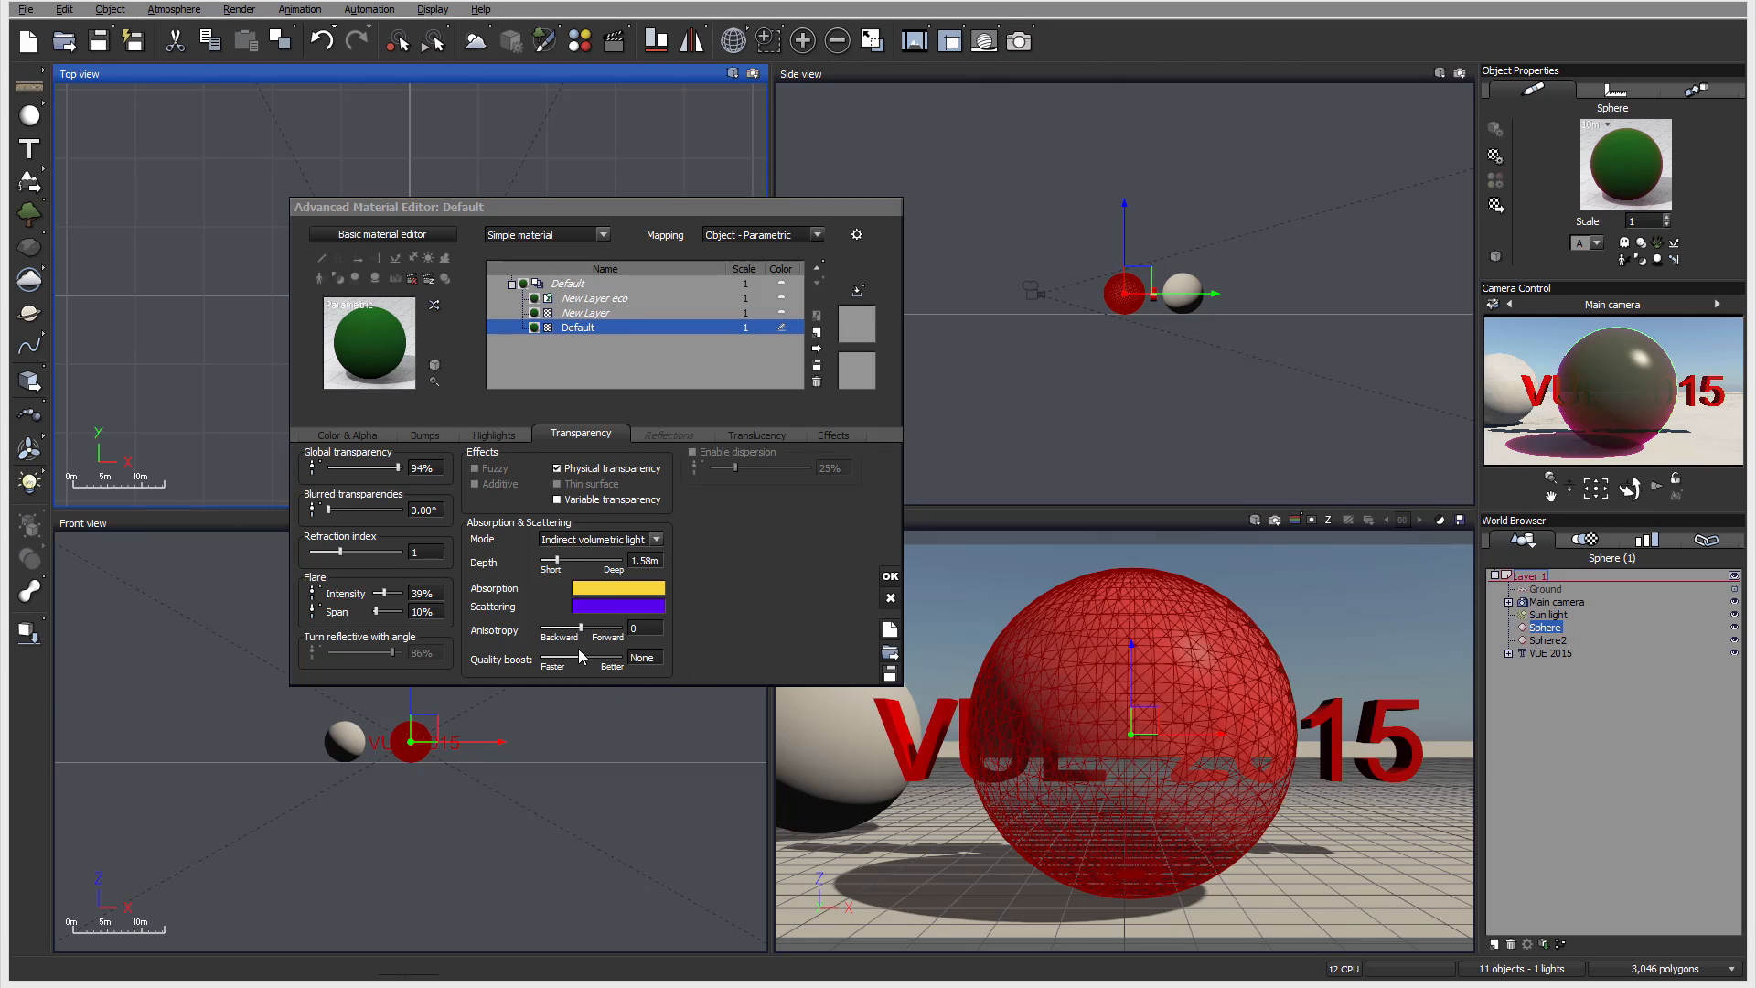
# - Reset the absorption and scattering colors of the physical transparency
pyautogui.rightClick(636, 589)
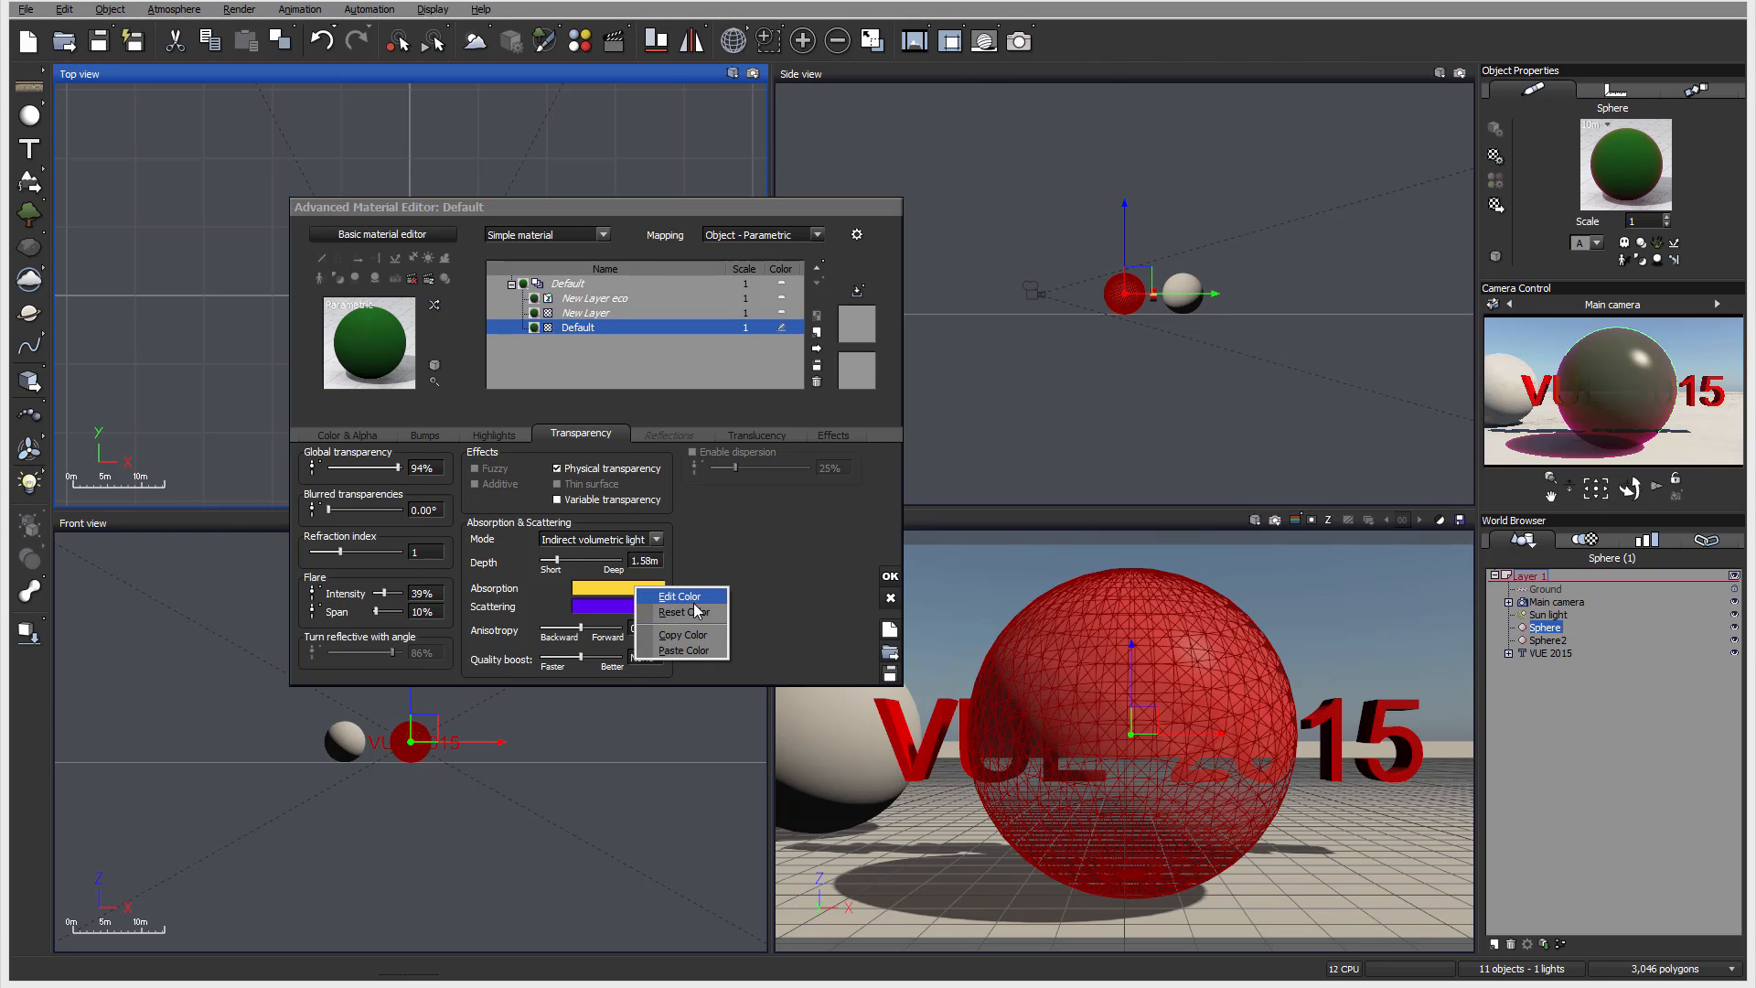
pyautogui.click(684, 611)
pyautogui.rightClick(600, 608)
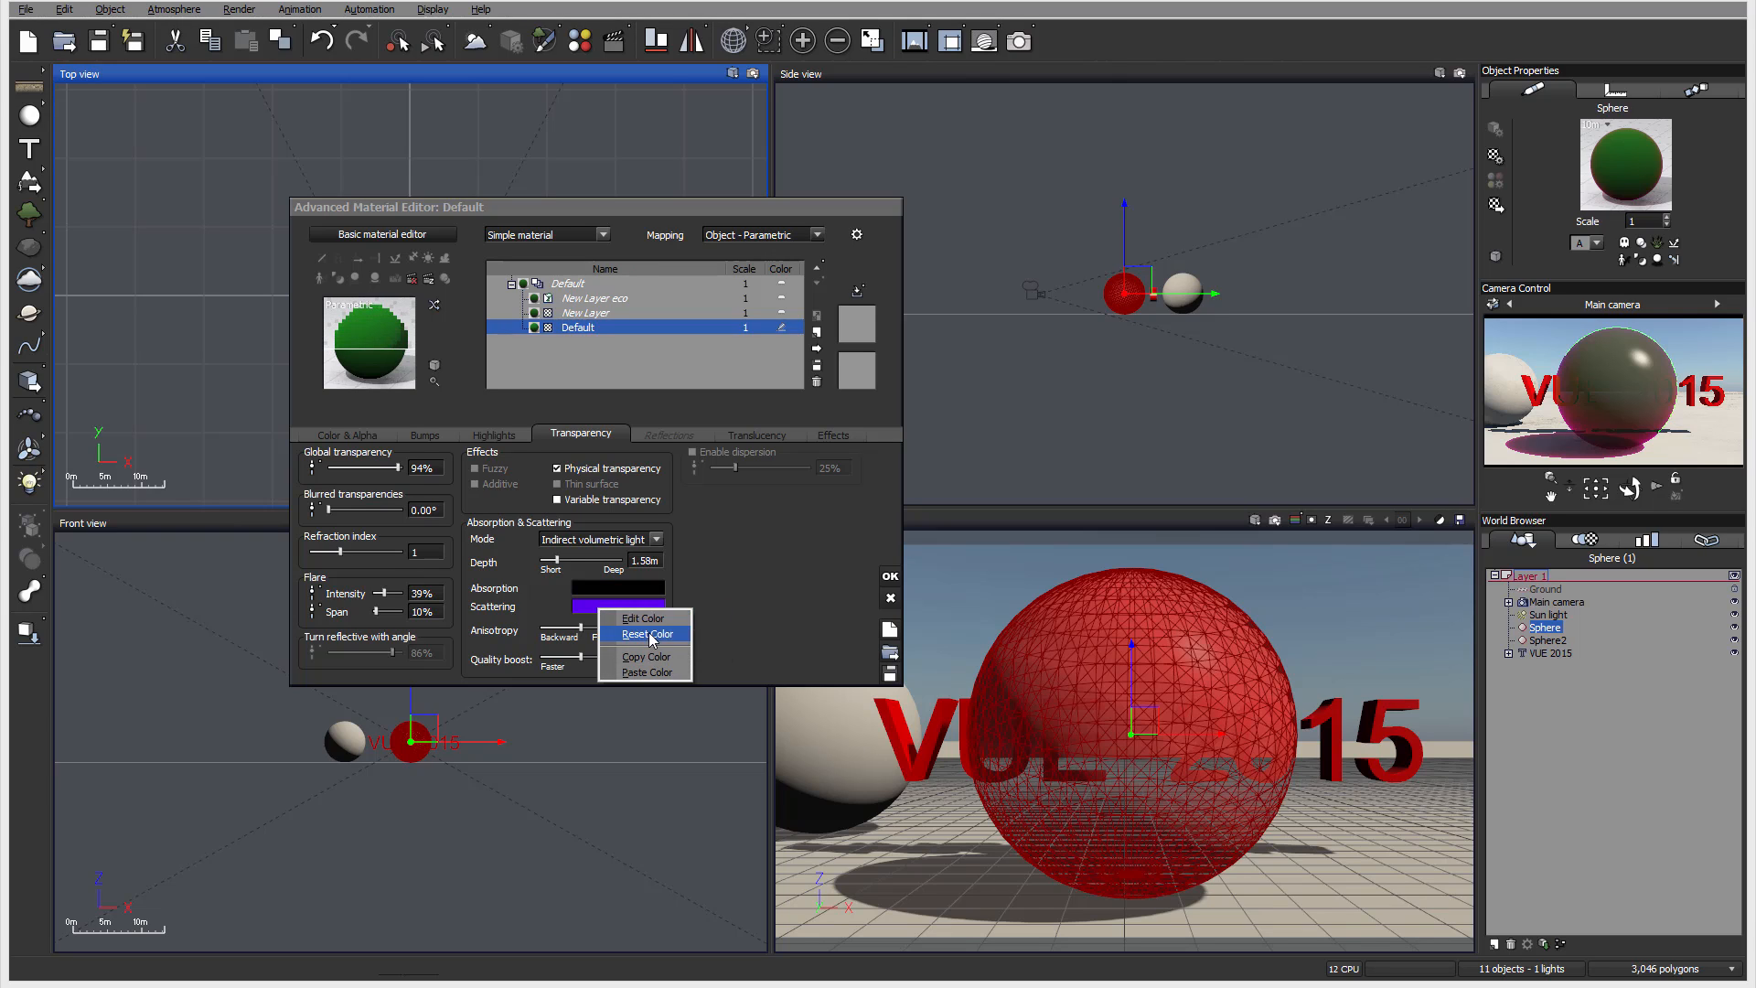
pyautogui.click(652, 635)
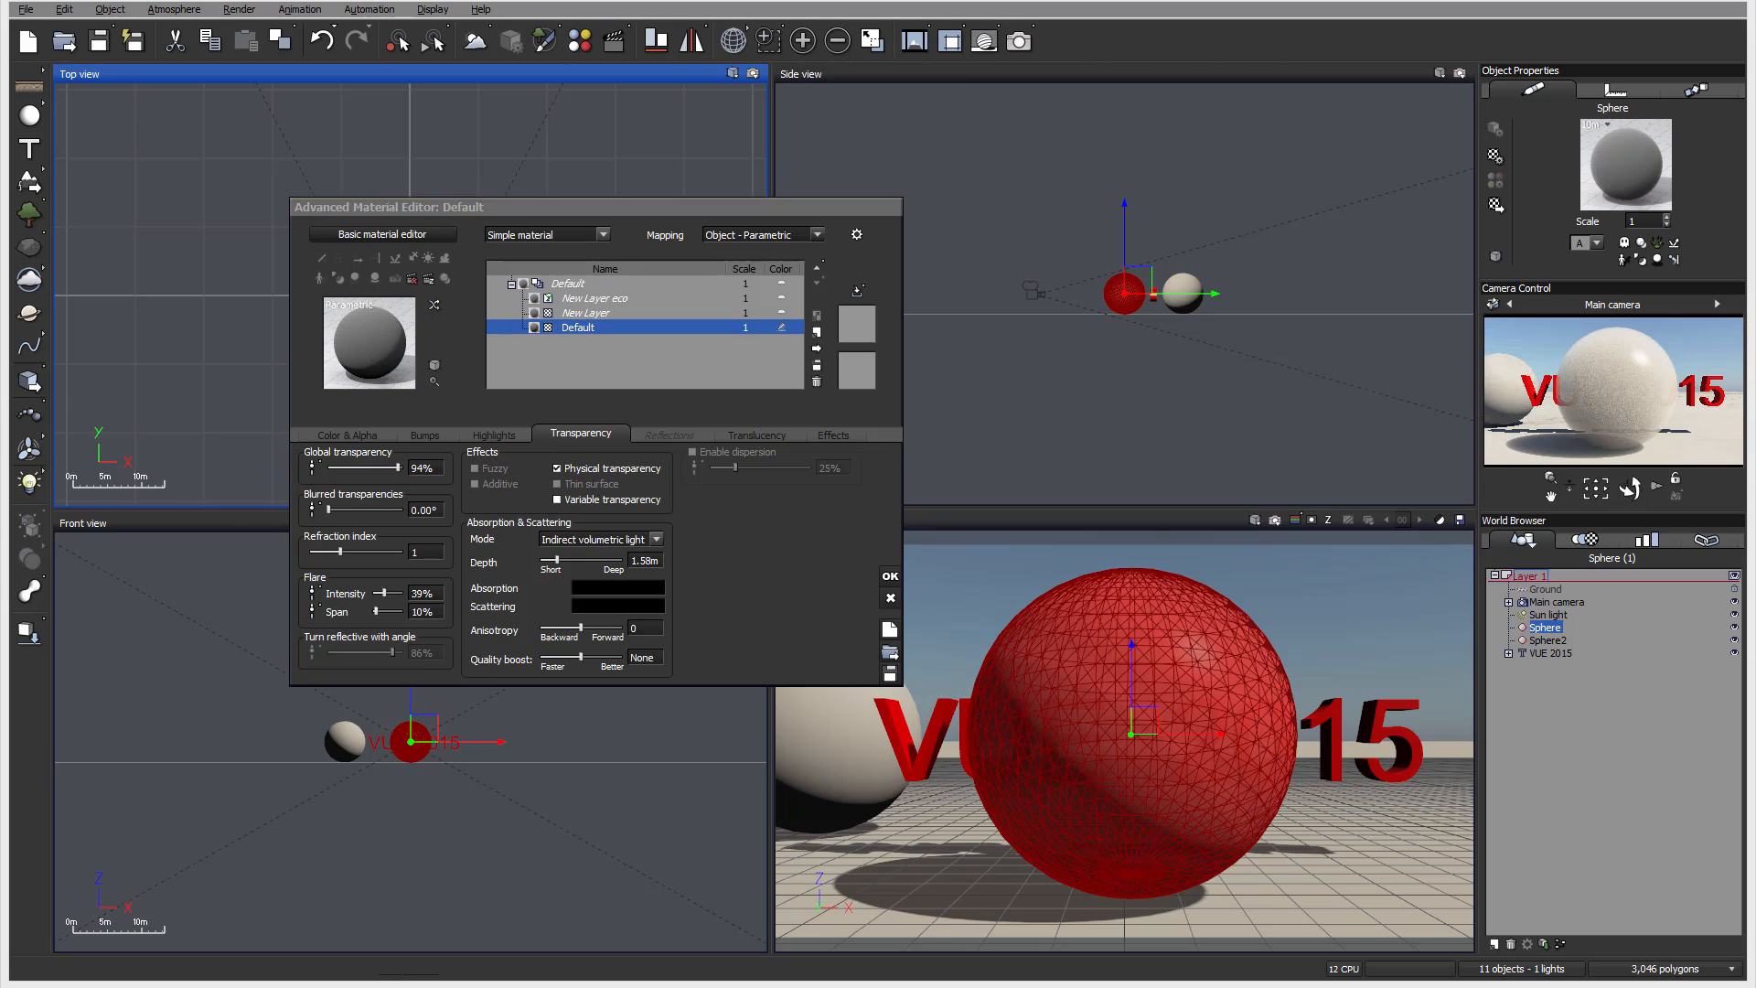
# - Set the absorption color to white (RGB 255, 255, 255) and the scattering color to dark gray
pyautogui.rightClick(620, 588)
pyautogui.click(654, 595)
pyautogui.moveTo(731, 526); pyautogui.dragTo(741, 492)
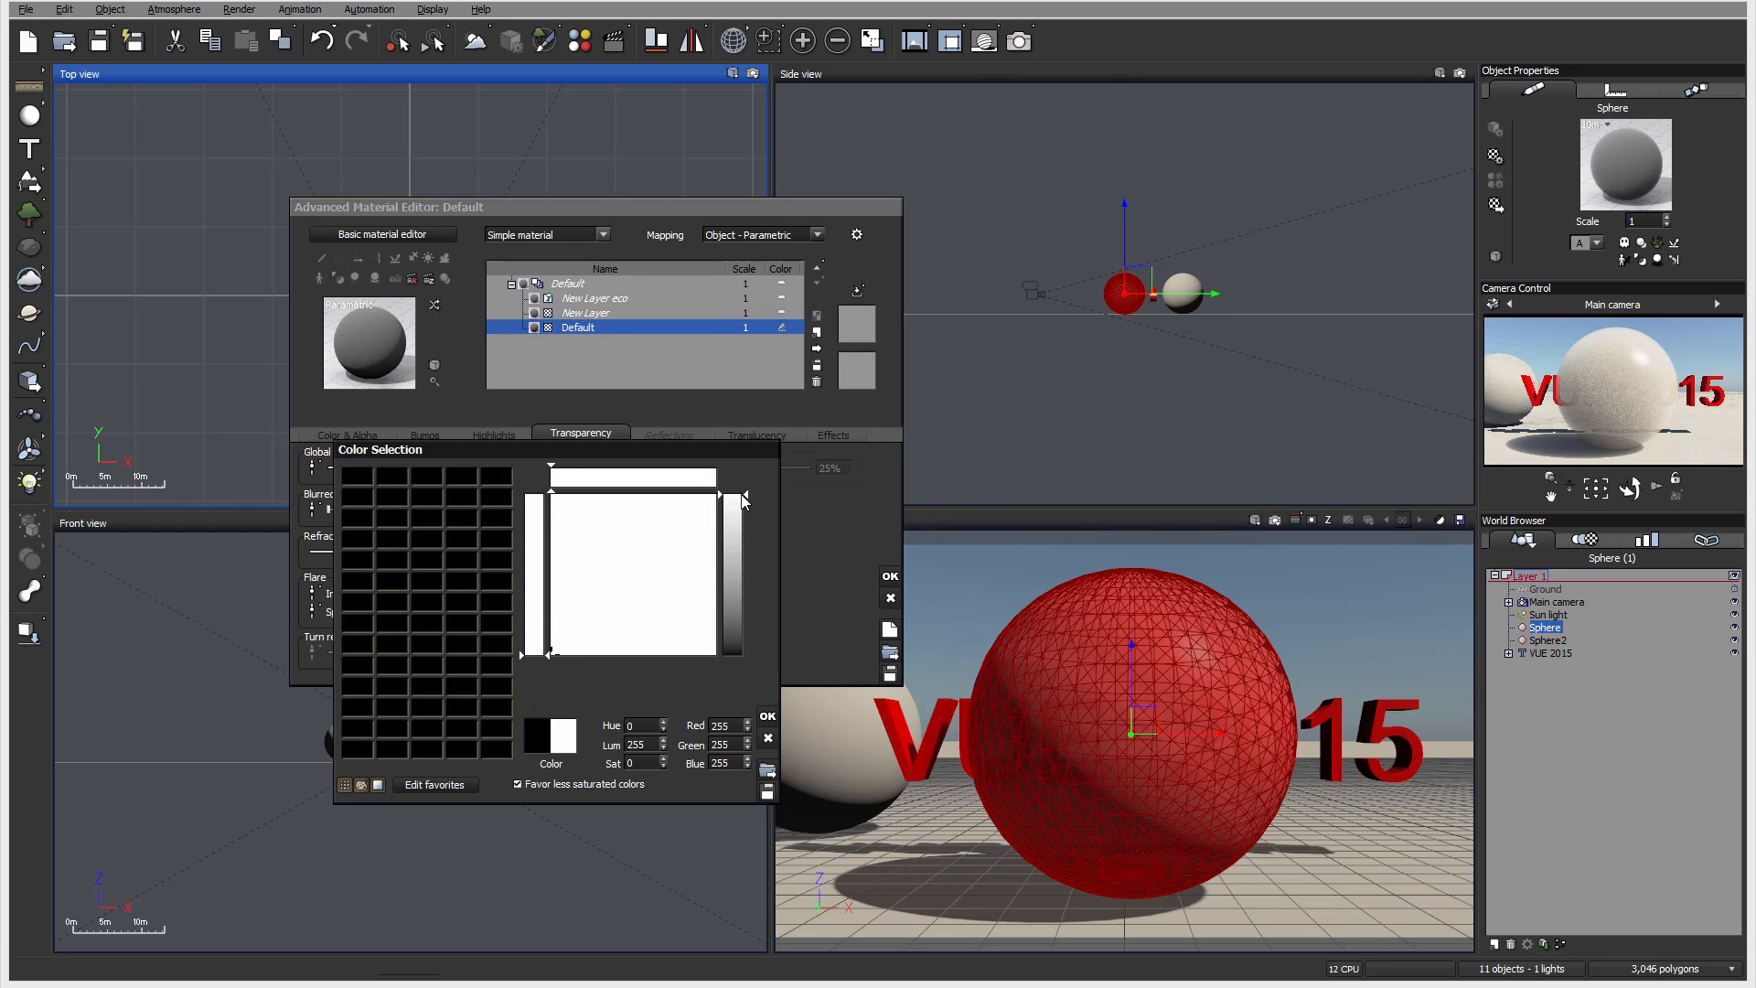
pyautogui.click(765, 718)
pyautogui.rightClick(642, 602)
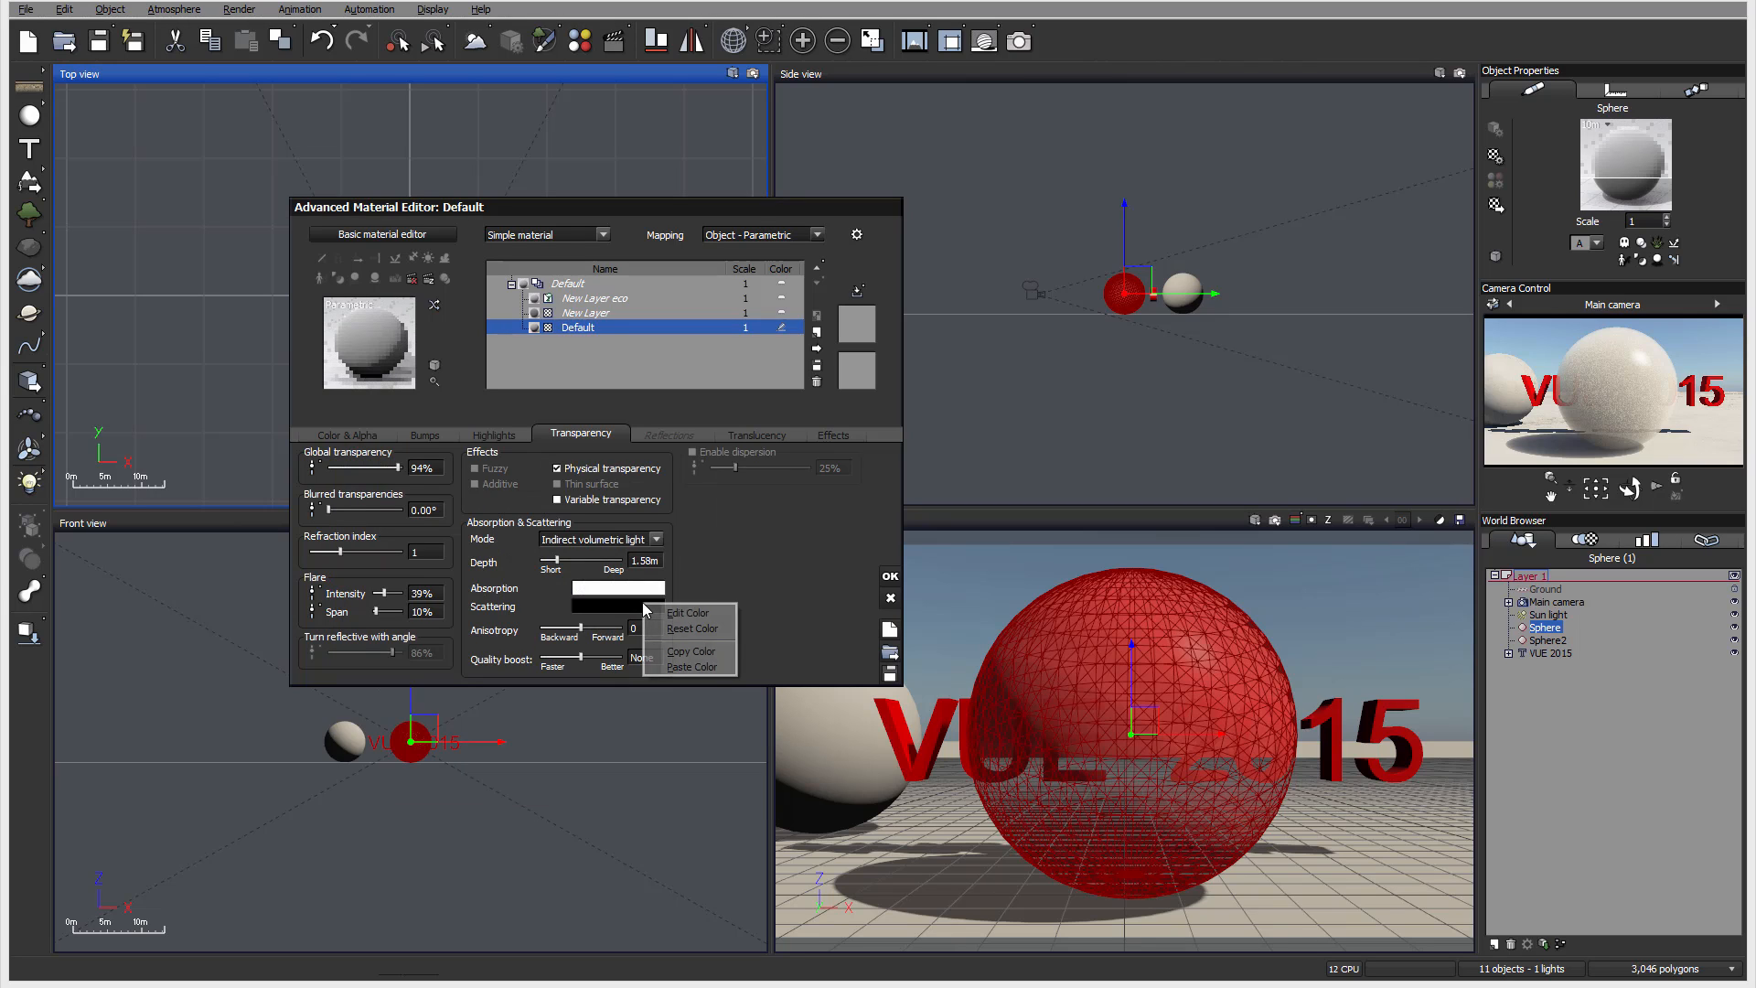
pyautogui.click(686, 612)
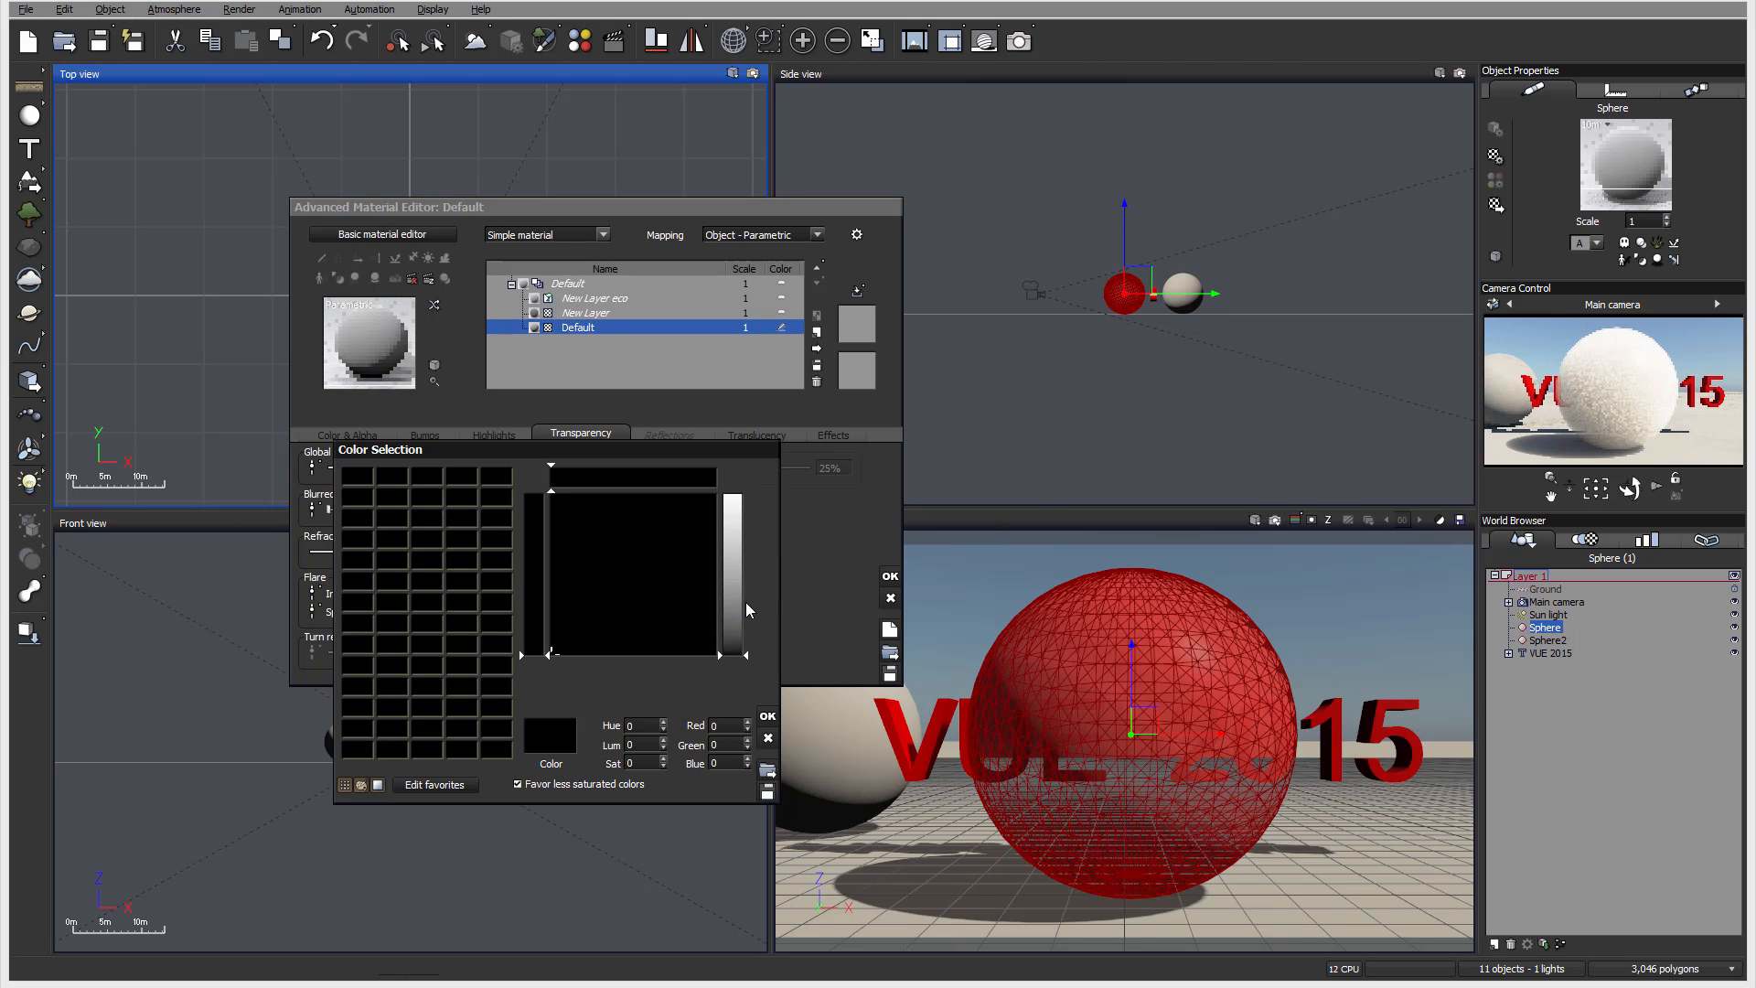
pyautogui.click(729, 622)
pyautogui.click(766, 716)
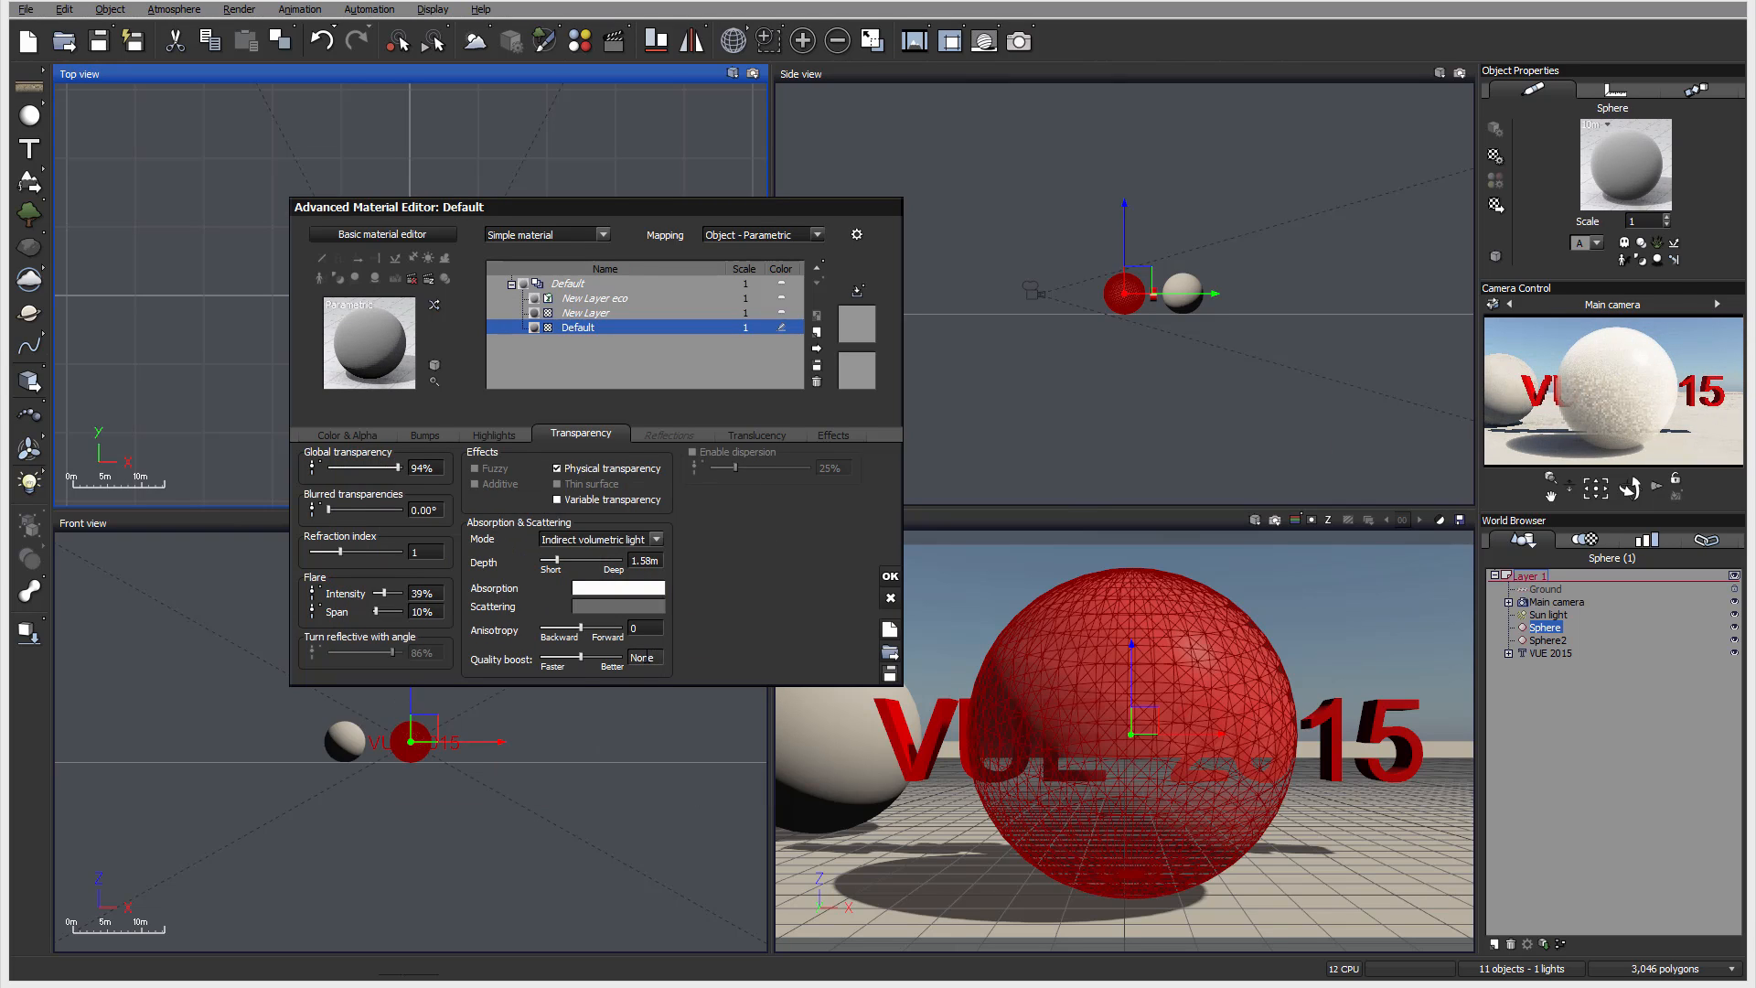
# - Set the quality boost to +3.2 and the depth to 4.62 m, and refresh the camera preview
pyautogui.moveTo(582, 658); pyautogui.dragTo(645, 659)
pyautogui.moveTo(556, 559); pyautogui.dragTo(582, 552)
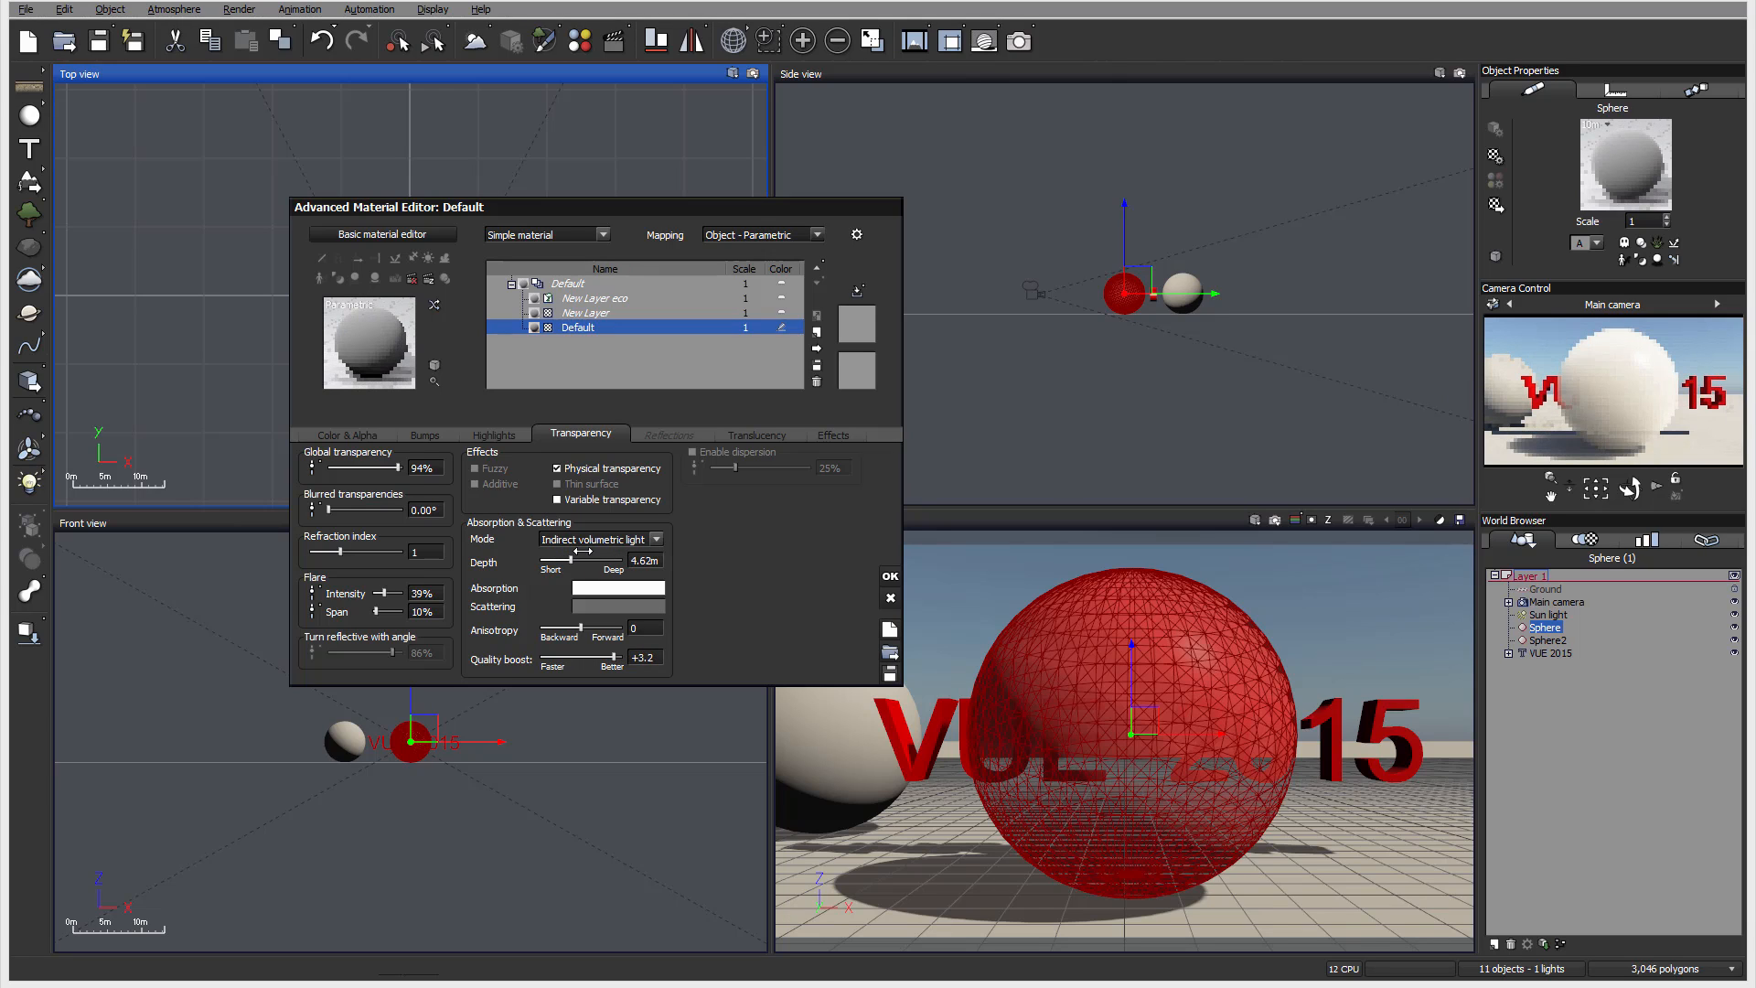
pyautogui.rightClick(1655, 364)
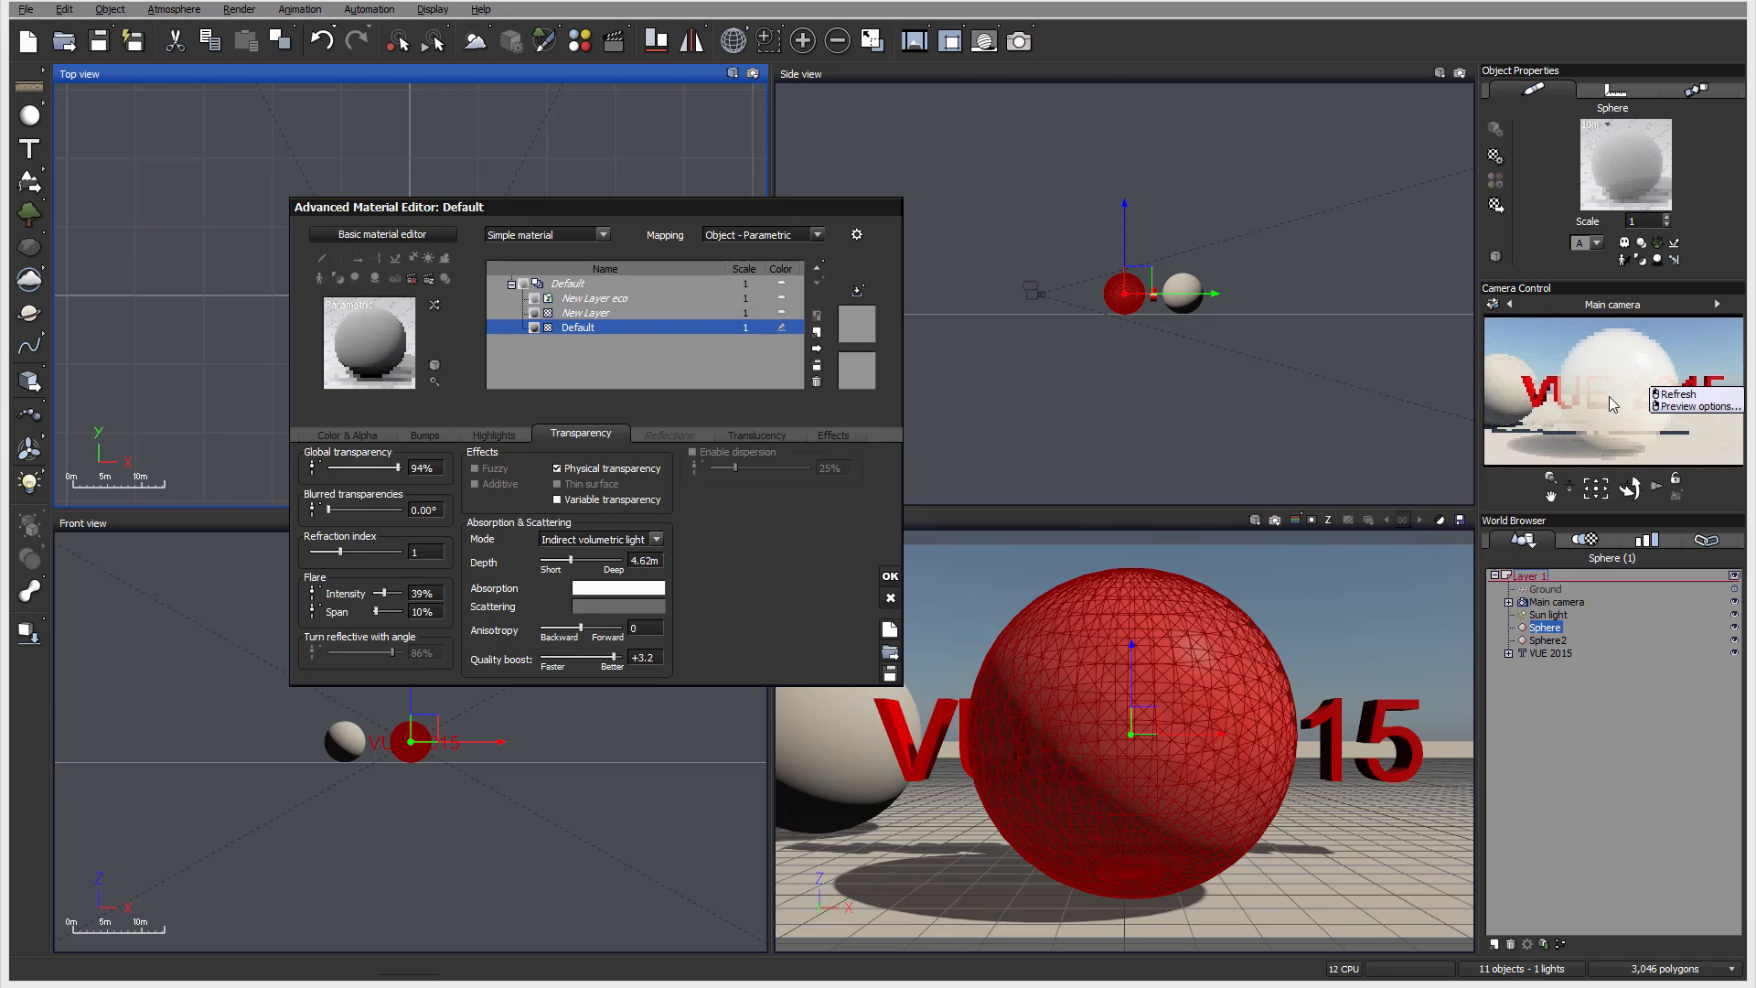
pyautogui.click(1633, 377)
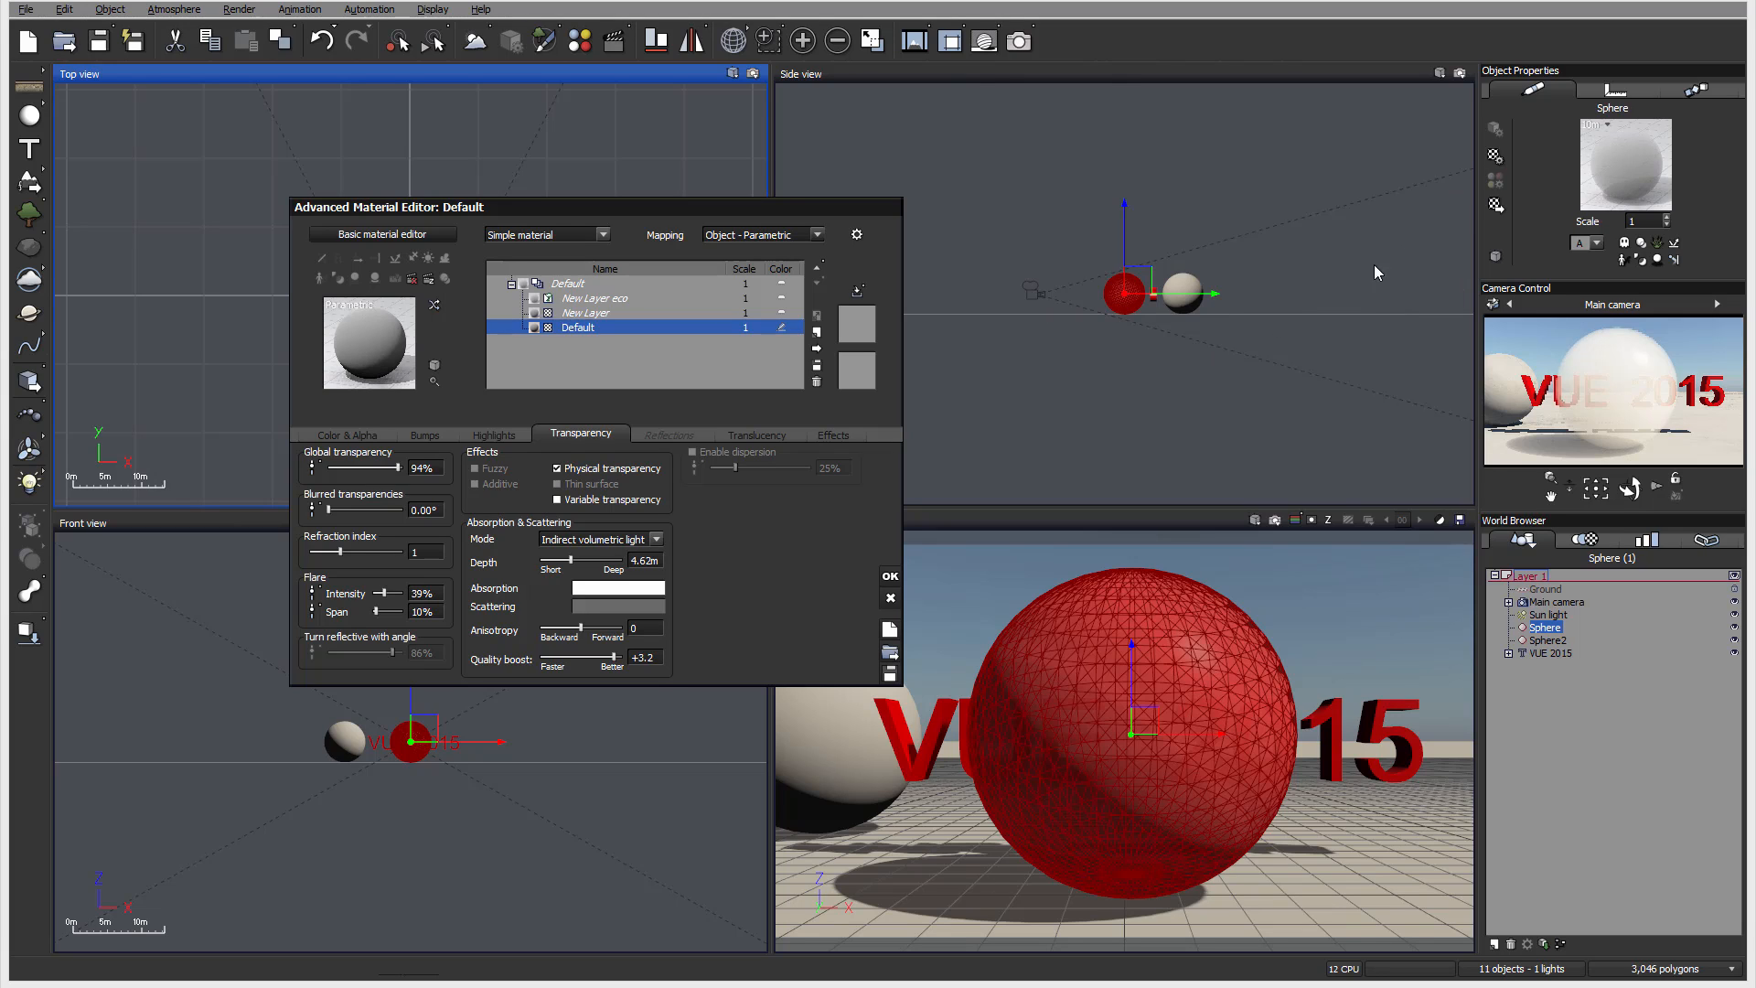
# - Enable variable transparency and turn off physical transparency for the Default layer
pyautogui.click(627, 500)
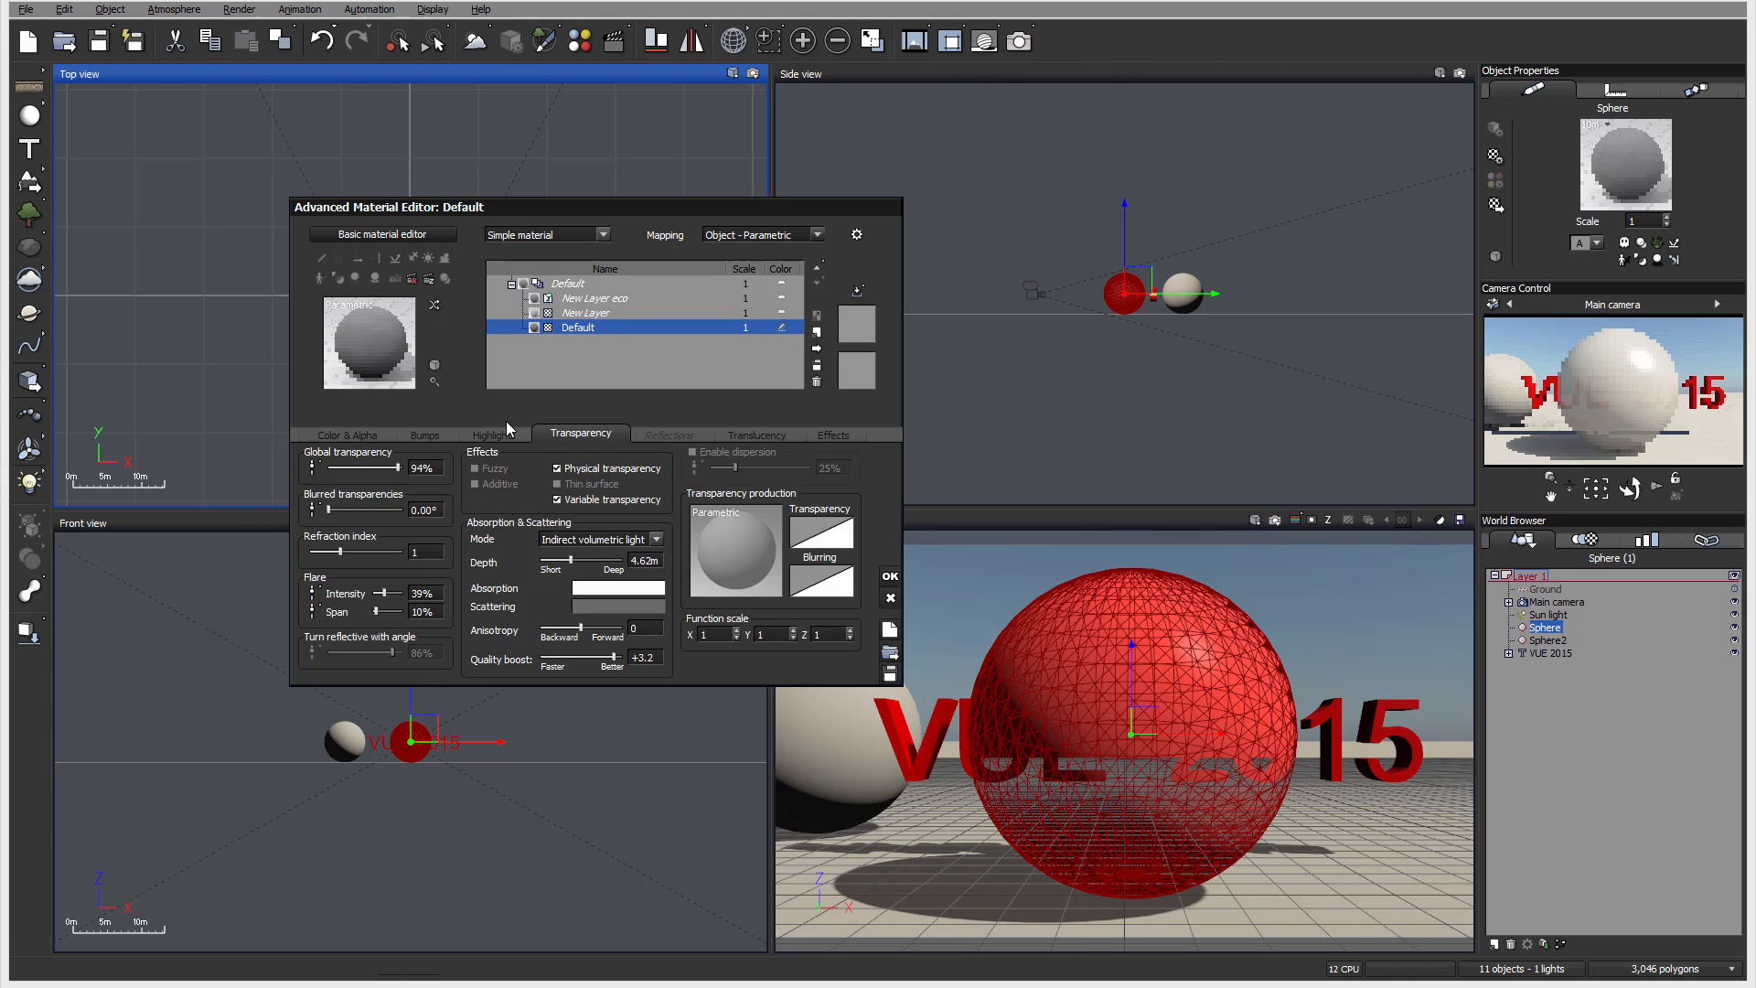
pyautogui.click(578, 469)
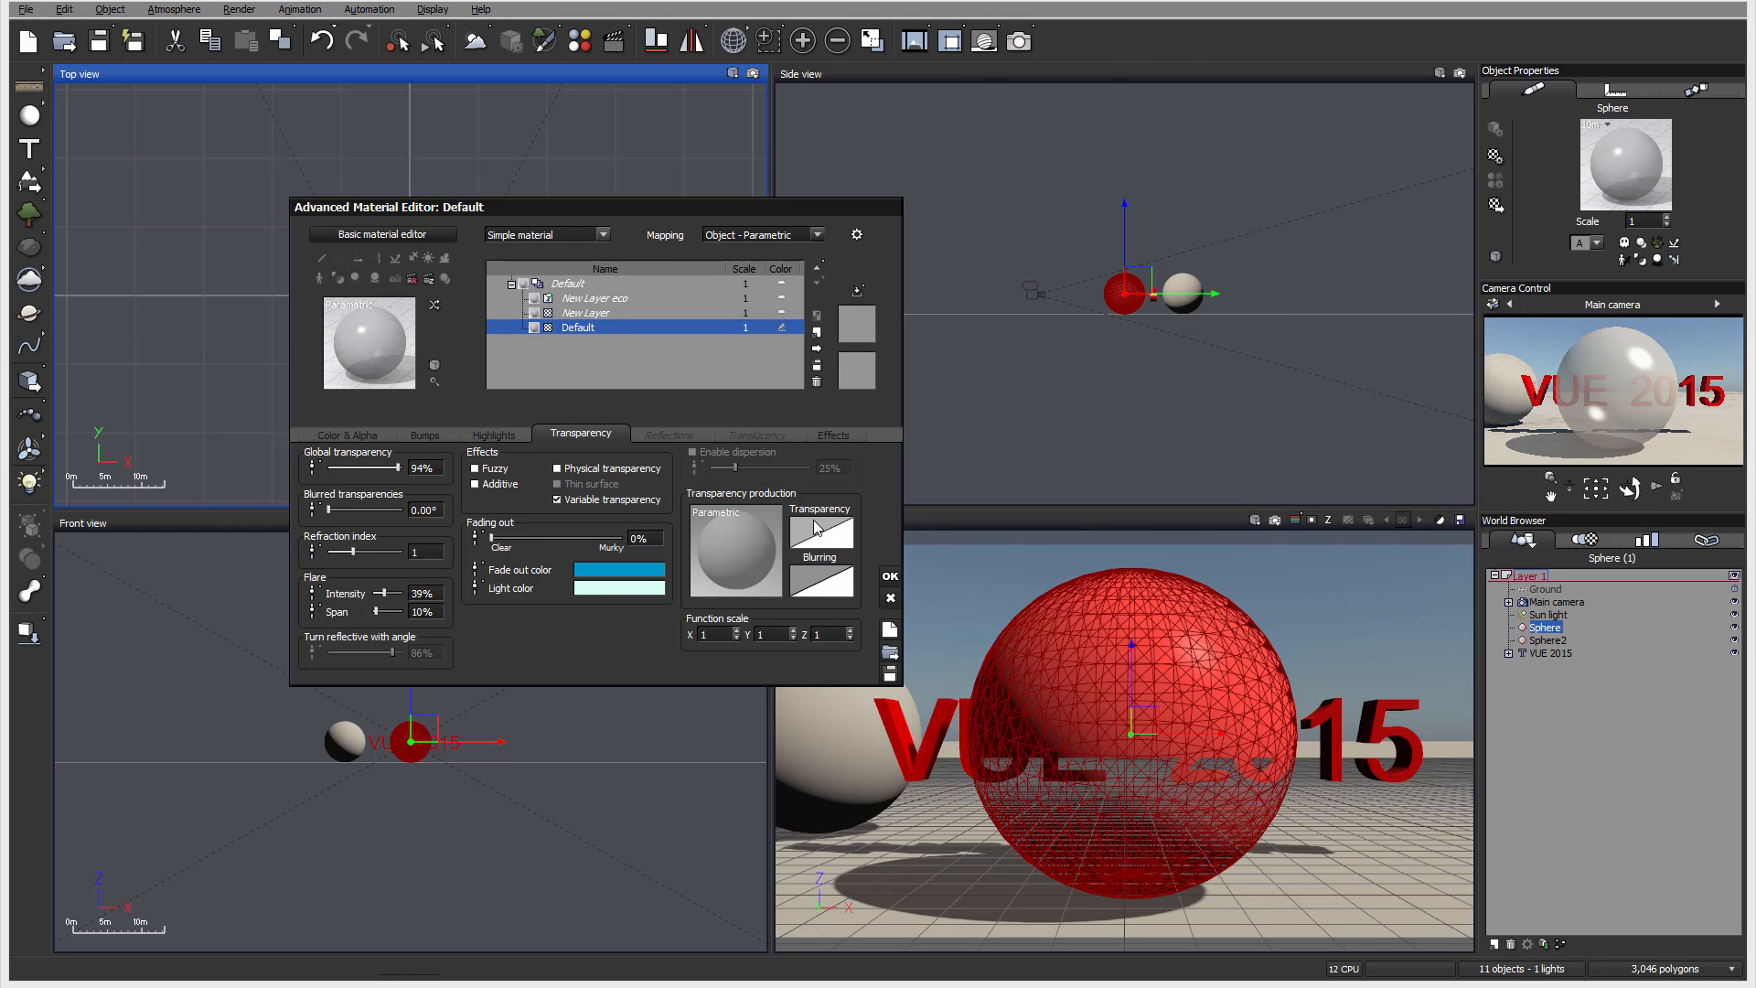
pyautogui.click(628, 503)
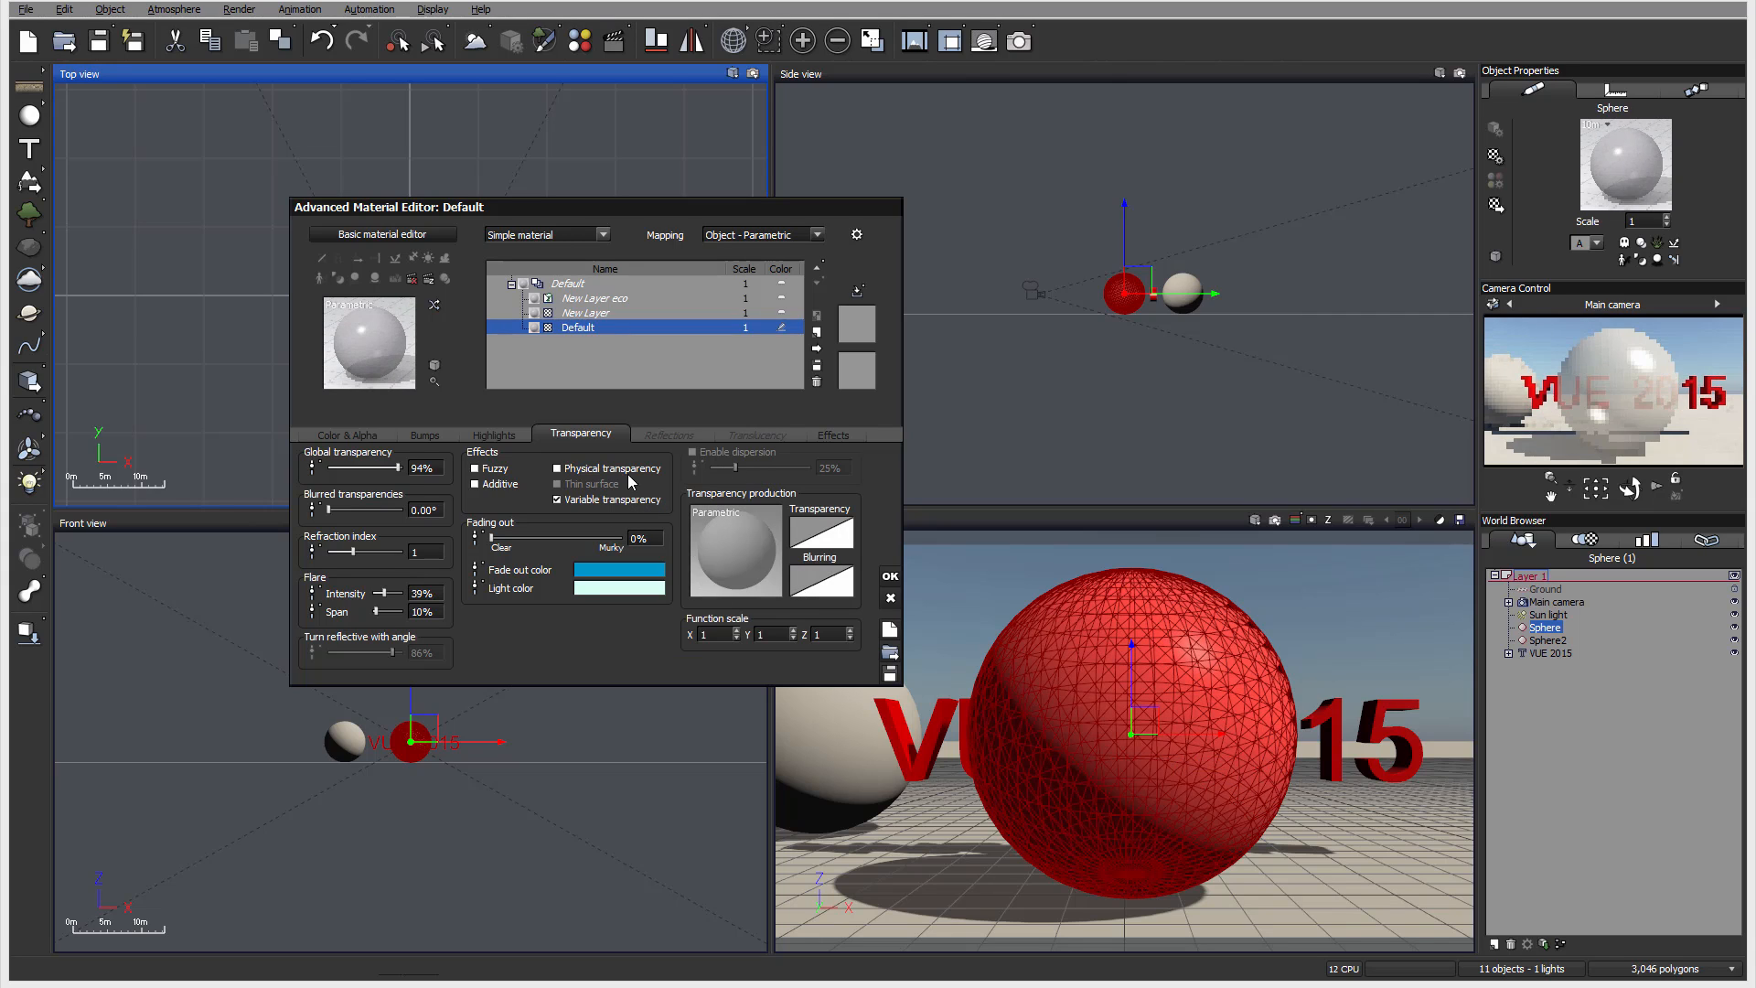
# - Check the variable highlights option in the highlight settings, and turn off variable transparency
pyautogui.click(494, 434)
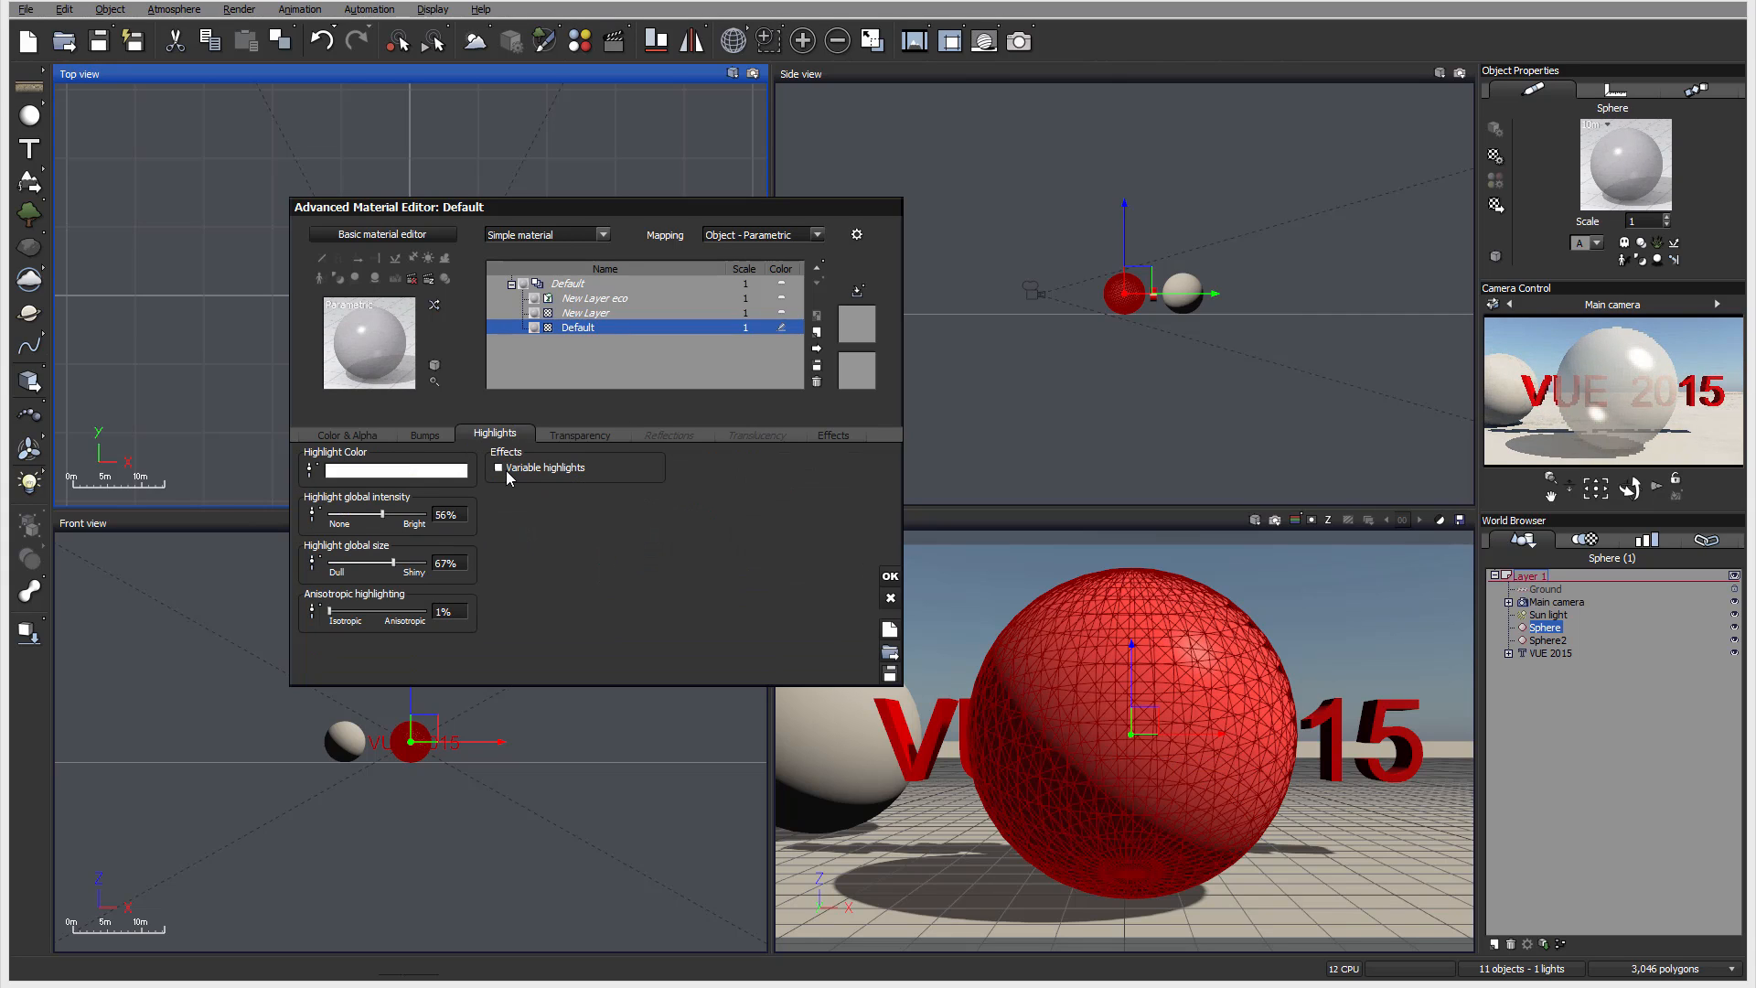
pyautogui.click(572, 436)
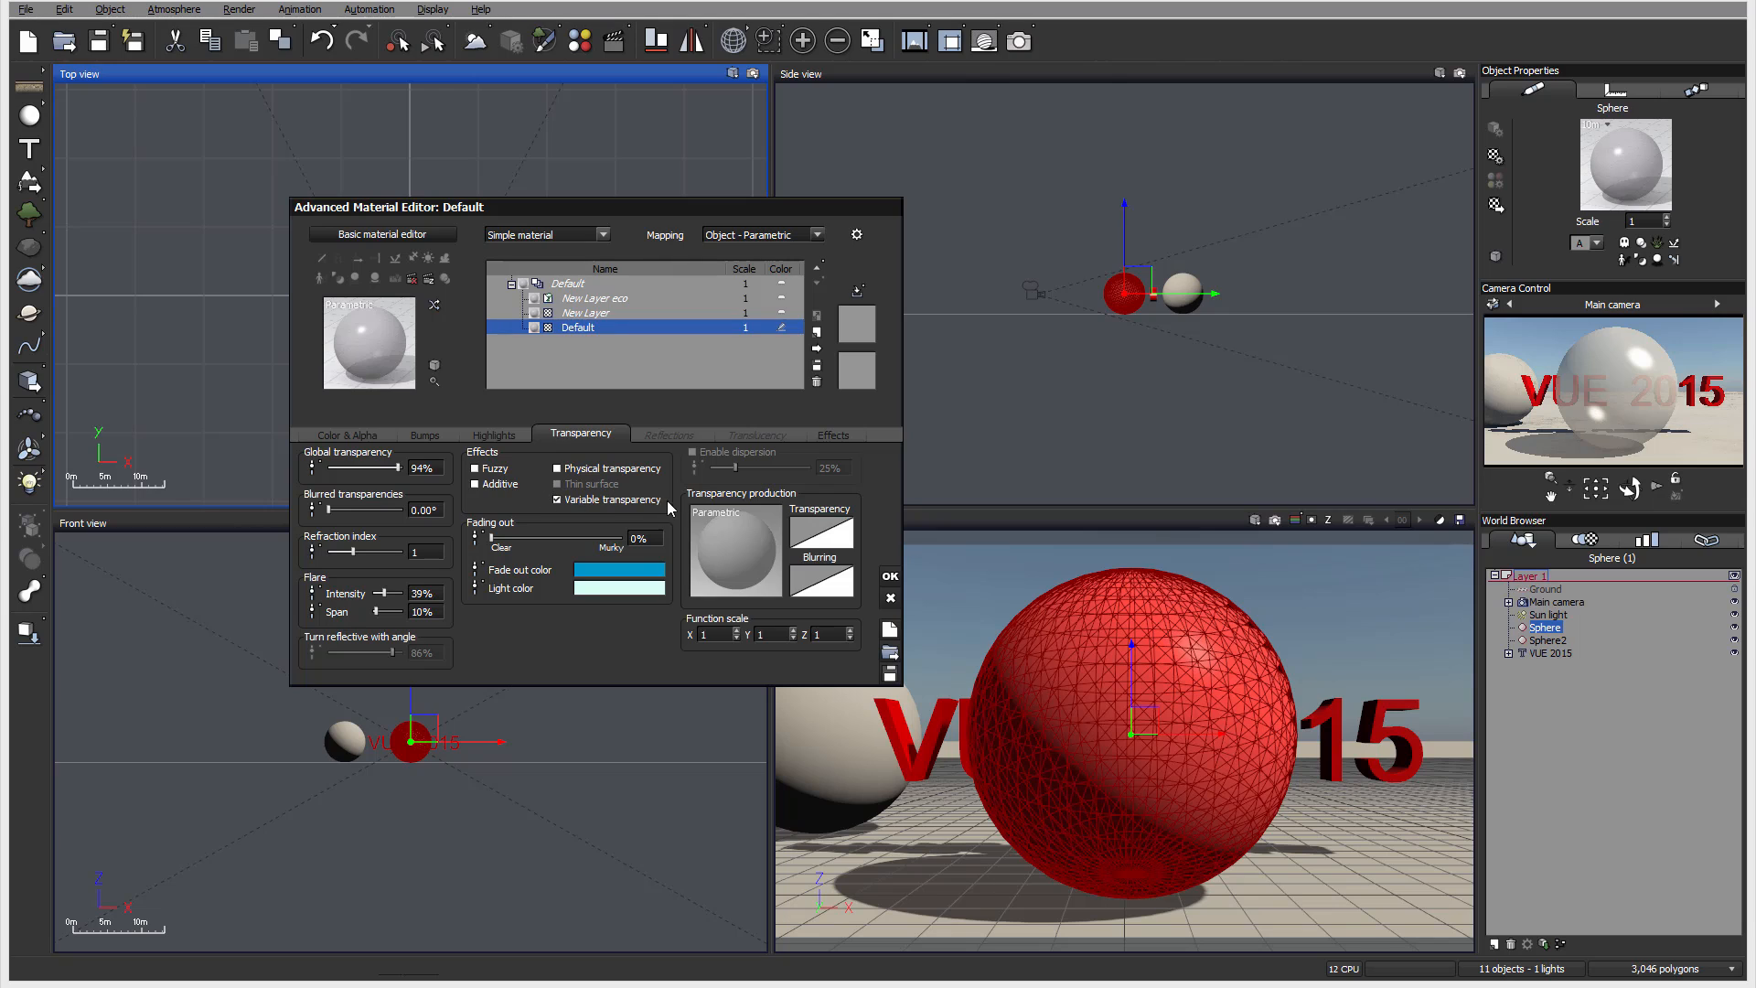
pyautogui.click(572, 498)
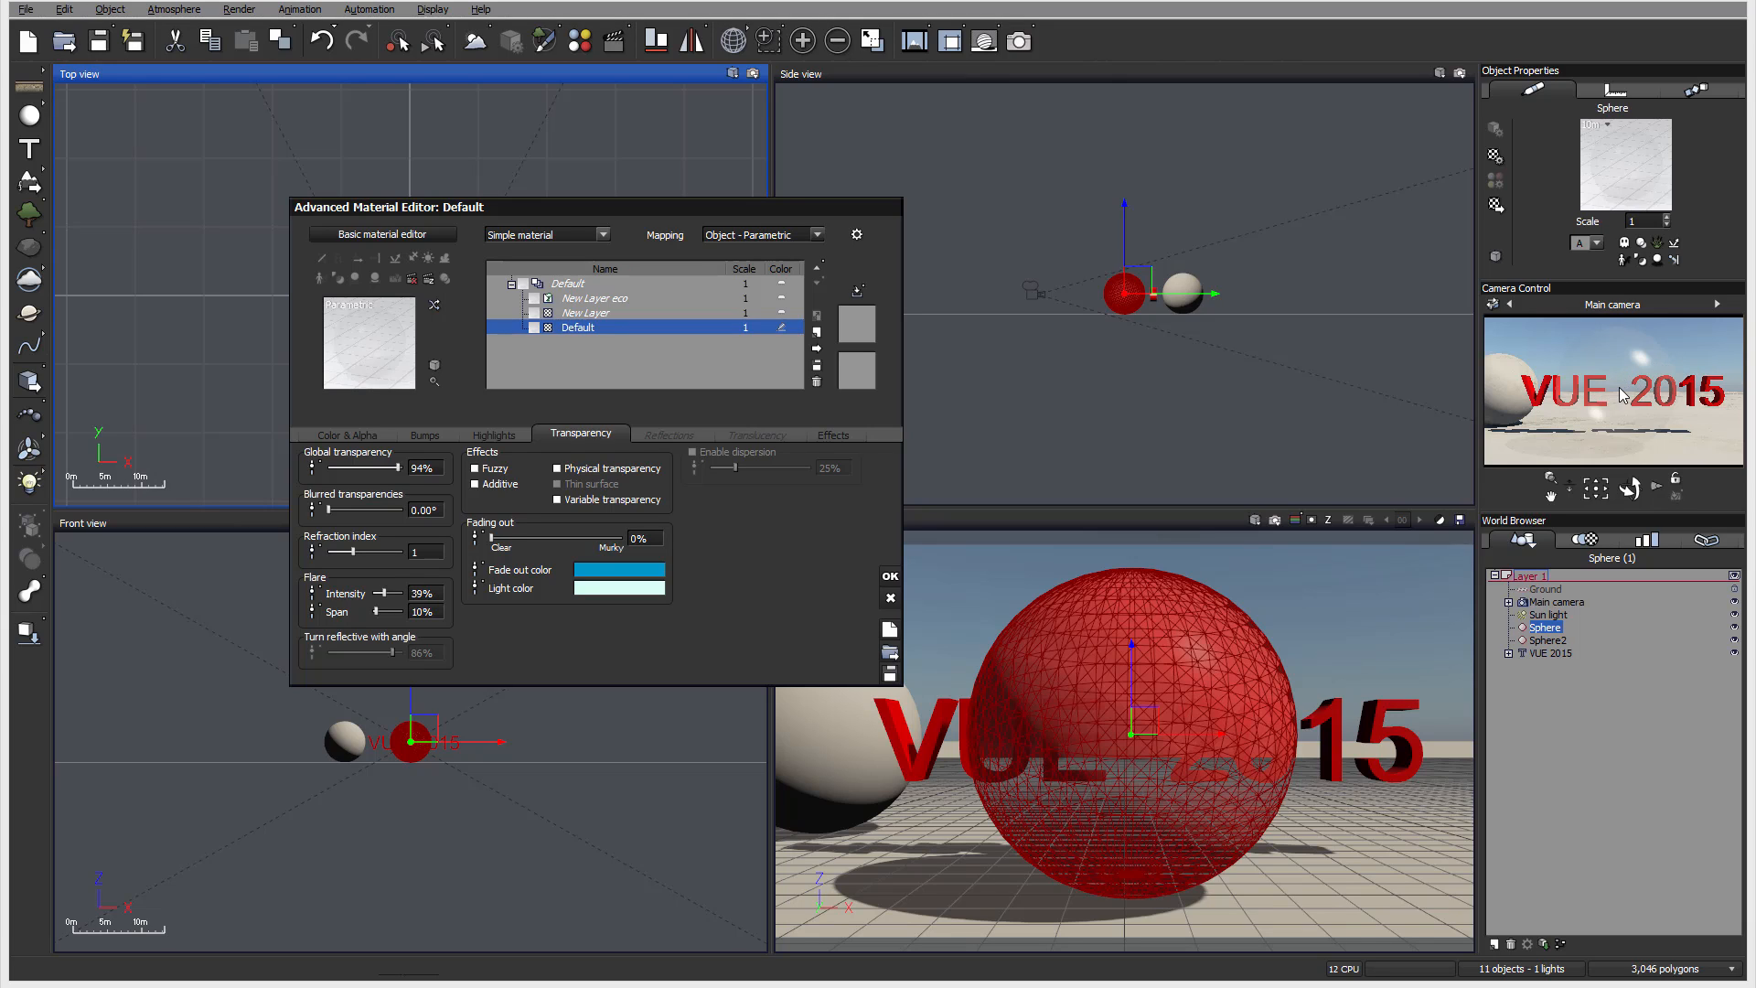
# - Try fading out at 61% and settle on 81%, with global transparency set to 83%
pyautogui.moveTo(564, 534); pyautogui.dragTo(599, 532)
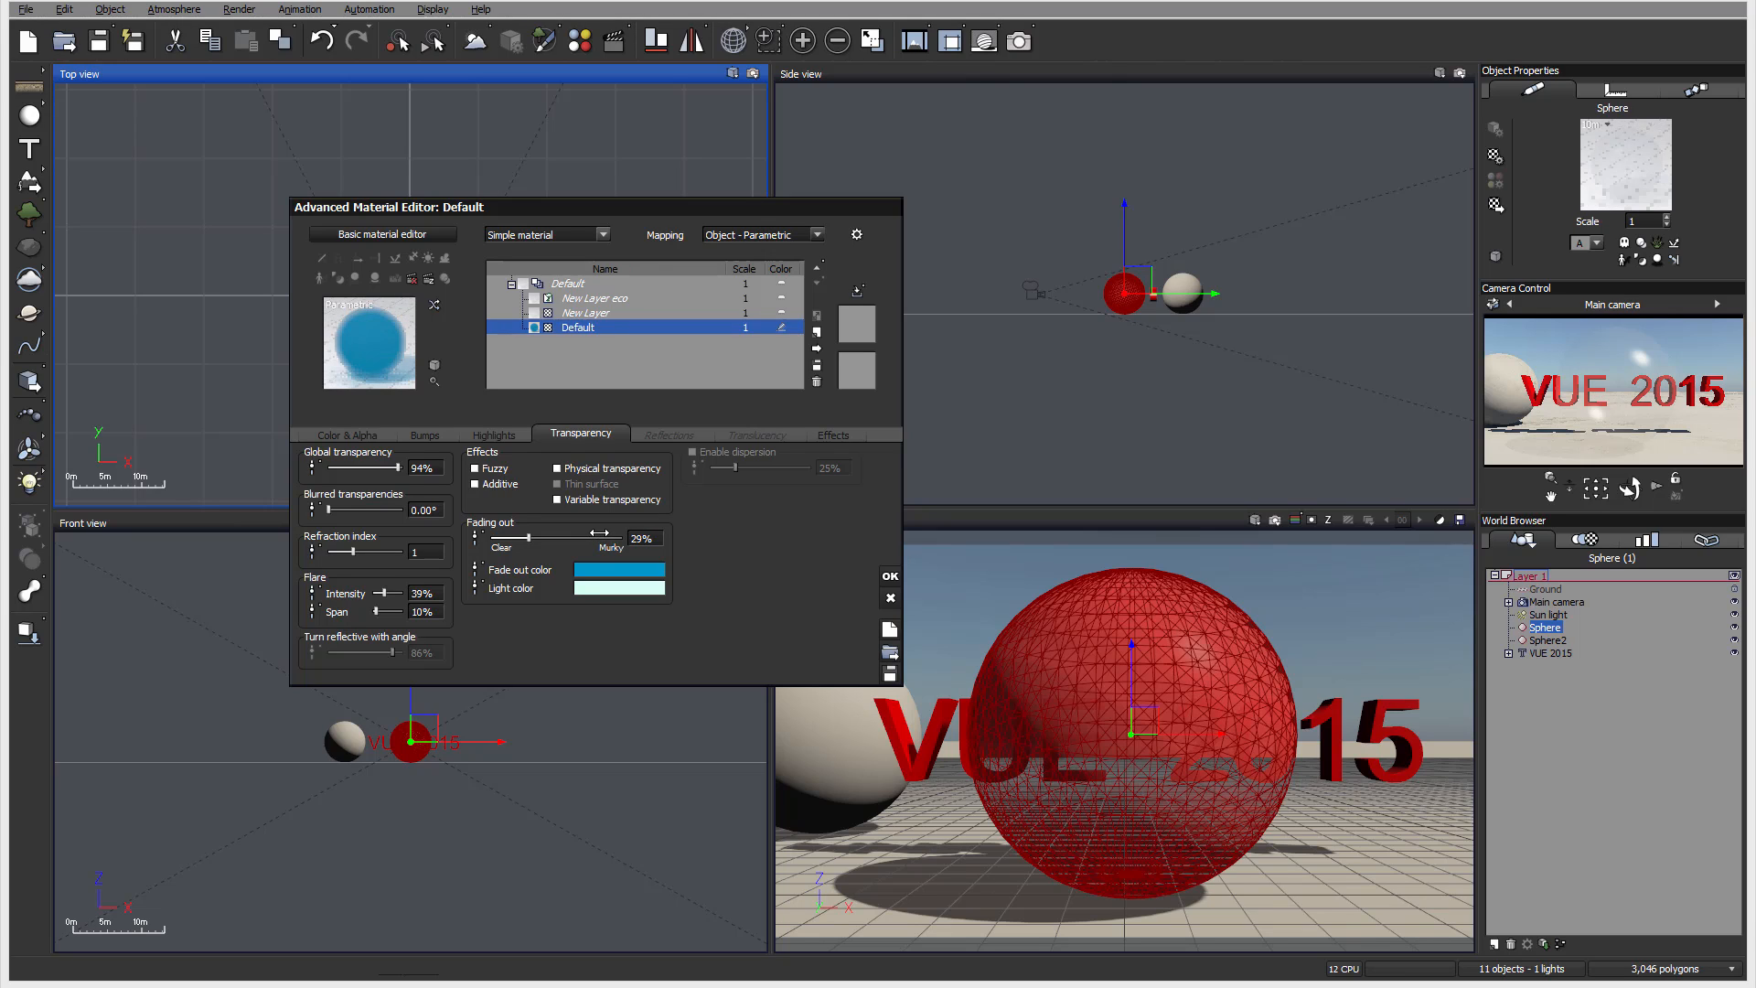
pyautogui.moveTo(597, 534)
pyautogui.mouseDown()
pyautogui.moveTo(615, 533)
pyautogui.moveTo(594, 533)
pyautogui.mouseUp()
pyautogui.moveTo(398, 467); pyautogui.dragTo(388, 468)
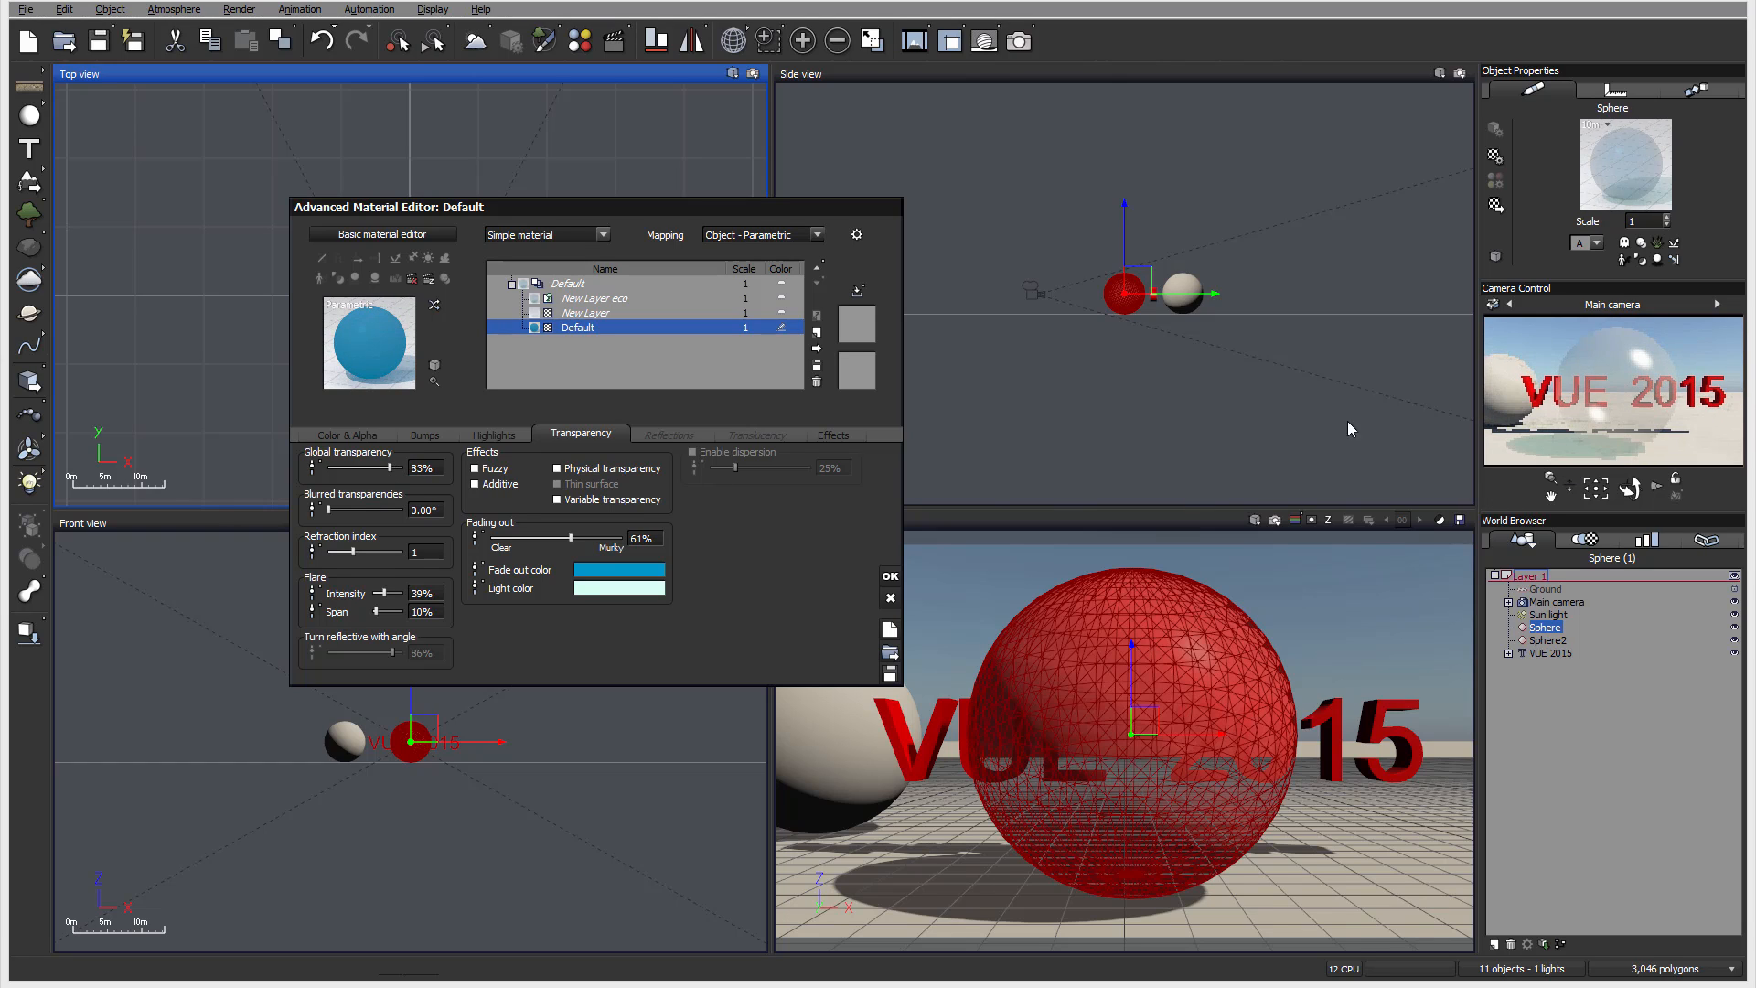
pyautogui.moveTo(573, 538); pyautogui.dragTo(600, 534)
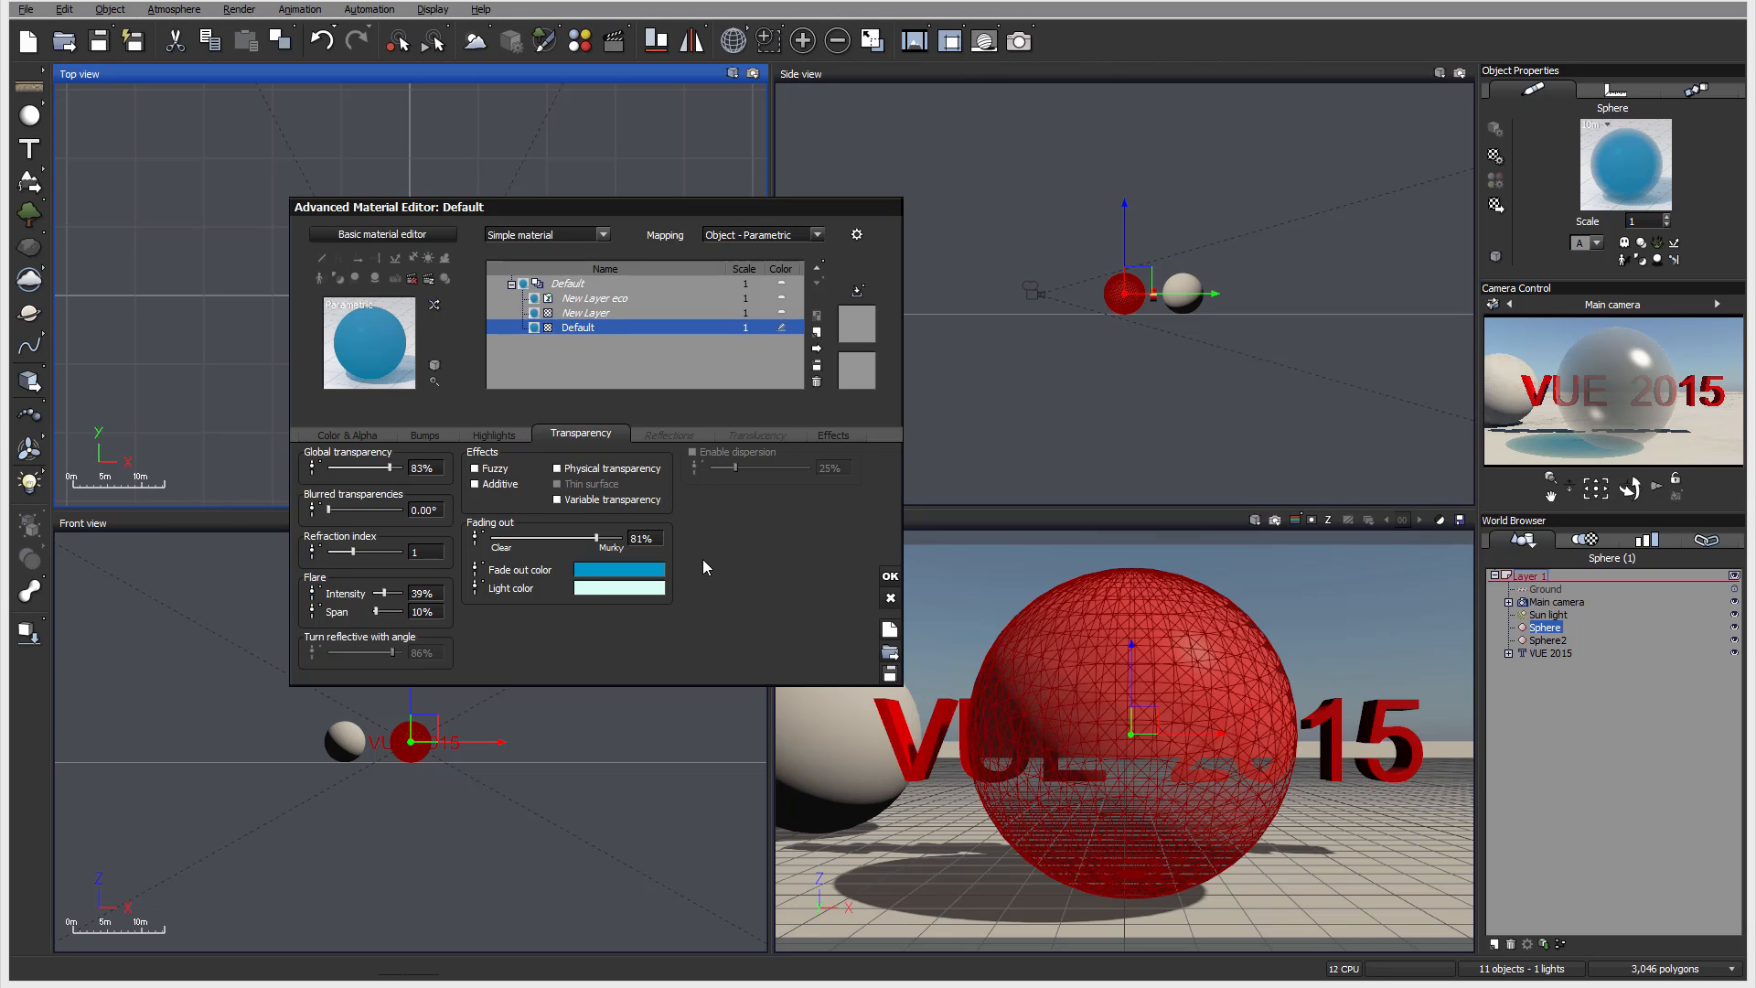
# - Turn physical transparency on and back off to compare it with the fading out settings
pyautogui.click(595, 469)
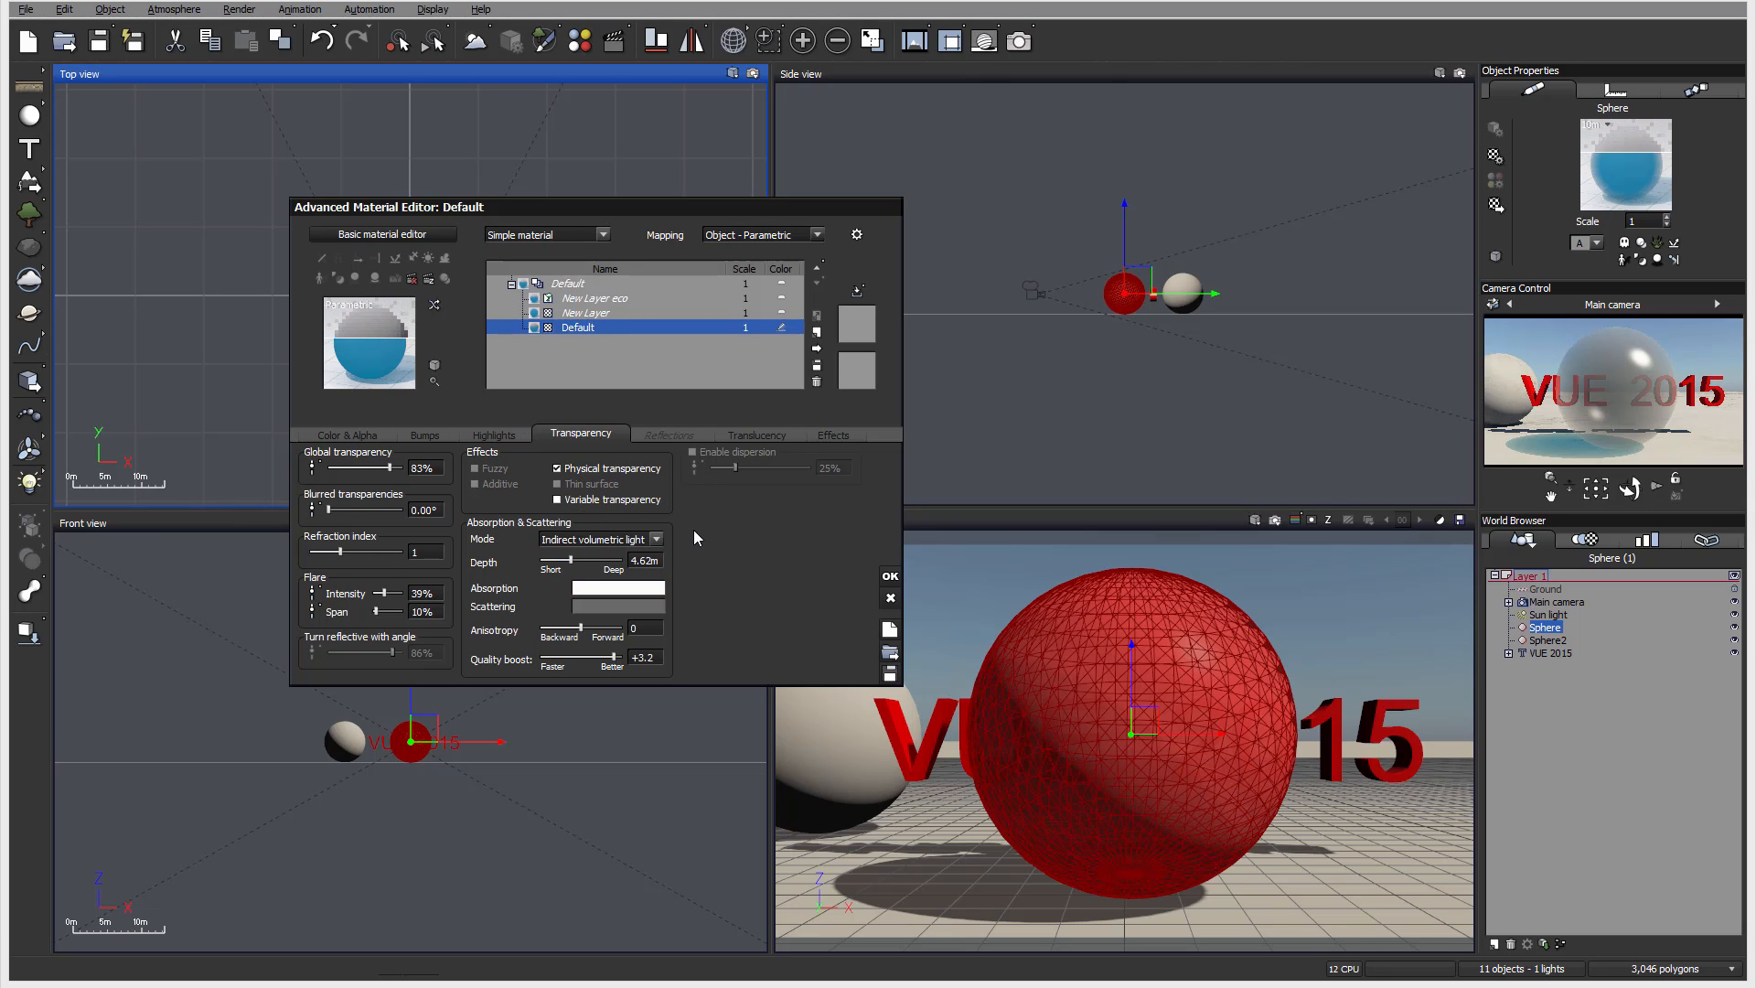
pyautogui.click(557, 468)
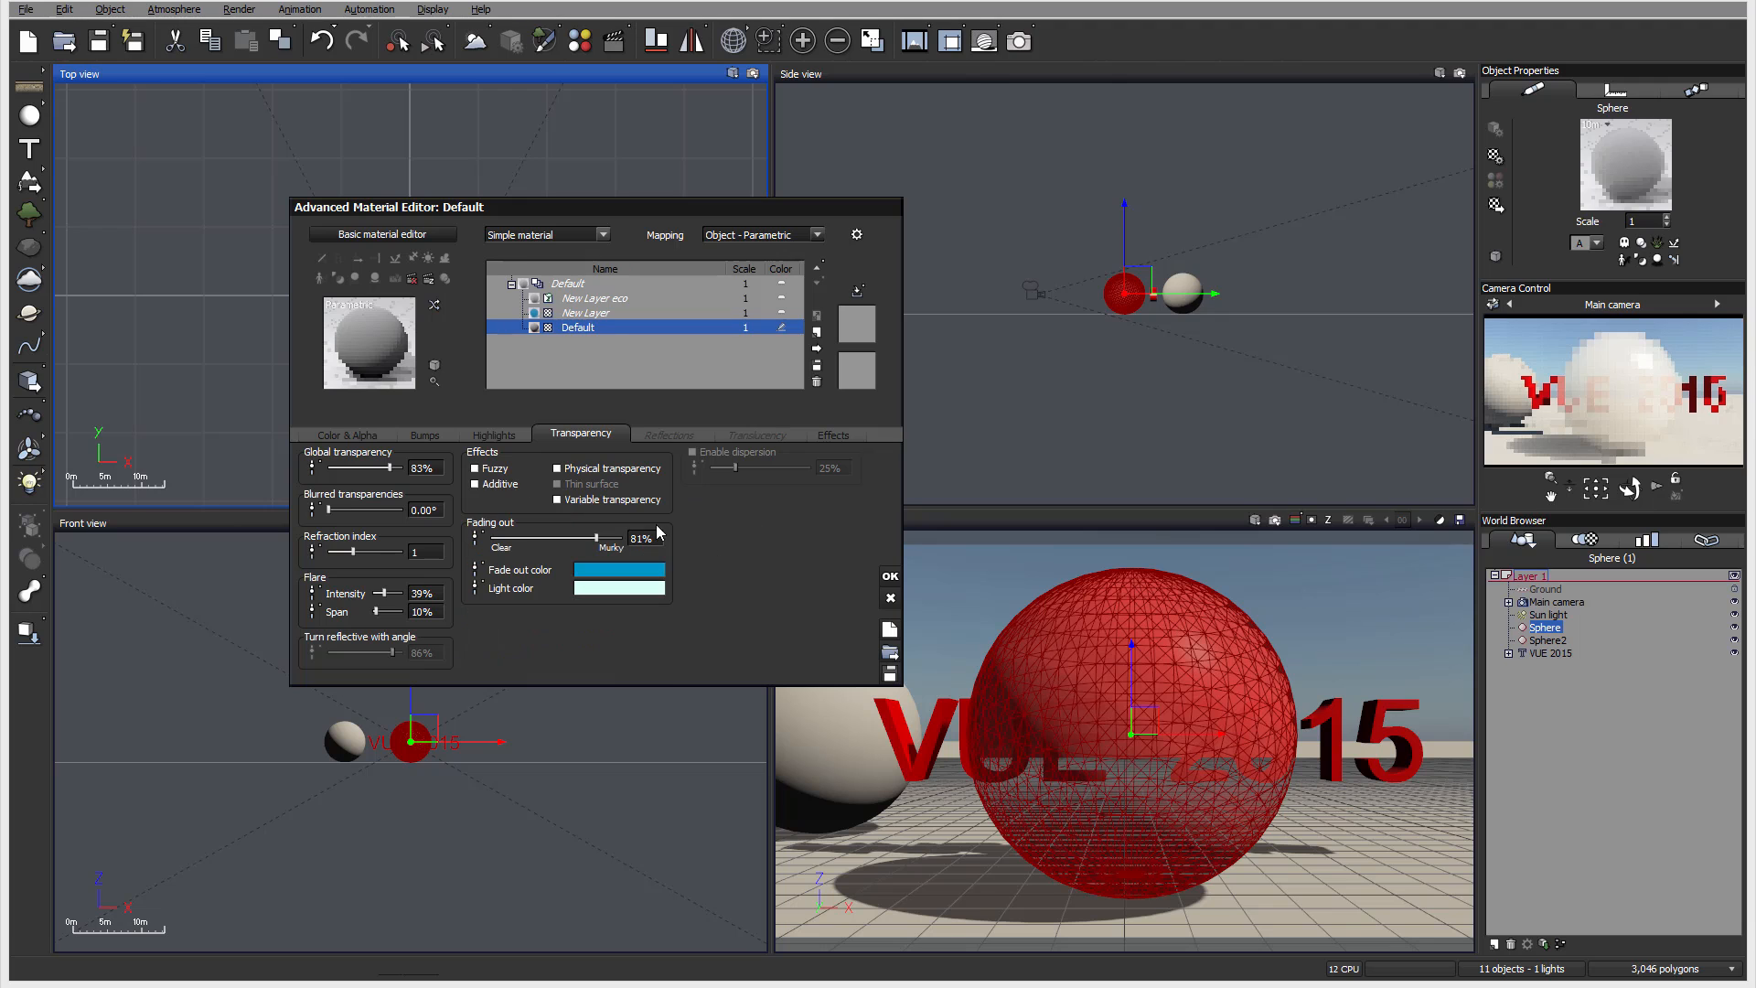